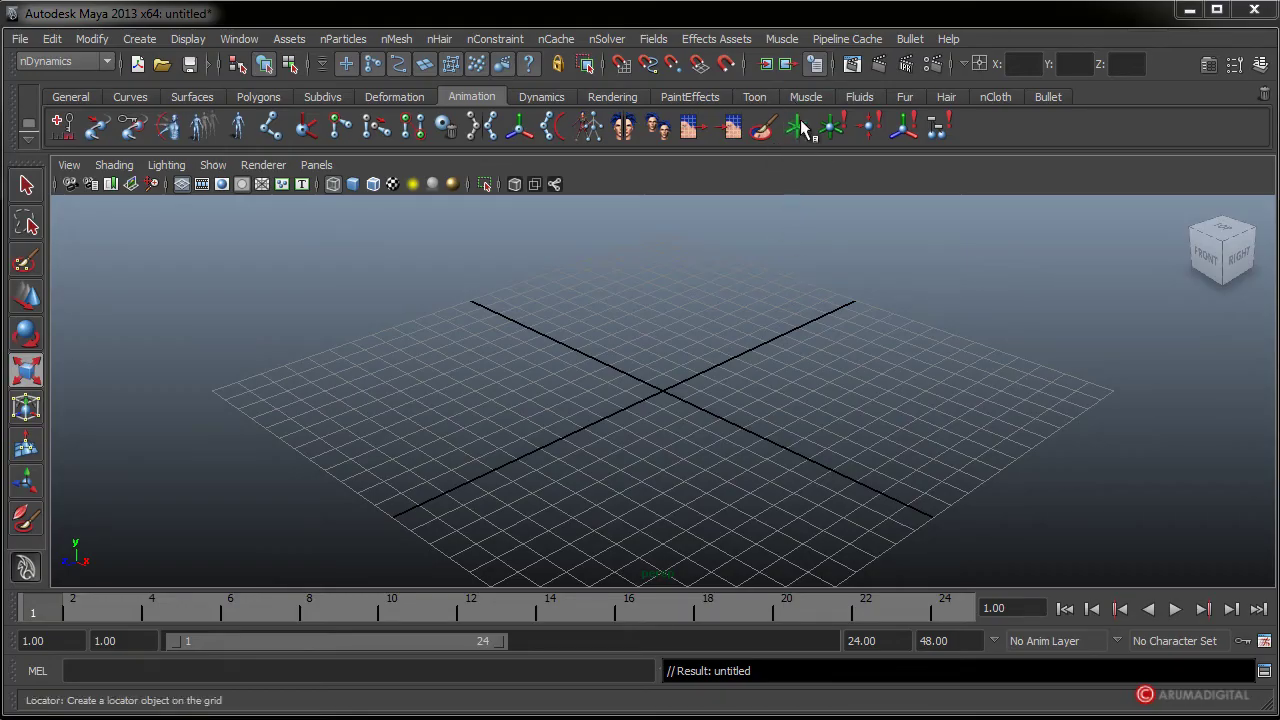
- Create a muscle capsule with Muscle > Muscles/Bones > Make Capsule and zoom in on it
click(793, 43)
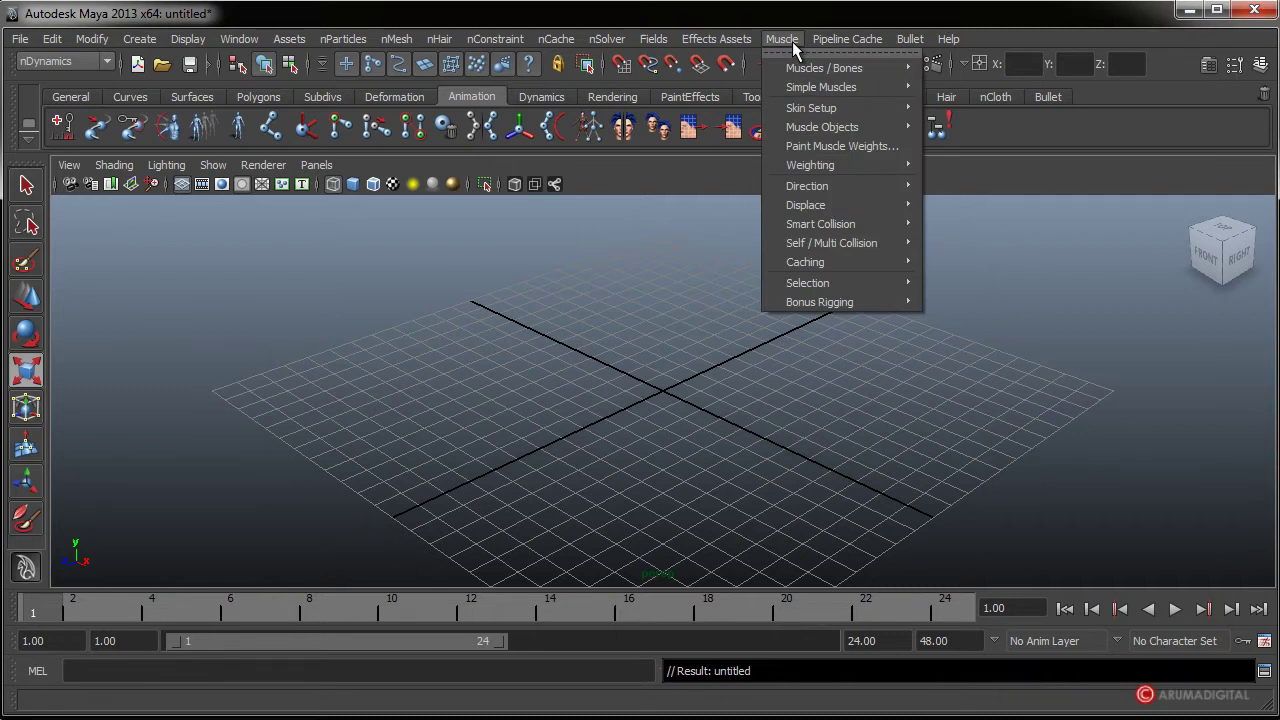
mouse_move(799, 68)
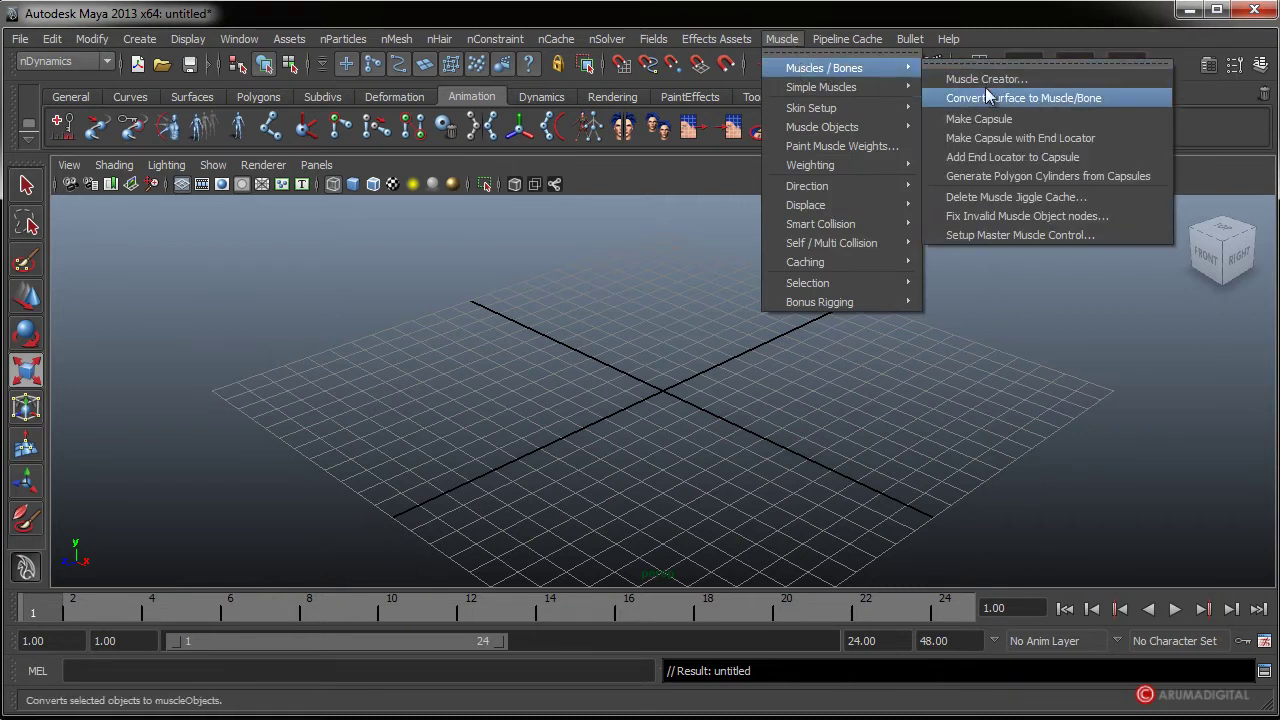
click(993, 122)
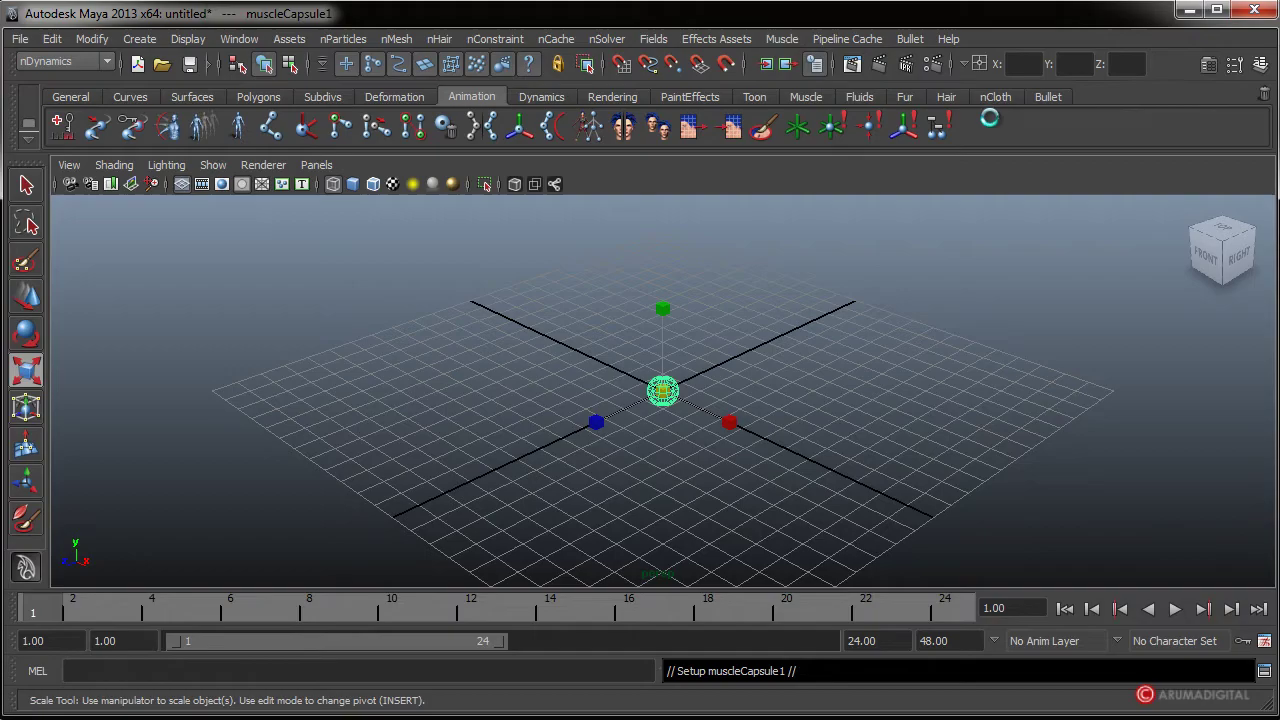
alt+right_drag(609, 400, 975, 362)
scroll(768, 409, up, 2)
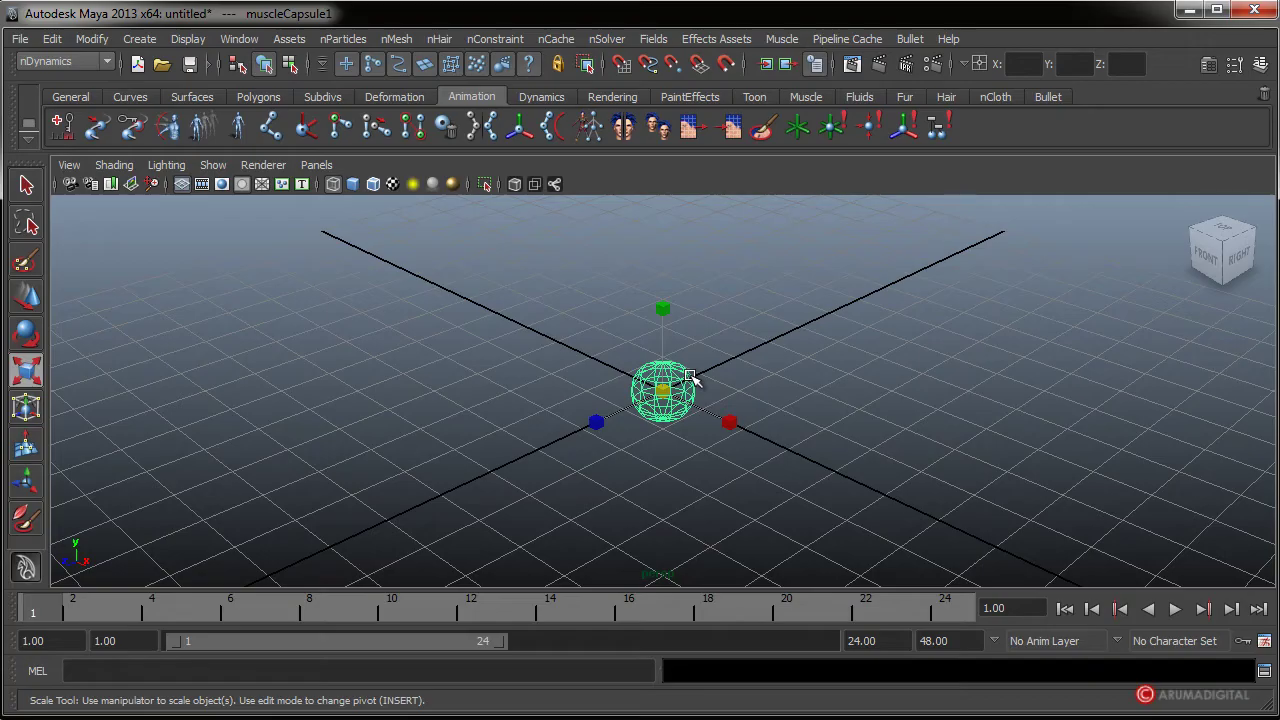
- Move the capsule to translate Z 3.749 and display it smooth shaded
key(w)
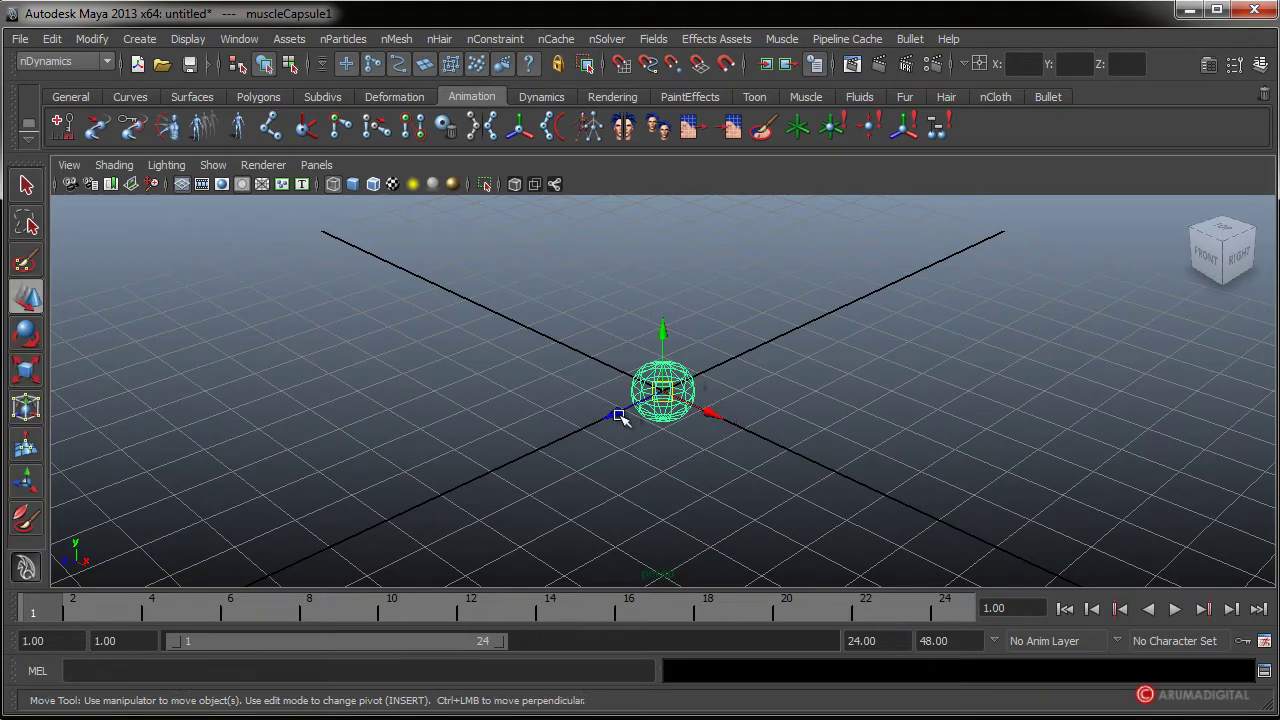
drag(614, 418, 441, 493)
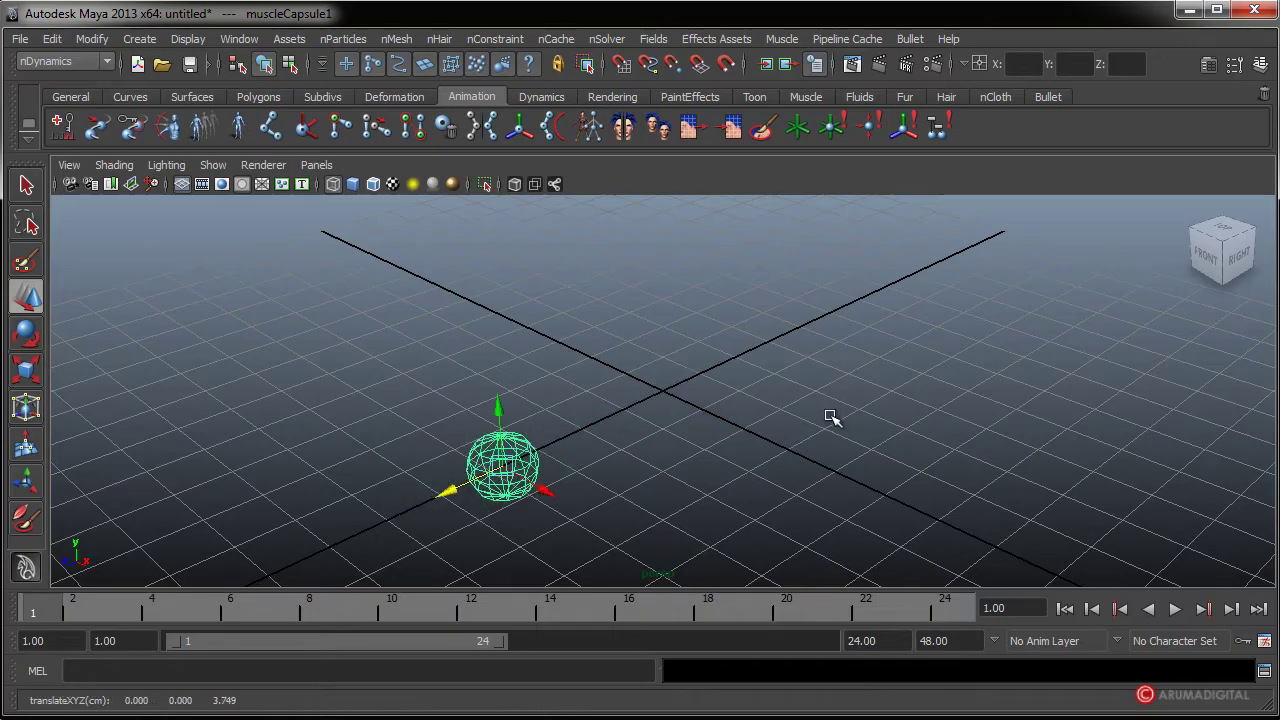
key(5)
mouse_move(612, 500)
alt+mouse_down()
mouse_move(611, 437)
mouse_move(700, 477)
mouse_move(612, 488)
alt+mouse_up()
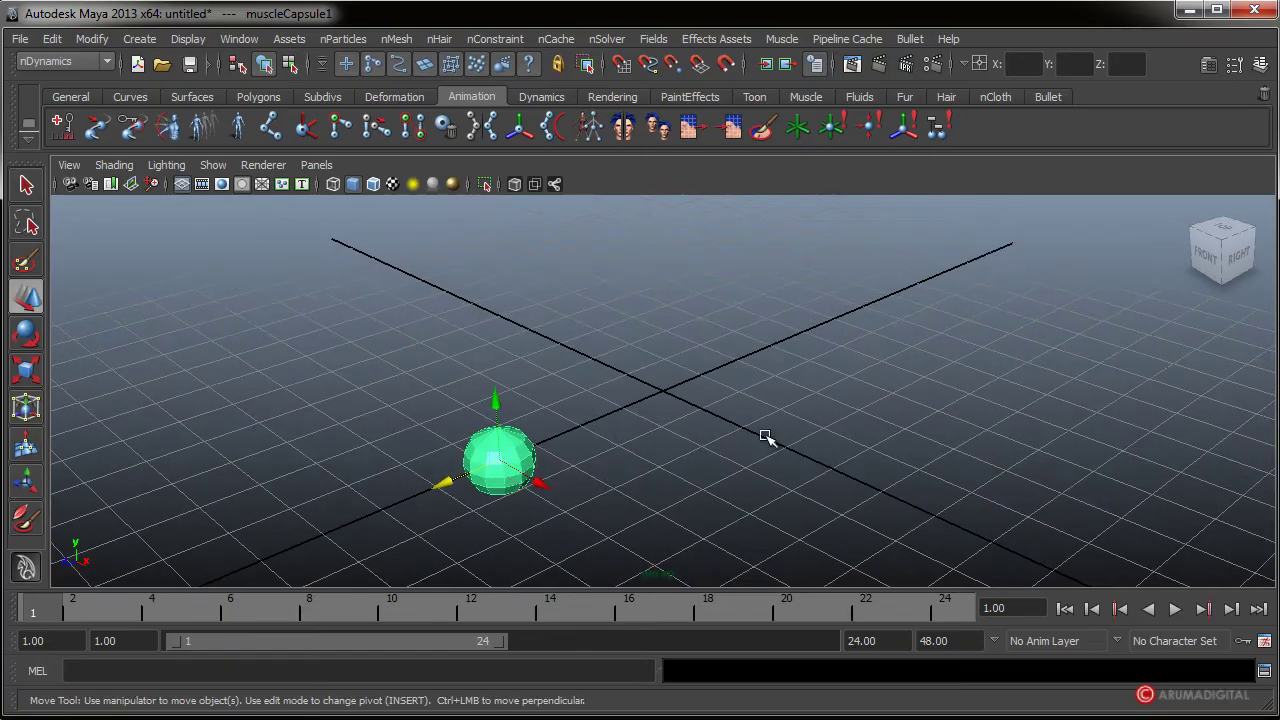
- Create a second muscle capsule using Make Capsule with End Locator
click(783, 40)
mouse_move(799, 70)
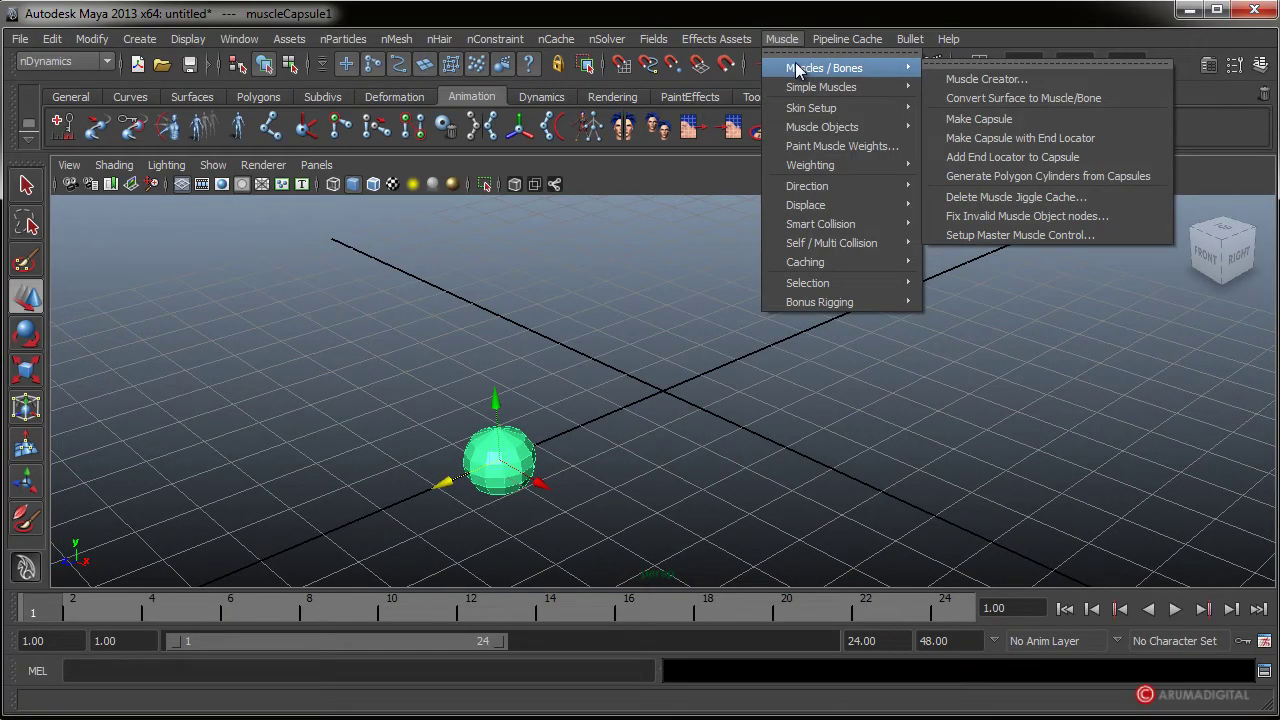
click(1017, 140)
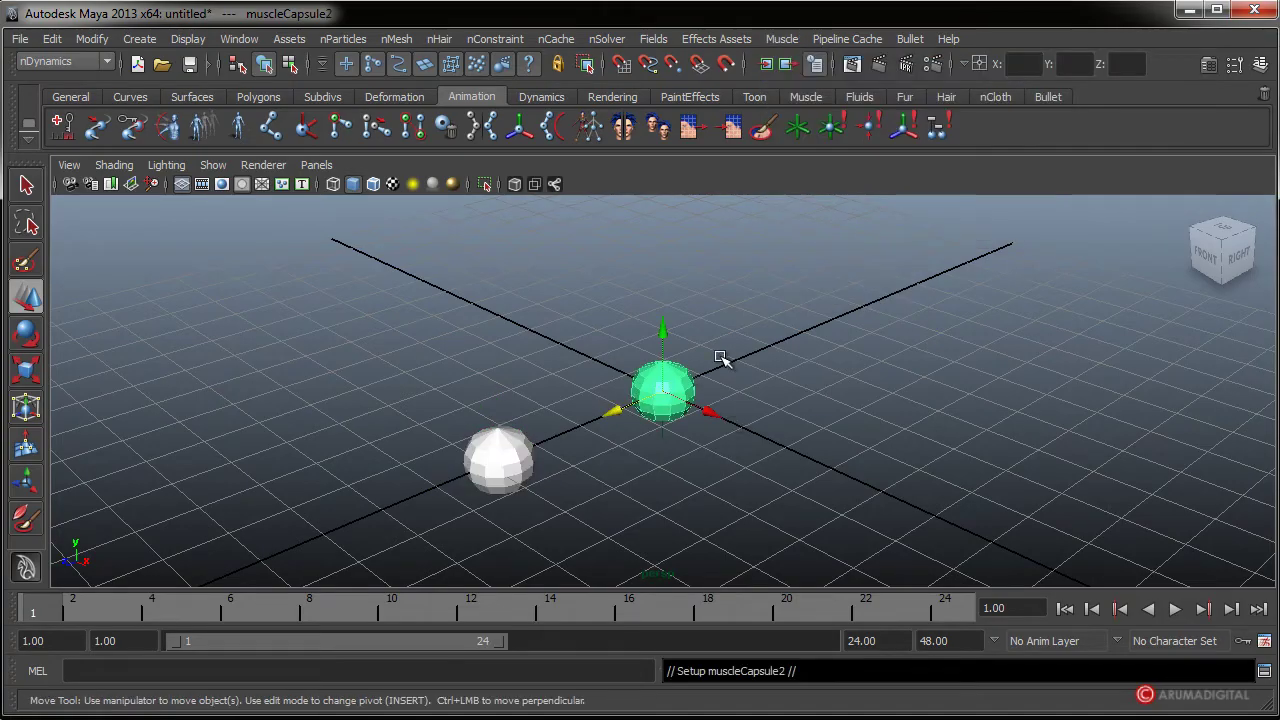
drag(612, 414, 840, 417)
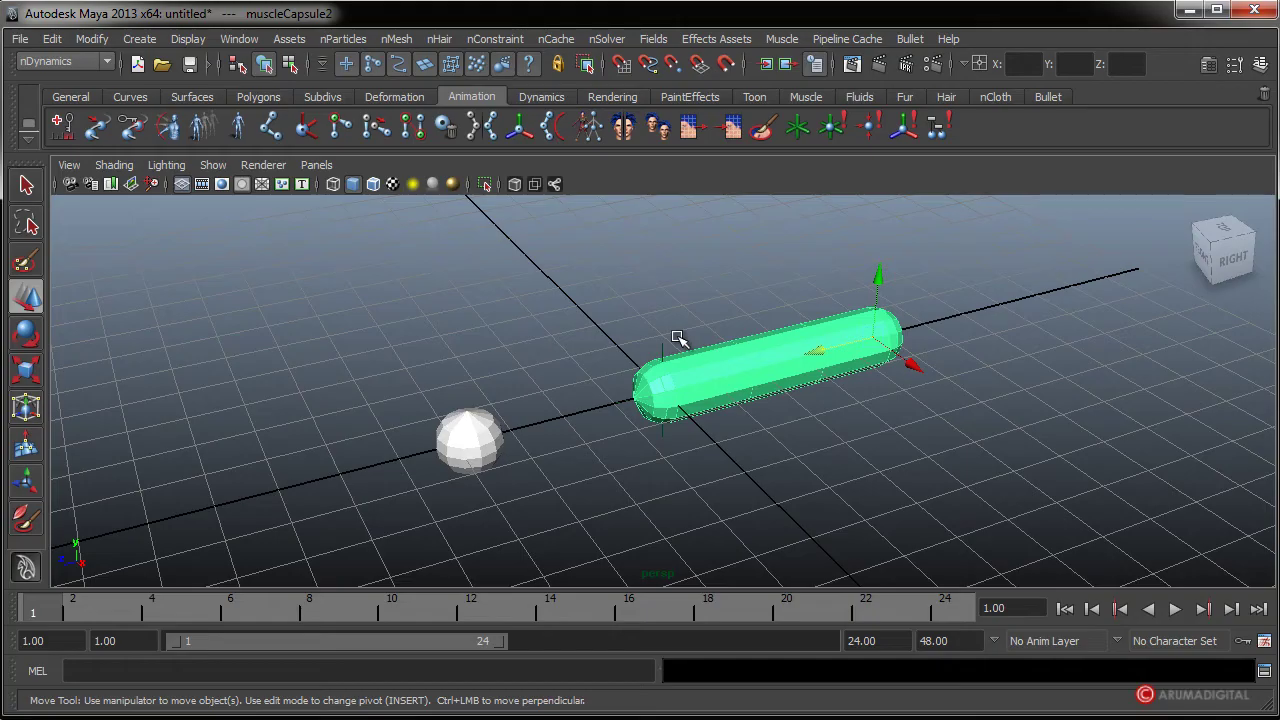
- Drag the capsule's end locator to stretch, raise and tilt it, then deselect
click(655, 385)
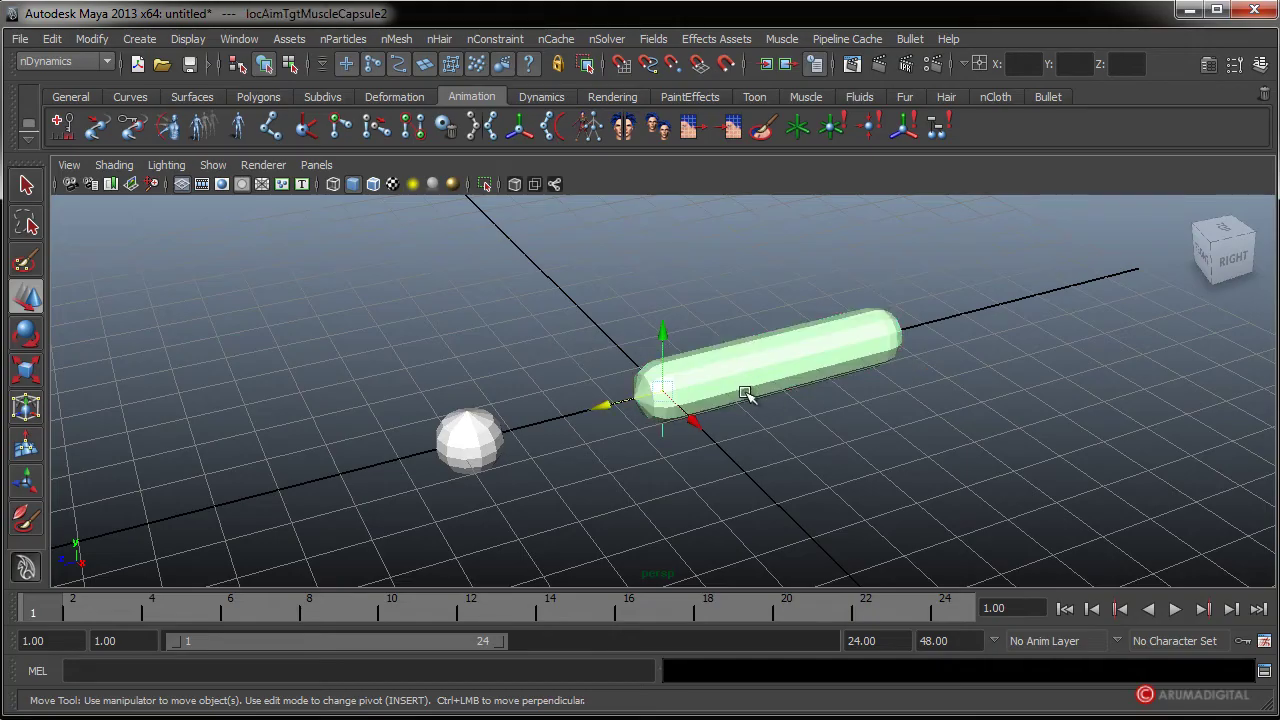
drag(600, 403, 694, 371)
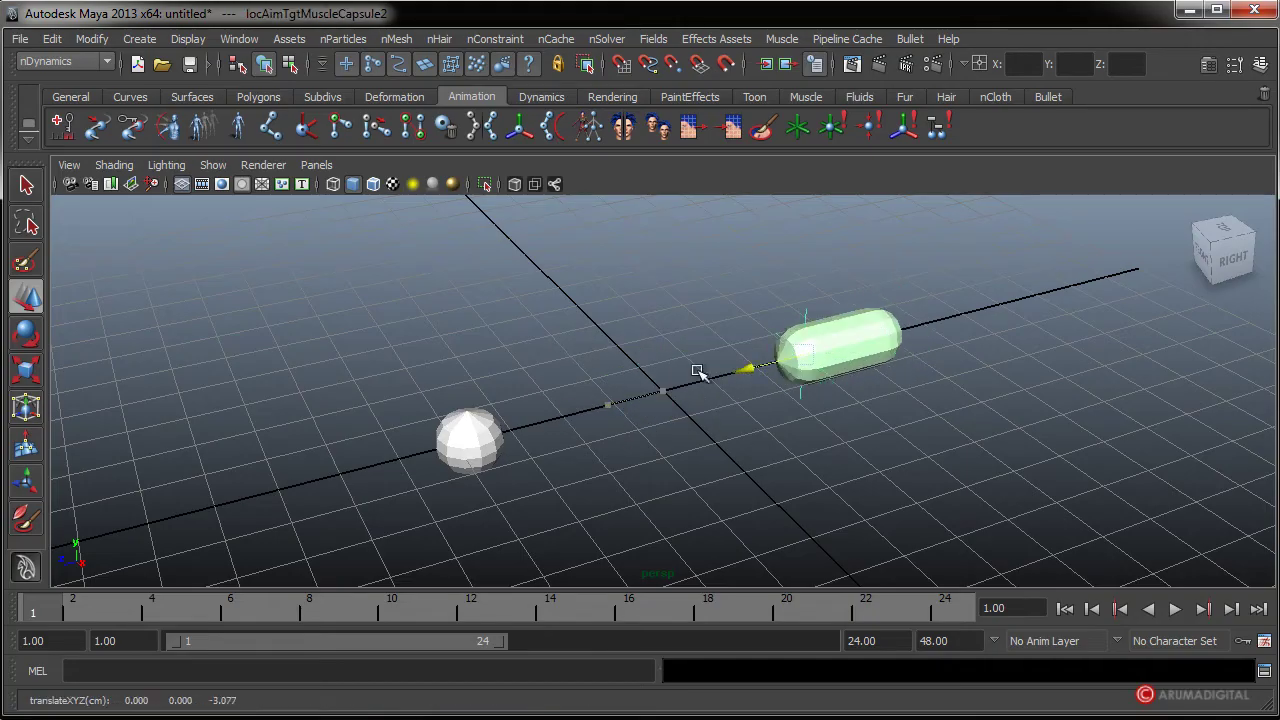
drag(712, 323, 771, 357)
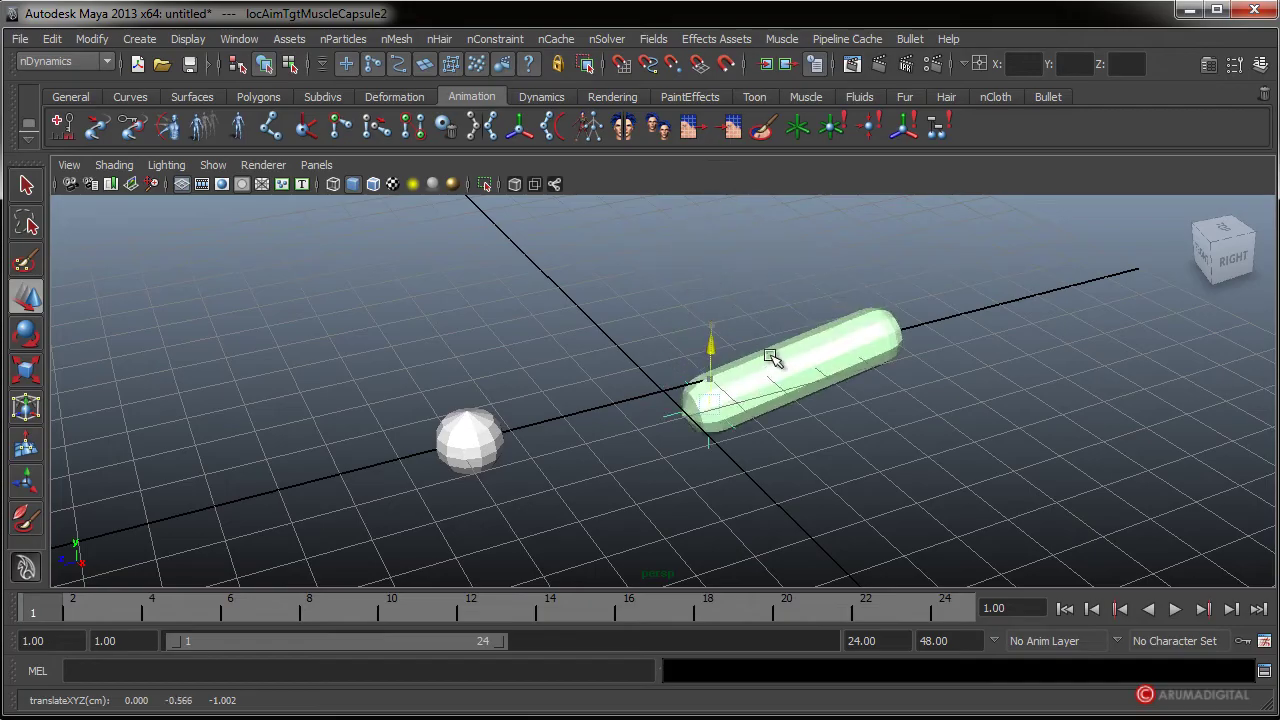
drag(663, 428, 855, 432)
drag(880, 362, 866, 320)
middle_drag(880, 245, 912, 290)
drag(818, 348, 826, 222)
mouse_move(689, 409)
alt+mouse_down()
mouse_move(966, 434)
mouse_move(709, 423)
alt+mouse_up()
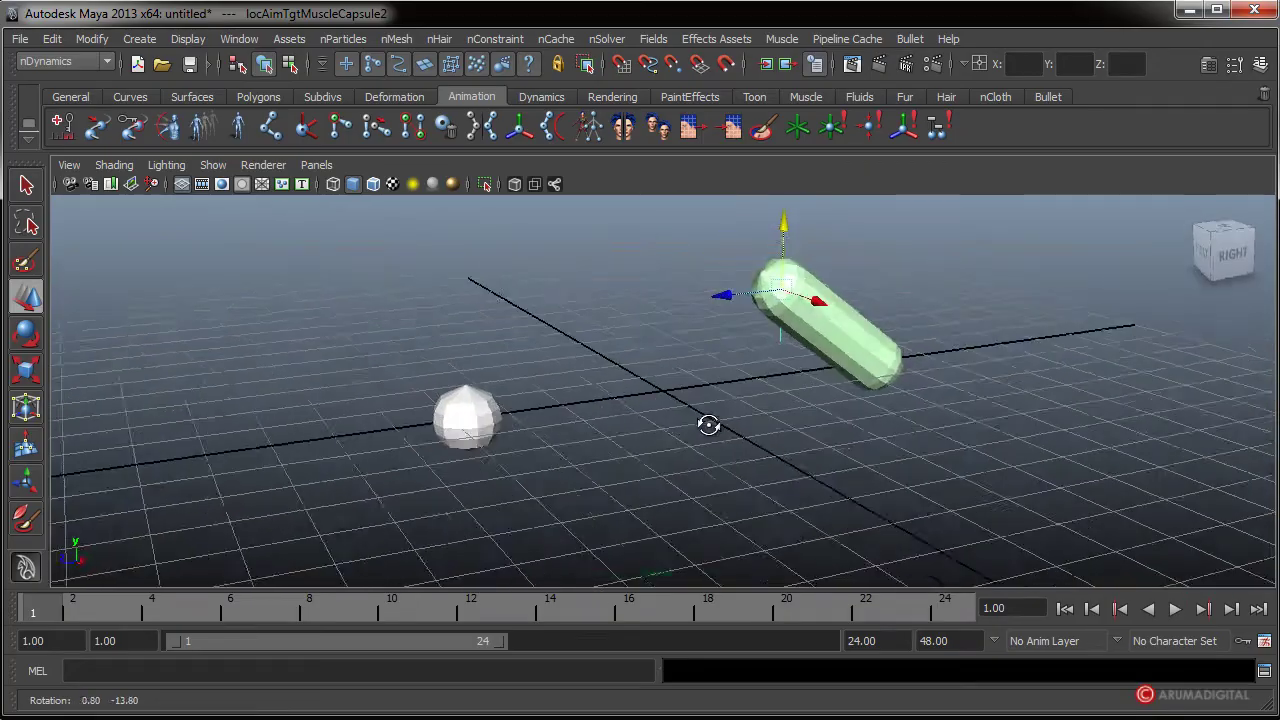
drag(731, 277, 971, 423)
click(973, 422)
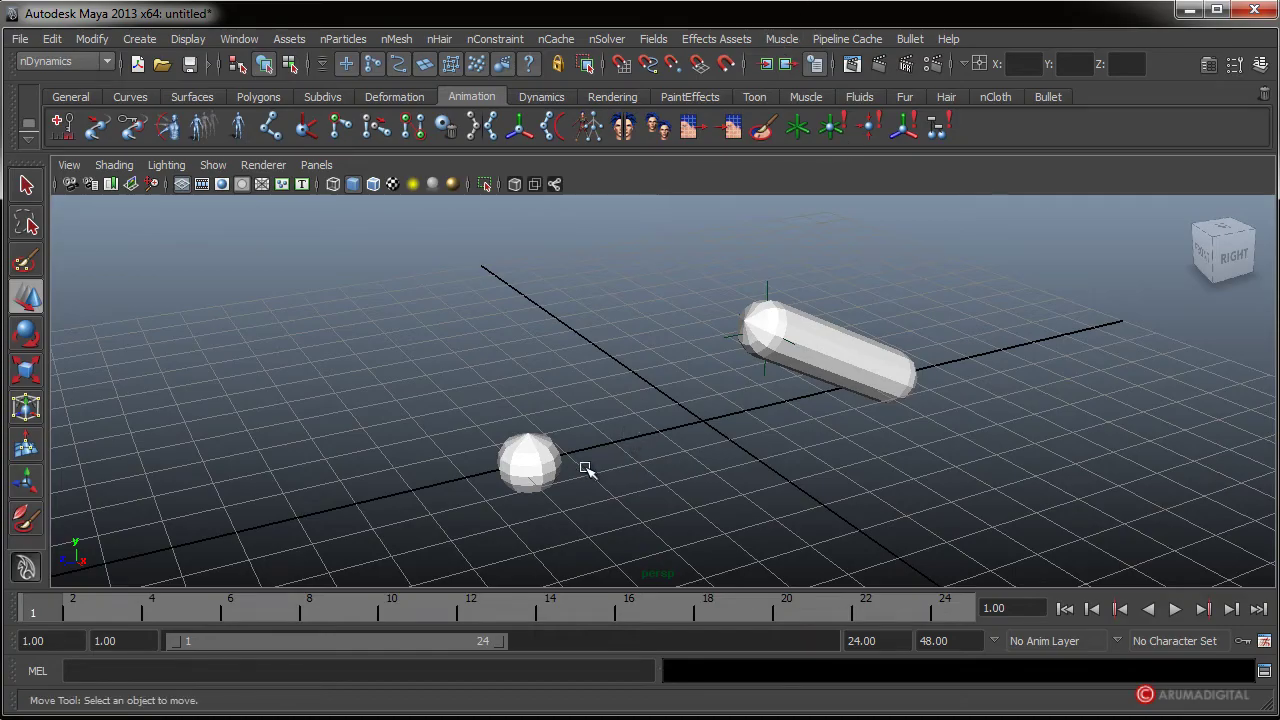
click(543, 470)
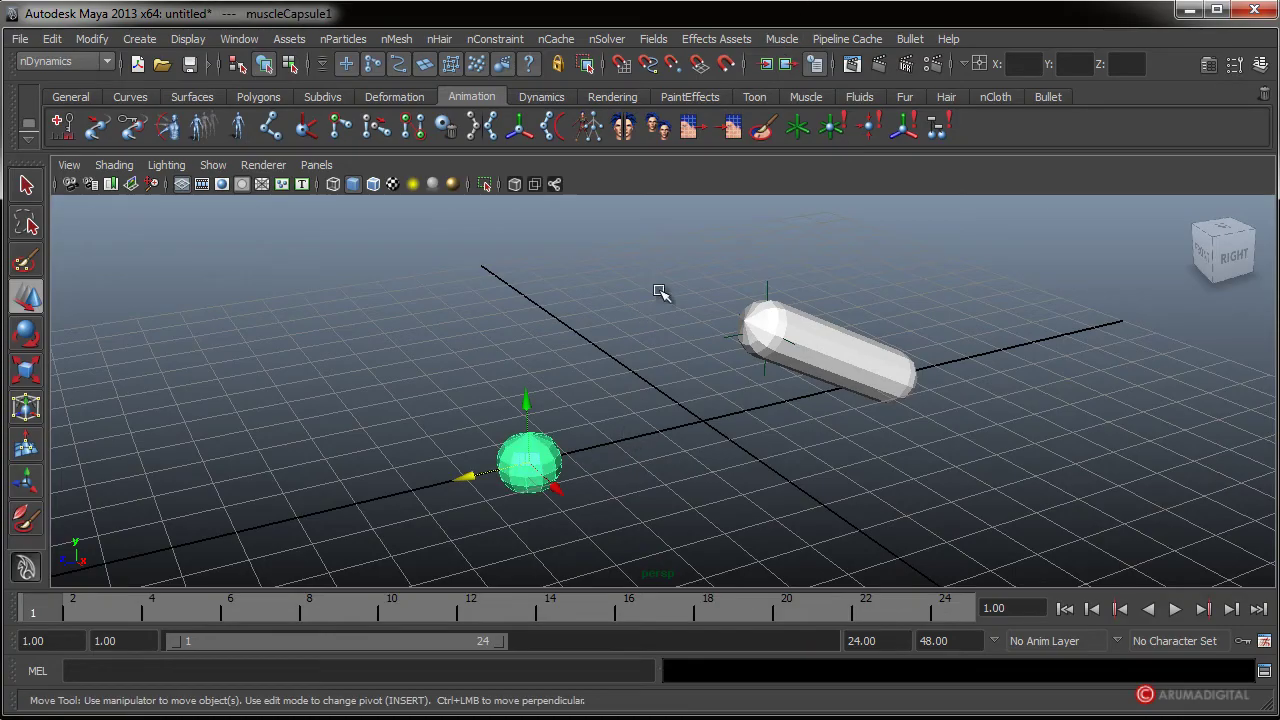
click(783, 40)
mouse_move(802, 91)
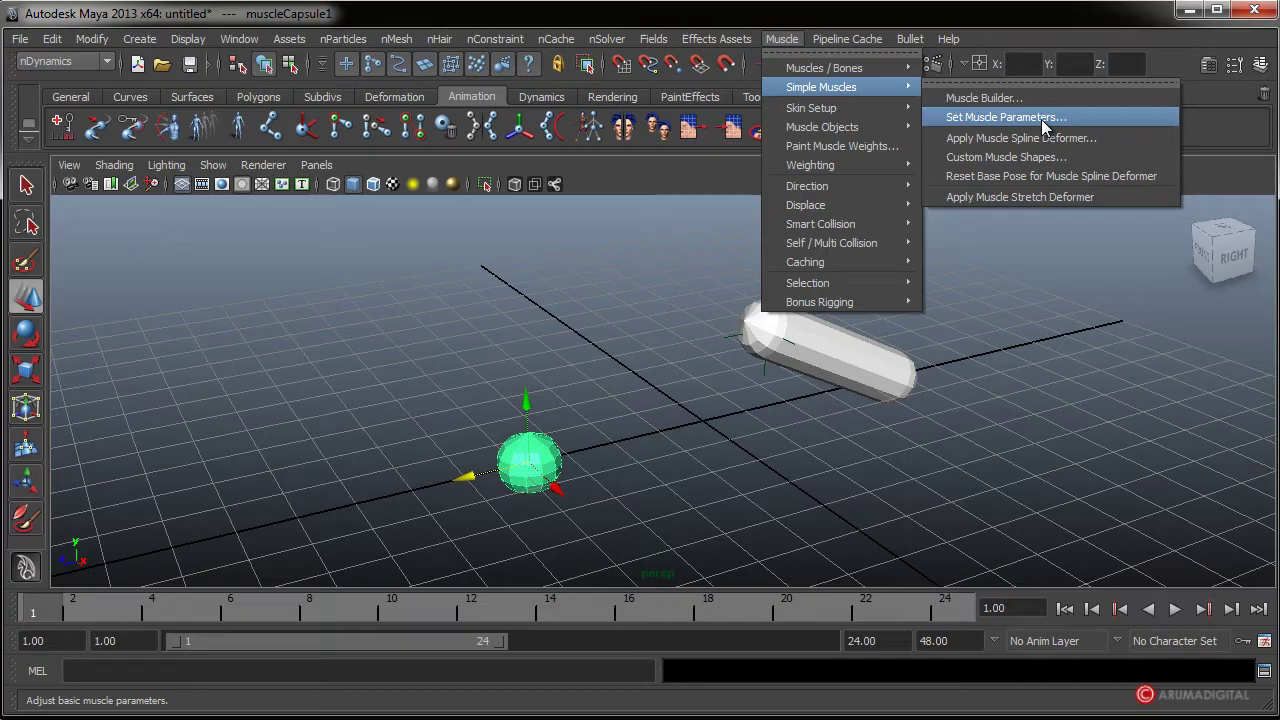
click(1008, 118)
drag(967, 41, 925, 40)
alt+drag(476, 478, 612, 345)
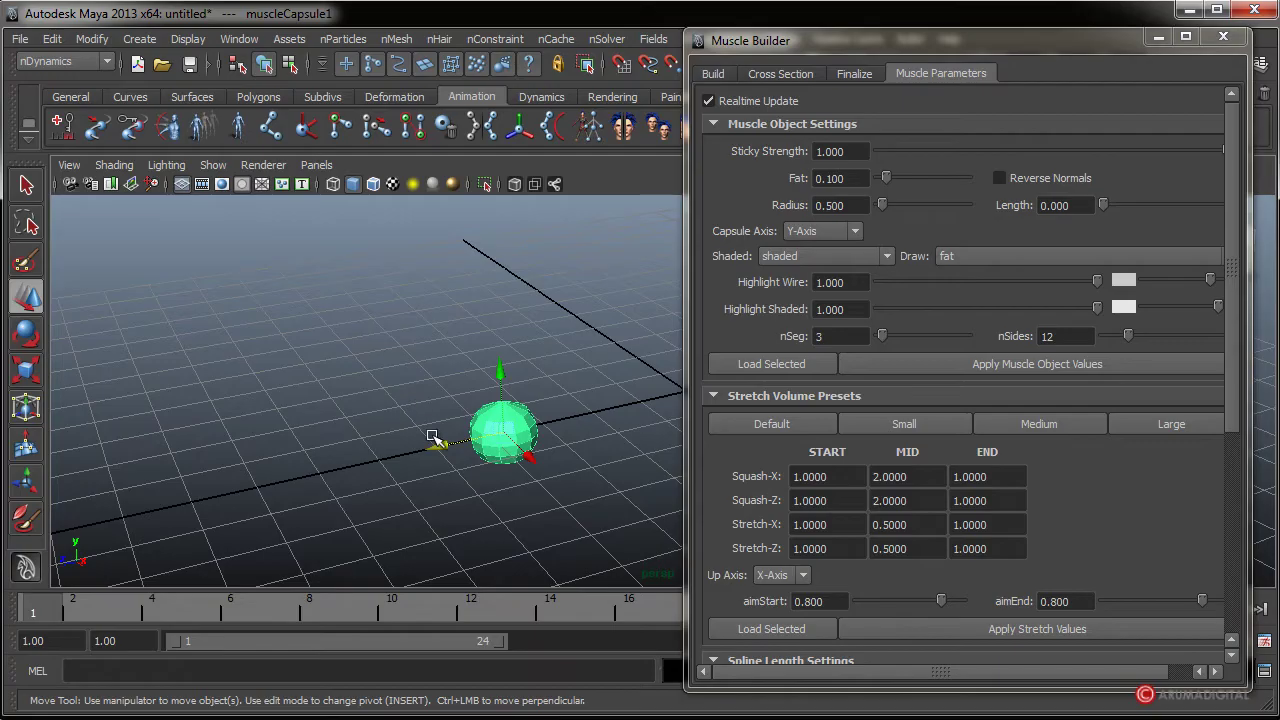
alt+drag(510, 436, 563, 414)
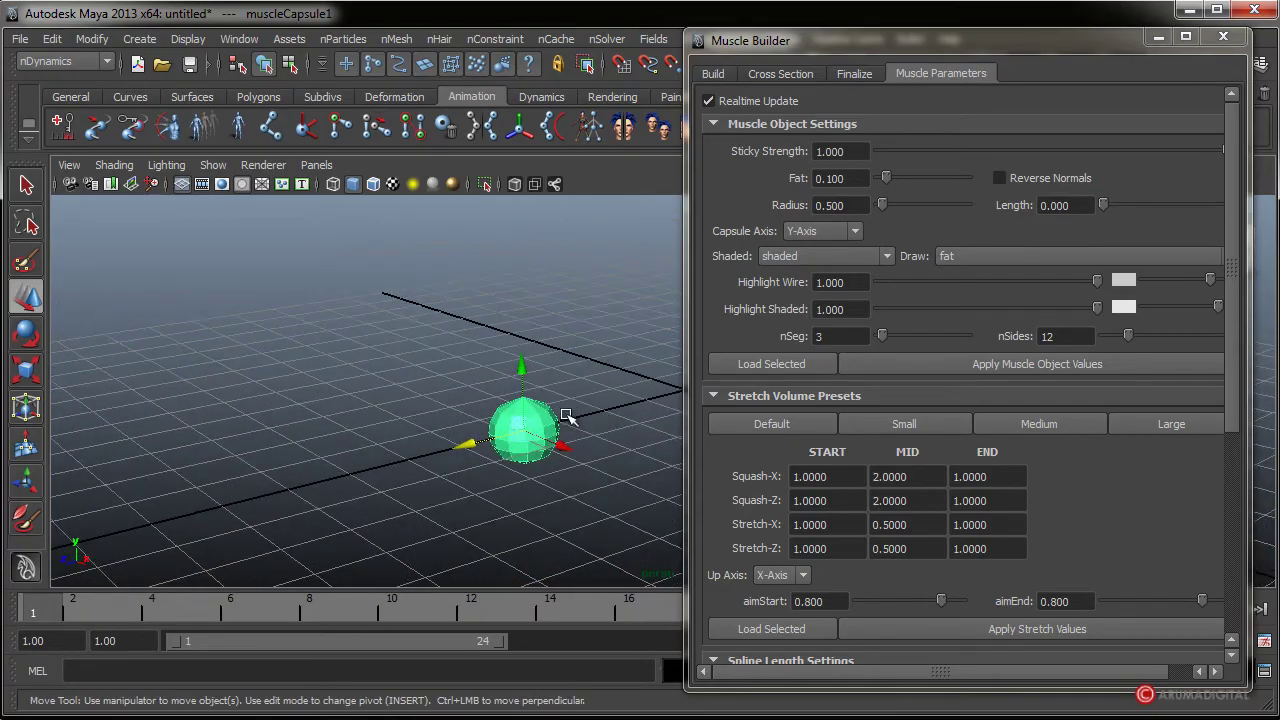
- Close the muscle parameters window and show muscleCapsule1Shape in the Attribute Editor
click(1221, 38)
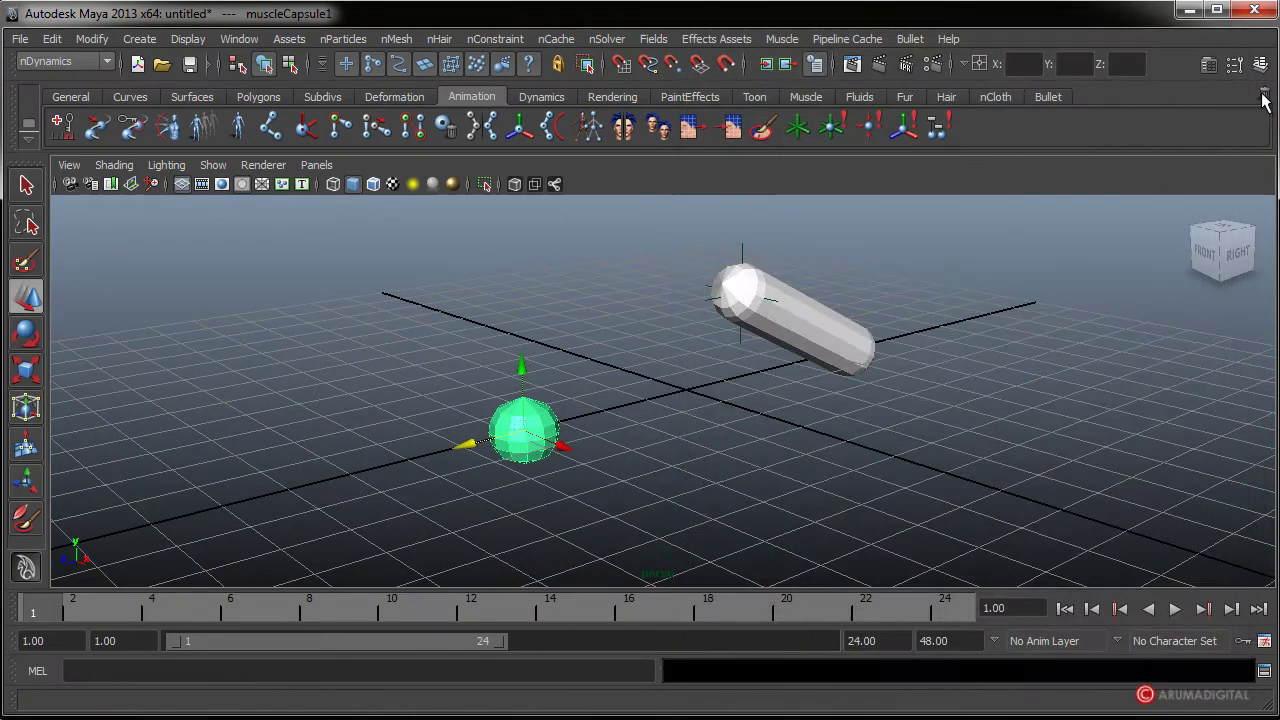
click(1262, 68)
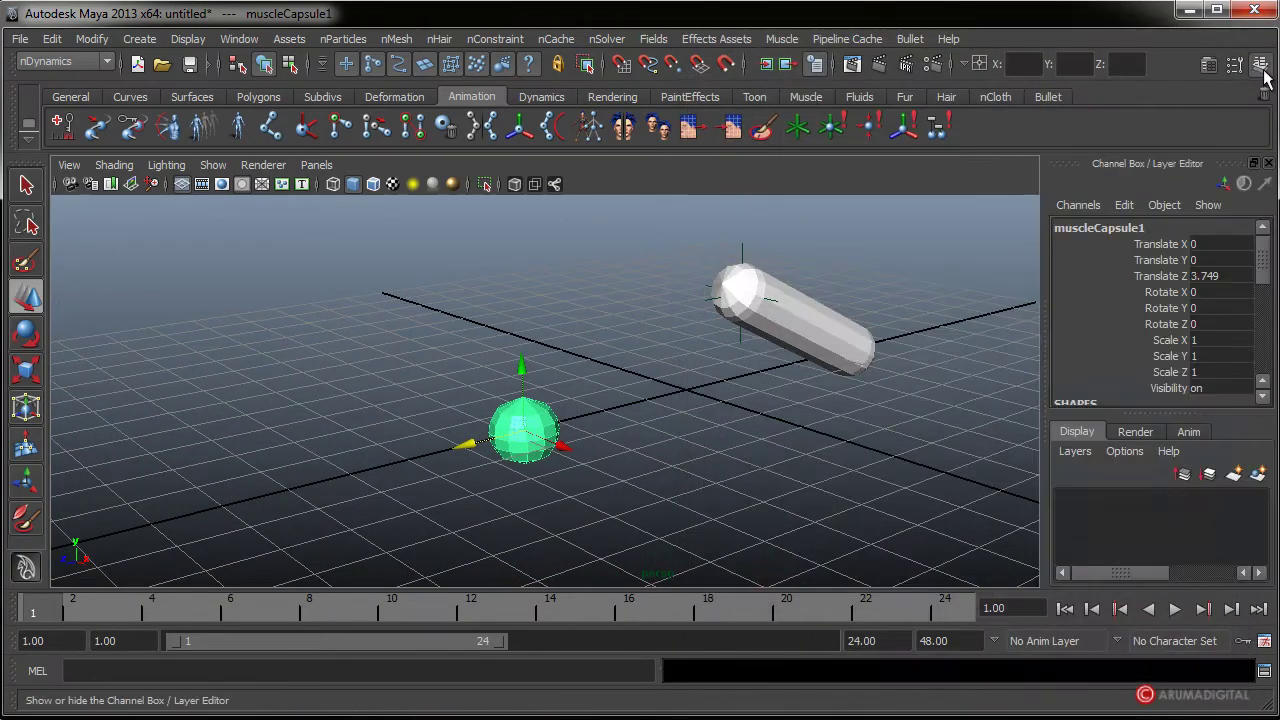
click(1207, 68)
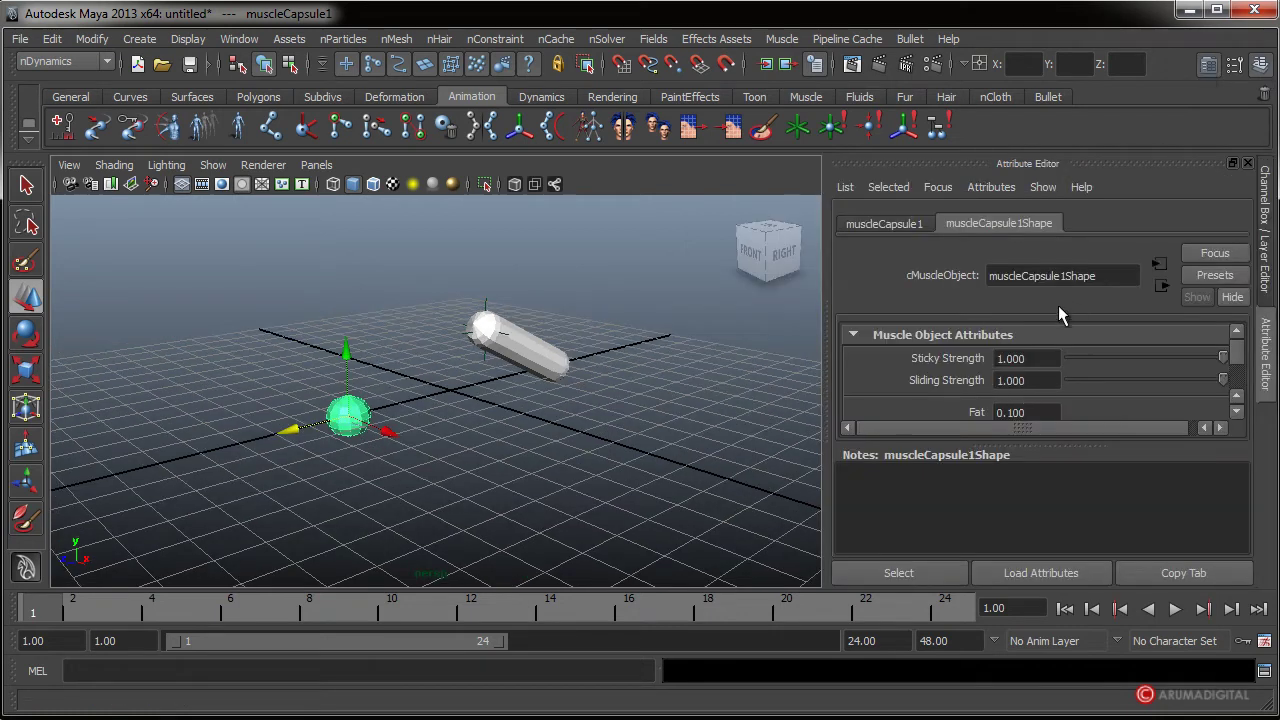
- Scroll to the capsule's N Seg attribute and raise it from 3 to 5
drag(1221, 358, 1166, 360)
scroll(1240, 370, down, 2)
scroll(1240, 370, down, 2)
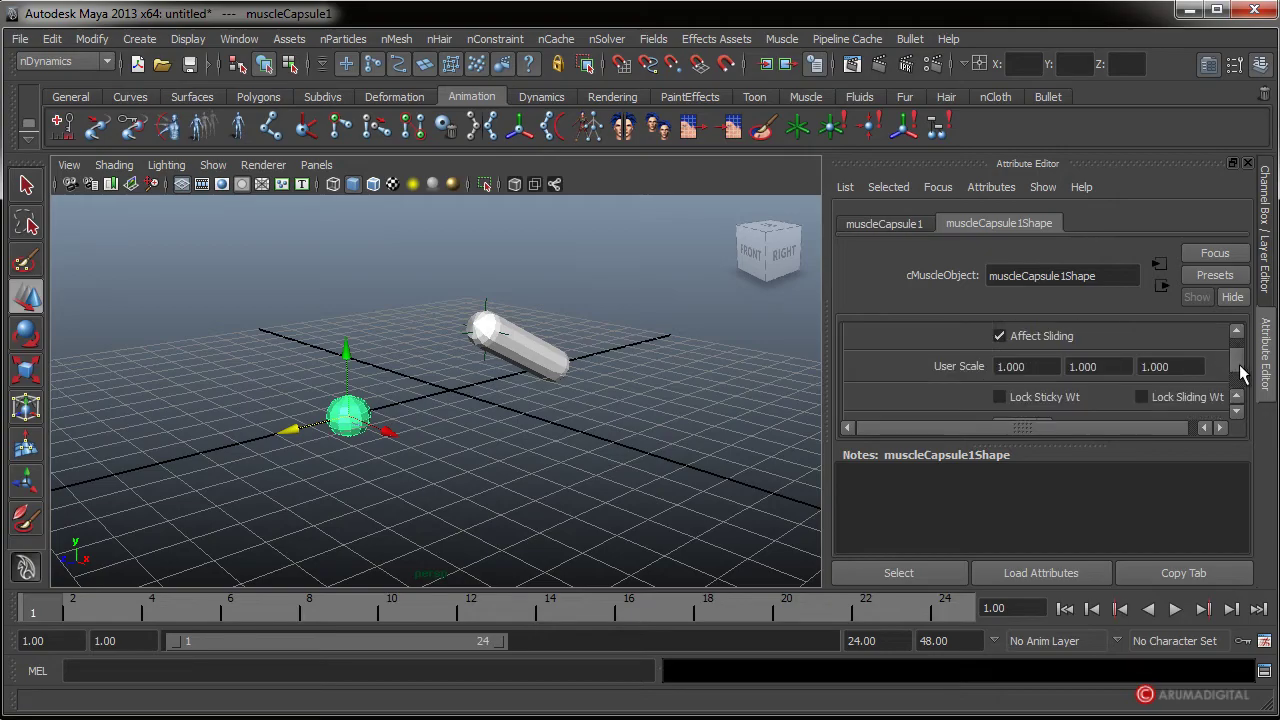
scroll(1243, 373, down, 1)
scroll(1243, 373, down, 1)
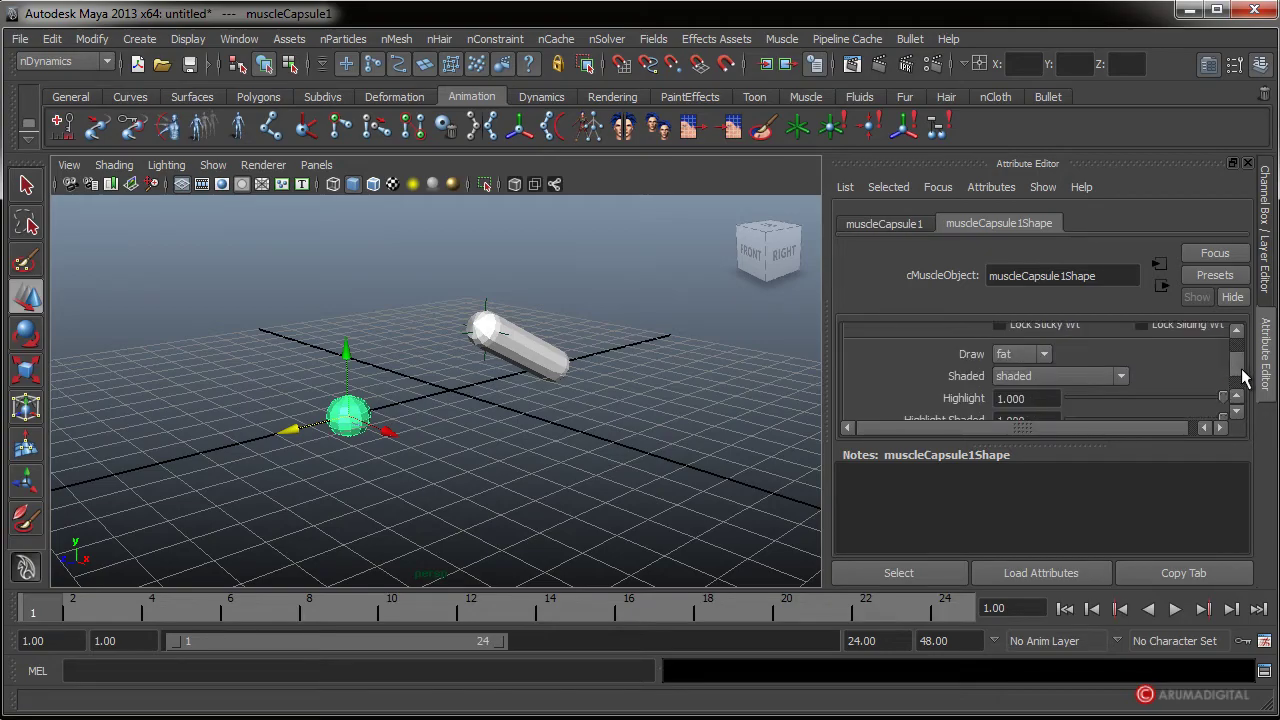
scroll(1243, 375, down, 1)
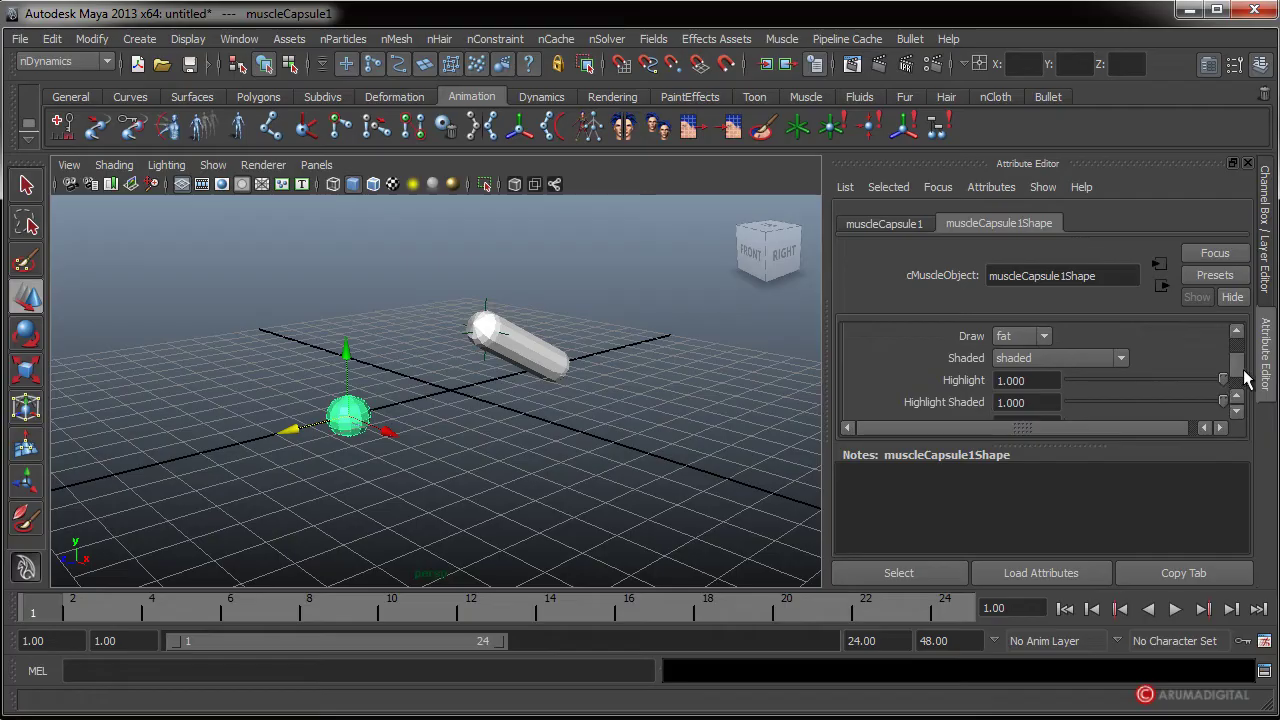
scroll(1245, 376, down, 1)
scroll(1246, 378, down, 2)
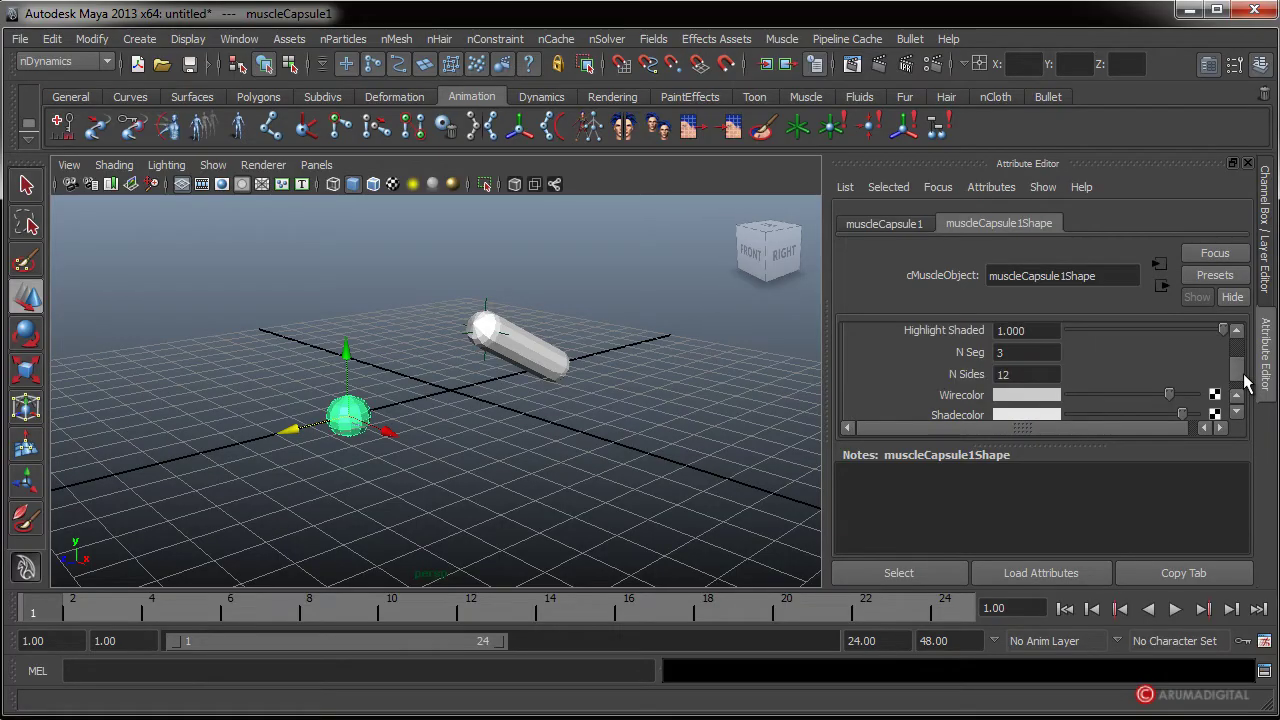
scroll(686, 393, up, 3)
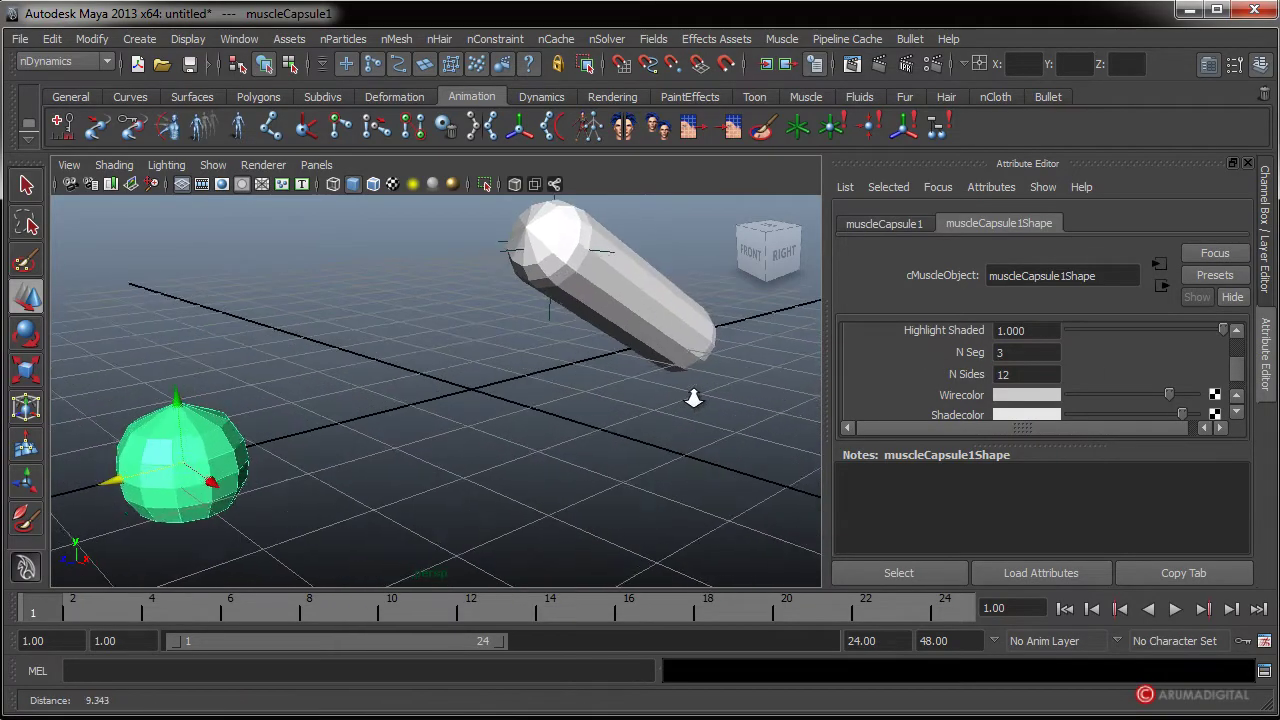
alt+drag(686, 393, 903, 400)
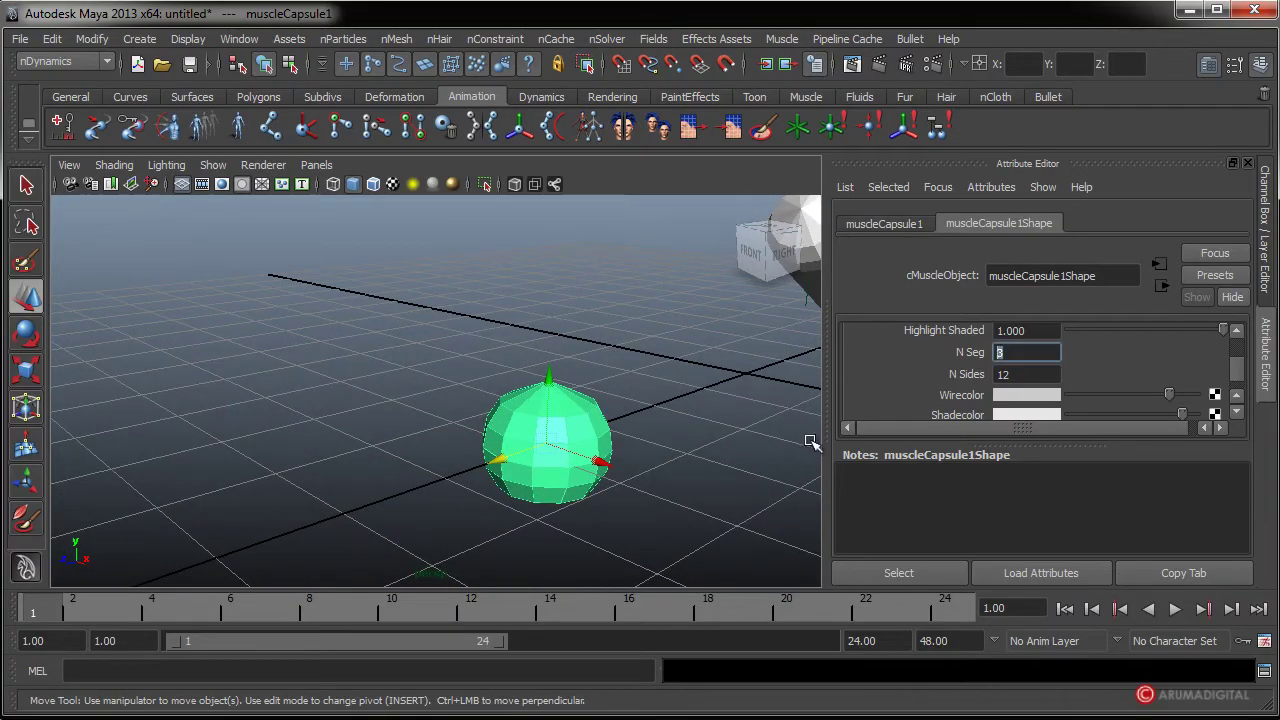
key(Tab)
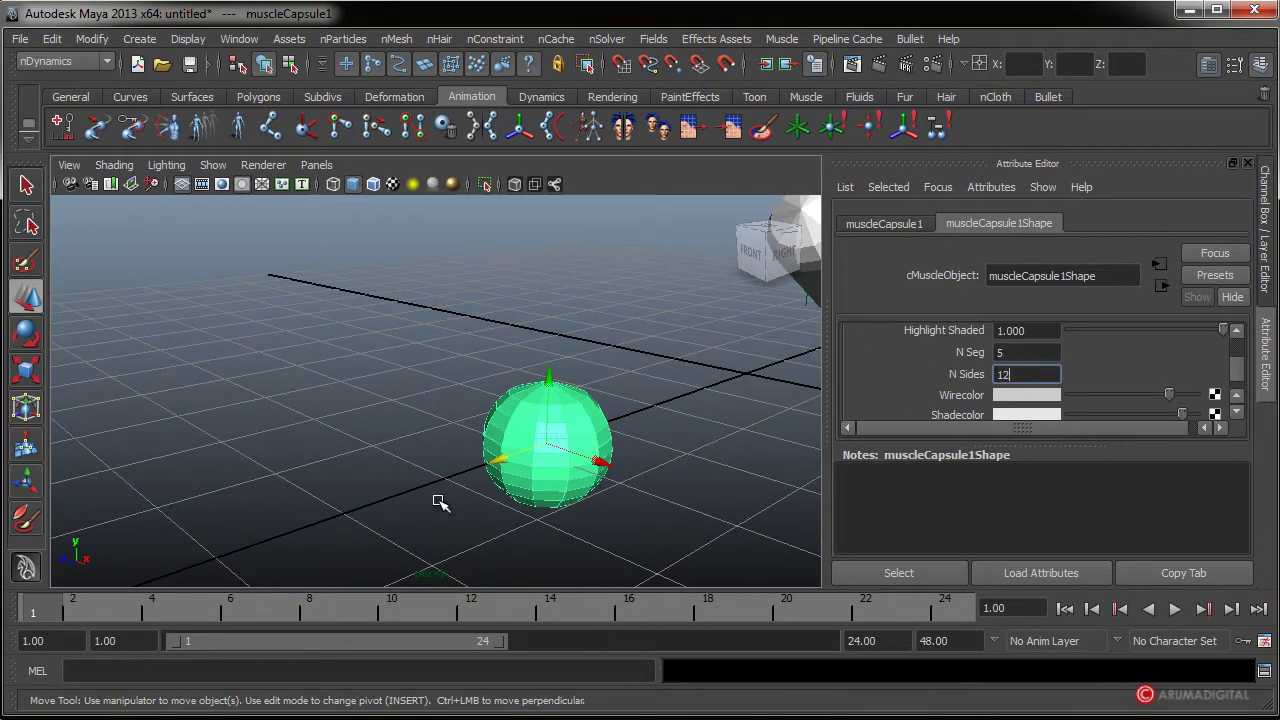
alt+drag(549, 399, 563, 393)
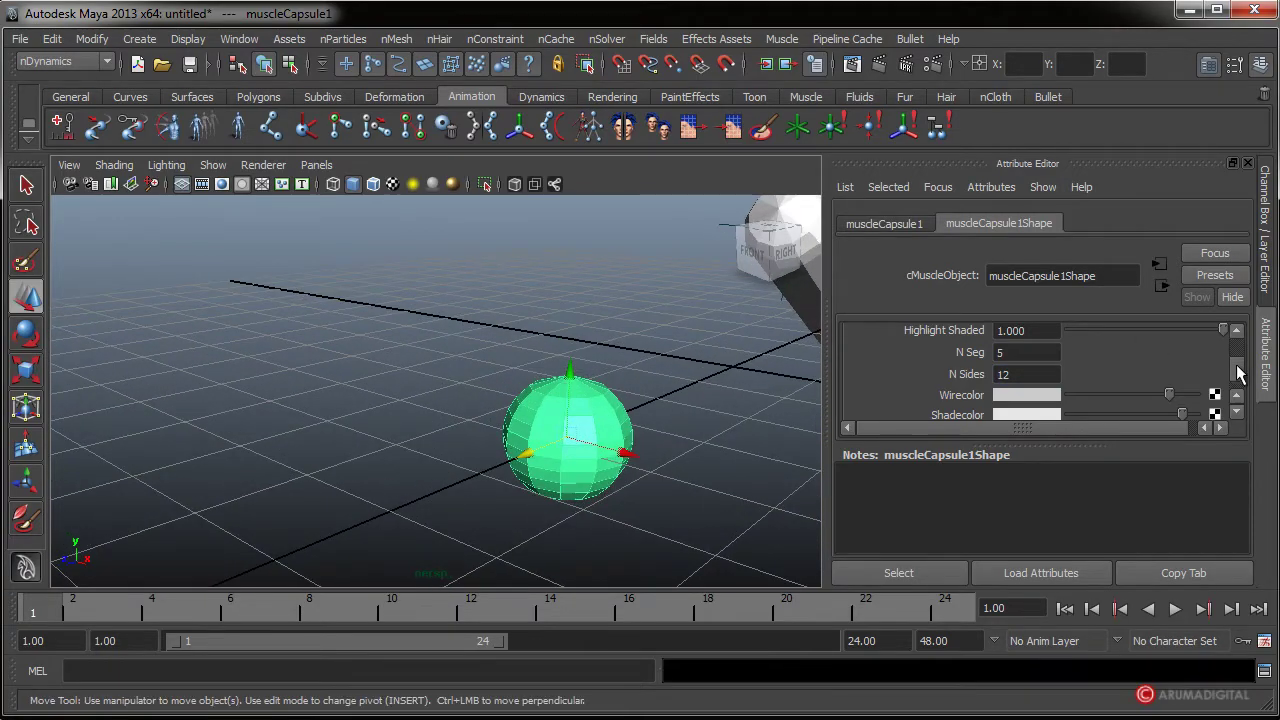
- In the Channel Box, lower the first capsule's N Seg from 5 to 2
click(1212, 66)
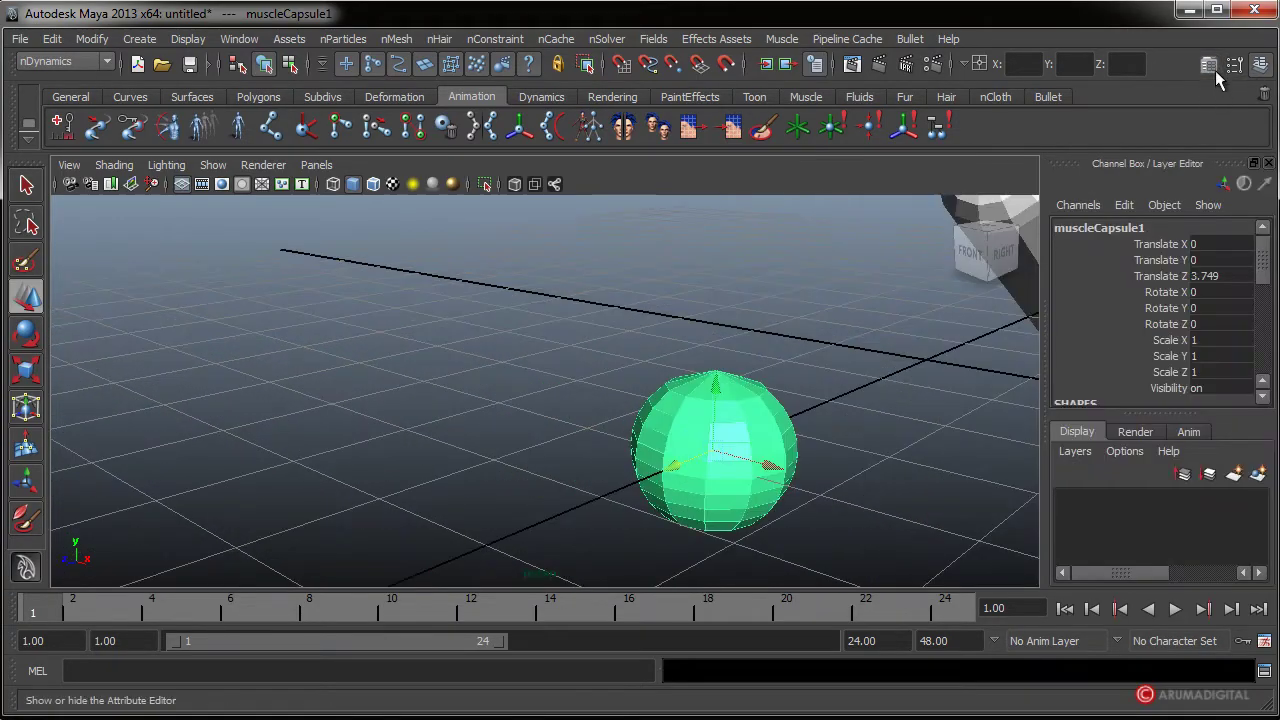
click(1264, 68)
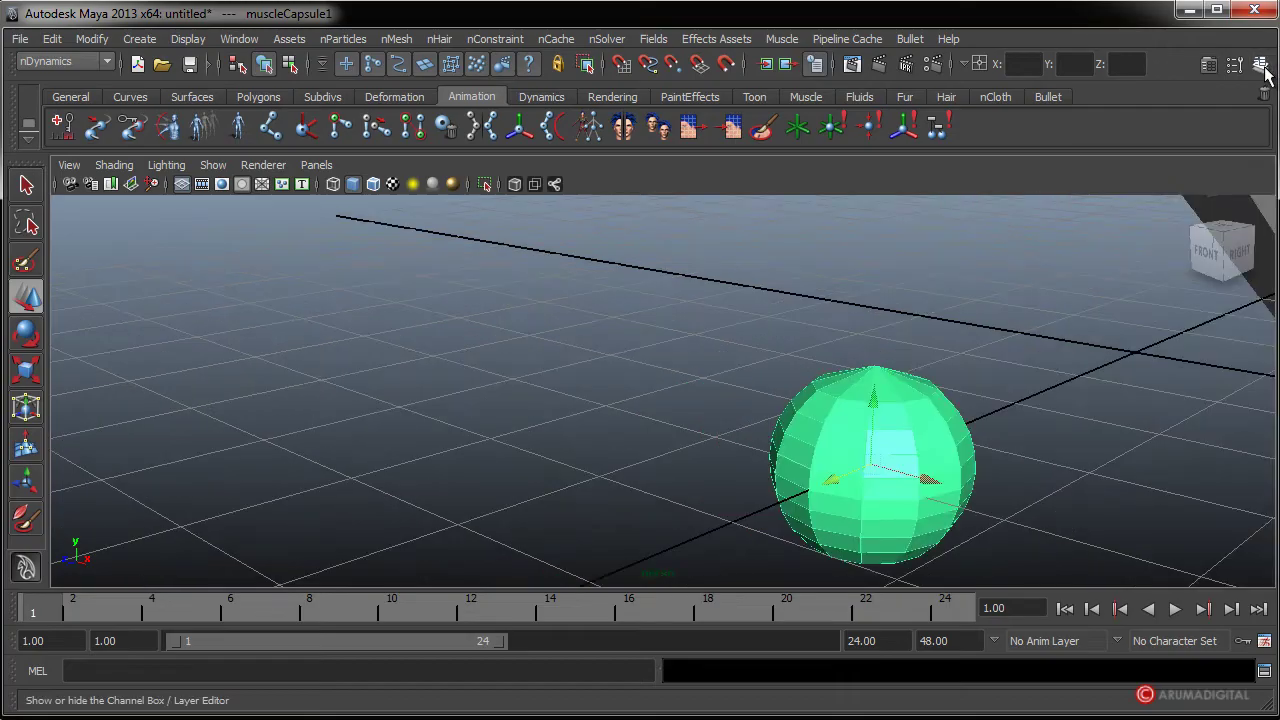
click(1264, 68)
drag(1266, 290, 1275, 370)
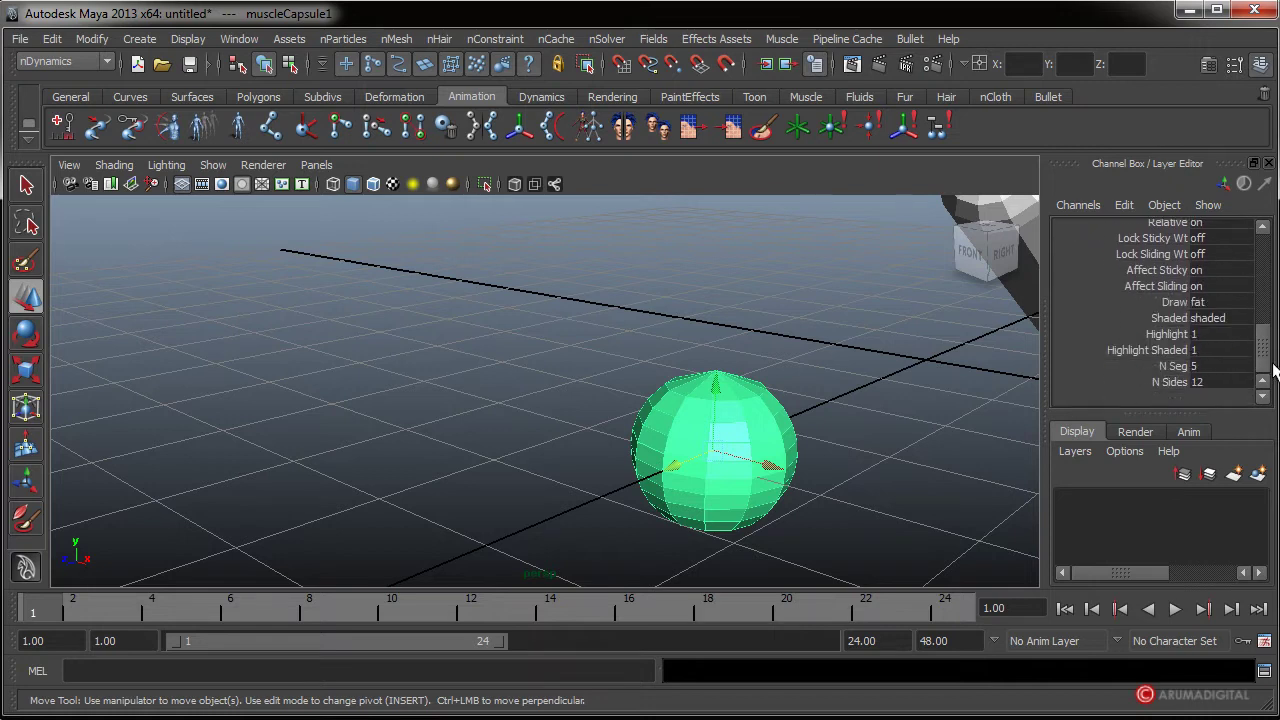
click(1183, 369)
click(1171, 368)
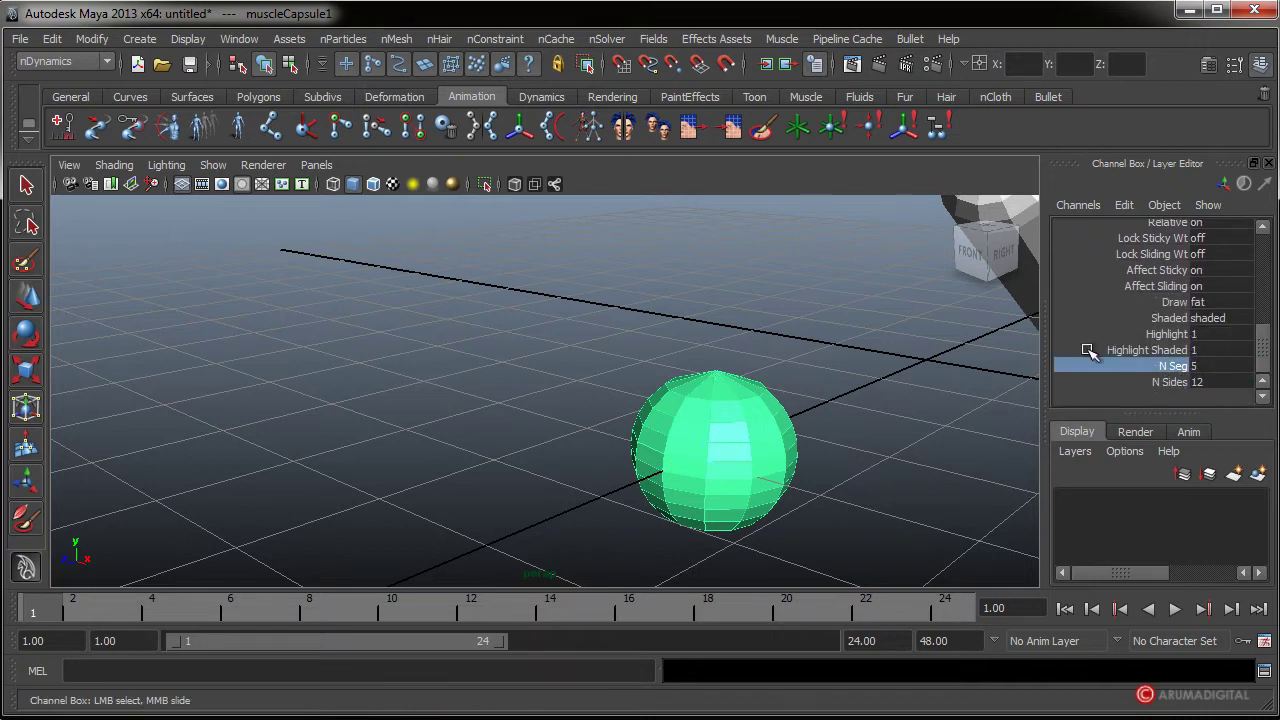
middle_drag(437, 347, 403, 303)
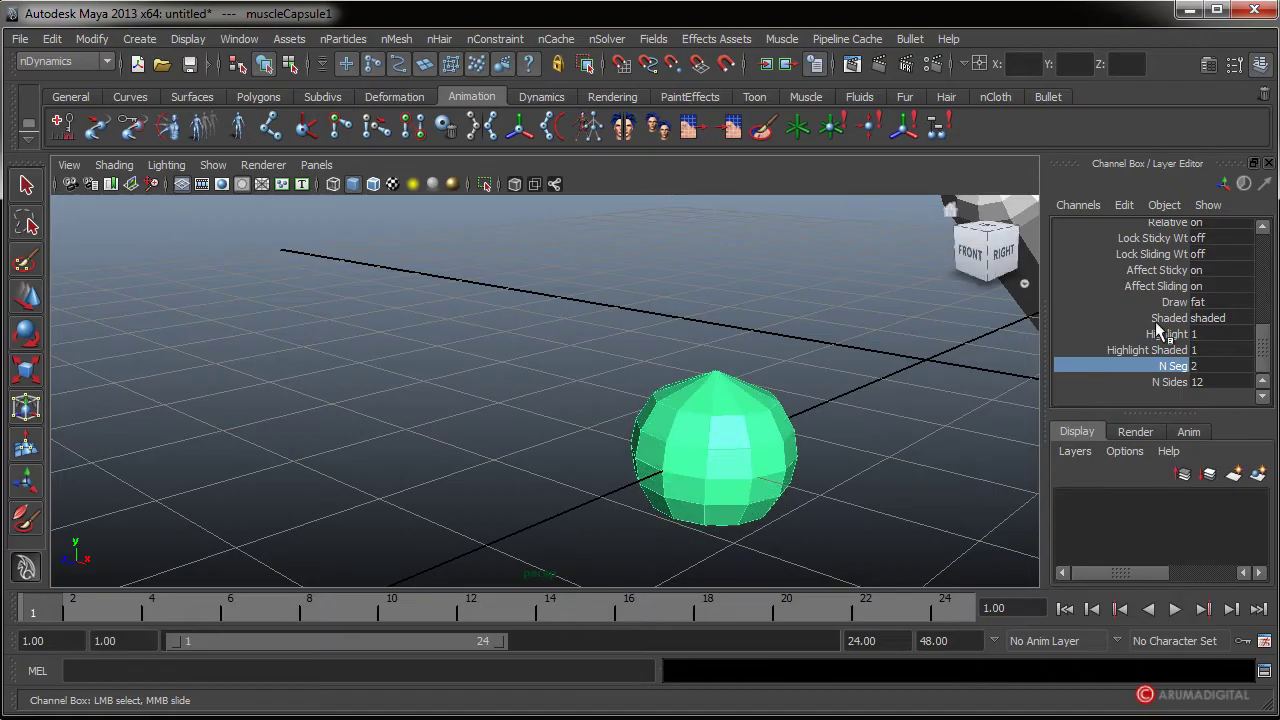
- Change the capsule's N Sides from 12 to 9
click(1168, 383)
middle_drag(412, 427, 334, 397)
alt+drag(334, 397, 674, 371)
drag(1268, 341, 1264, 311)
- Set the capsule's Fat to 0.3 and Radius to 0.2
click(1180, 286)
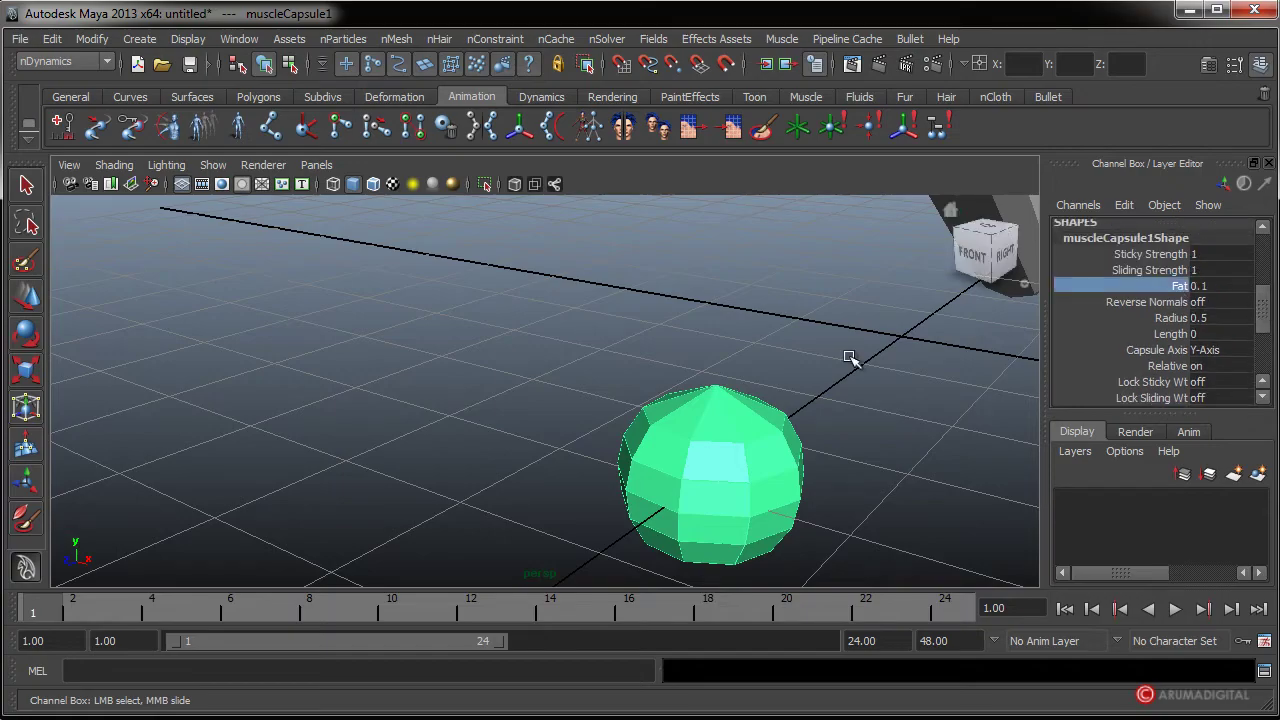
middle_drag(846, 357, 709, 371)
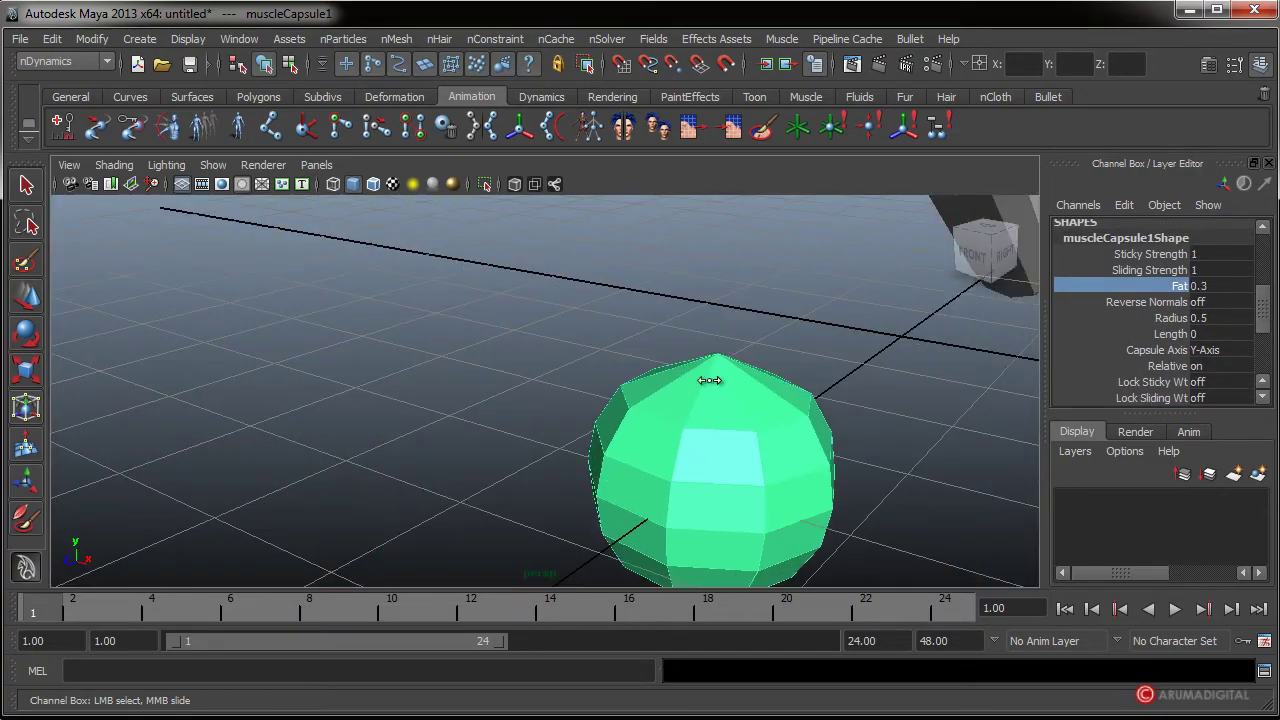
click(1165, 318)
mouse_move(806, 343)
middle_down()
mouse_move(770, 340)
mouse_move(803, 326)
mouse_move(789, 343)
middle_up()
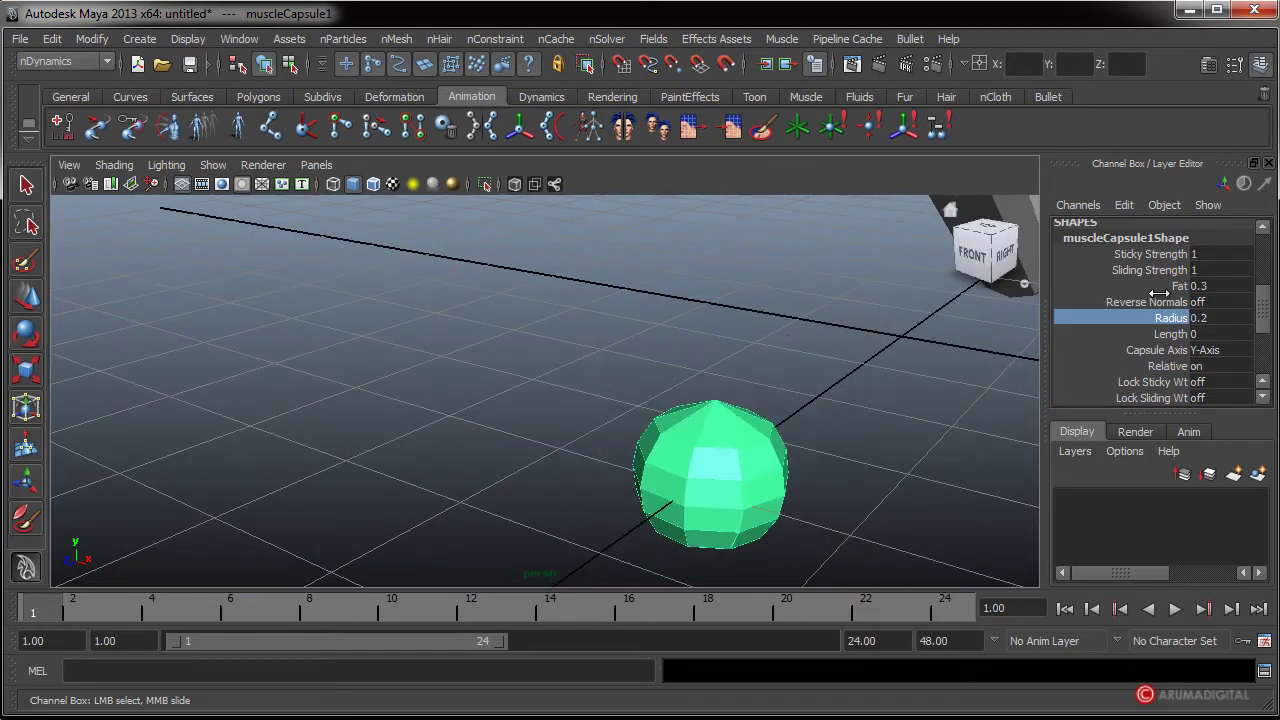
- Raise the capsule's Length to about 4.4 so it stands tall
scroll(1271, 326, down, 3)
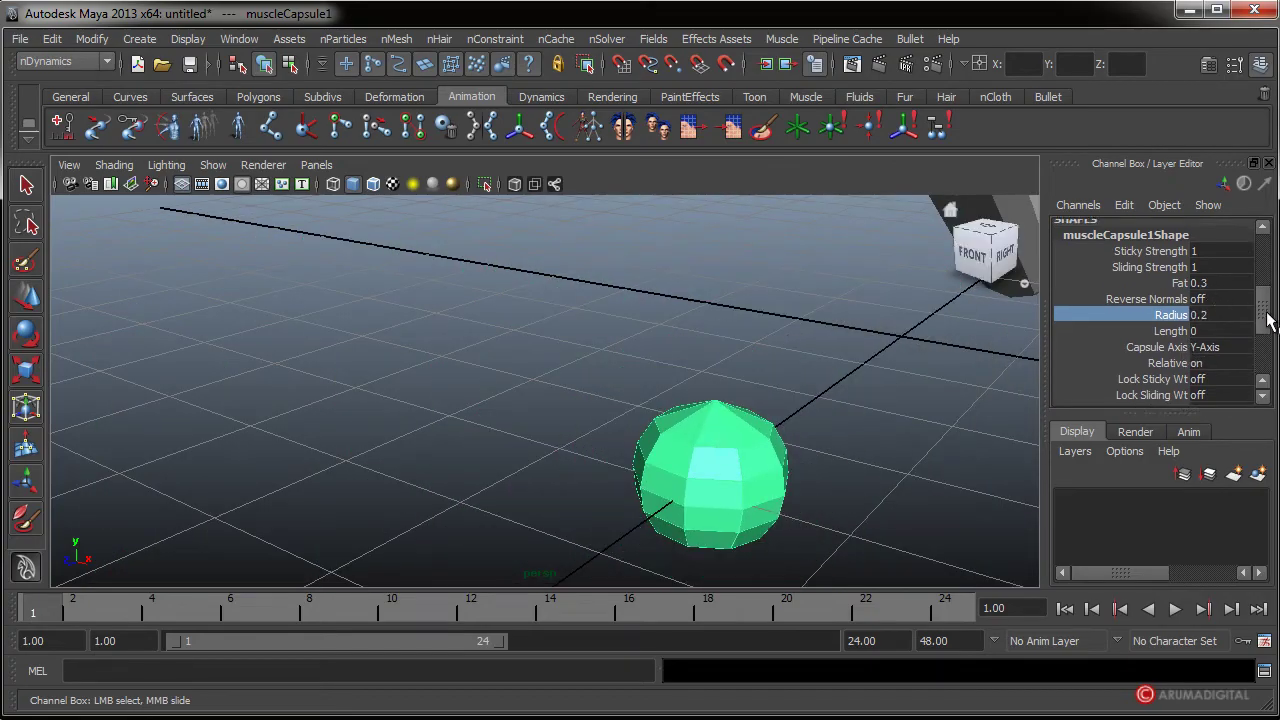
click(1174, 272)
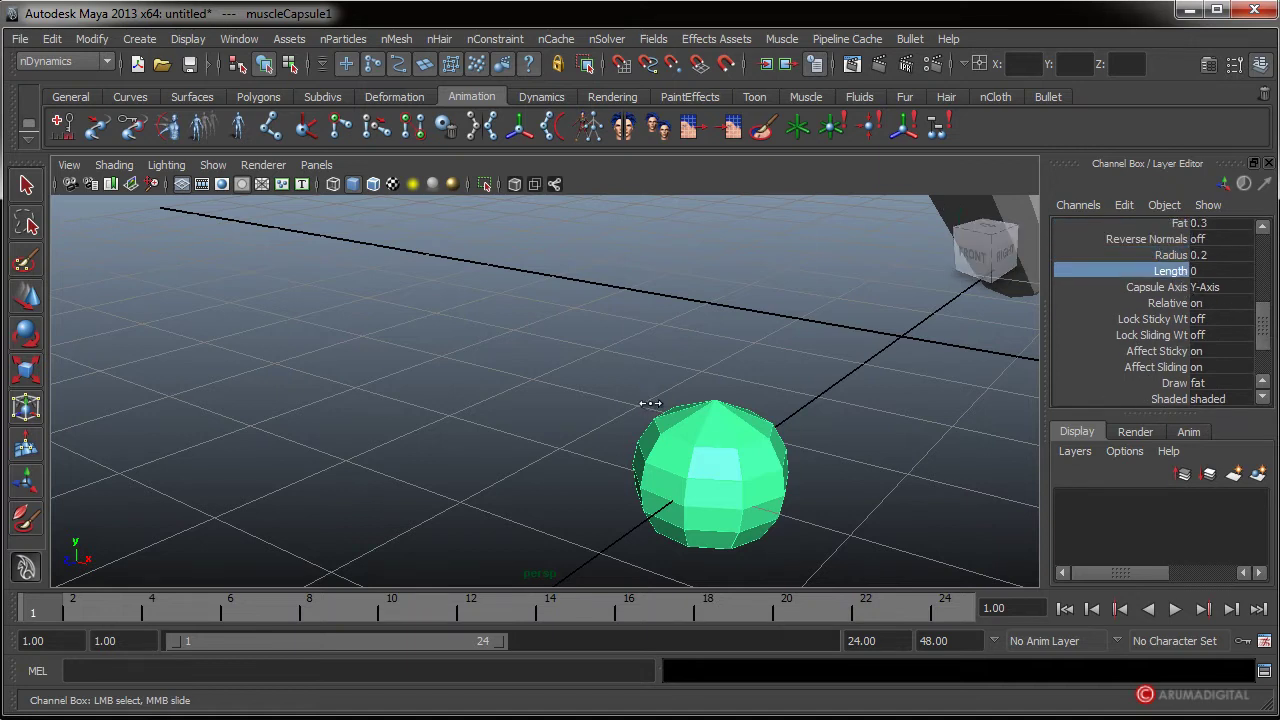
middle_drag(651, 403, 681, 400)
alt+right_drag(681, 402, 480, 429)
alt+drag(480, 429, 694, 389)
mouse_move(694, 389)
middle_down()
mouse_move(651, 394)
mouse_move(688, 394)
middle_up()
click(1174, 287)
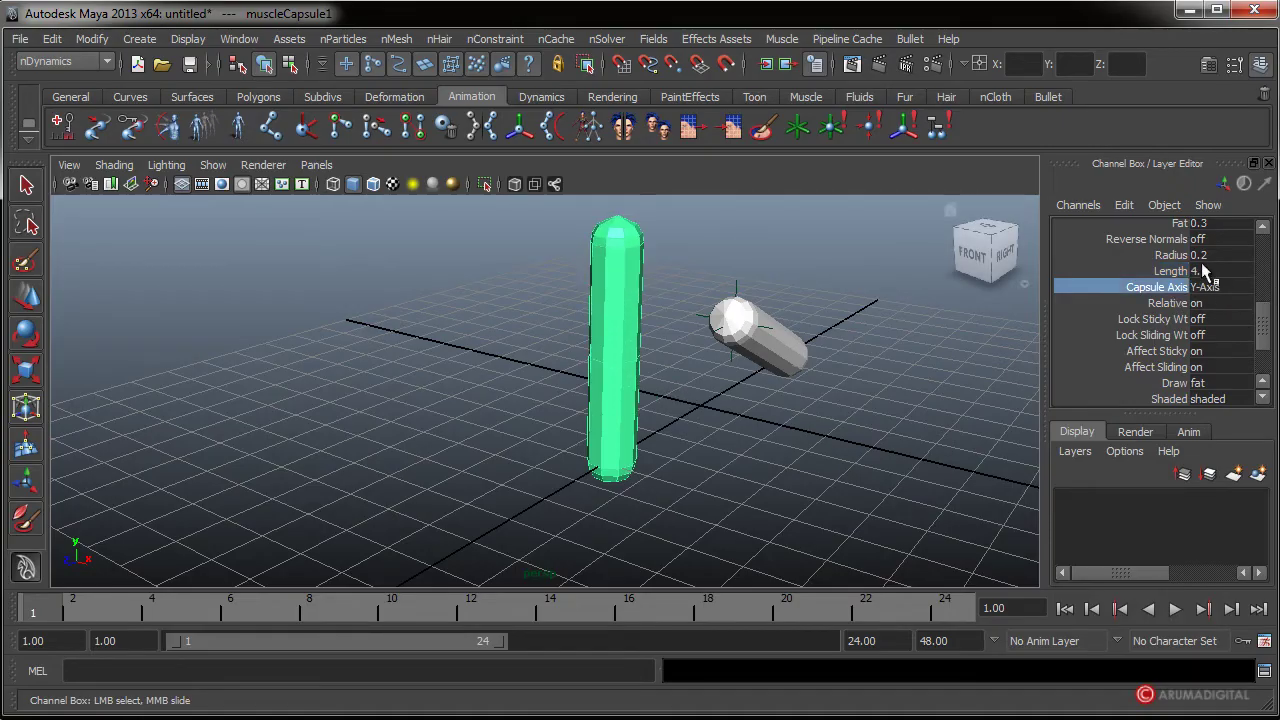
alt+drag(720, 423, 762, 440)
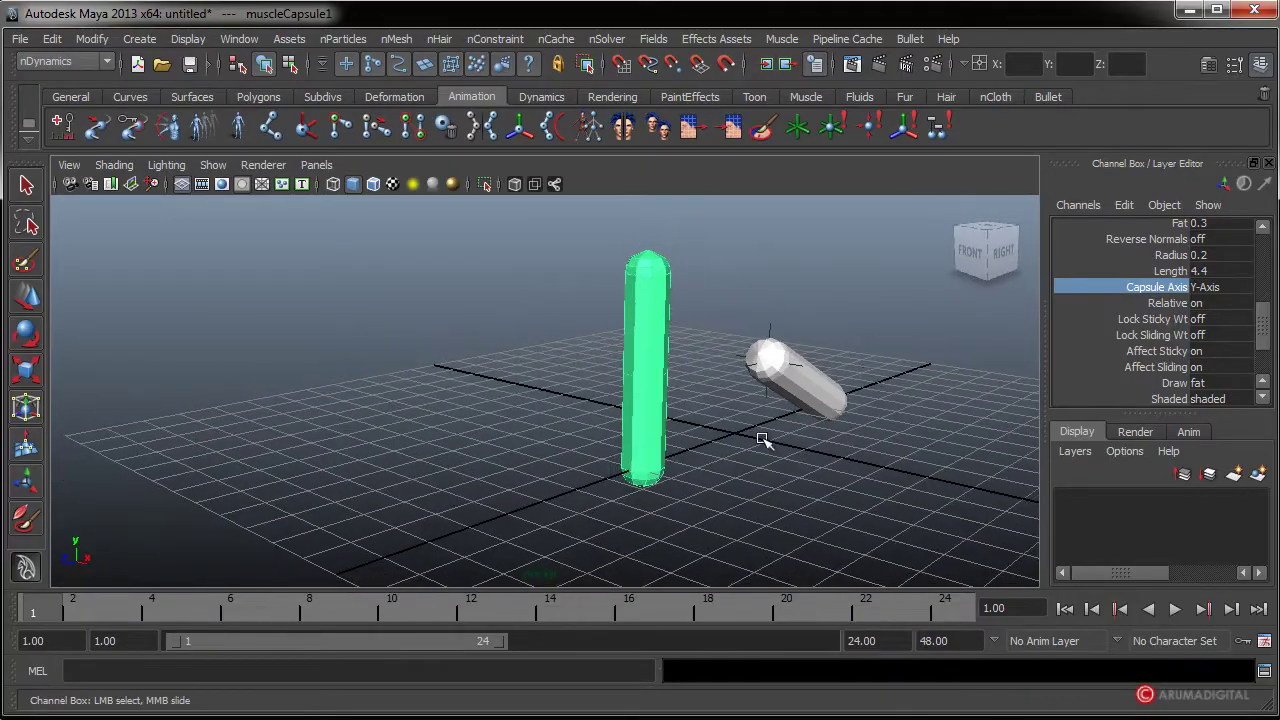
- Select muscleCapsule2 and review its shape and aim constraint attributes
click(836, 405)
key(w)
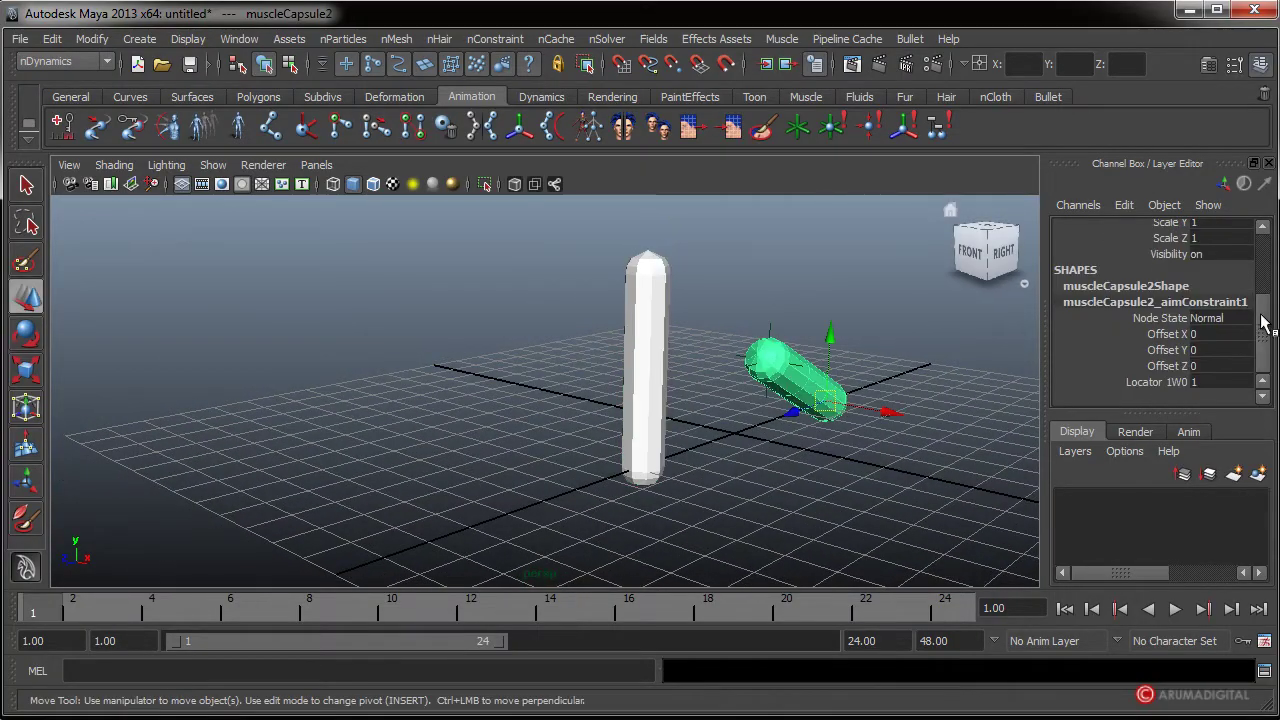
drag(1262, 322, 1272, 268)
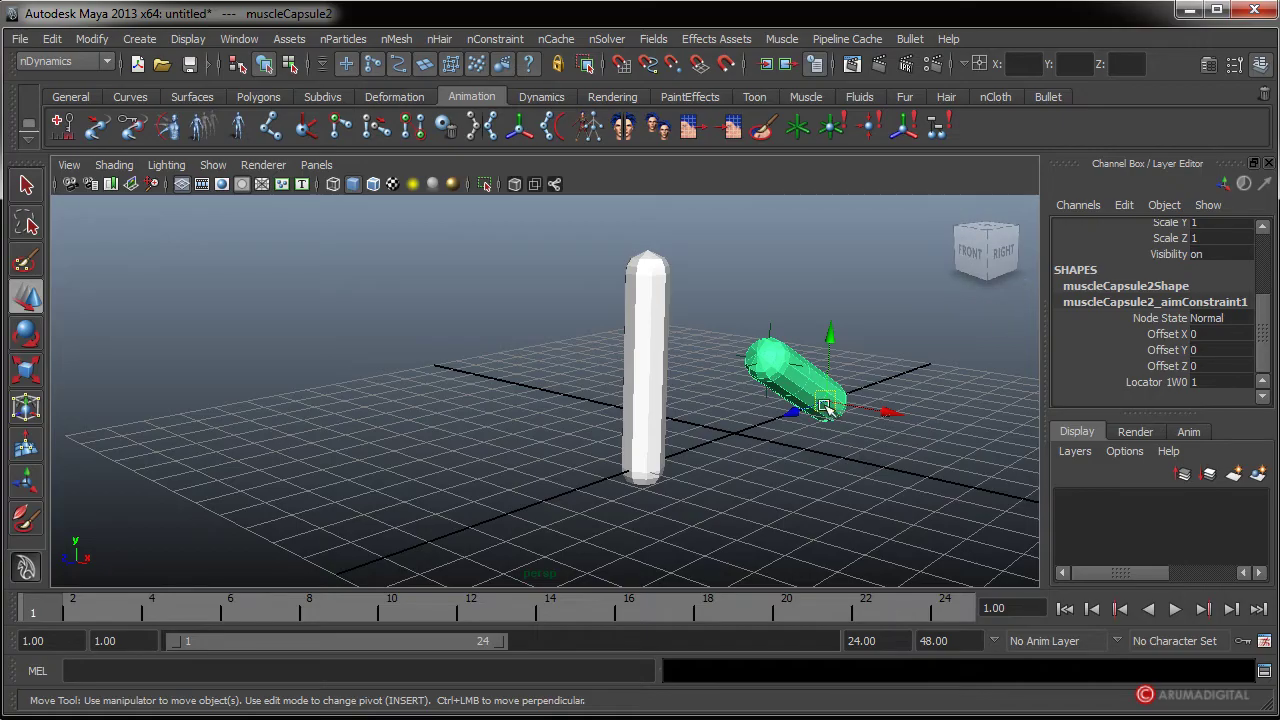
click(1111, 288)
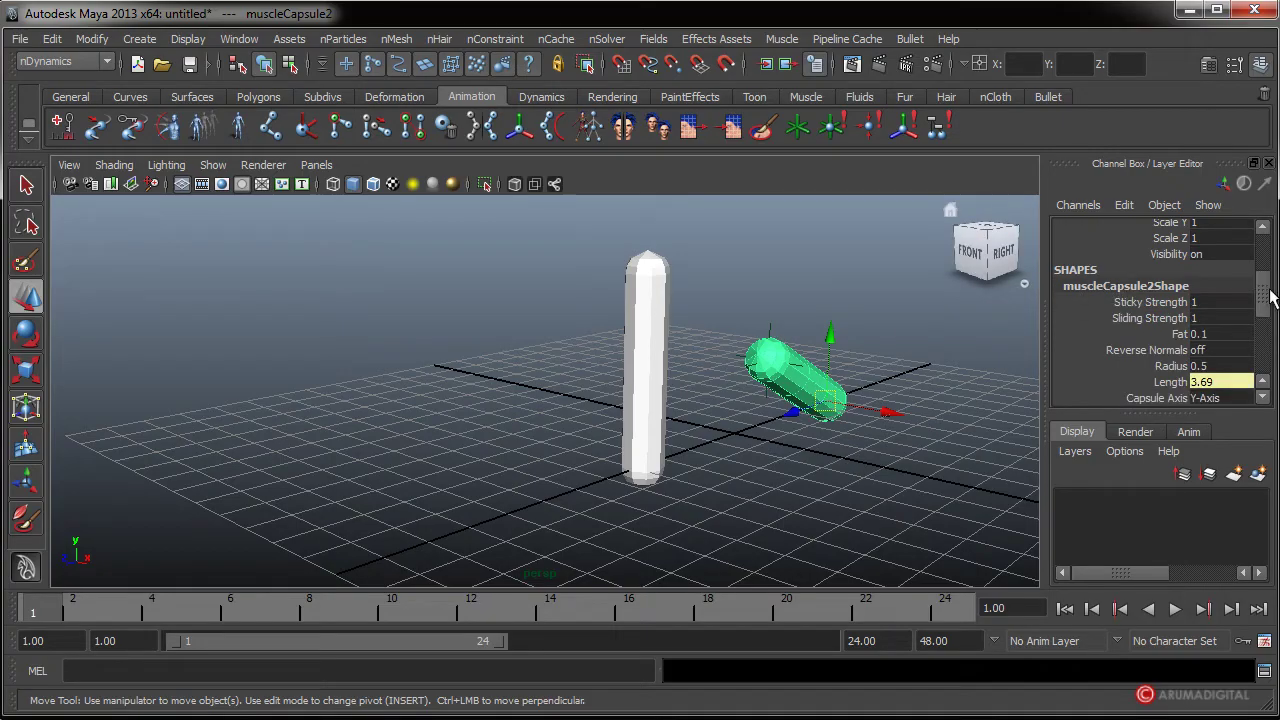
drag(1271, 297, 1273, 357)
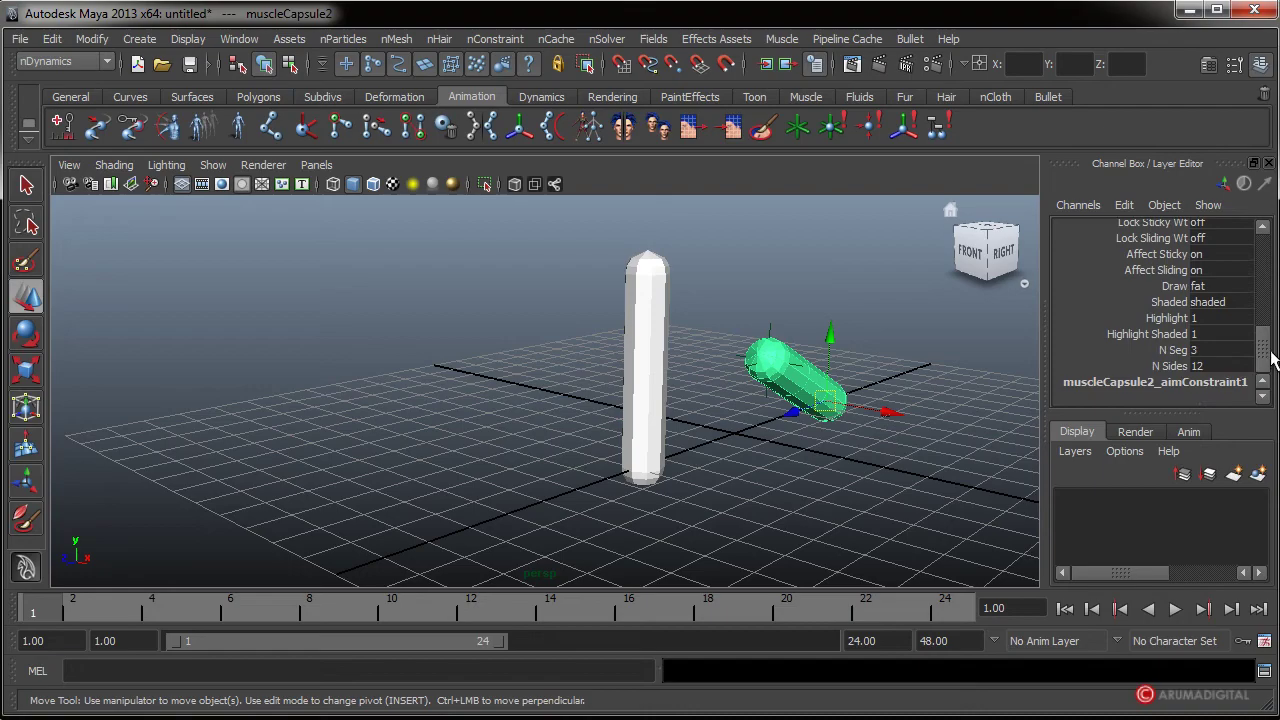
click(1169, 382)
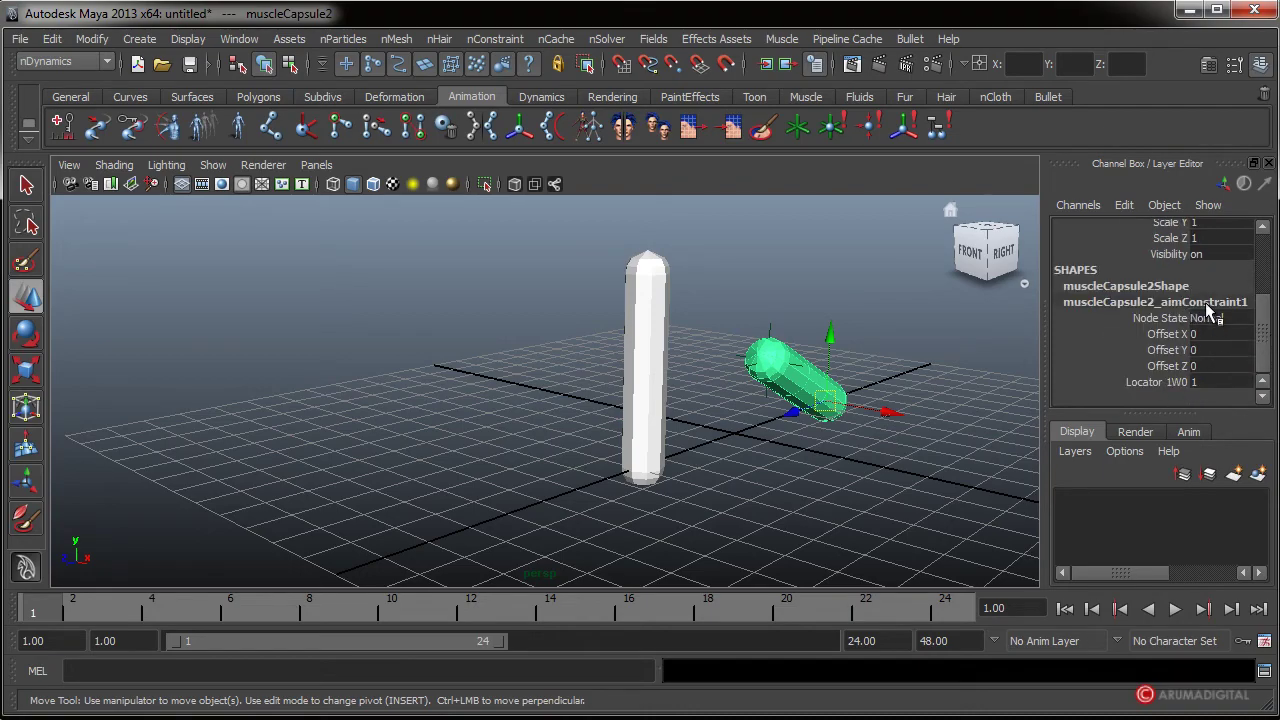
click(1125, 286)
alt+drag(818, 428, 851, 437)
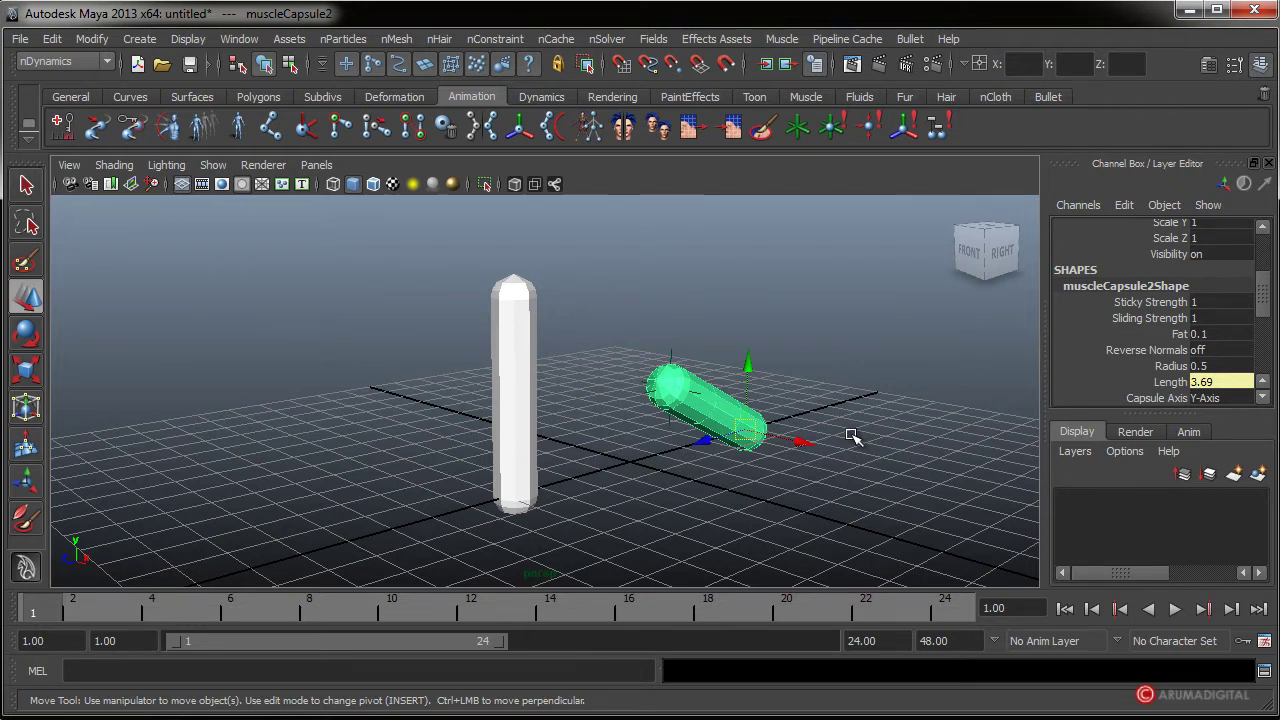
alt+drag(851, 437, 734, 437)
alt+right_drag(734, 437, 719, 459)
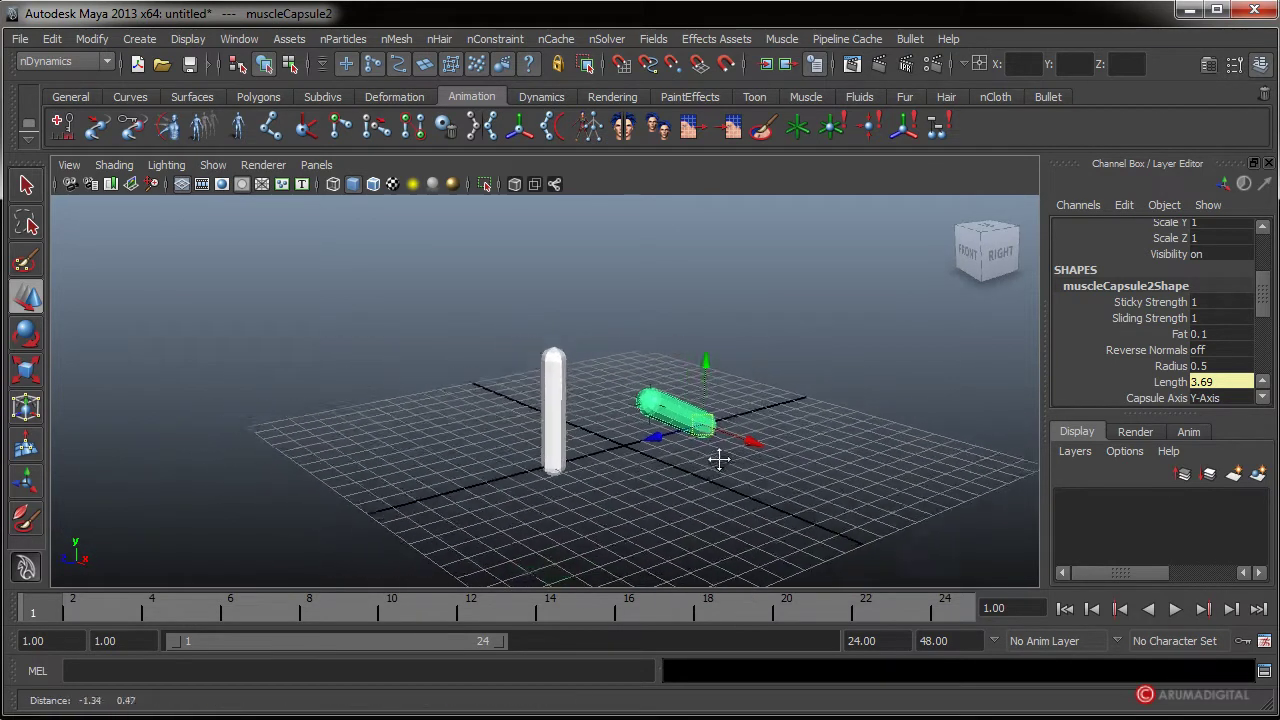
mouse_move(719, 459)
alt+mouse_down()
mouse_move(729, 451)
mouse_move(716, 446)
alt+mouse_up()
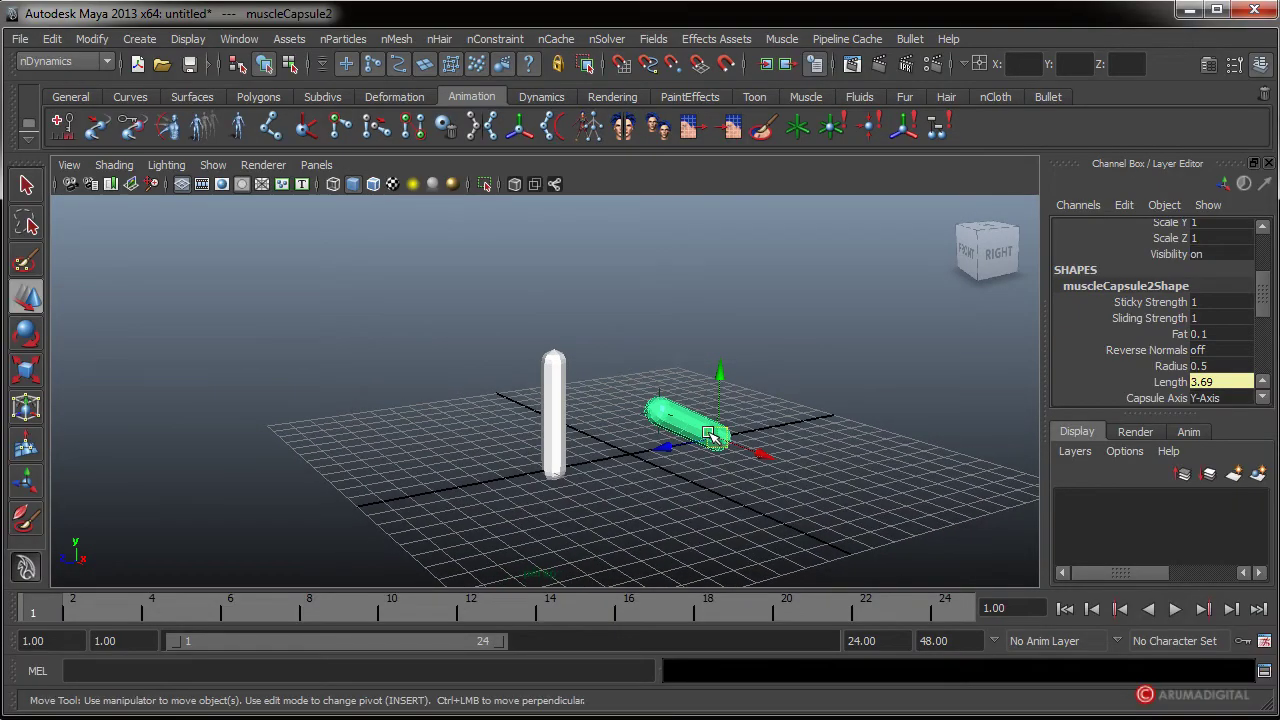
alt+middle_drag(606, 437, 729, 410)
alt+drag(586, 420, 617, 410)
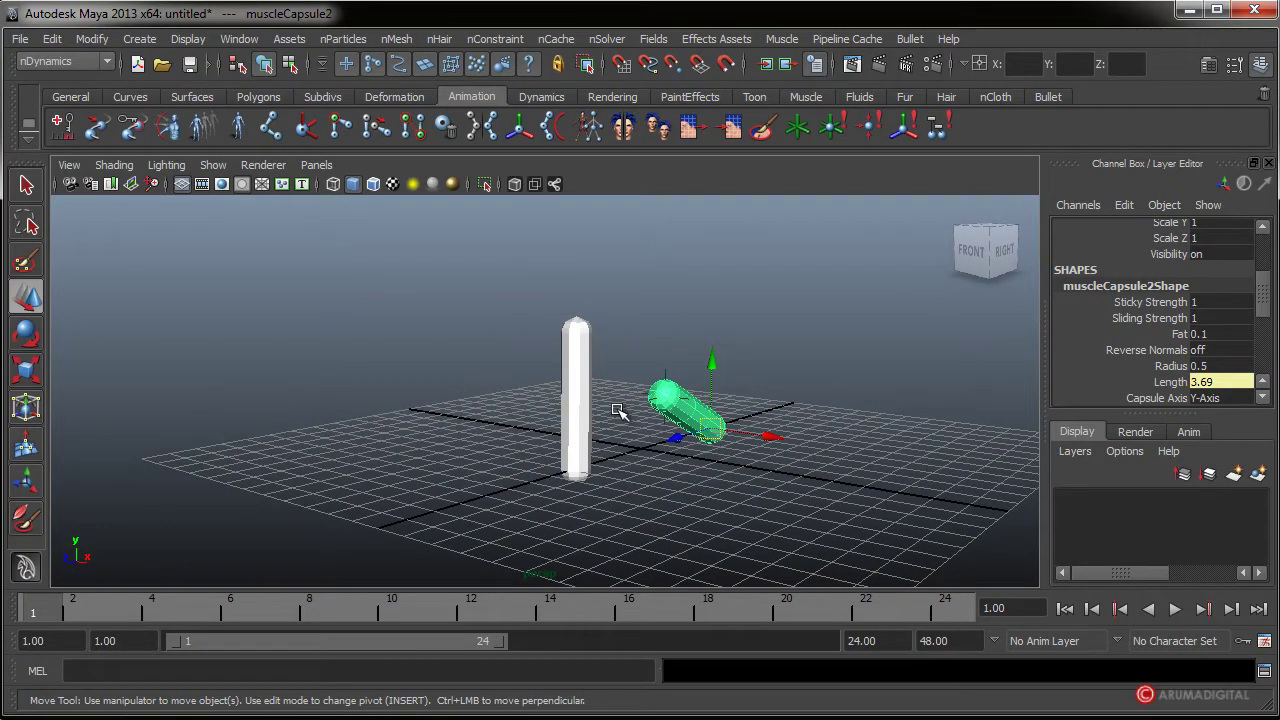
mouse_move(617, 410)
alt+mouse_down()
mouse_move(531, 409)
mouse_move(600, 417)
alt+mouse_up()
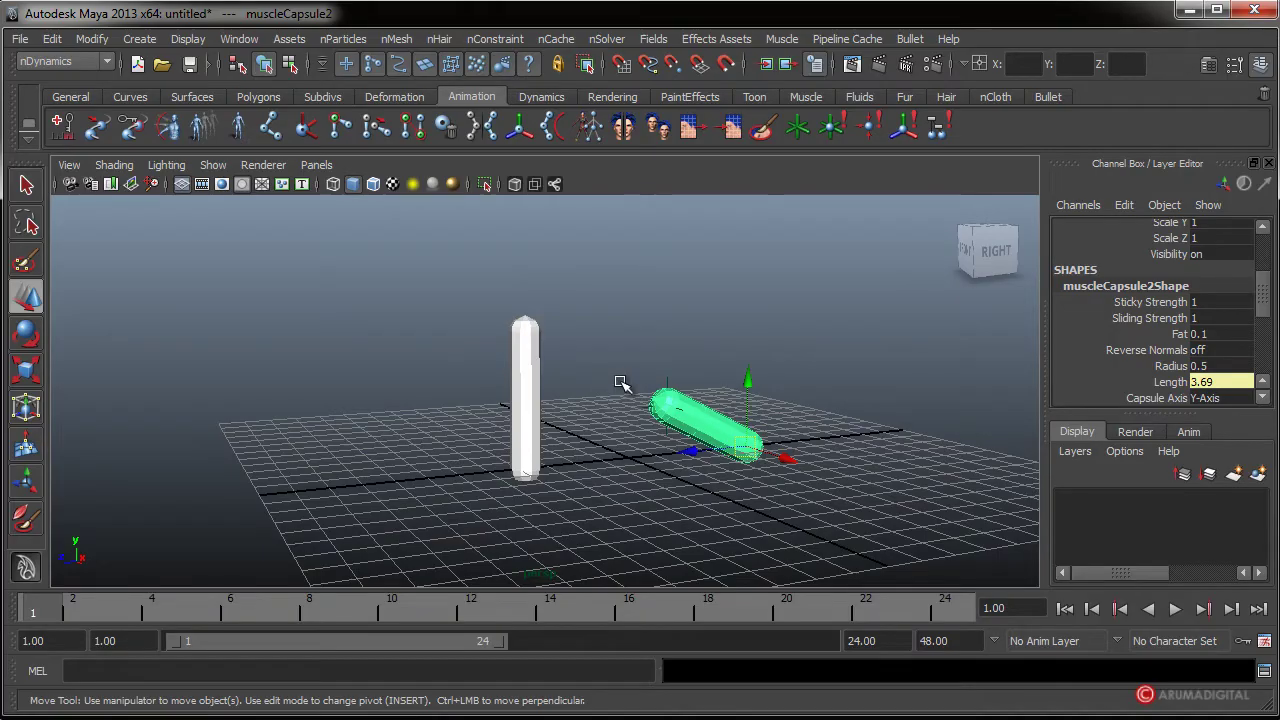
alt+drag(620, 383, 586, 449)
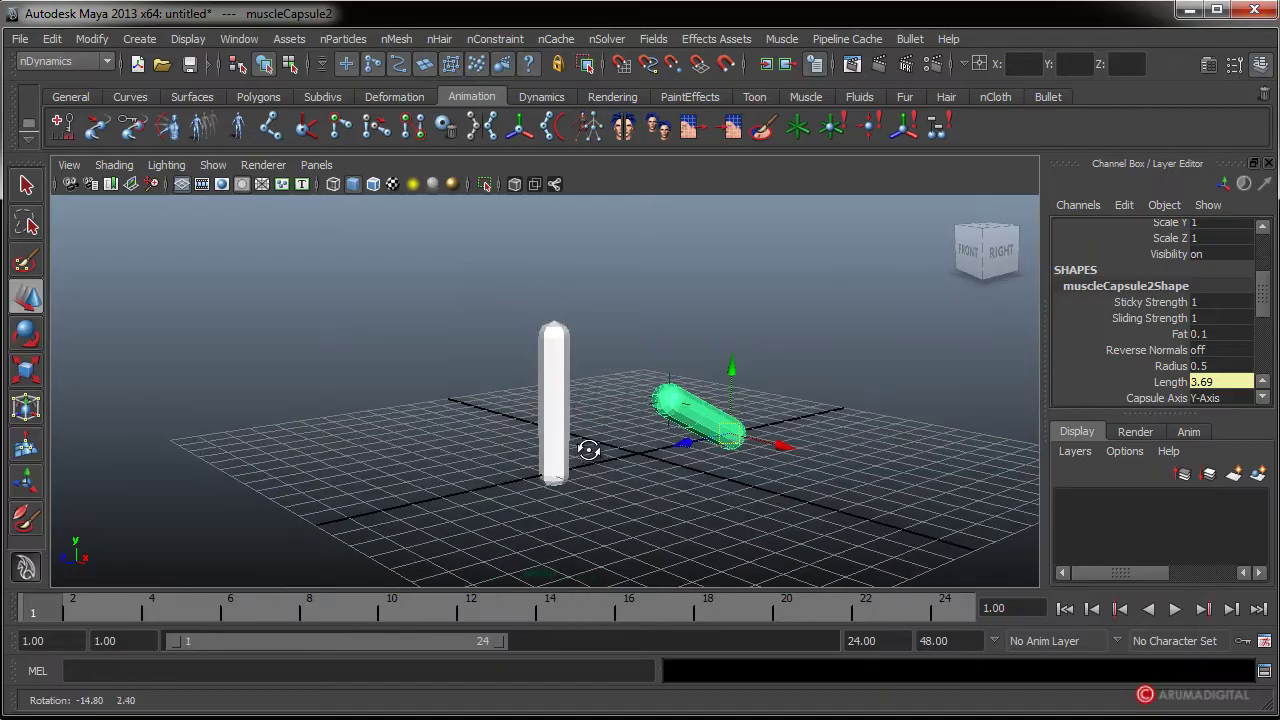
click(1262, 64)
- Delete both muscle capsules and start a new scene, discarding the old one unsaved
key(Down)
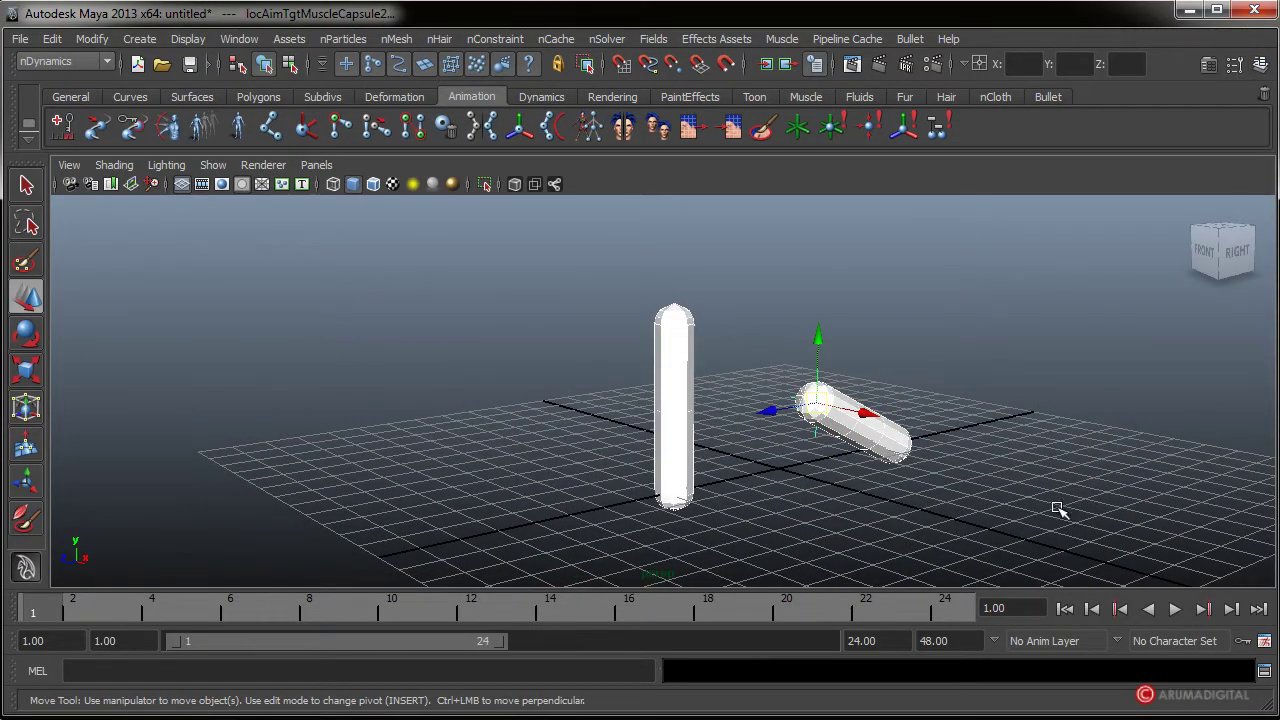
key(Delete)
click(20, 38)
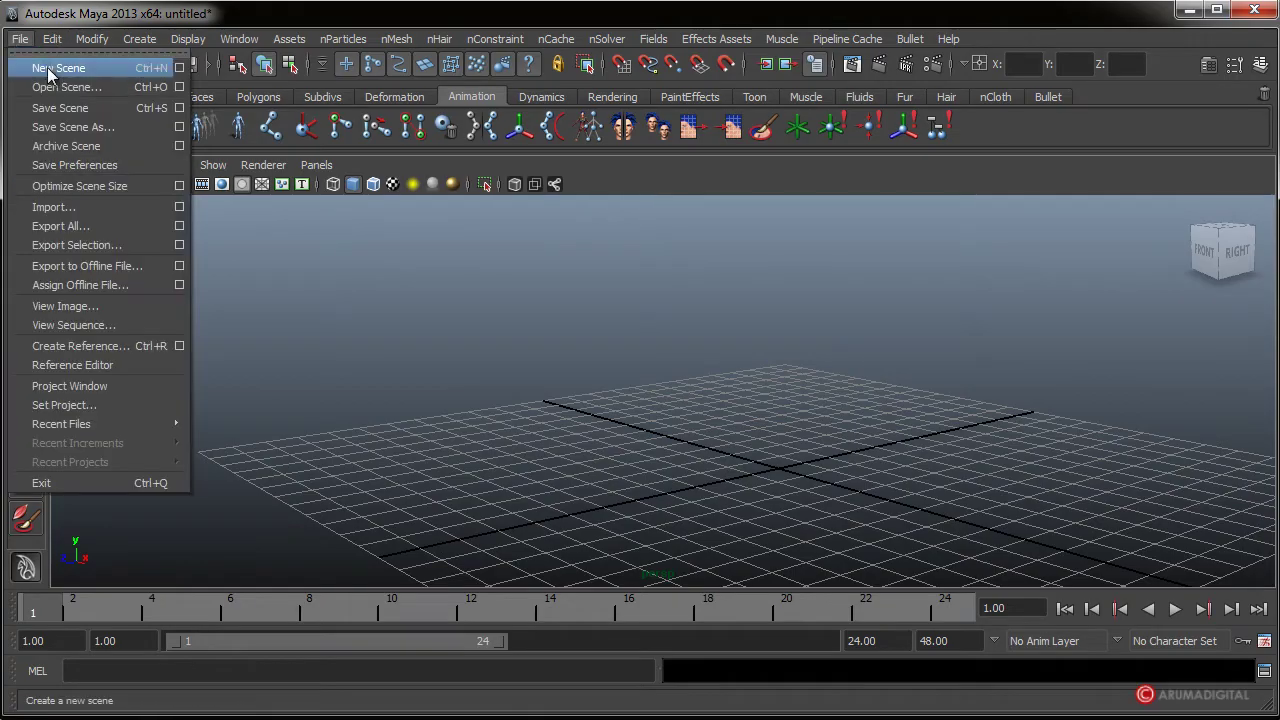
click(50, 68)
click(439, 507)
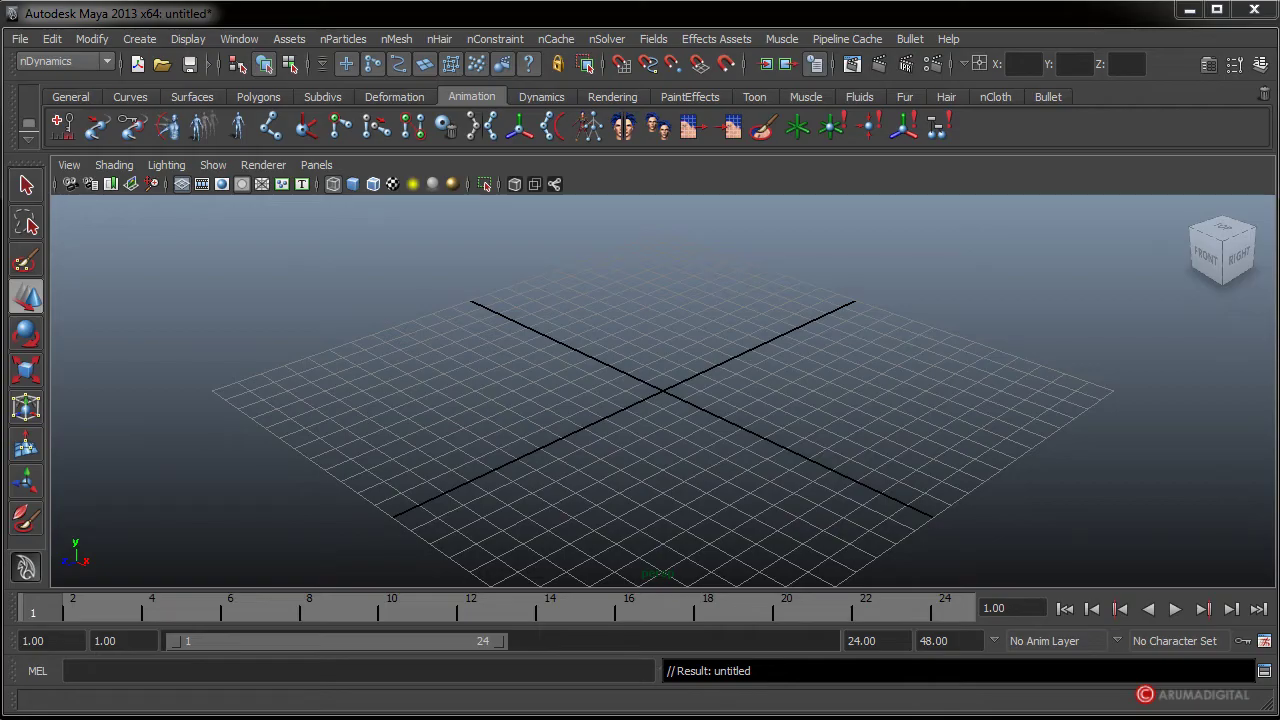
mouse_move(686, 306)
alt+mouse_down()
mouse_move(700, 289)
mouse_move(675, 309)
alt+mouse_up()
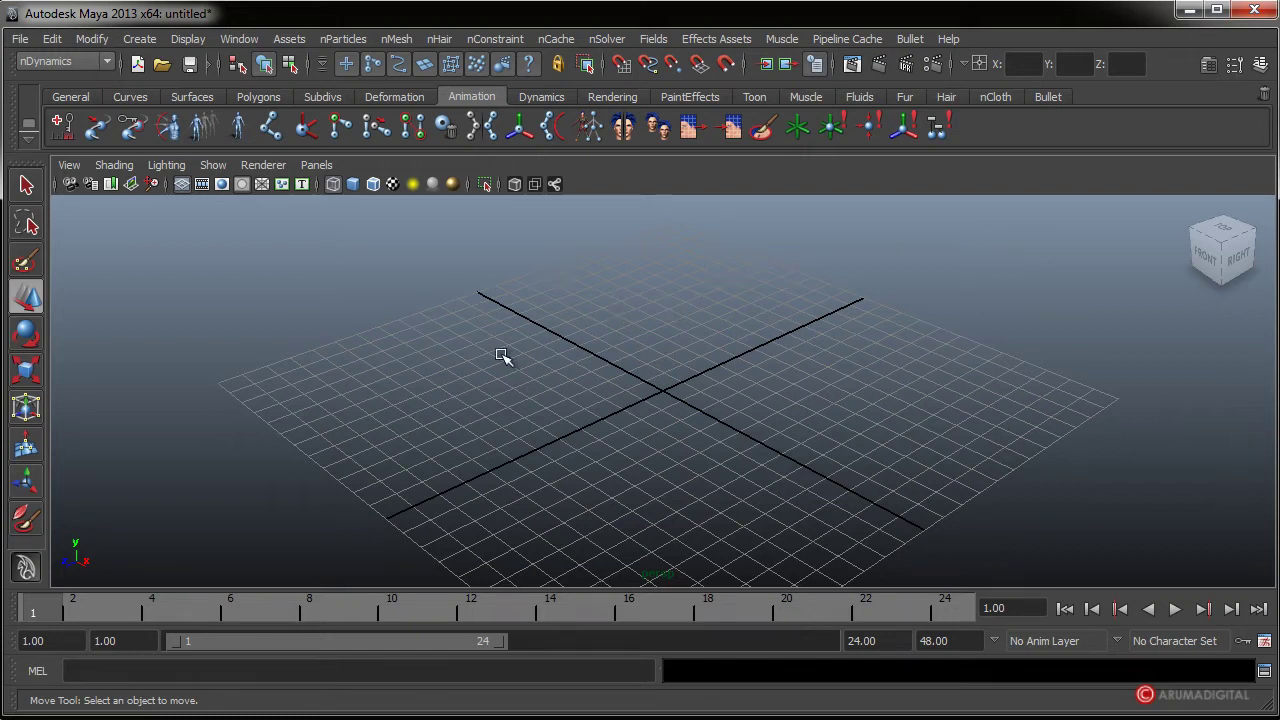
alt+drag(506, 357, 755, 330)
alt+right_drag(755, 330, 640, 380)
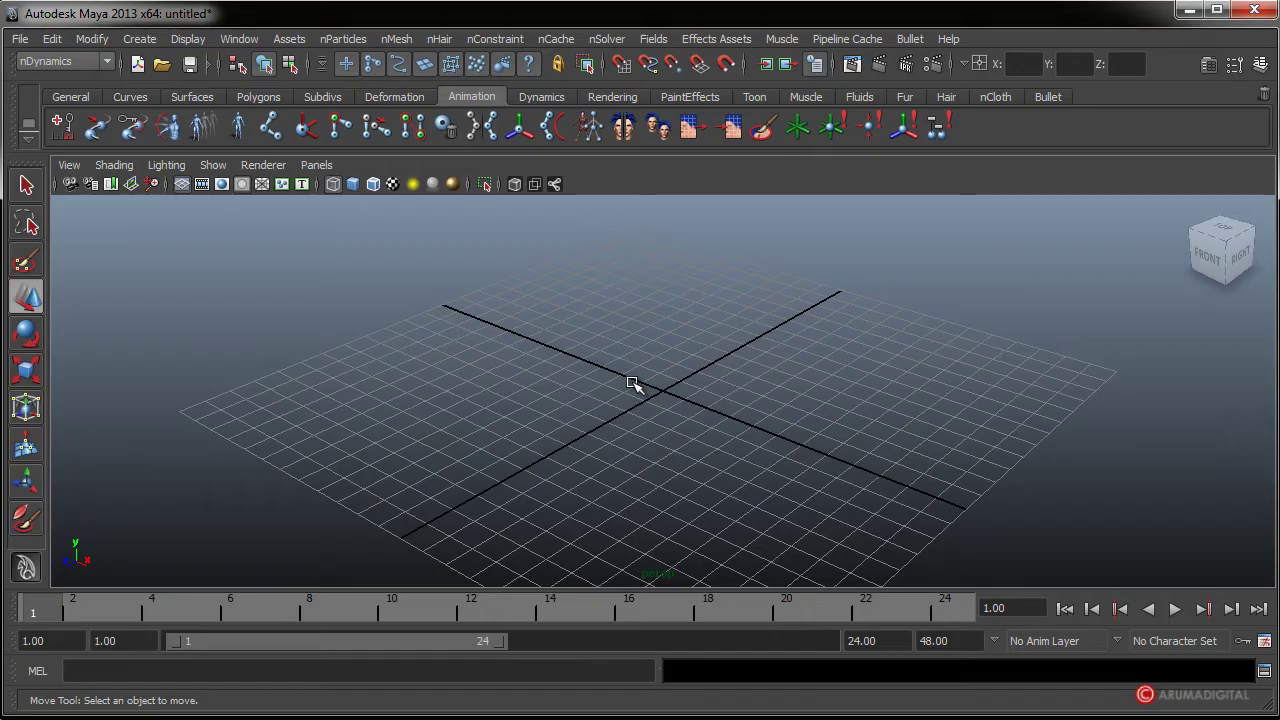
- Create a polygon sphere, pSphere1, at the grid origin
click(142, 40)
mouse_move(168, 92)
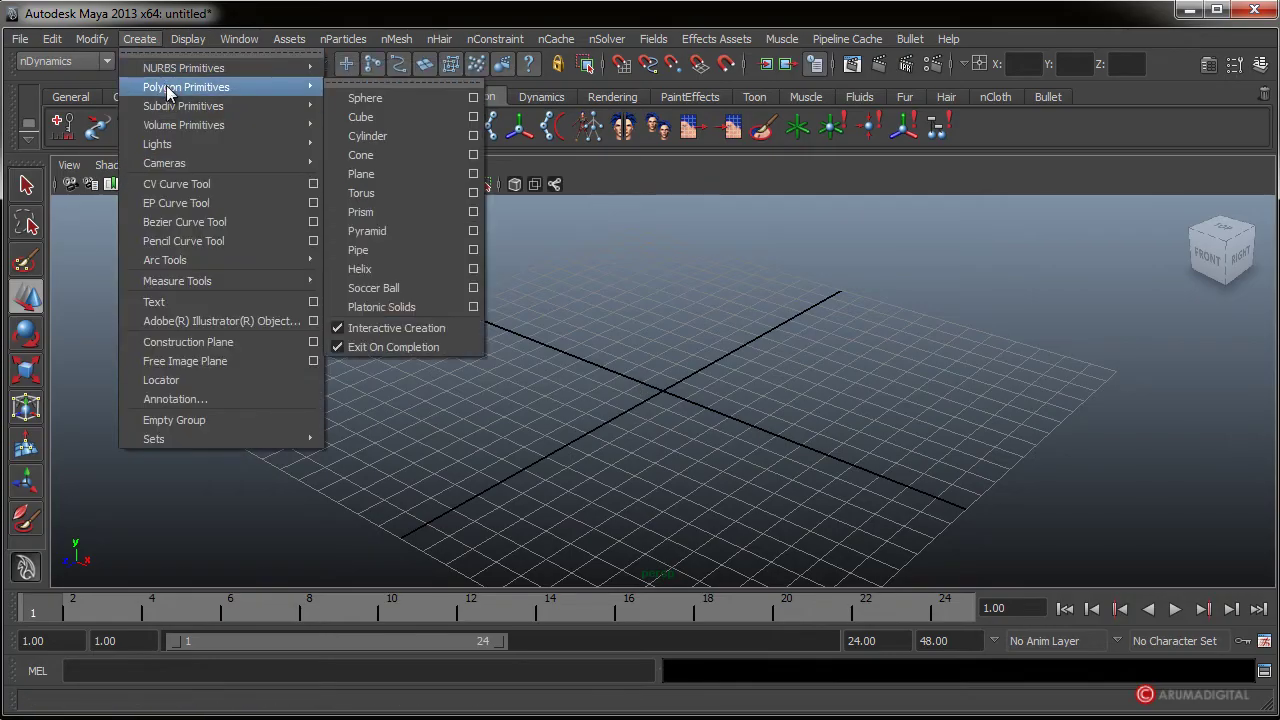
click(379, 98)
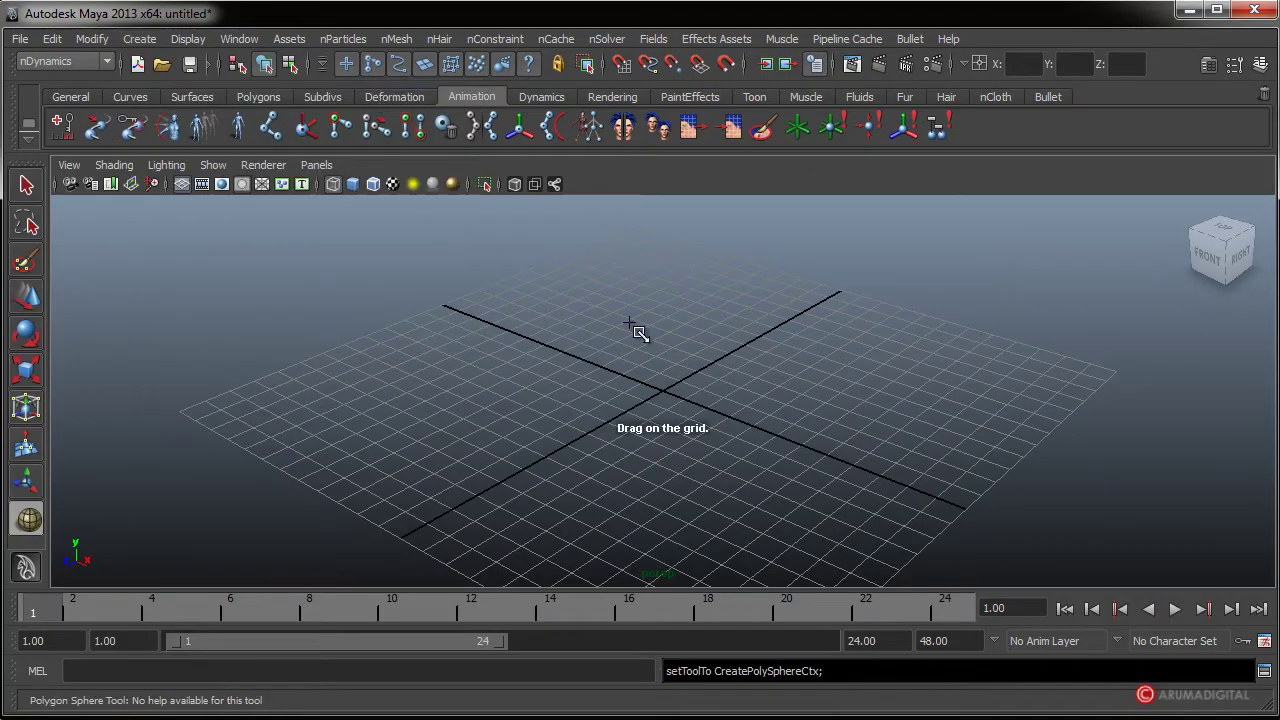
drag(665, 398, 700, 392)
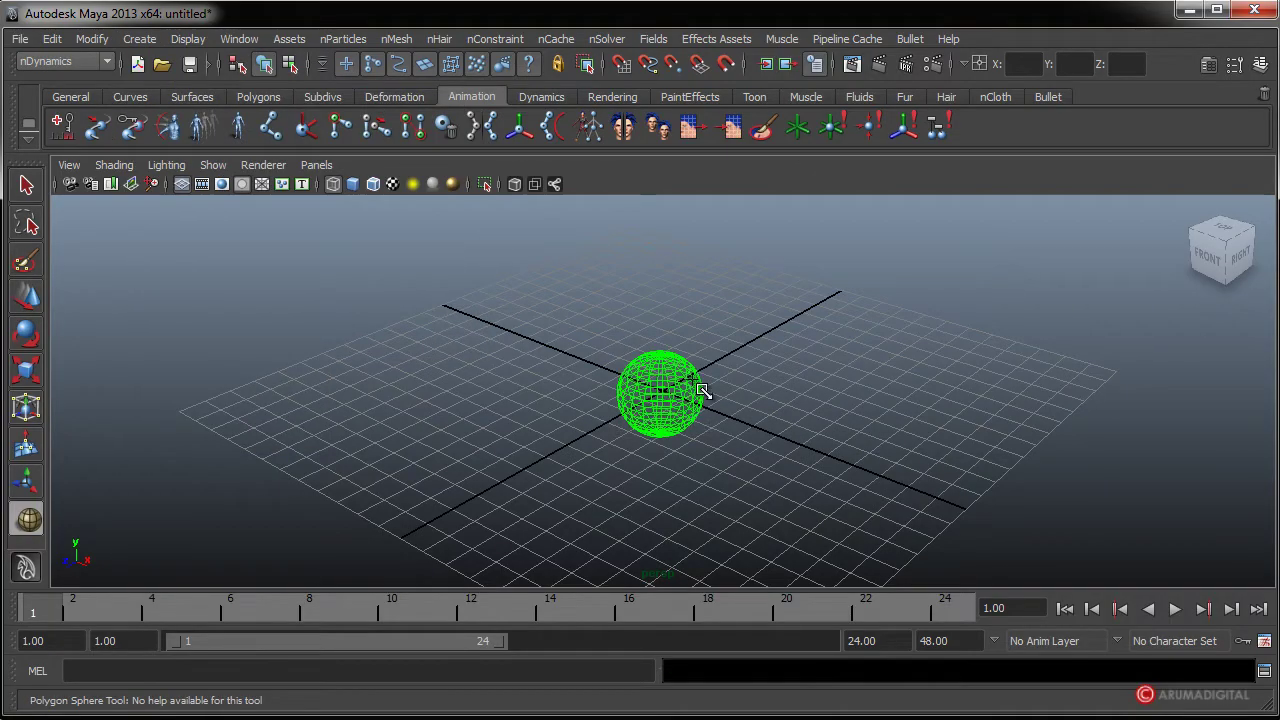
scroll(537, 440, up, 1)
scroll(537, 440, up, 2)
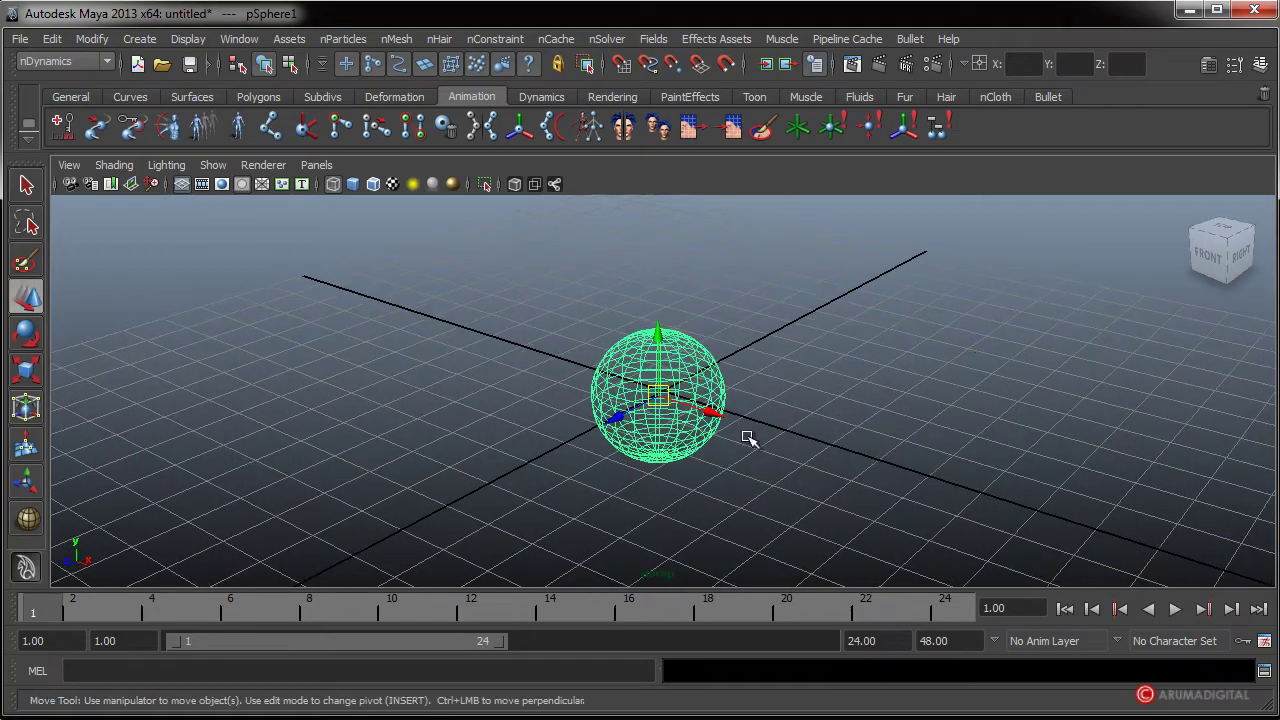
- Maximize the side view, zoom in, and switch the sphere to vertex mode
key(space)
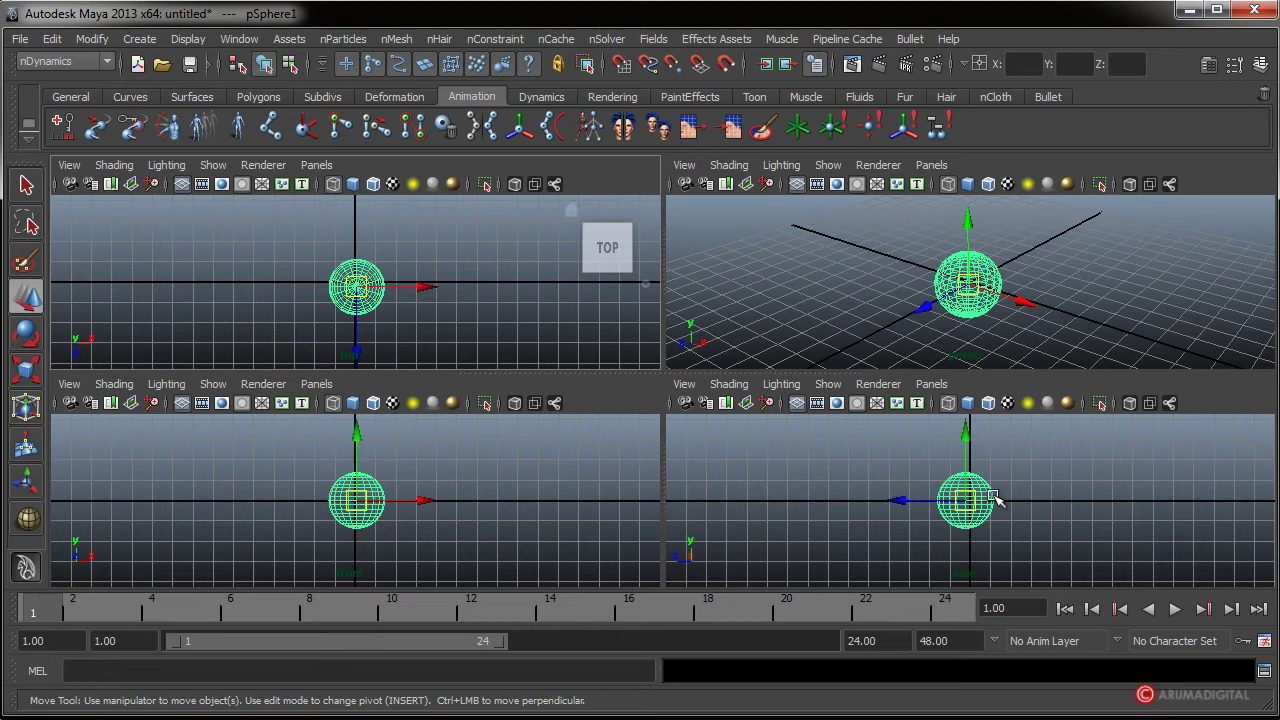
key(space)
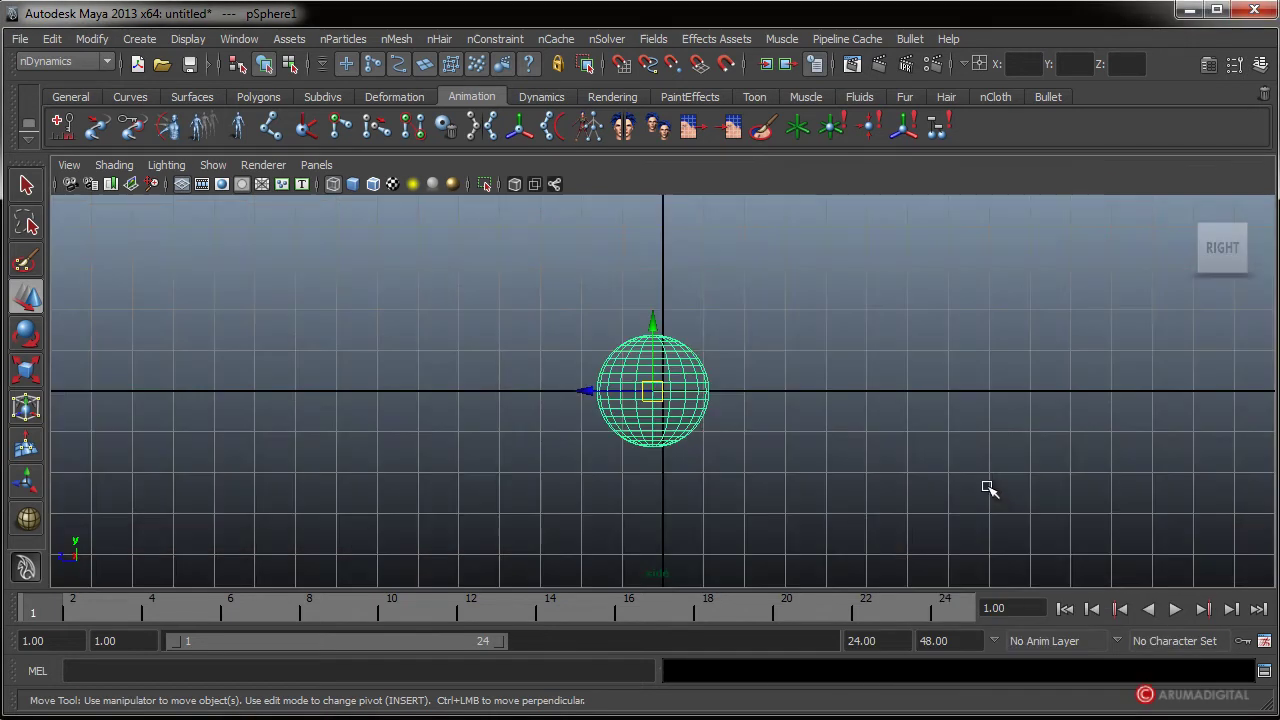
scroll(994, 420, up, 3)
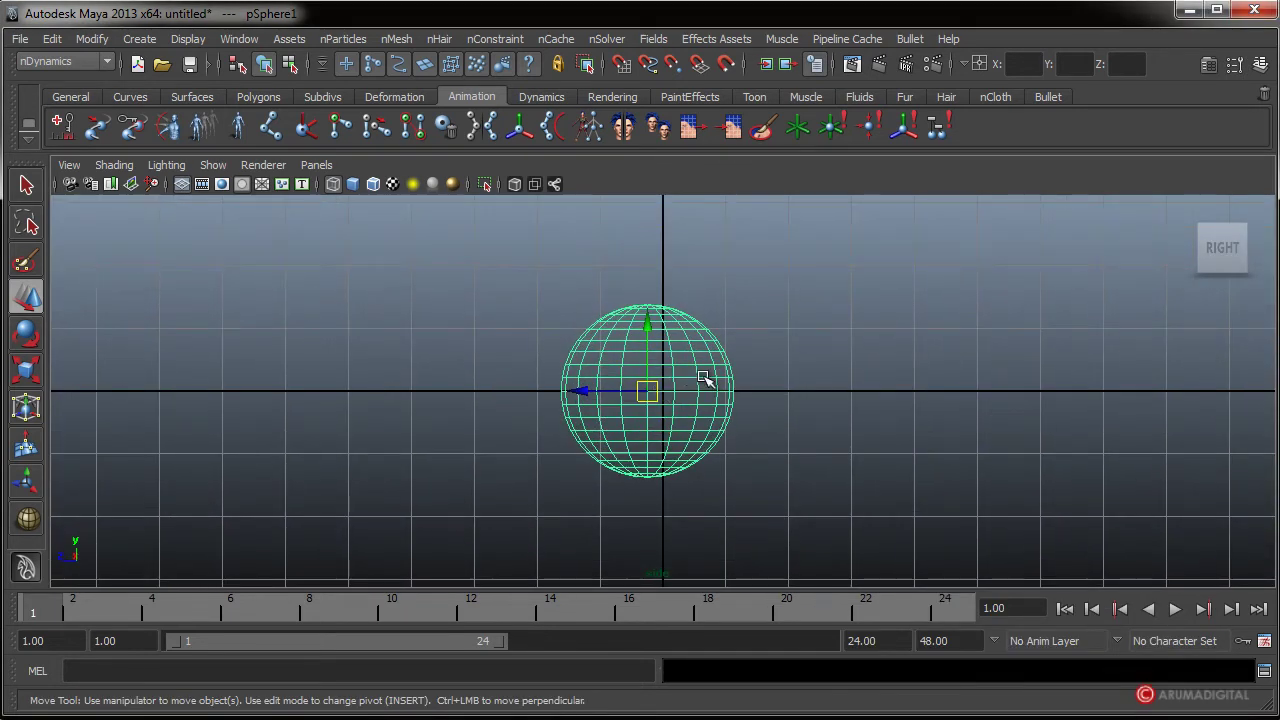
right_drag(704, 377, 636, 381)
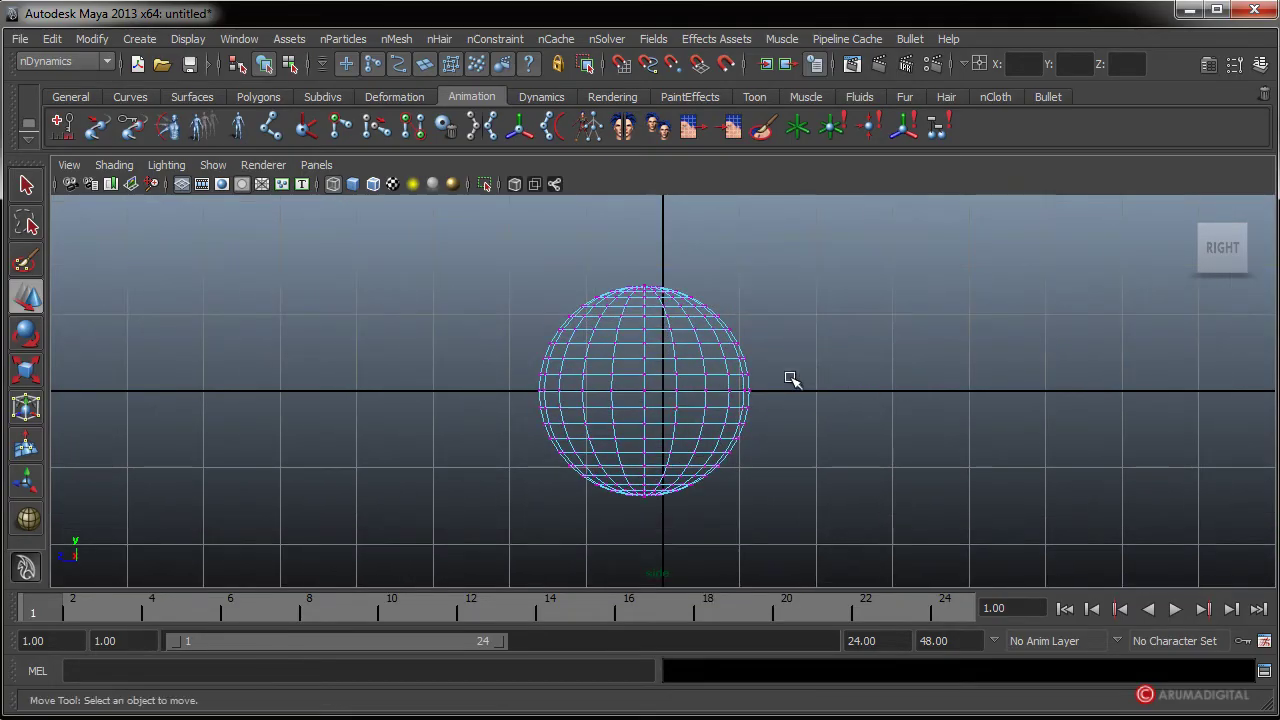
- Select the sphere's equator vertices and scale them inward to pinch the middle
drag(794, 351, 499, 436)
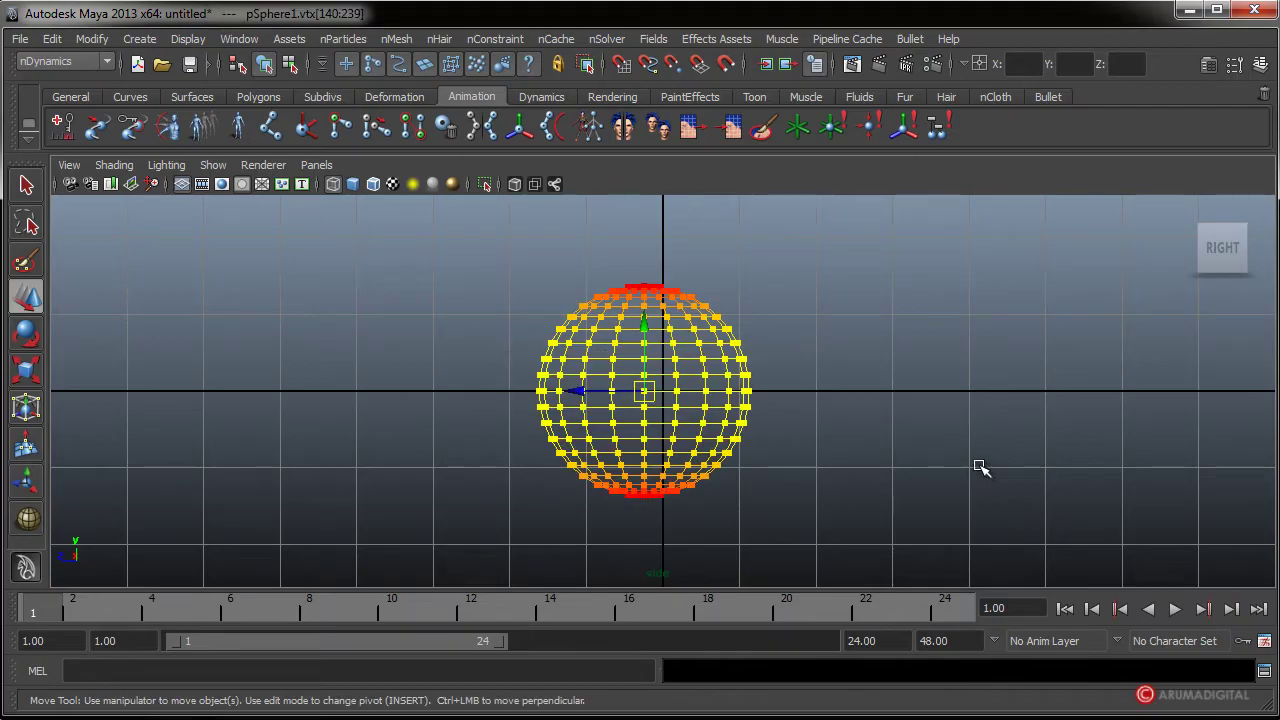
drag(792, 386, 505, 400)
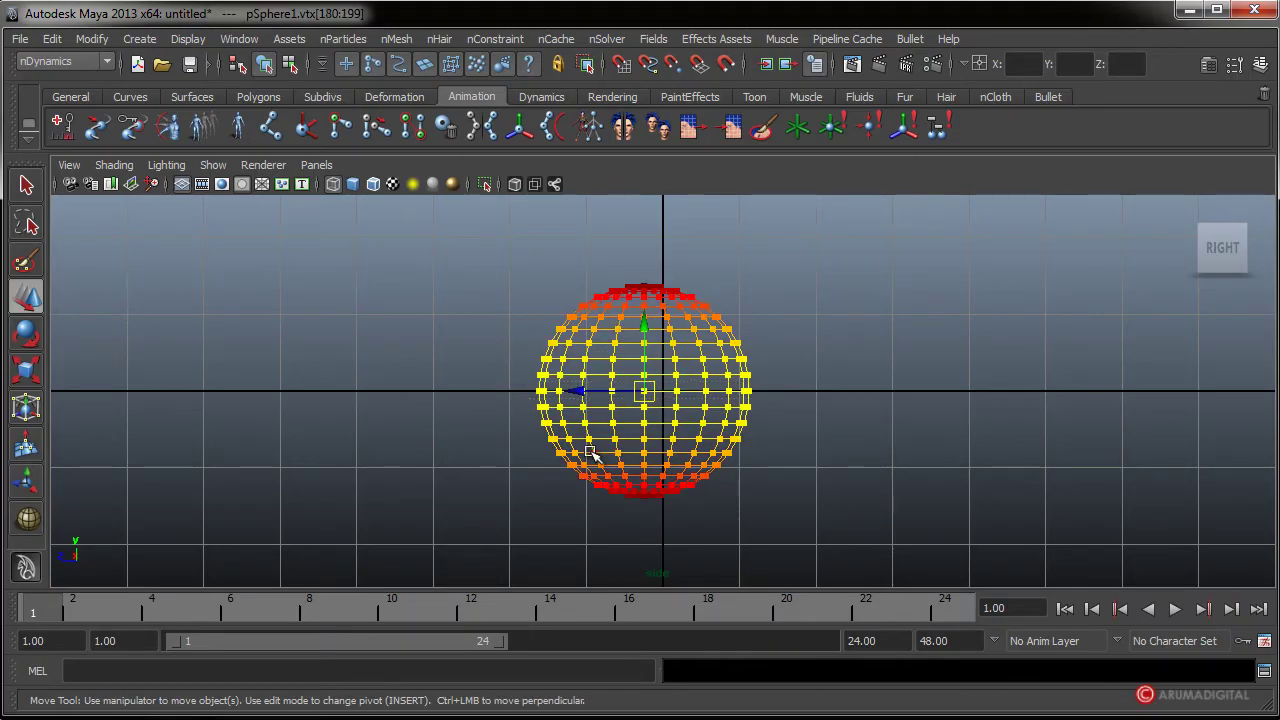
key(r)
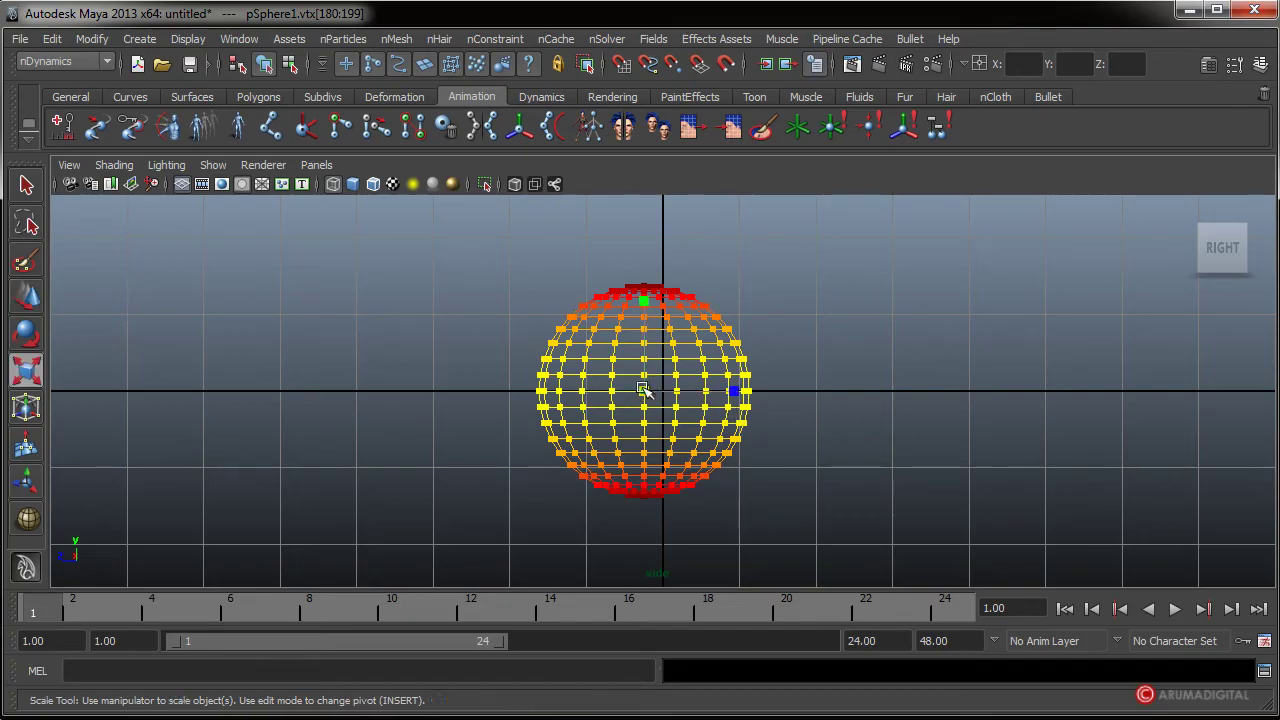
drag(644, 391, 523, 397)
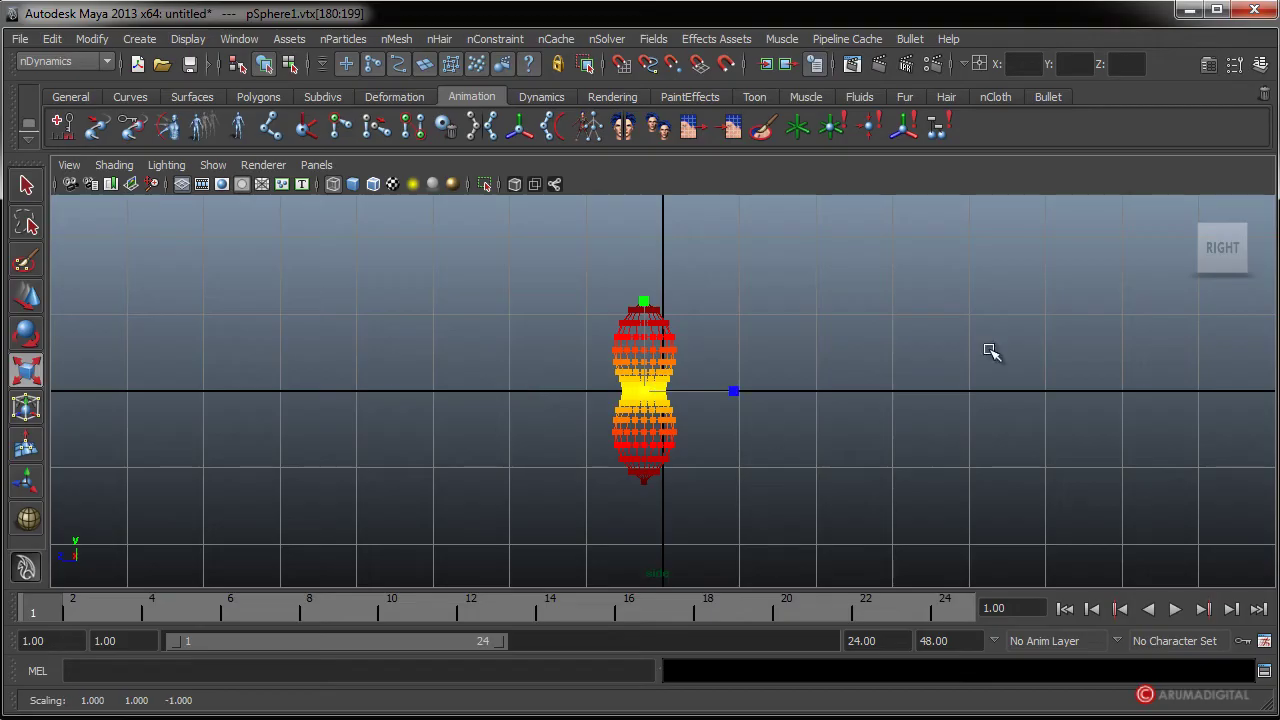
- Select all vertices and scale the shape vertically into a peanut form
alt+right_drag(771, 400, 737, 394)
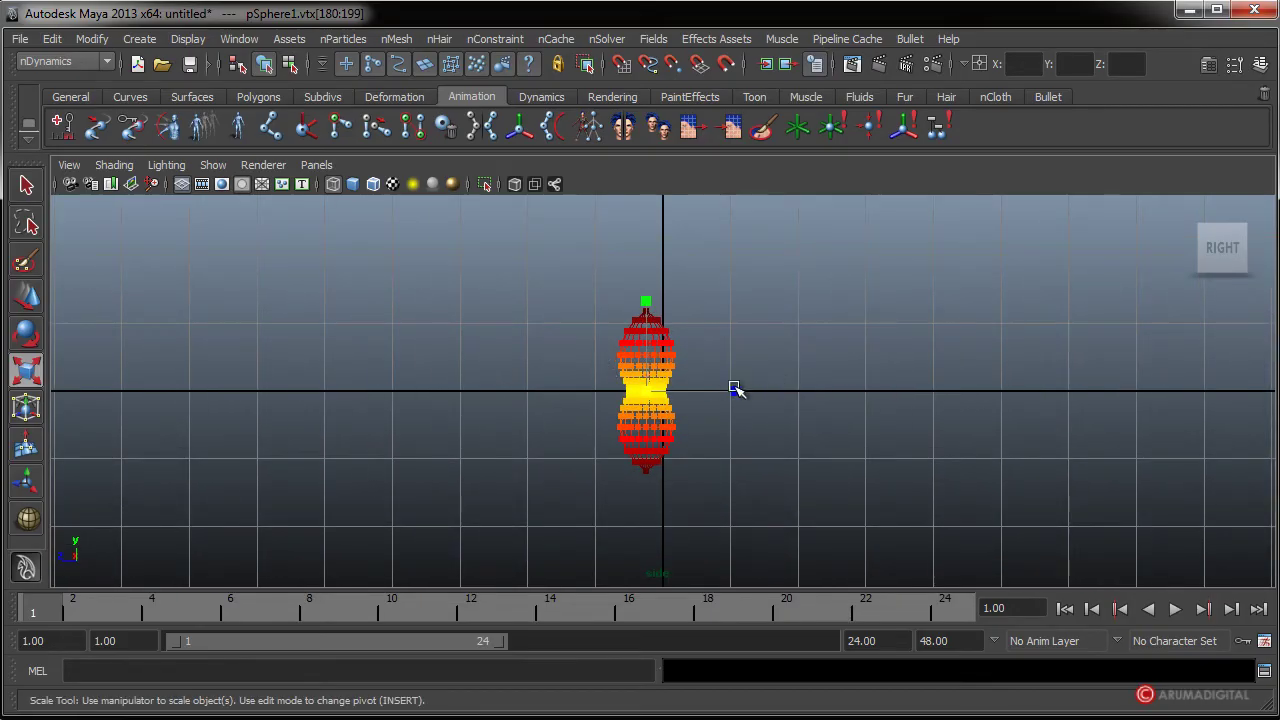
alt+right_drag(791, 391, 306, 437)
drag(734, 317, 610, 440)
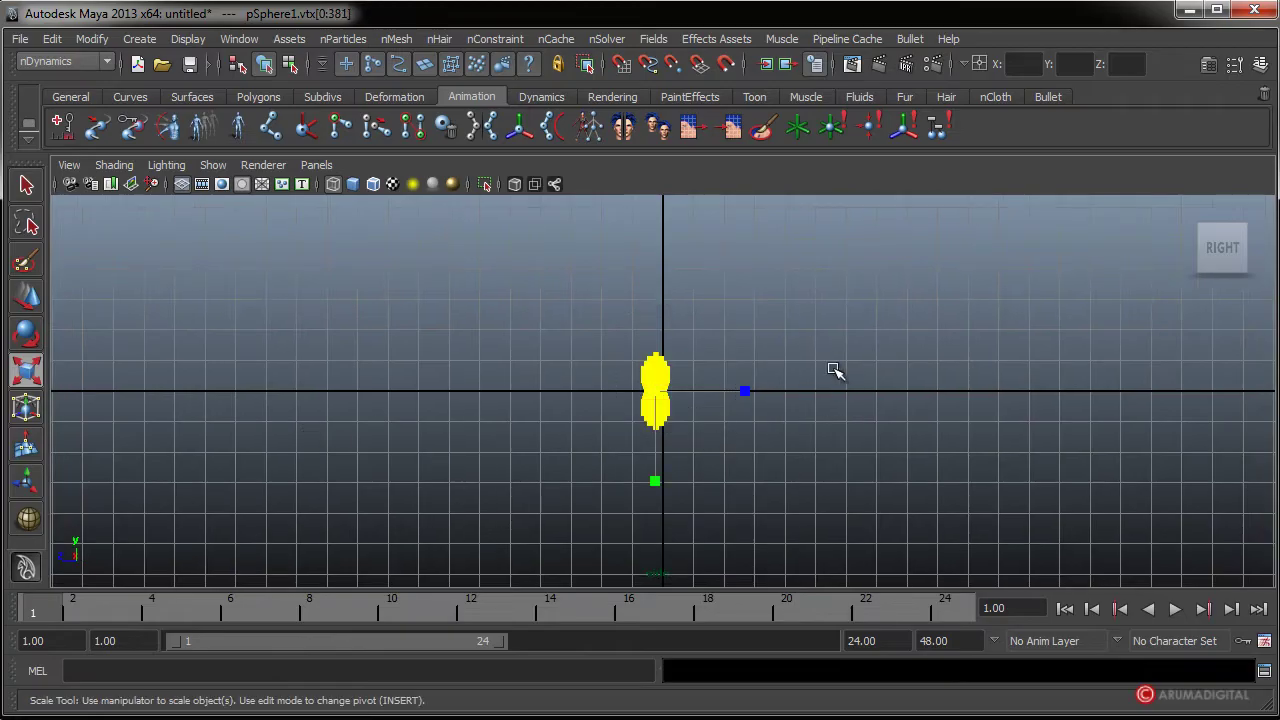
drag(656, 484, 674, 457)
alt+right_drag(674, 457, 1021, 415)
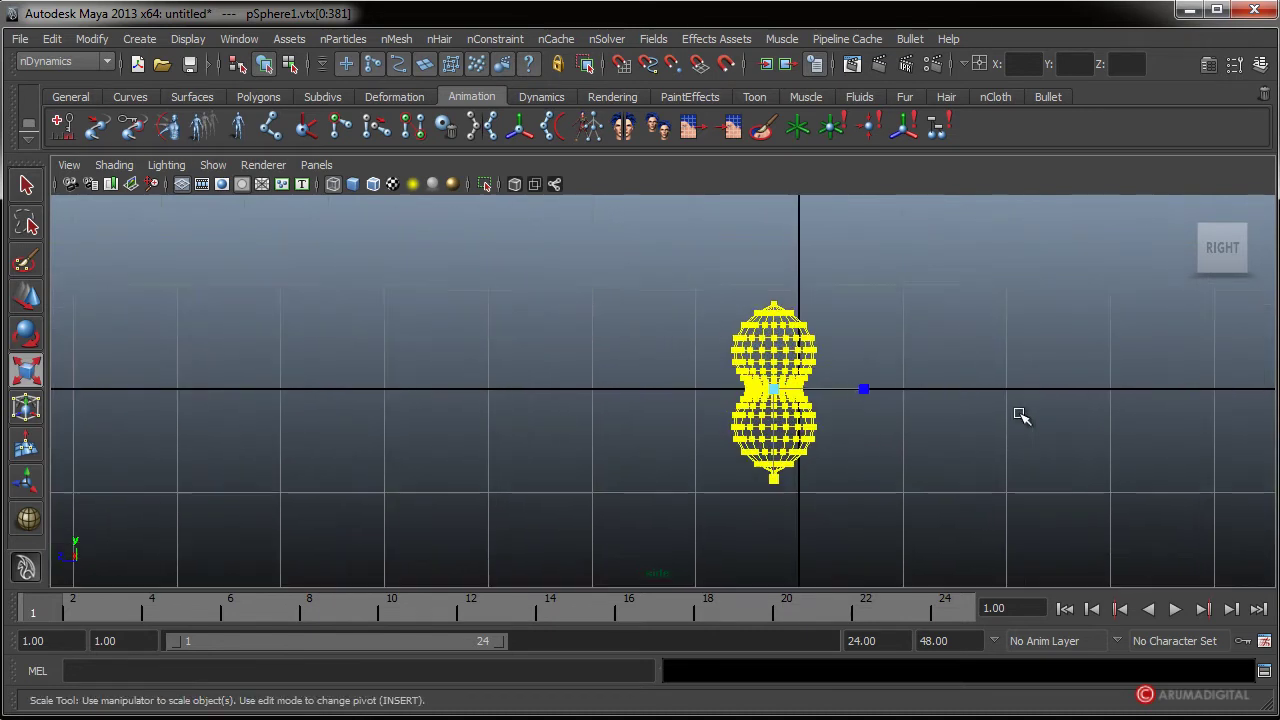
alt+middle_drag(1021, 415, 932, 412)
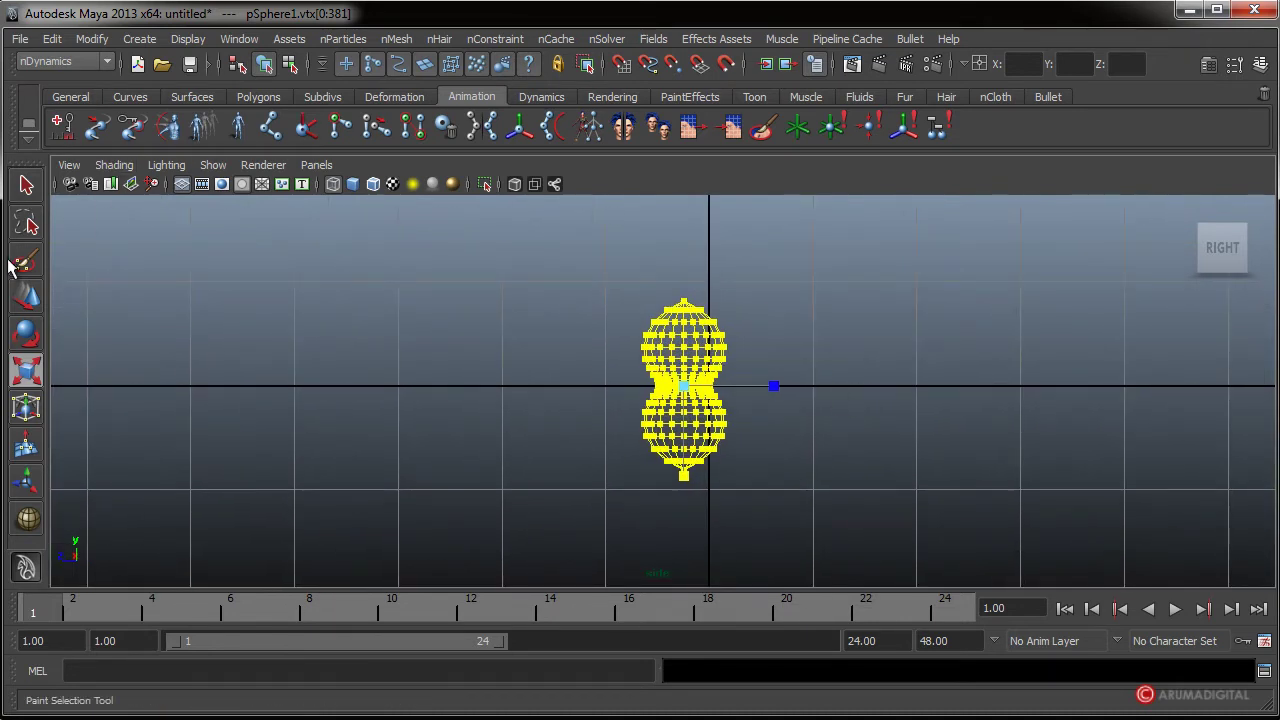
- Turn off Soft Select in the Scale tool settings
double_click(26, 370)
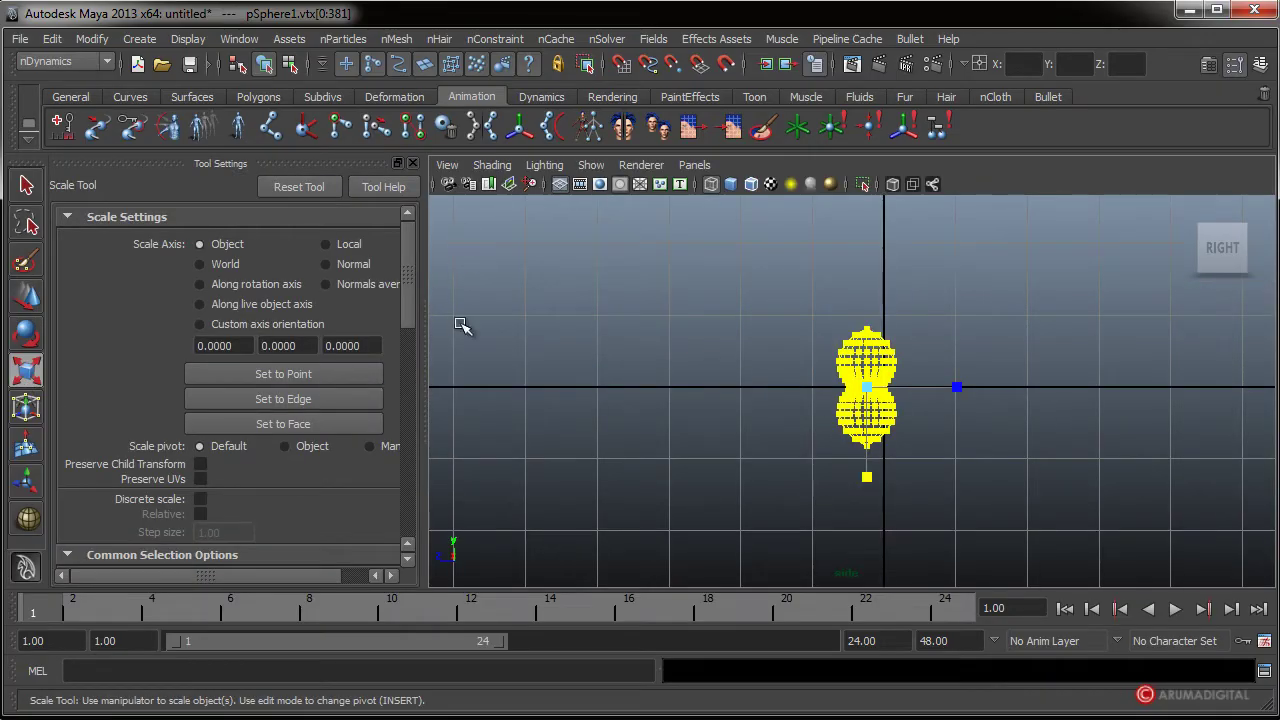
drag(407, 300, 339, 351)
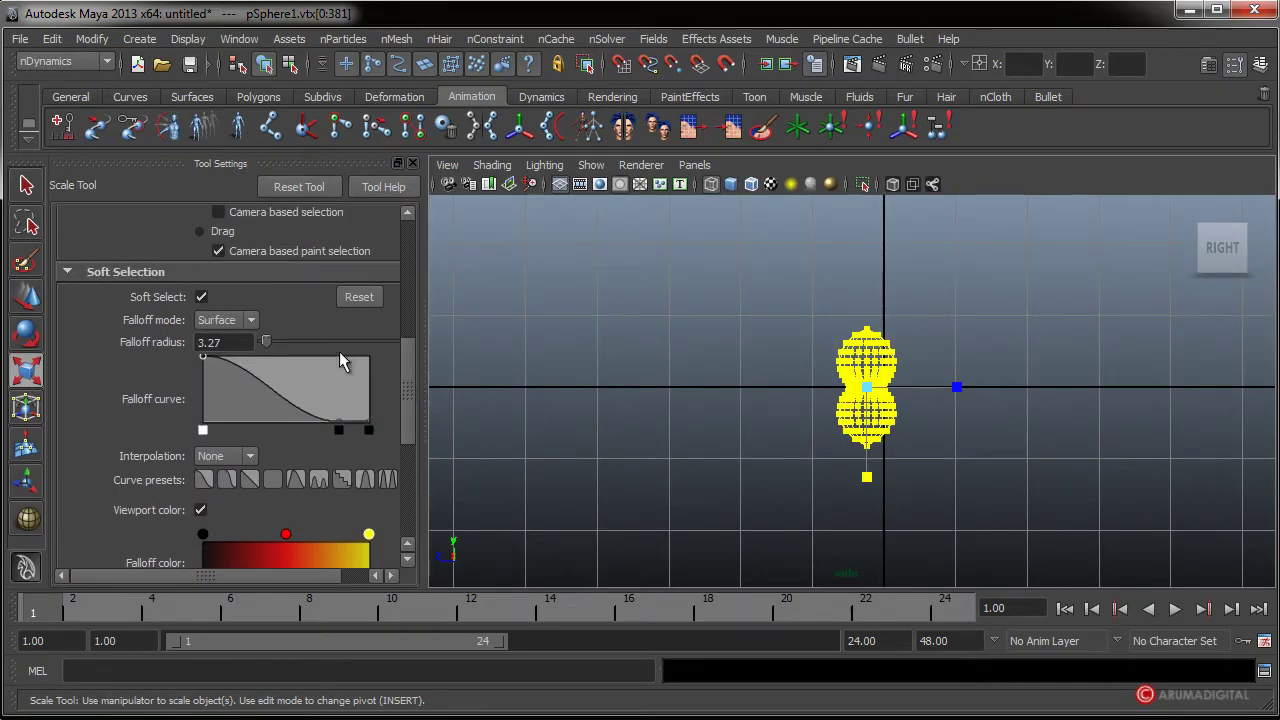
click(202, 297)
click(412, 163)
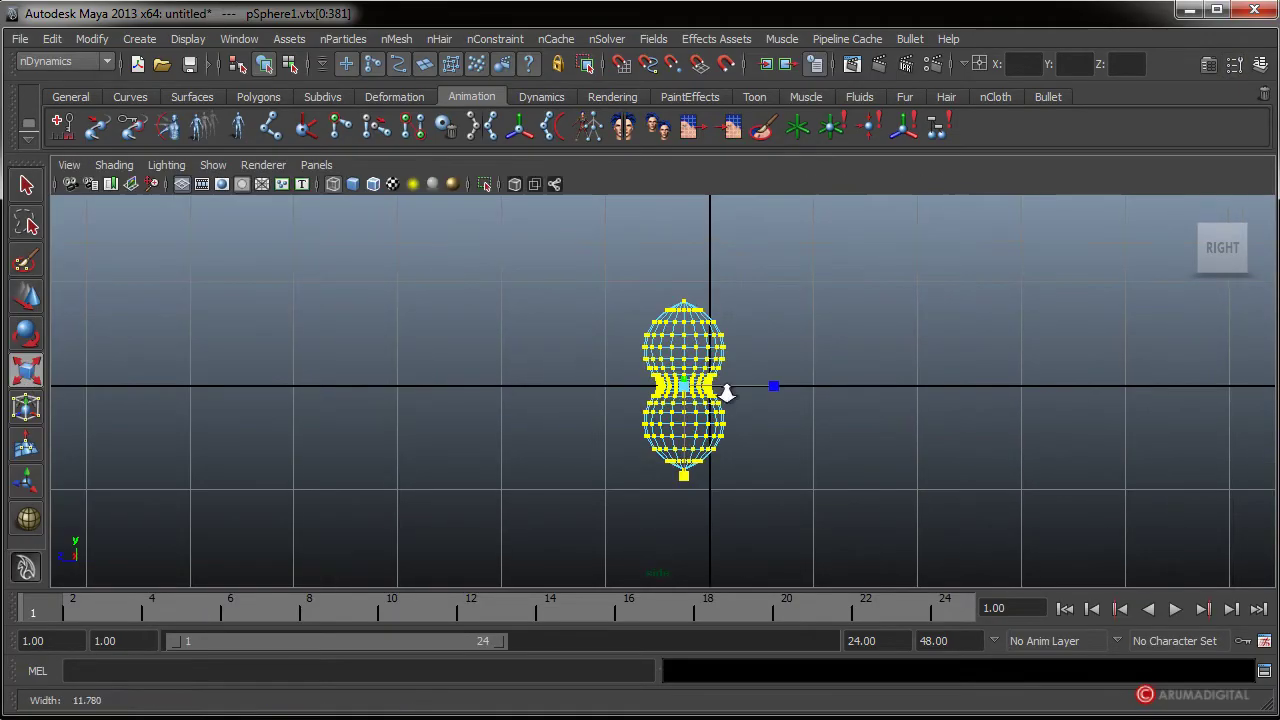
- Select all vertices and stretch the shape into a tall spindle
drag(766, 404, 602, 496)
click(744, 378)
drag(740, 373, 640, 396)
drag(774, 268, 592, 510)
alt+right_drag(592, 510, 386, 514)
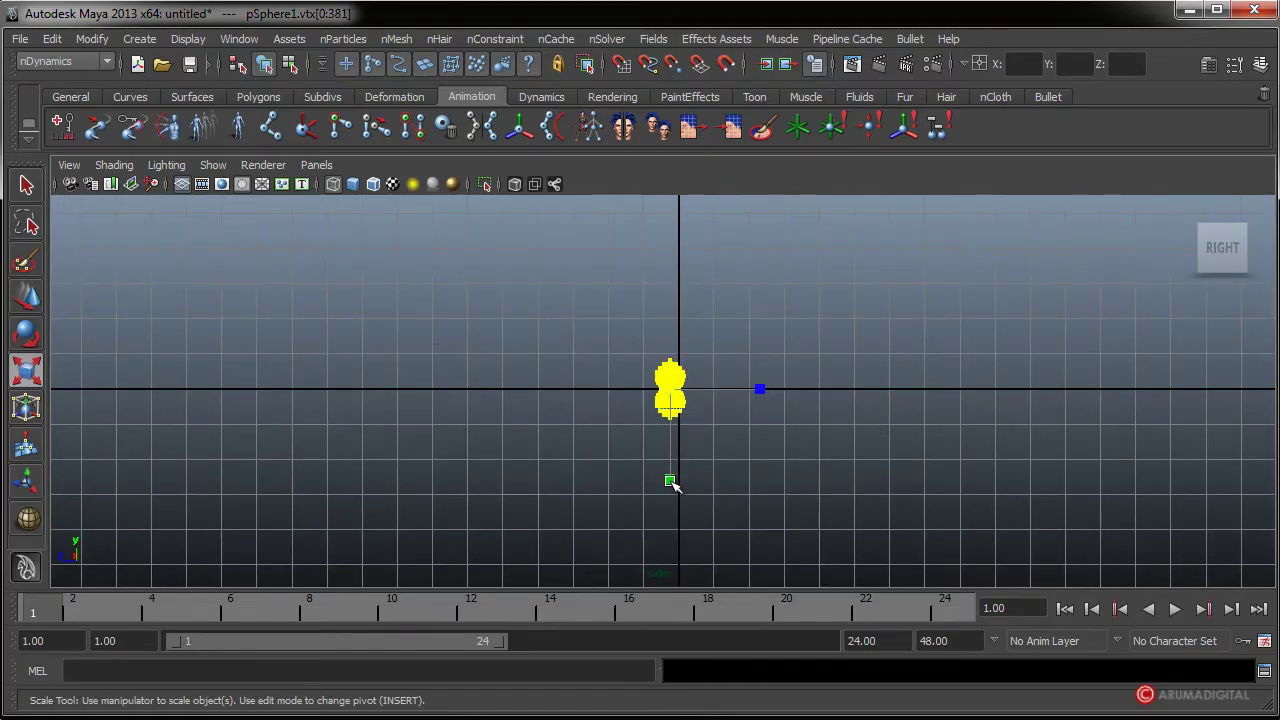
drag(669, 479, 655, 719)
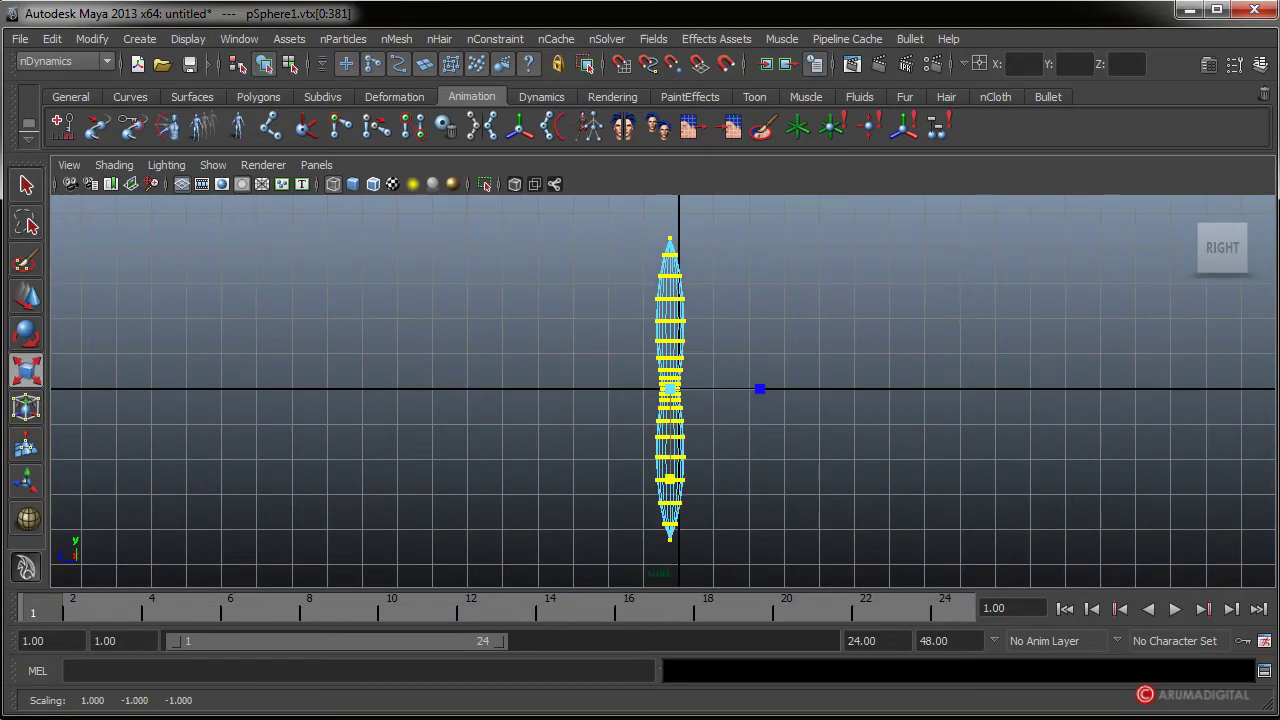
- Scale the lower and middle vertex groups to form bulbed ends and a long shaft
drag(704, 549, 610, 403)
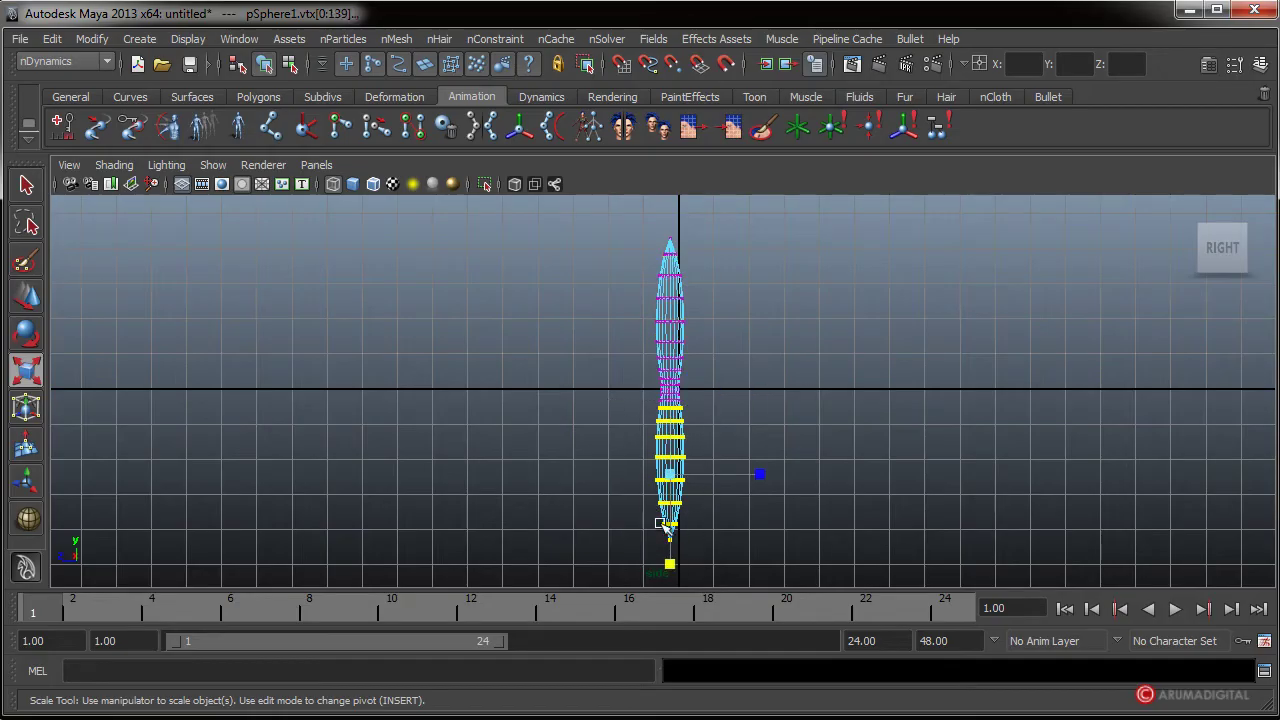
drag(669, 568, 718, 385)
drag(634, 229, 667, 322)
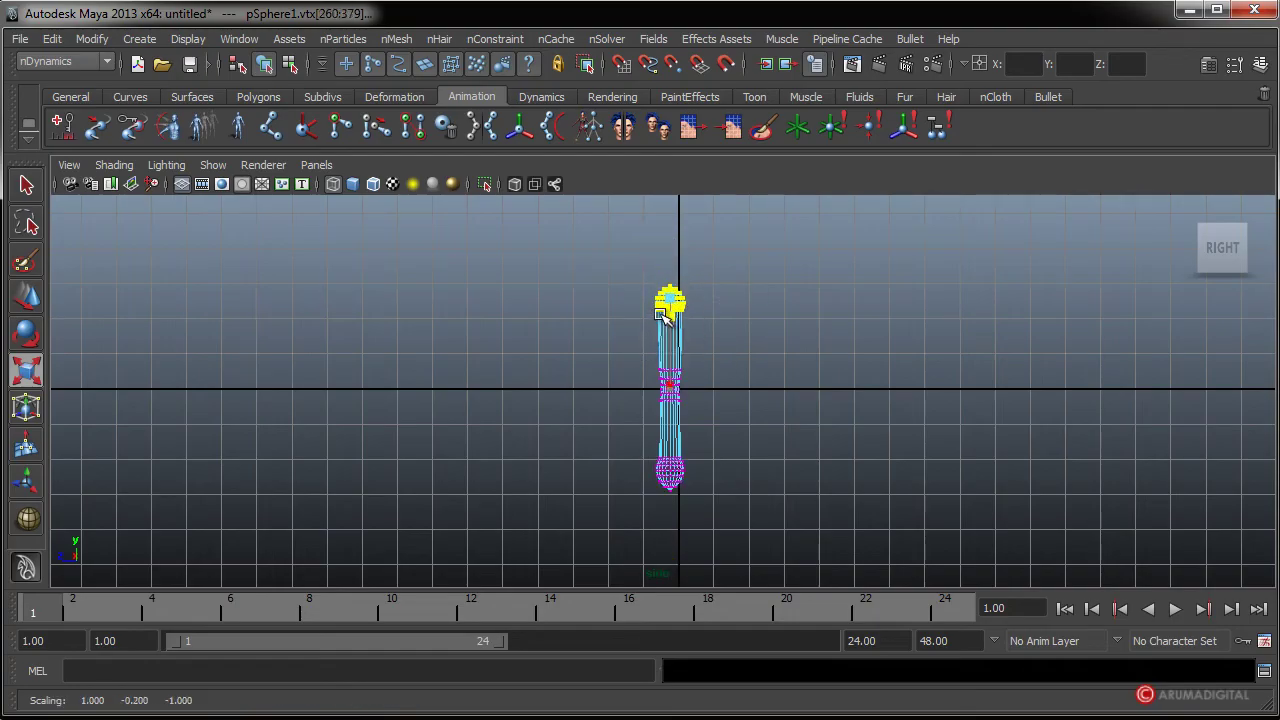
click(710, 352)
drag(718, 358, 642, 412)
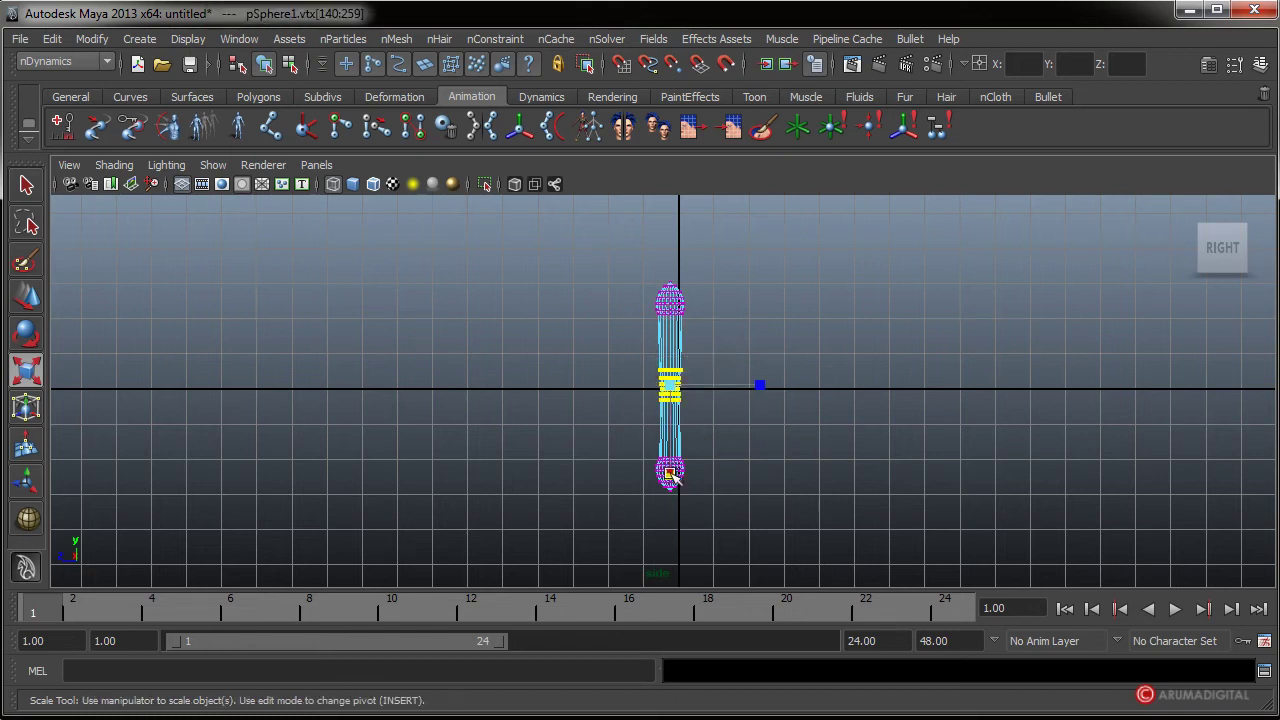
drag(671, 476, 660, 646)
click(763, 384)
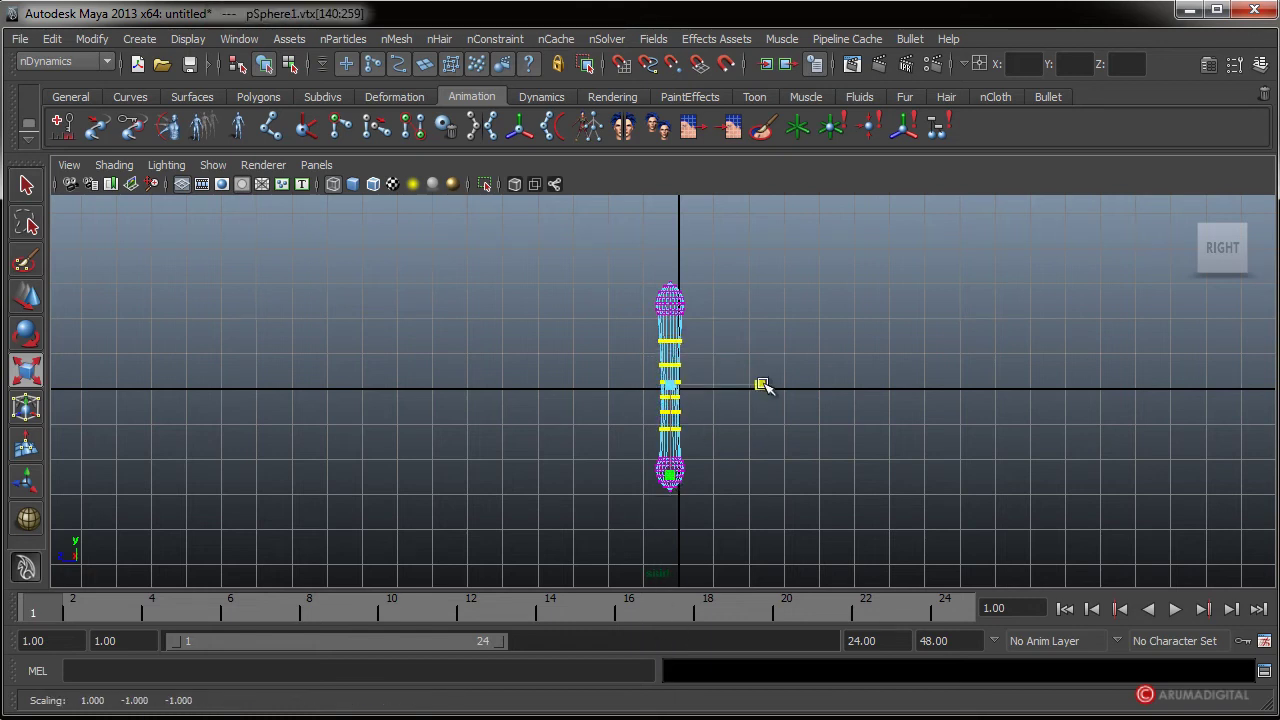
click(873, 337)
key(space)
key(space)
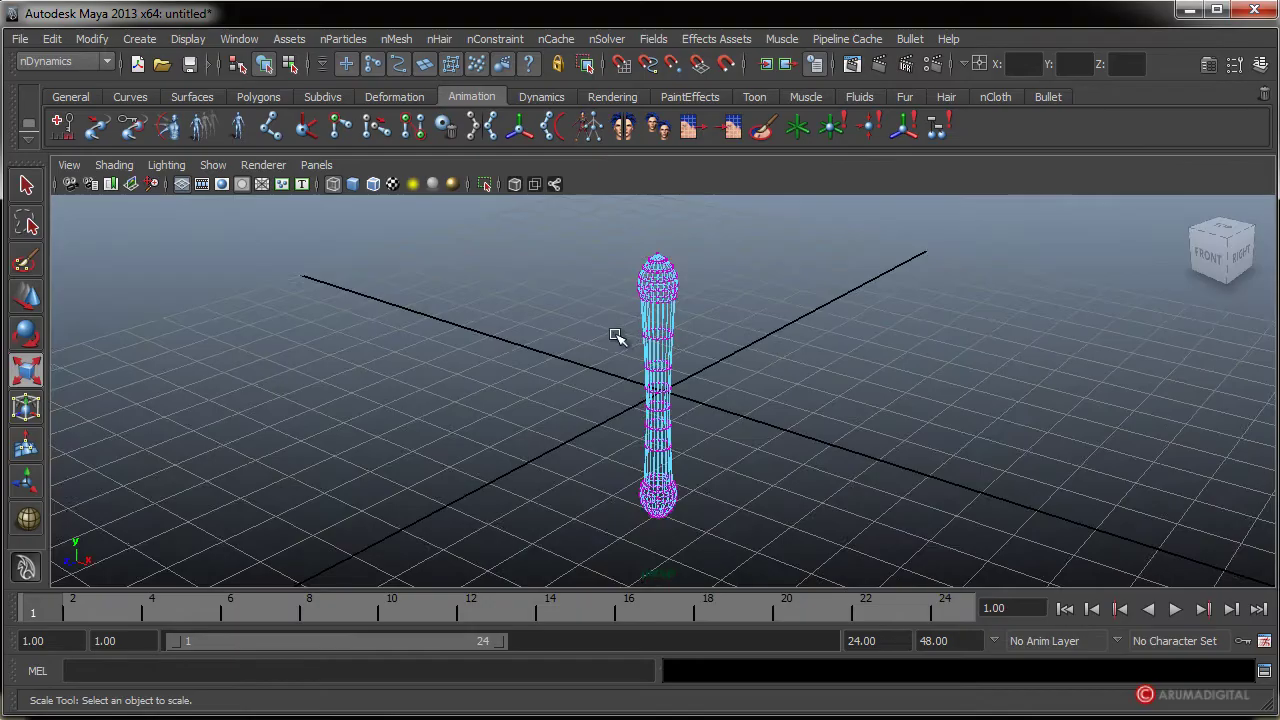
- Return the shape to Object Mode and select the rod
alt+drag(614, 334, 809, 363)
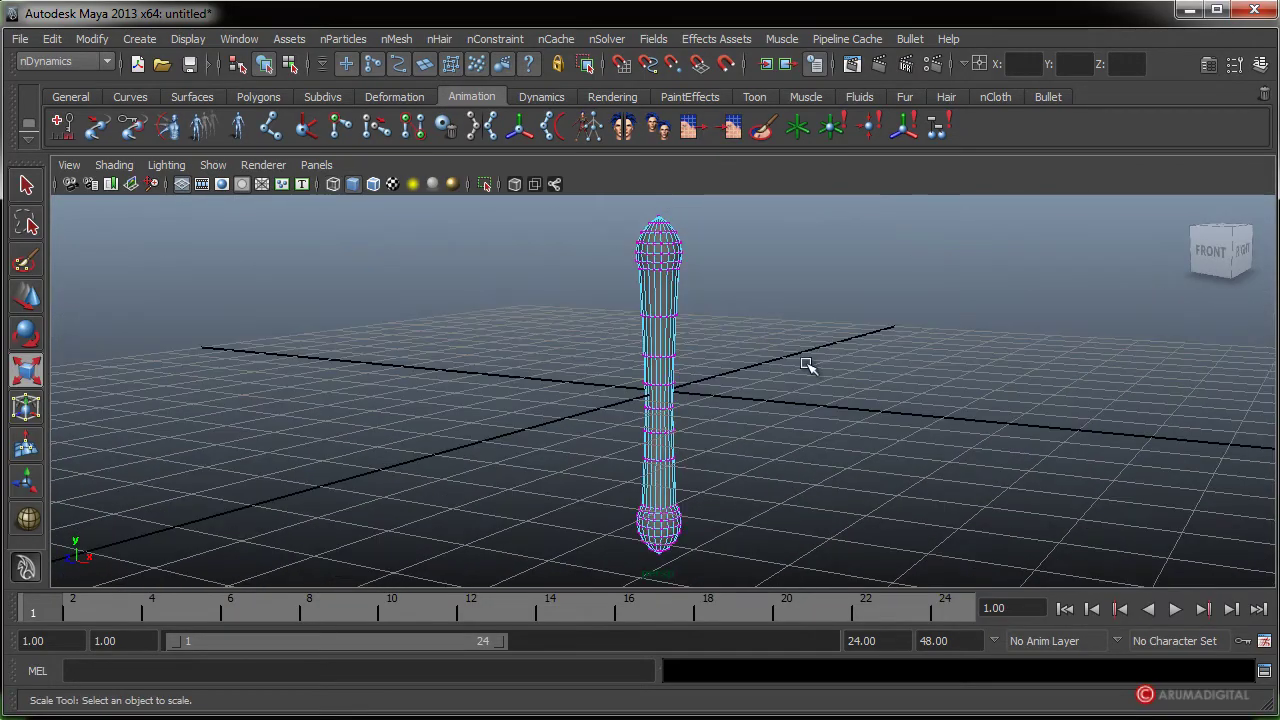
right_drag(659, 281, 724, 259)
alt+drag(724, 259, 672, 314)
click(672, 314)
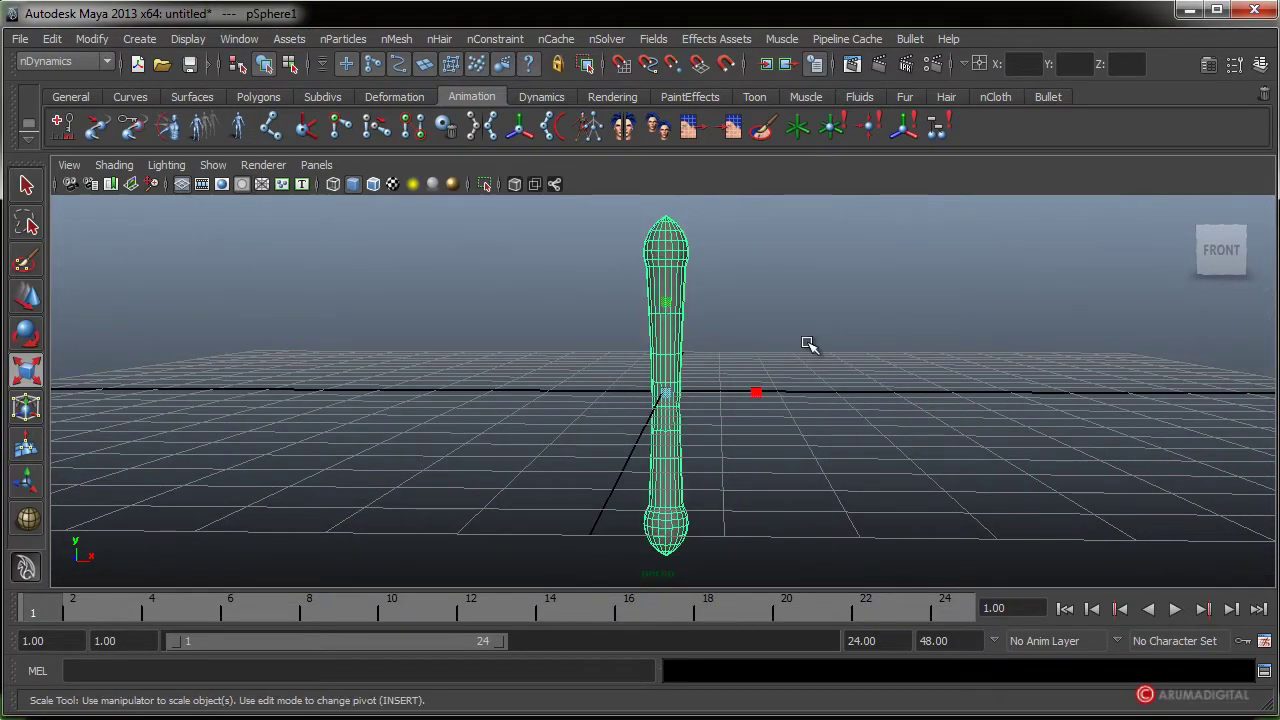
- Raise the rod above the grid and open Muscle > Muscles / Bones
key(w)
alt+right_drag(808, 346, 741, 356)
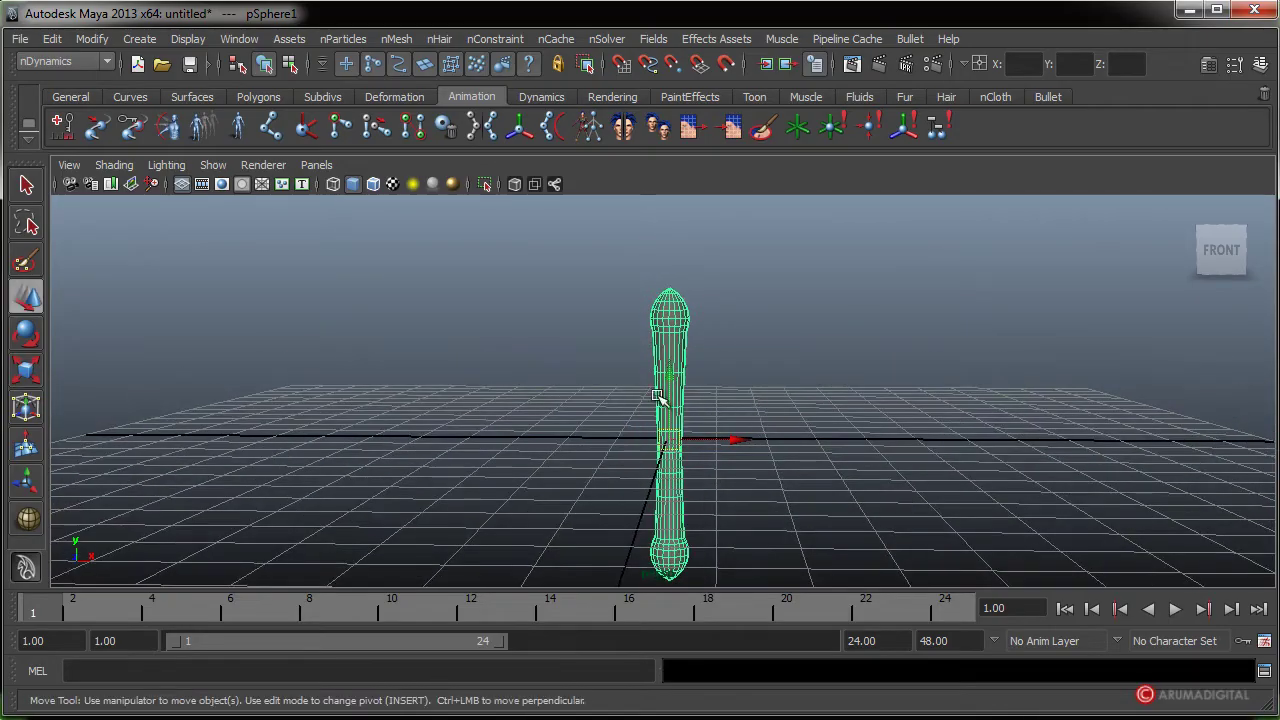
drag(674, 380, 745, 278)
alt+middle_drag(745, 278, 723, 466)
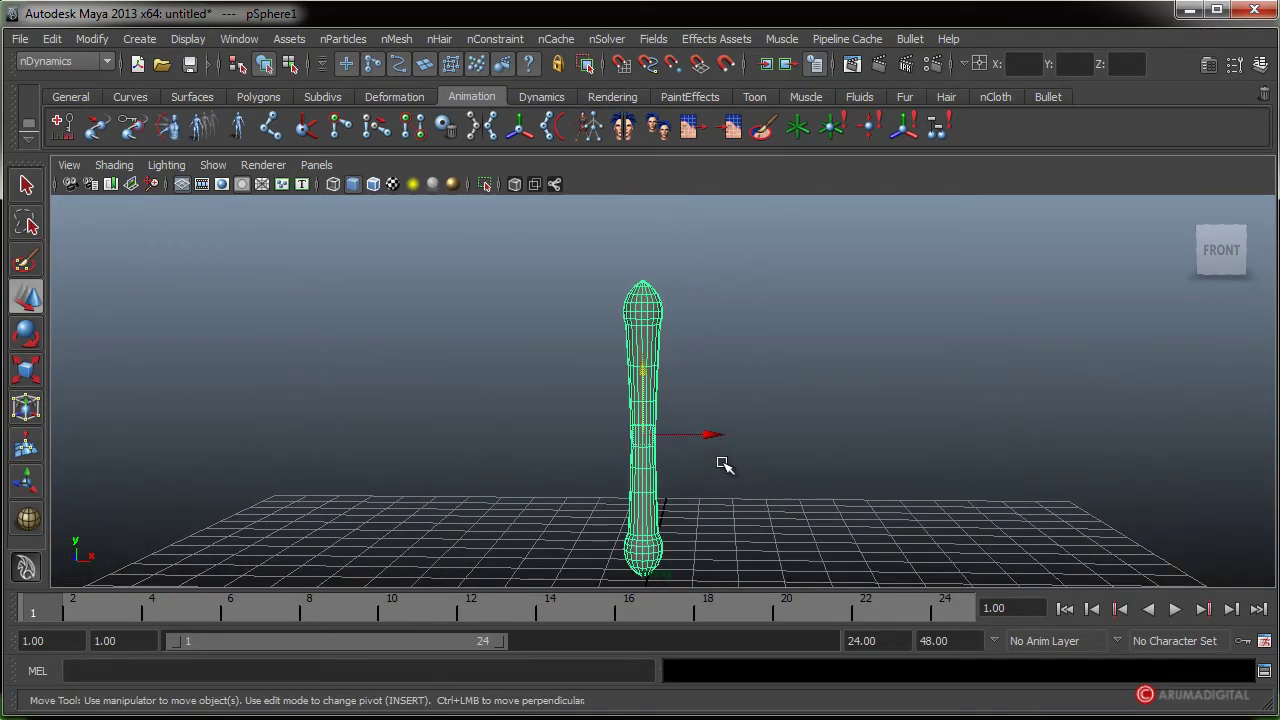
alt+right_drag(723, 466, 791, 443)
click(795, 435)
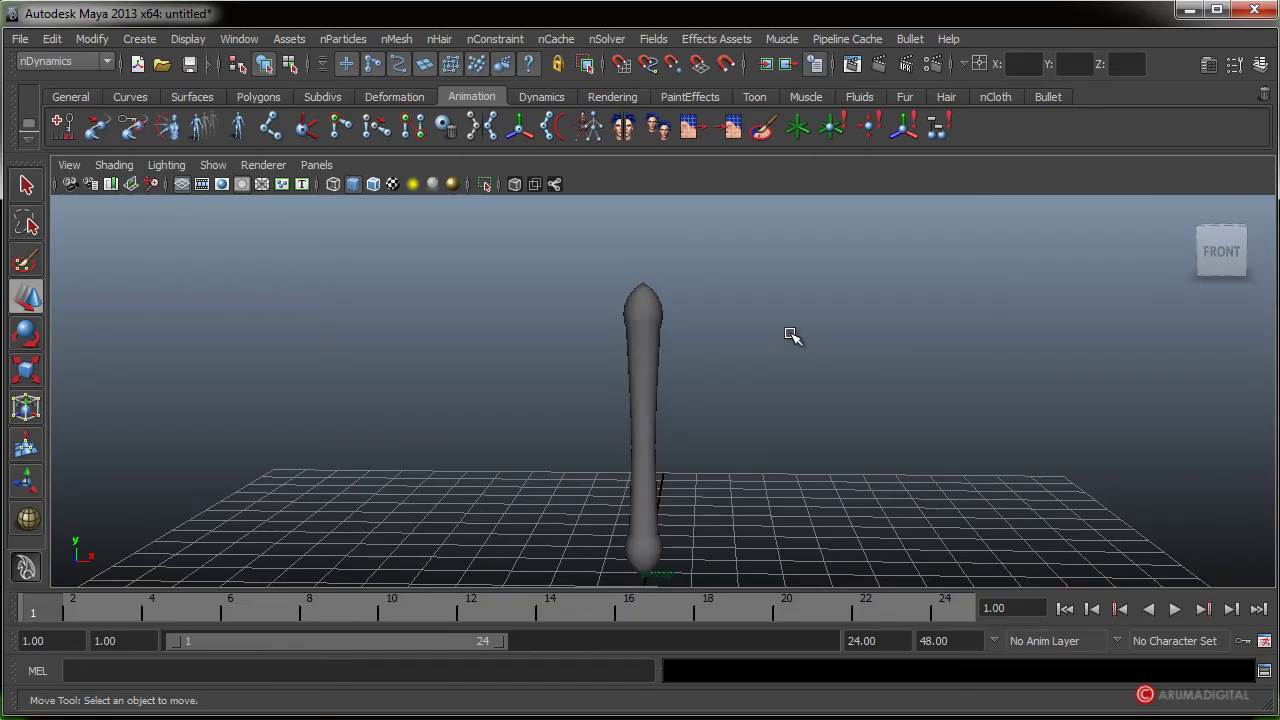
click(651, 331)
alt+drag(651, 331, 797, 403)
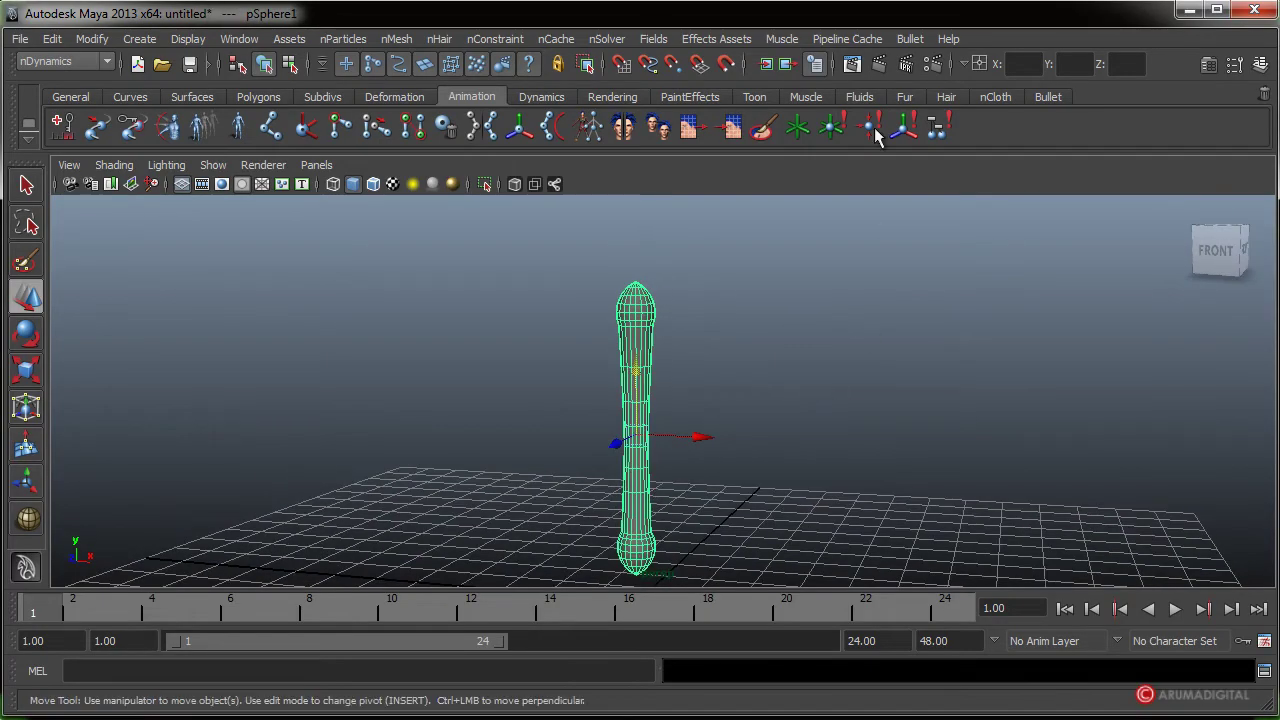
click(789, 41)
mouse_move(808, 69)
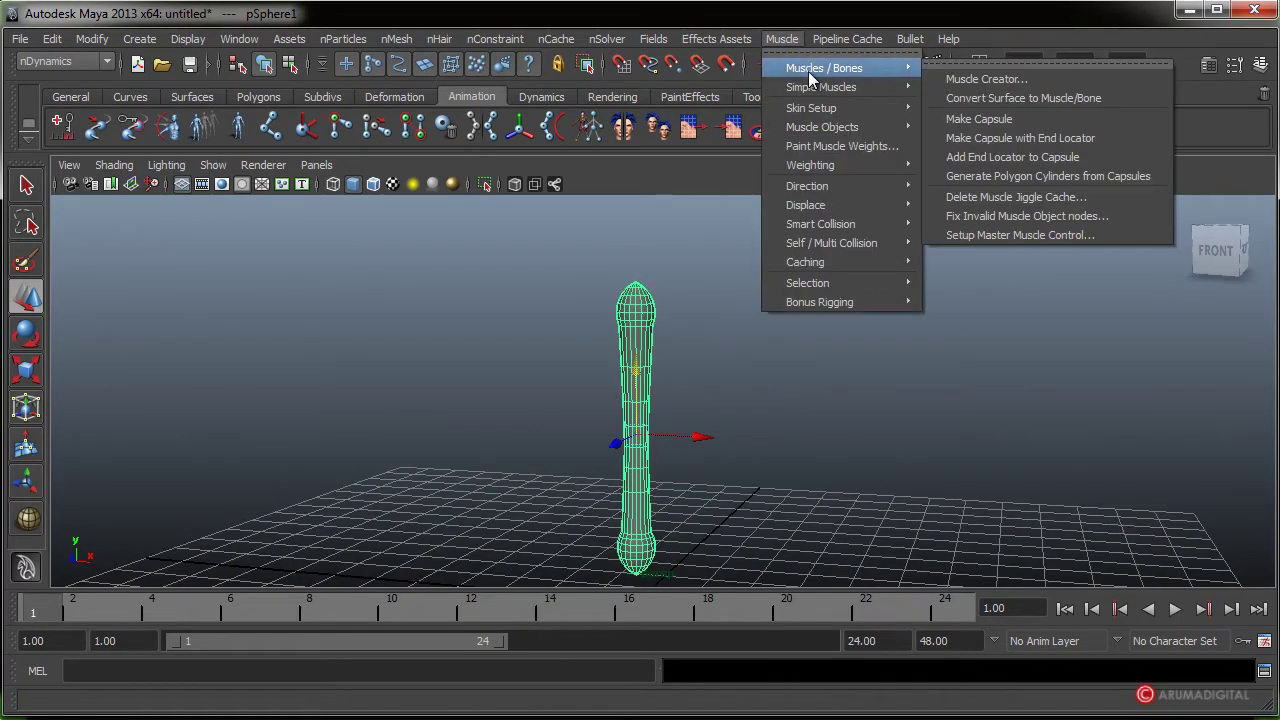
- Convert the rod into a muscle bone object and inspect its channel attributes
click(1062, 100)
alt+drag(693, 457, 472, 510)
click(752, 396)
click(645, 373)
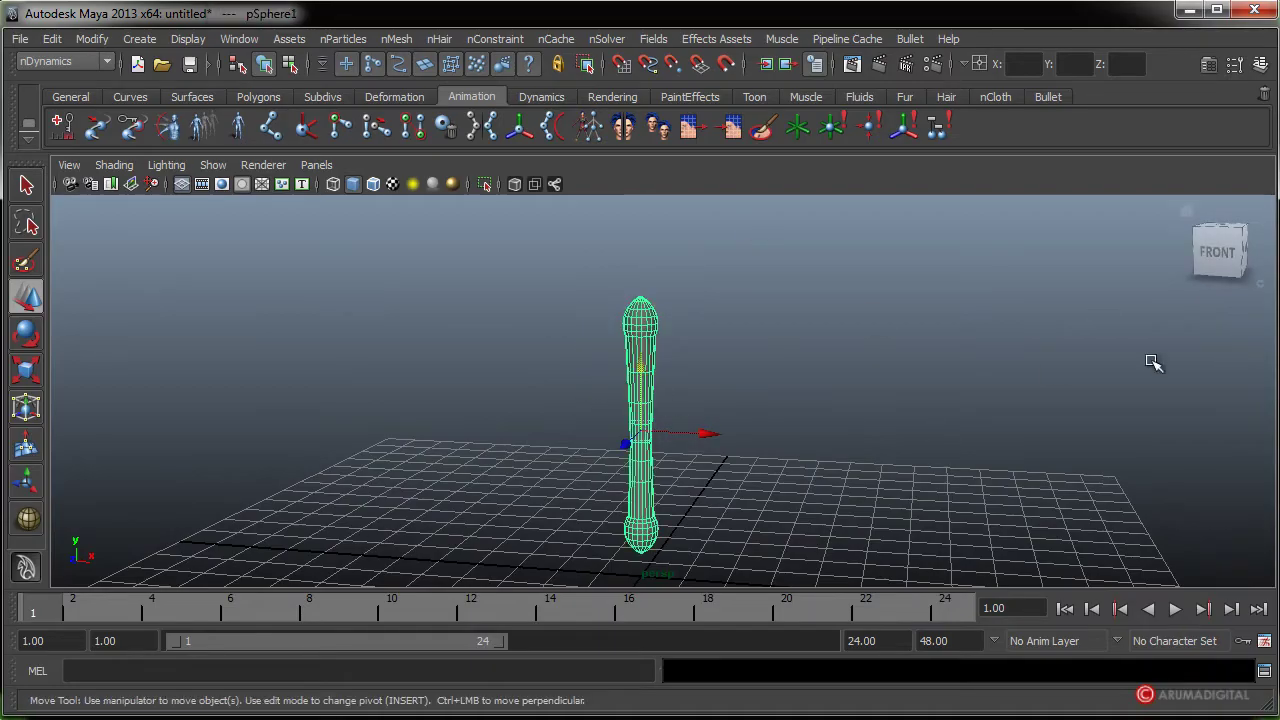
click(1258, 70)
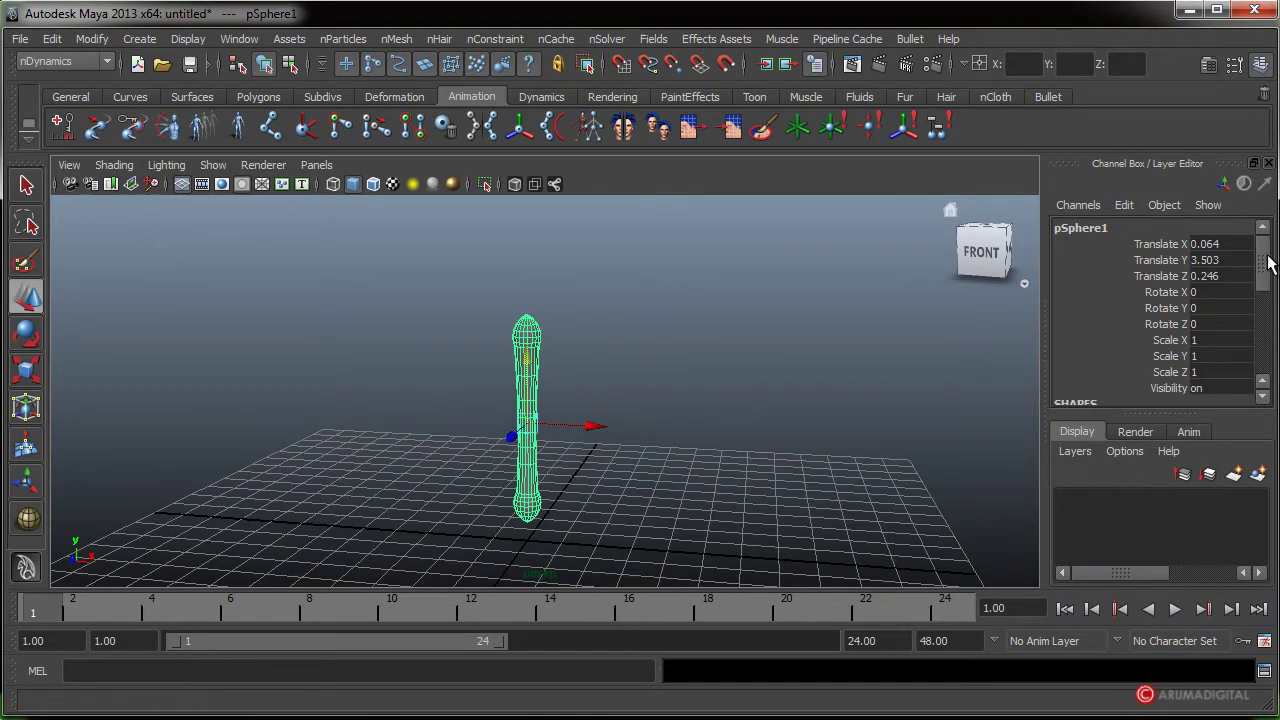
drag(1266, 258, 1140, 292)
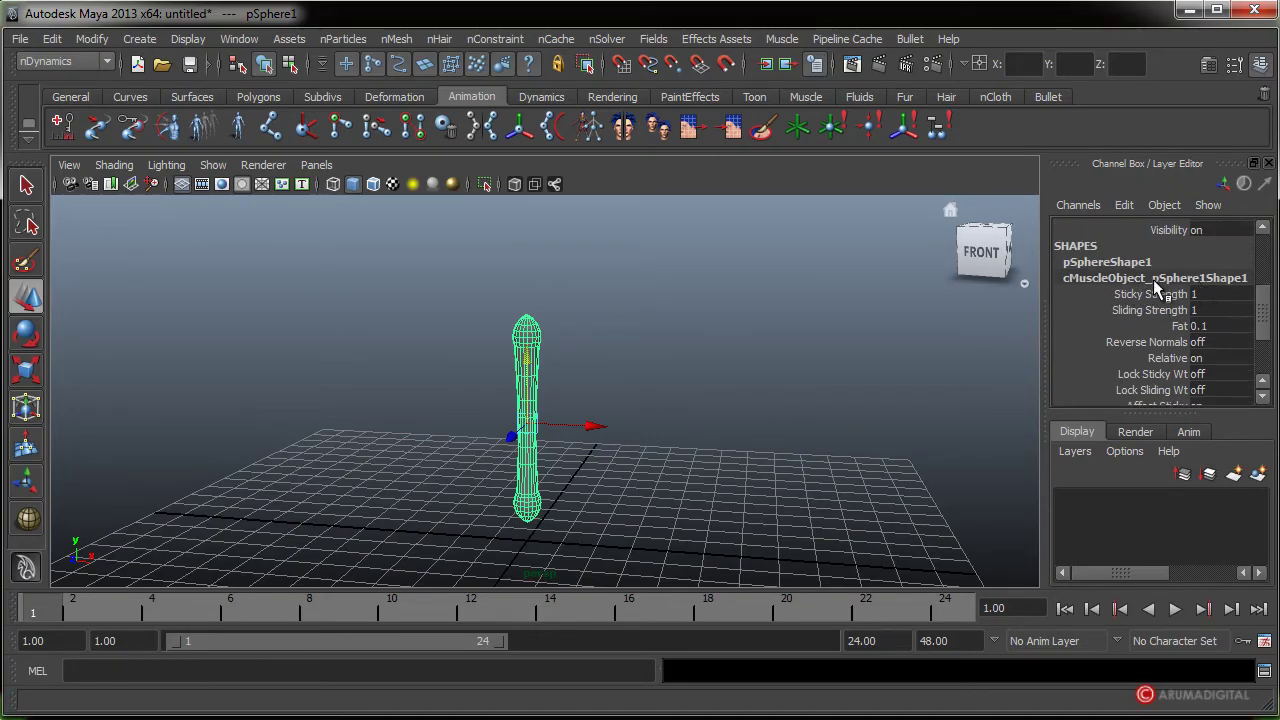
- Orbit around the muscle, selecting and deselecting the stick-shaped sphere
alt+drag(686, 386, 622, 428)
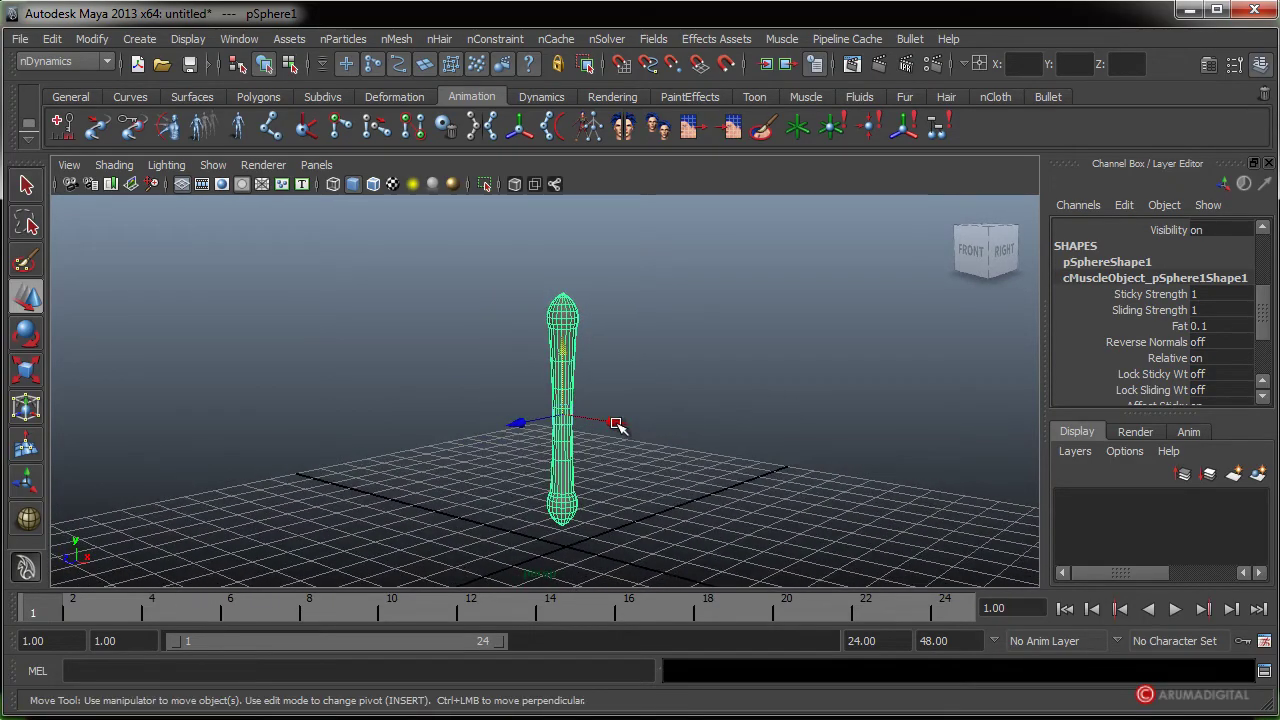
click(690, 432)
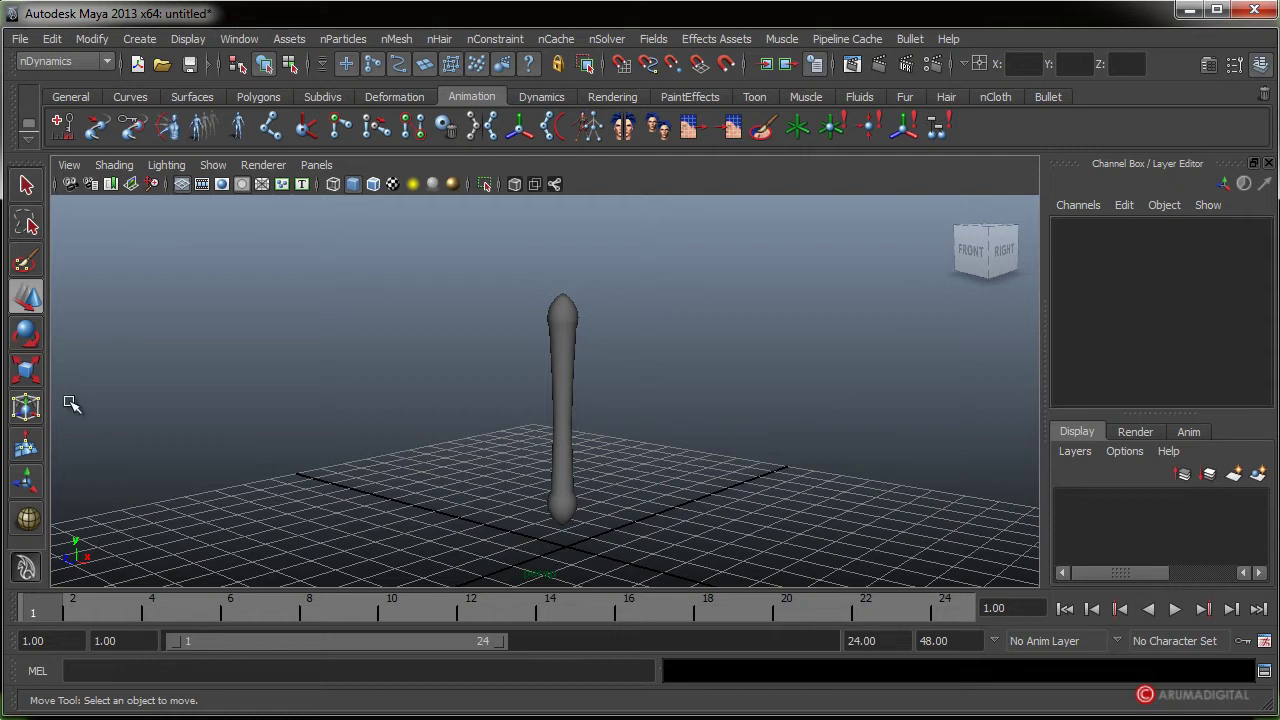
click(562, 318)
alt+drag(477, 377, 690, 392)
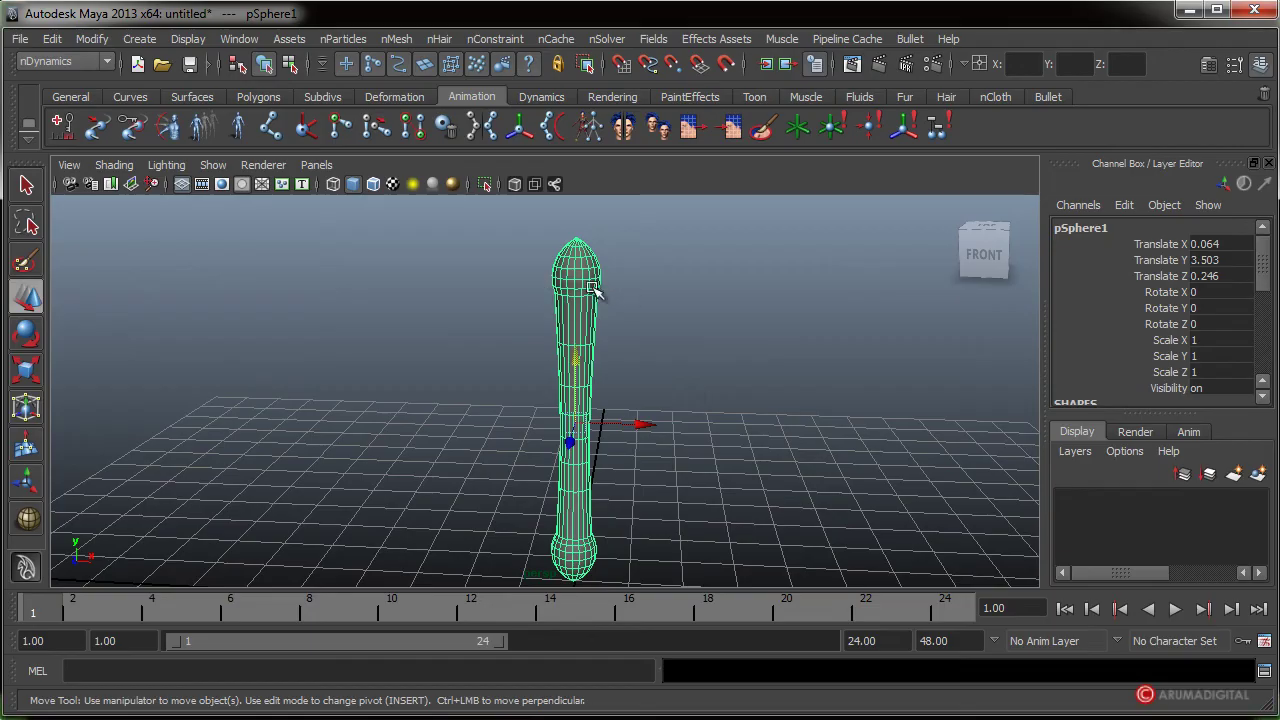
click(678, 278)
click(575, 270)
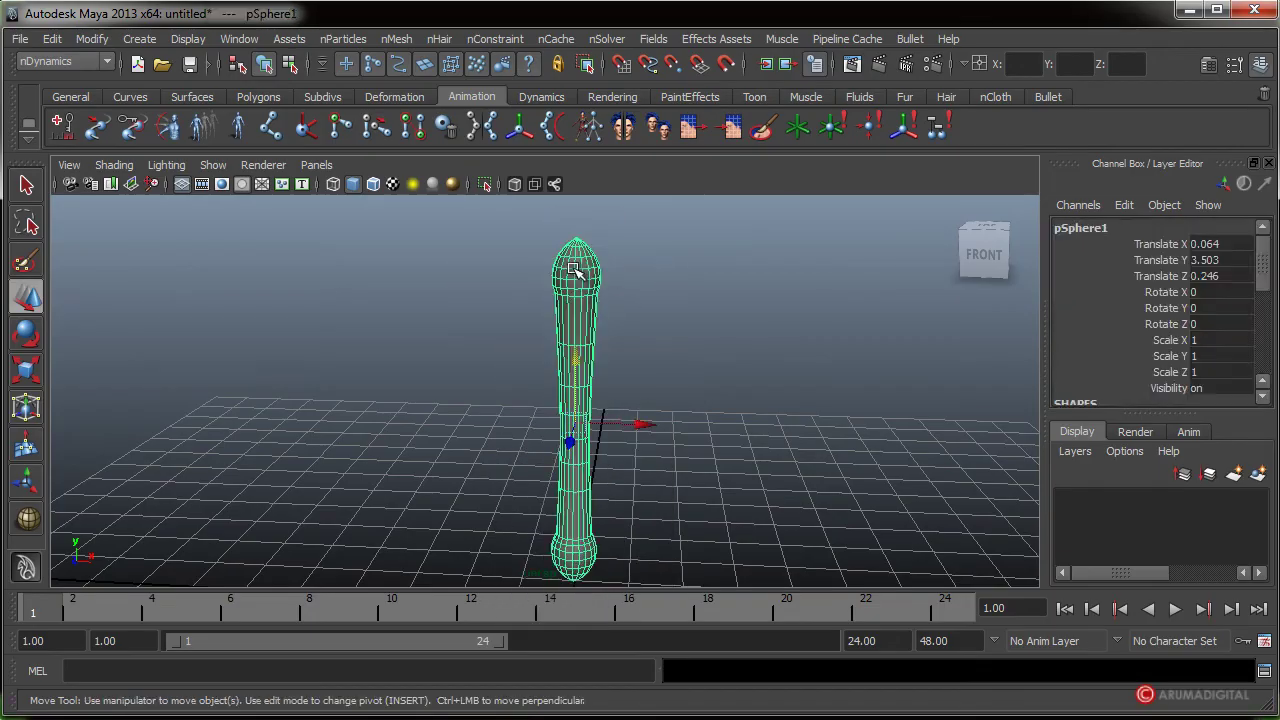
click(691, 281)
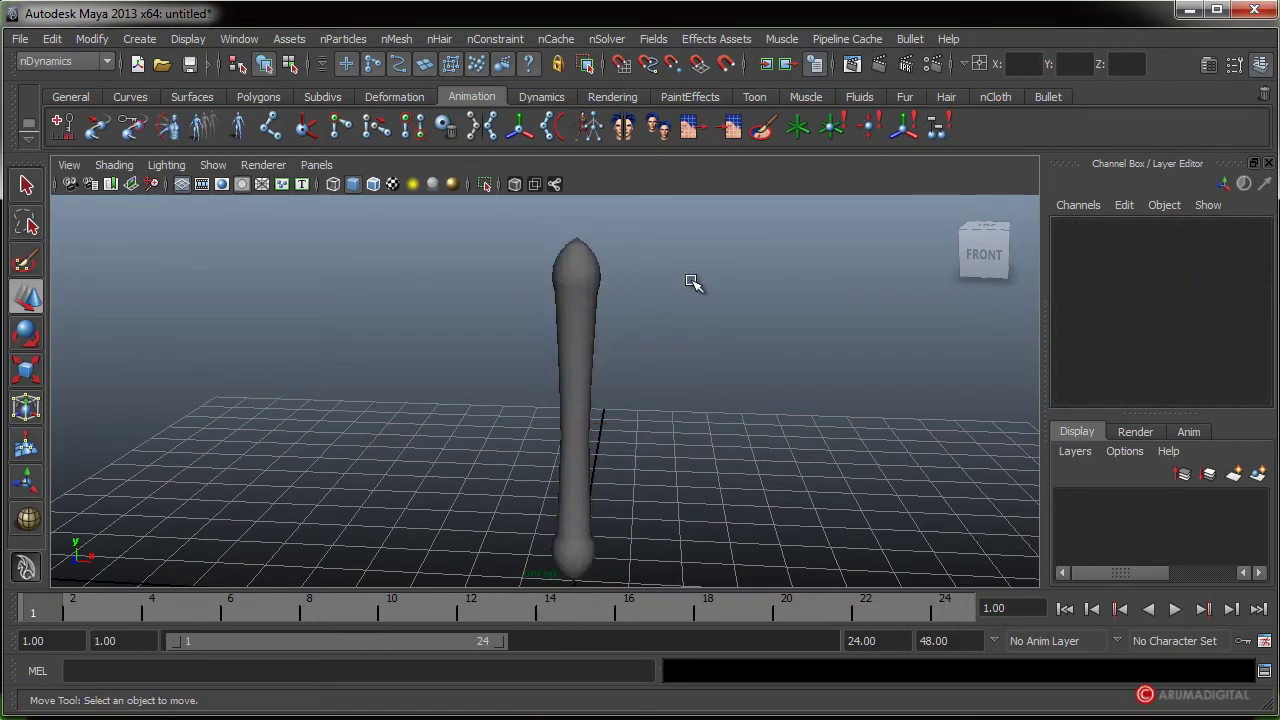
- Tumble the perspective view front-on and beneath the stick model
alt+drag(715, 349, 568, 386)
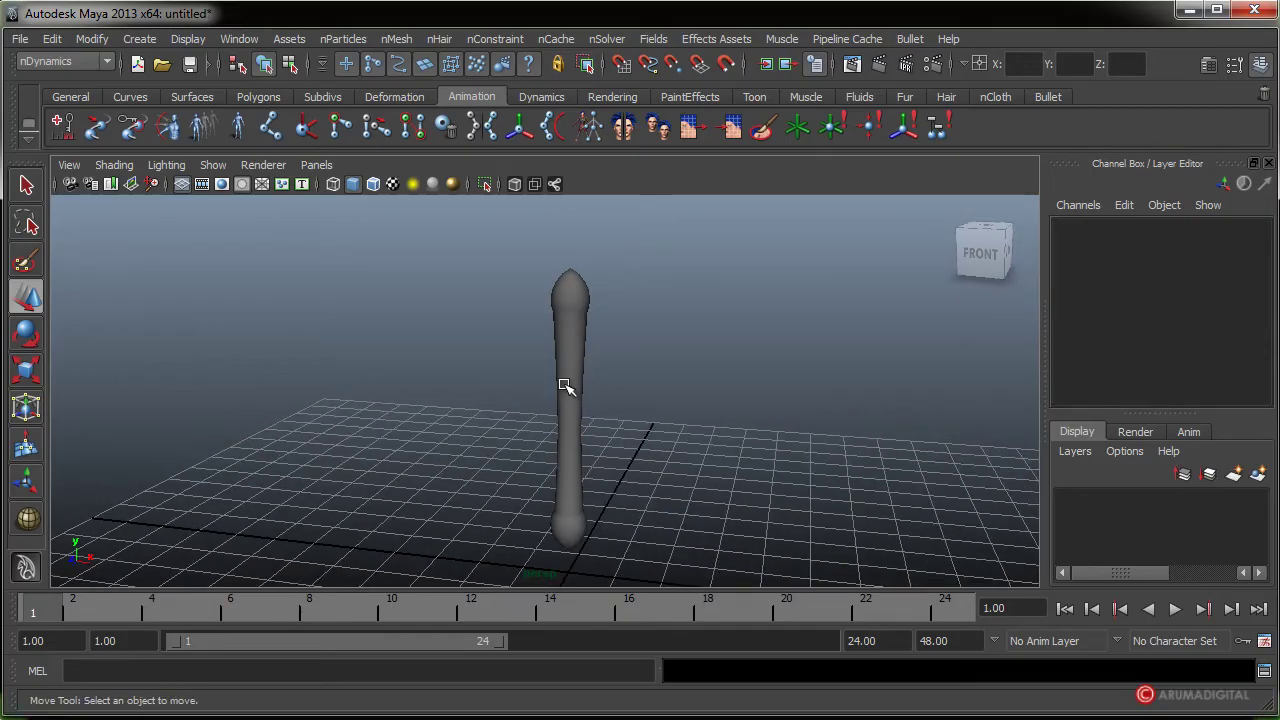
alt+drag(600, 440, 447, 451)
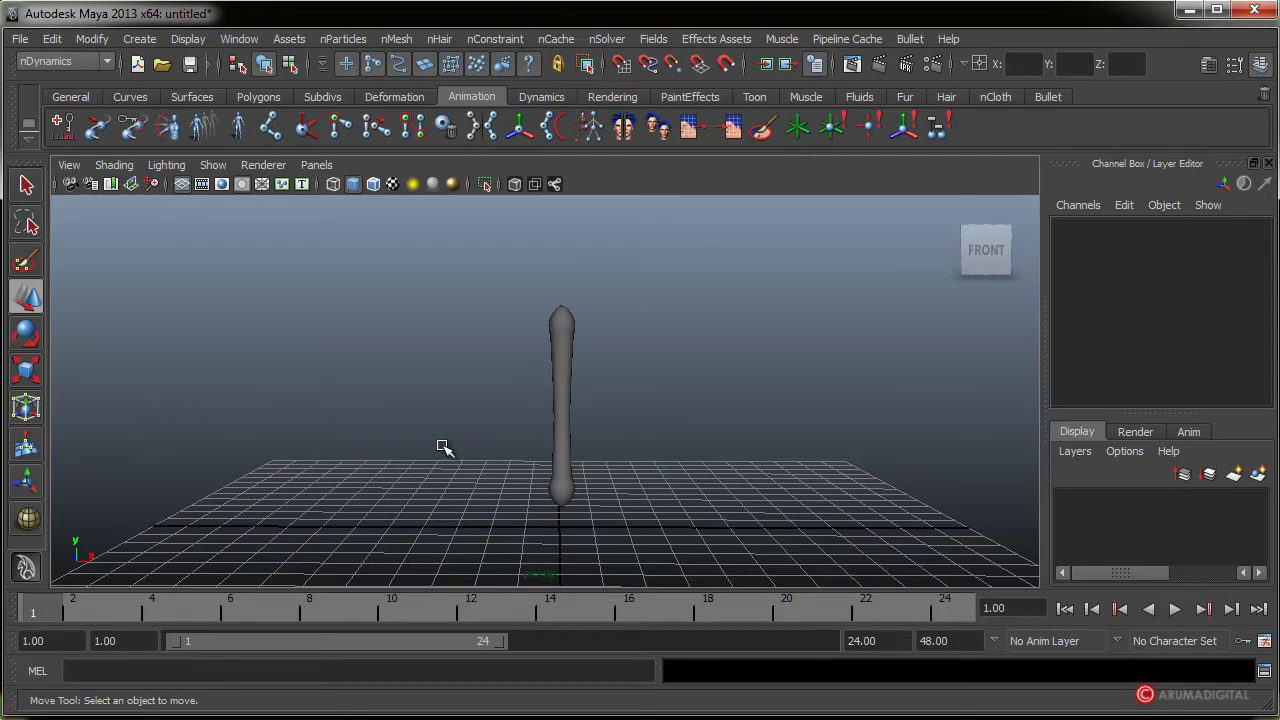
alt+drag(539, 455, 606, 463)
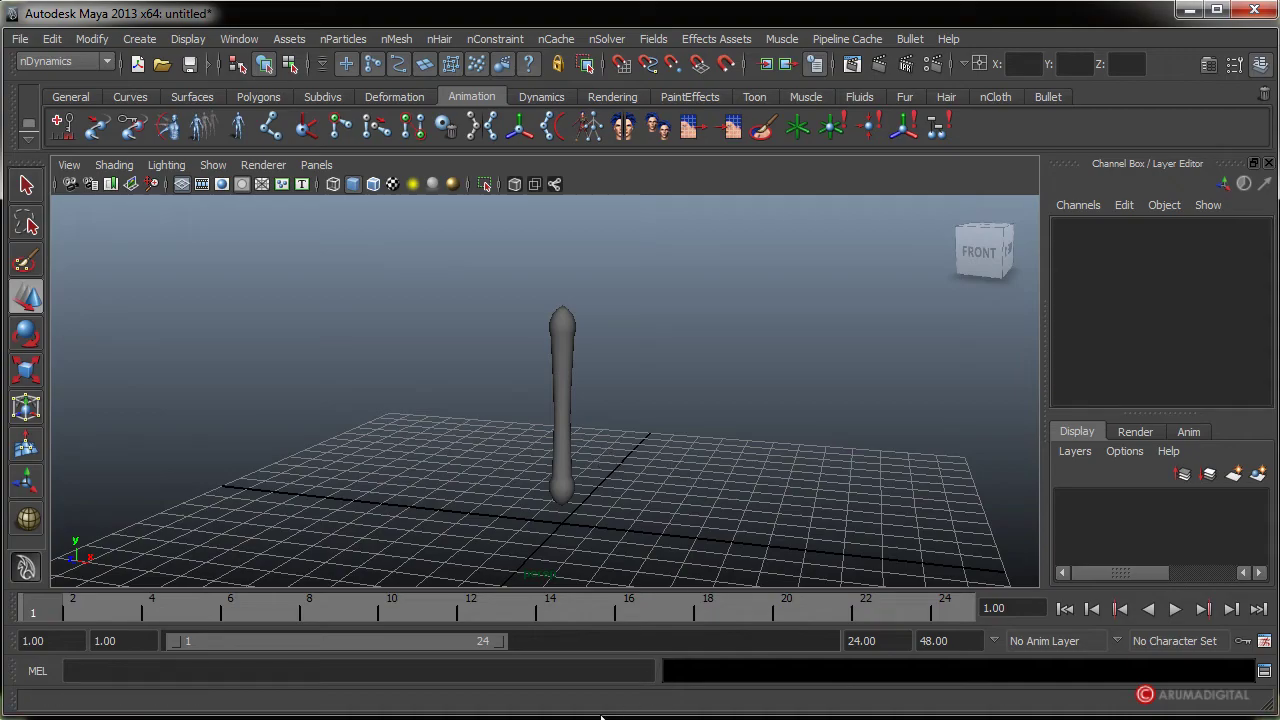
alt+drag(569, 489, 677, 374)
click(575, 411)
click(677, 374)
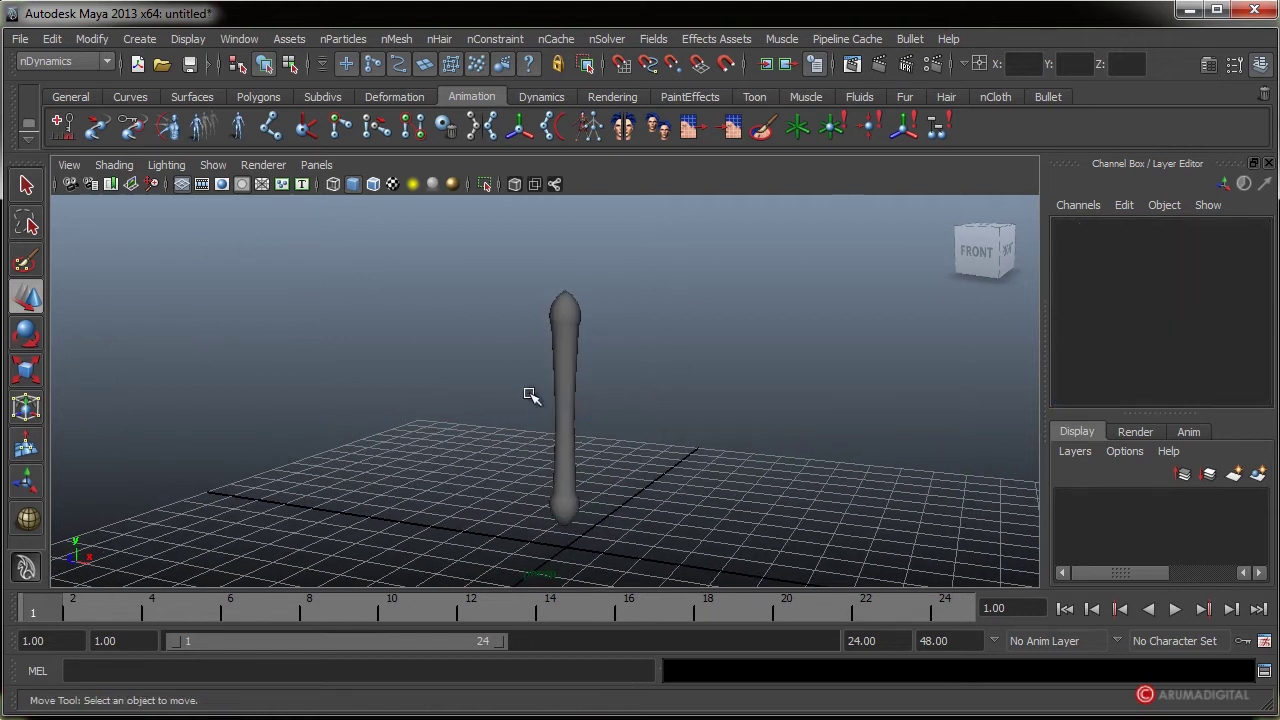
- Draw a tall polygon cylinder, pCylinder1, at the origin around the rod from the top view
key(space)
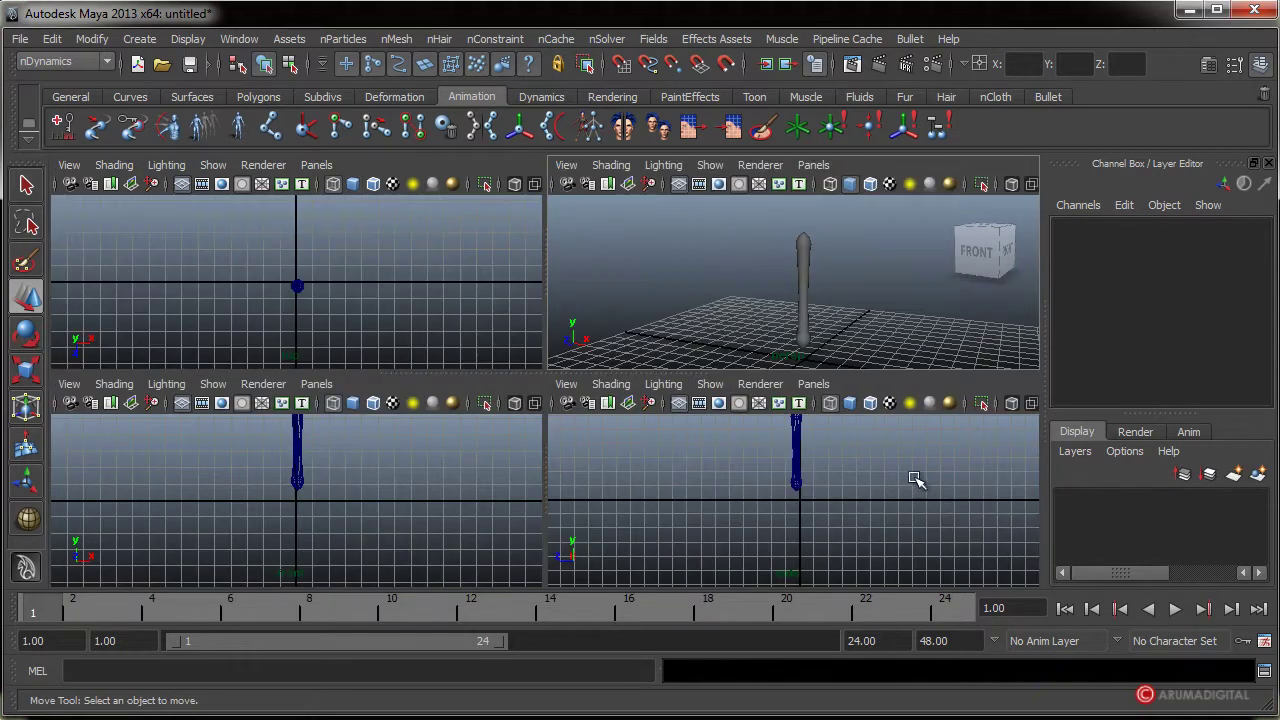
key(space)
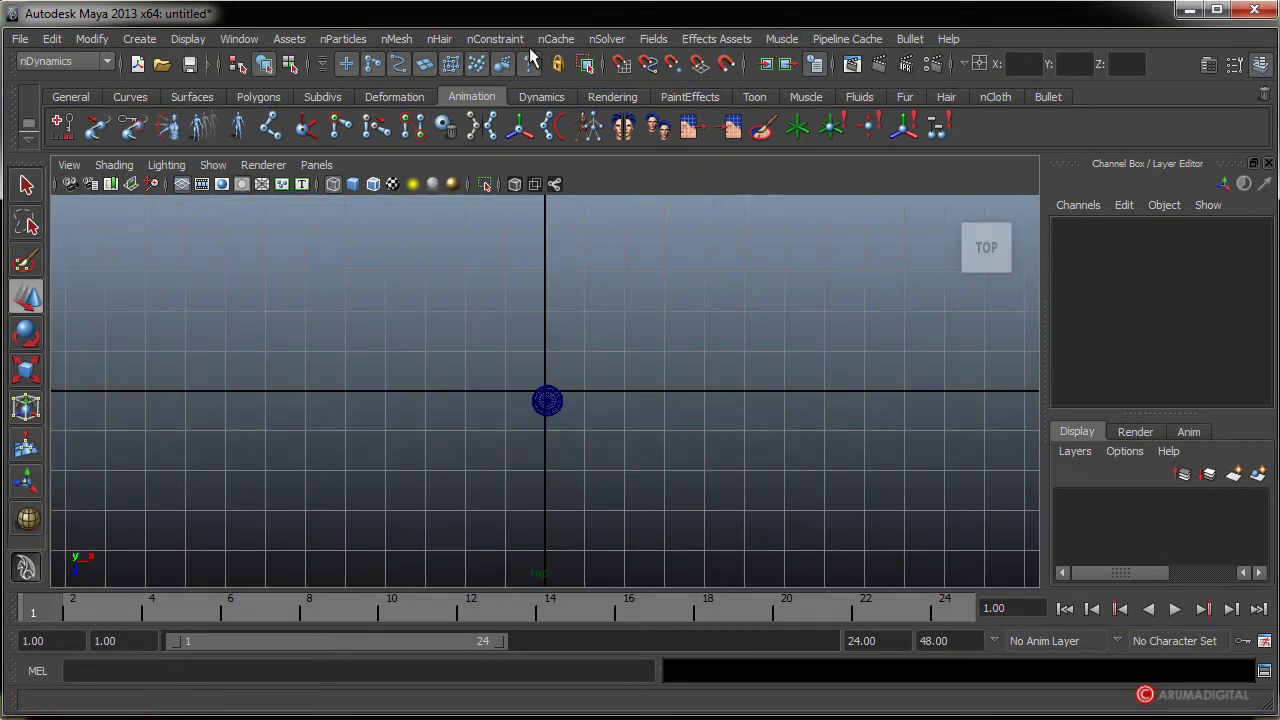
click(129, 42)
mouse_move(200, 87)
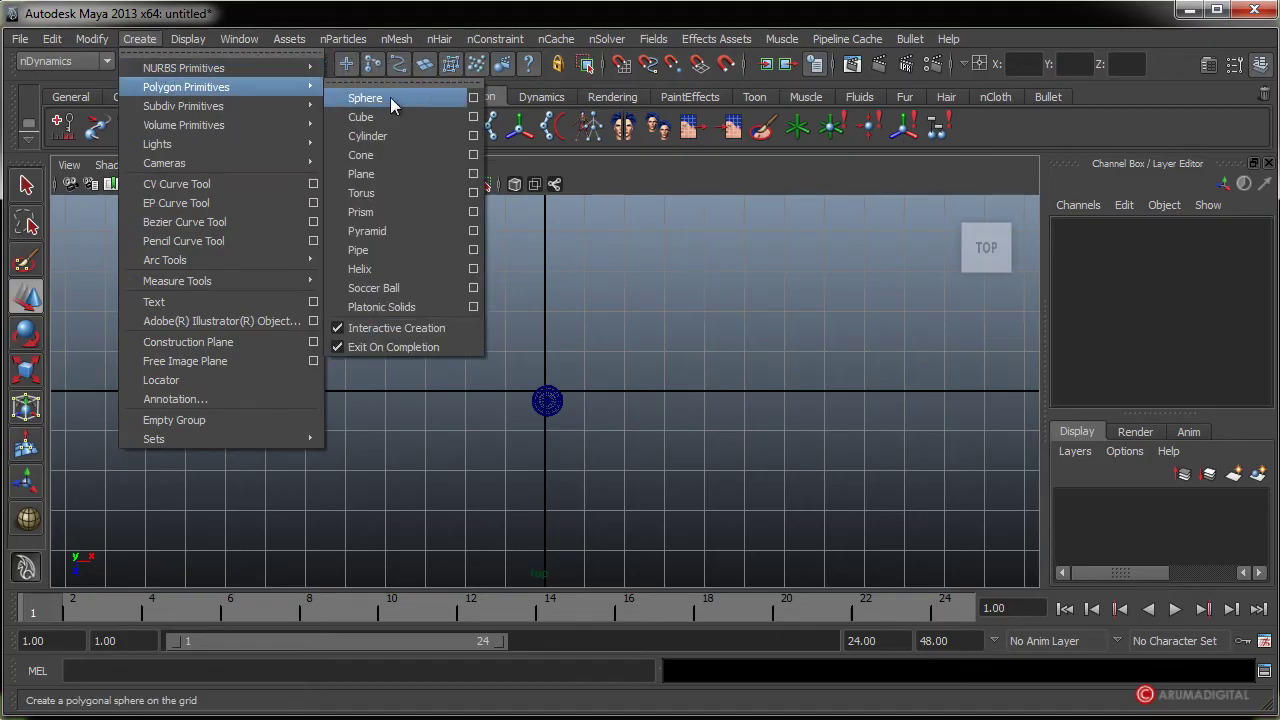
click(371, 140)
drag(545, 401, 829, 243)
key(space)
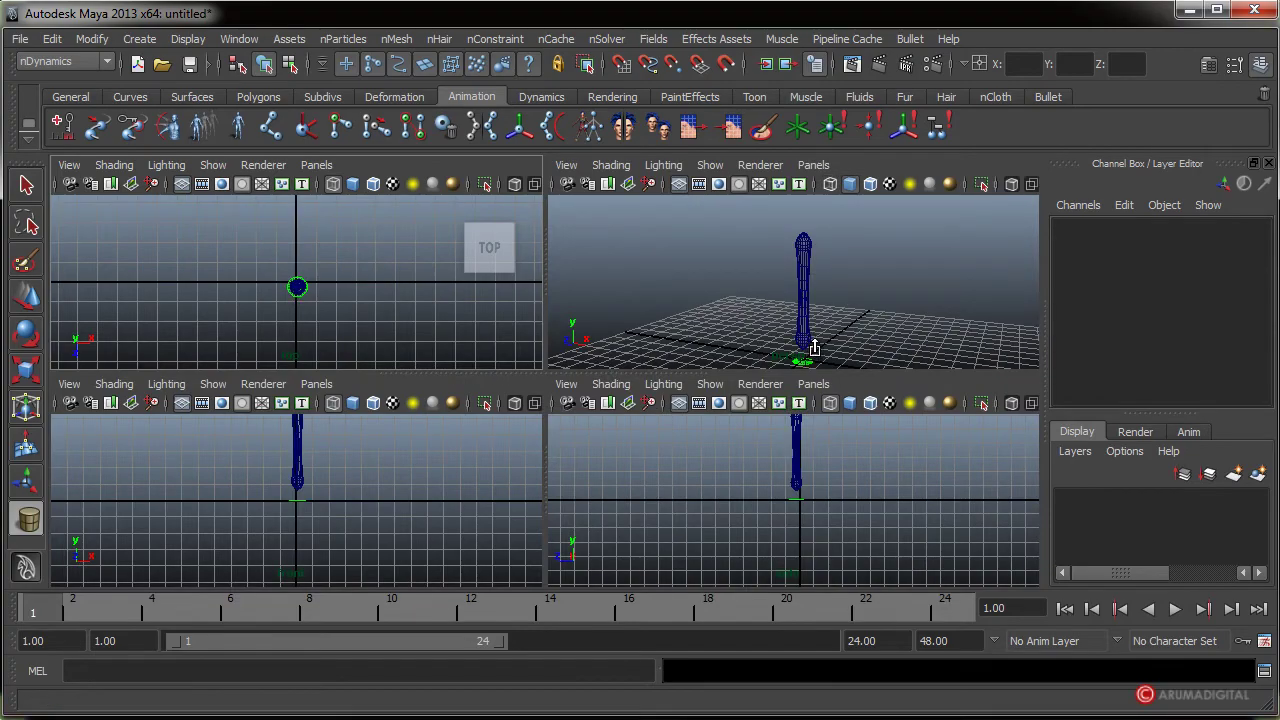
drag(815, 347, 818, 213)
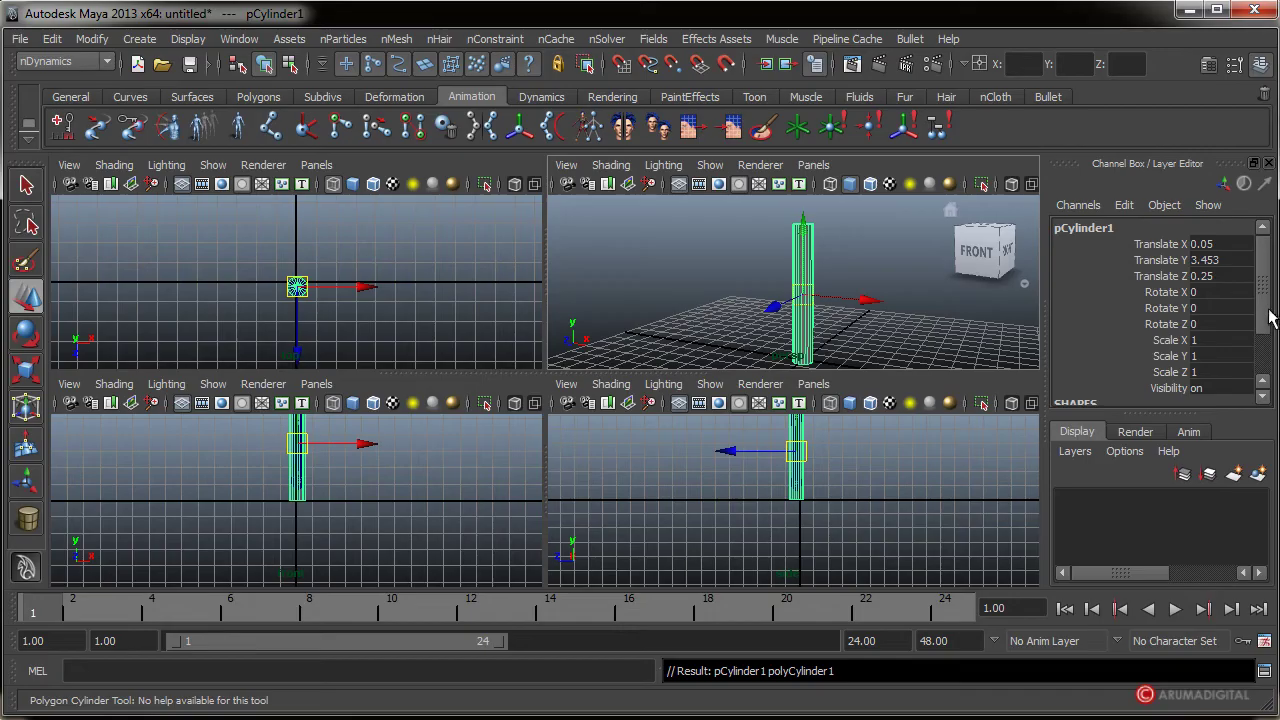
- Set polyCylinder1 Subdivisions Height to 16, then maximize the side view centred on the cylinder
drag(1268, 320, 1268, 375)
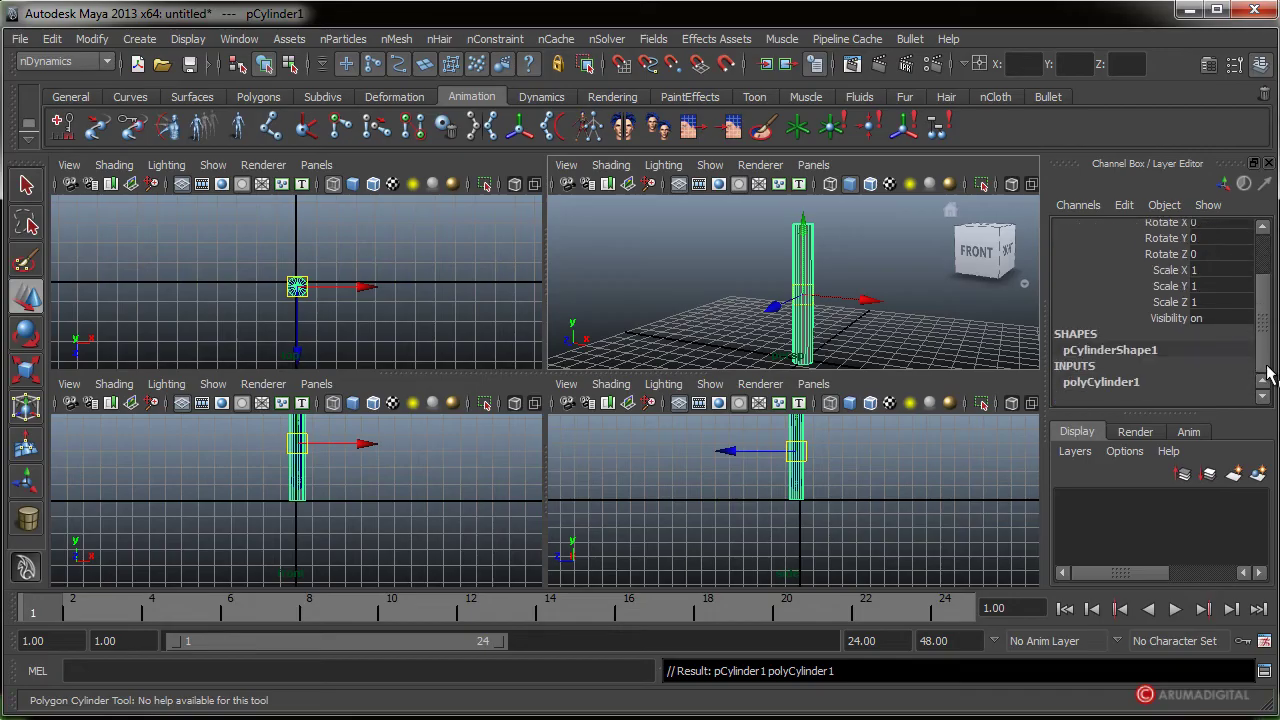
click(1132, 386)
drag(1256, 326, 1266, 367)
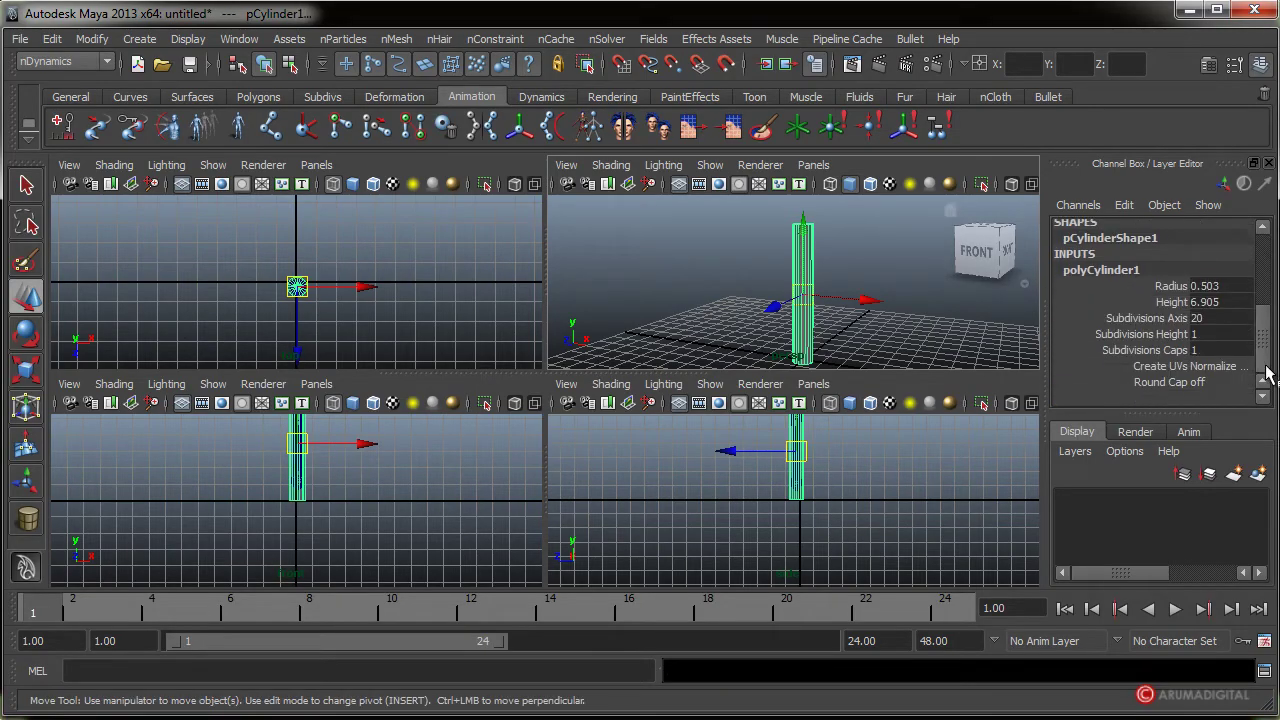
click(1145, 335)
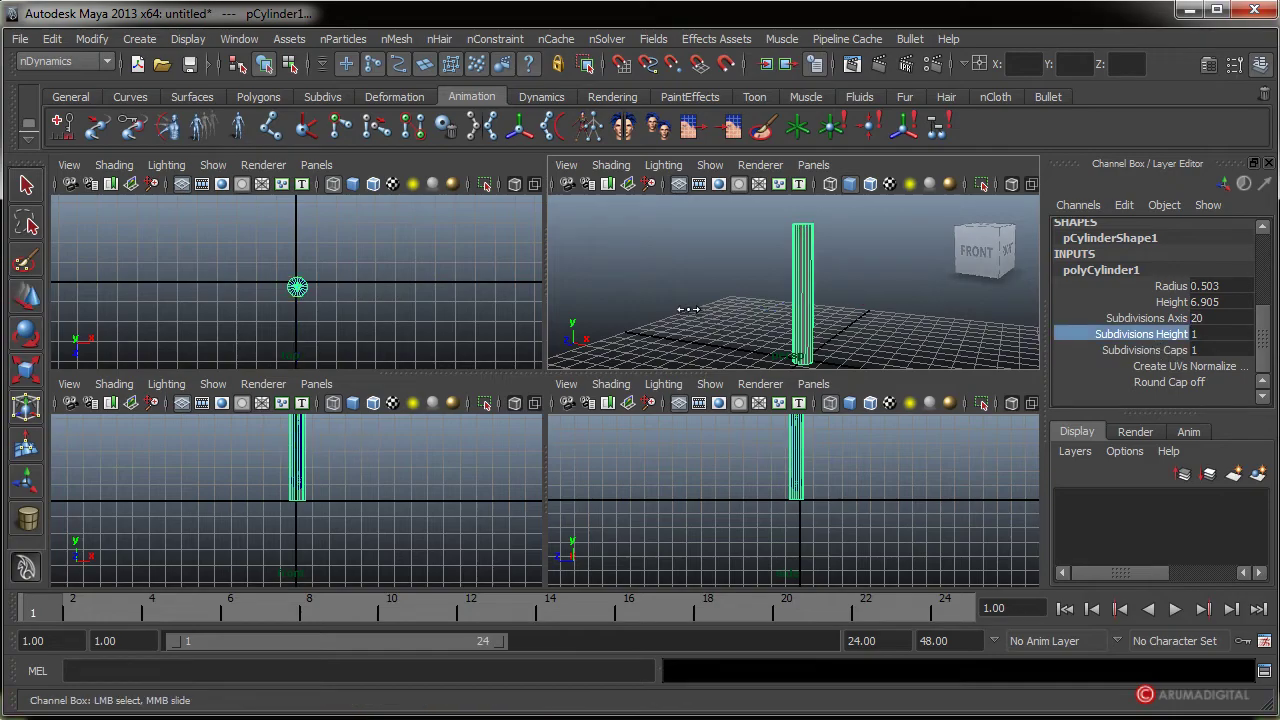
middle_drag(717, 309, 840, 312)
key(space)
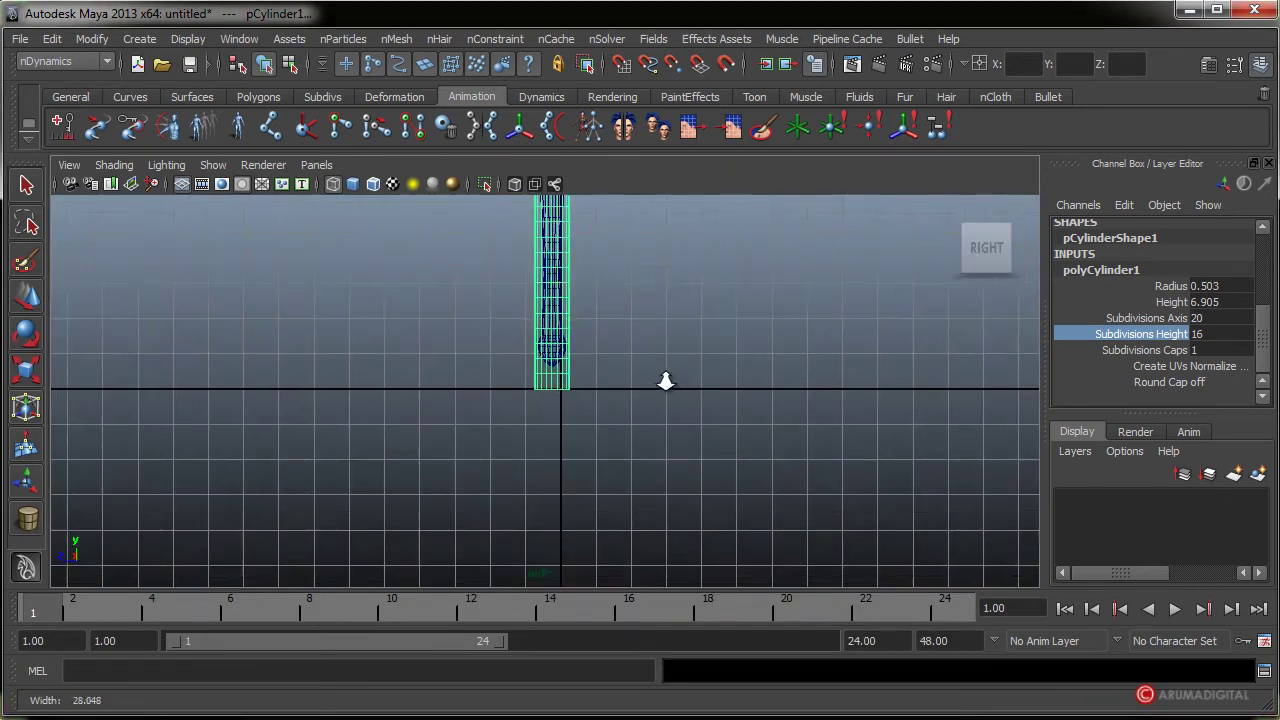
alt+middle_drag(666, 380, 651, 493)
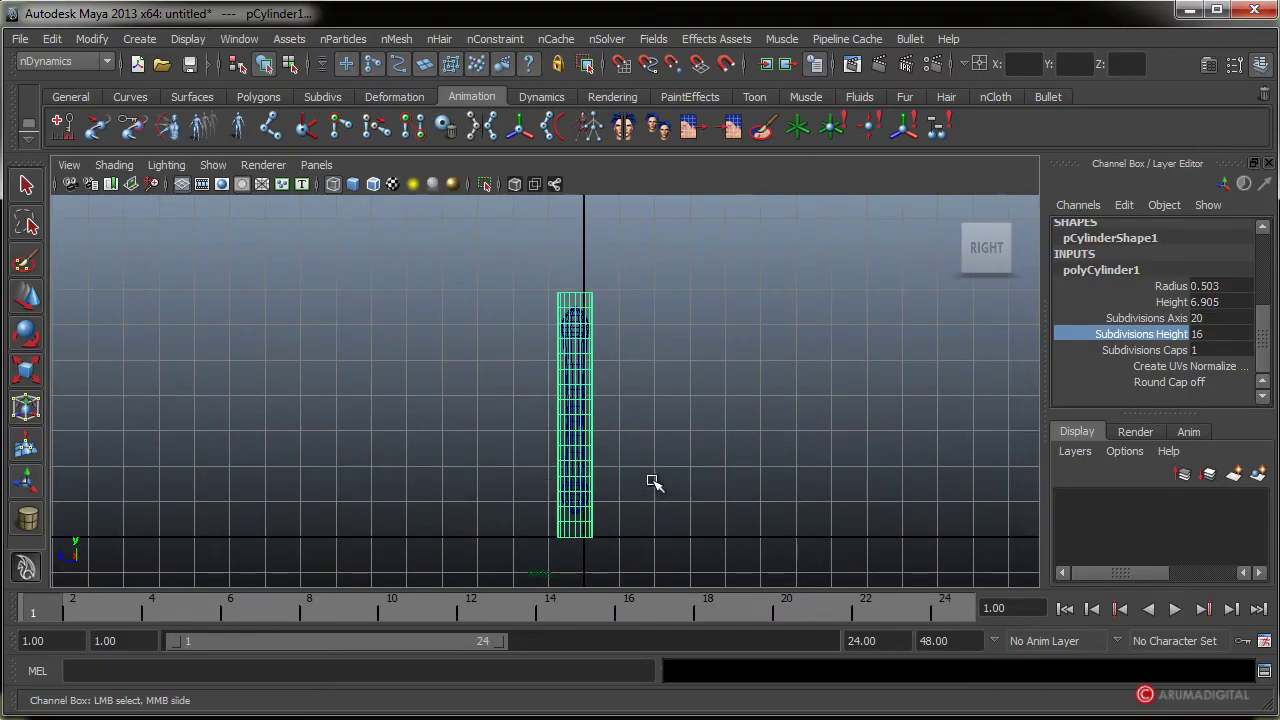
- Move pCylinder1 up to Translate Y 6.213 so it covers the rod's upper part
key(w)
click(670, 425)
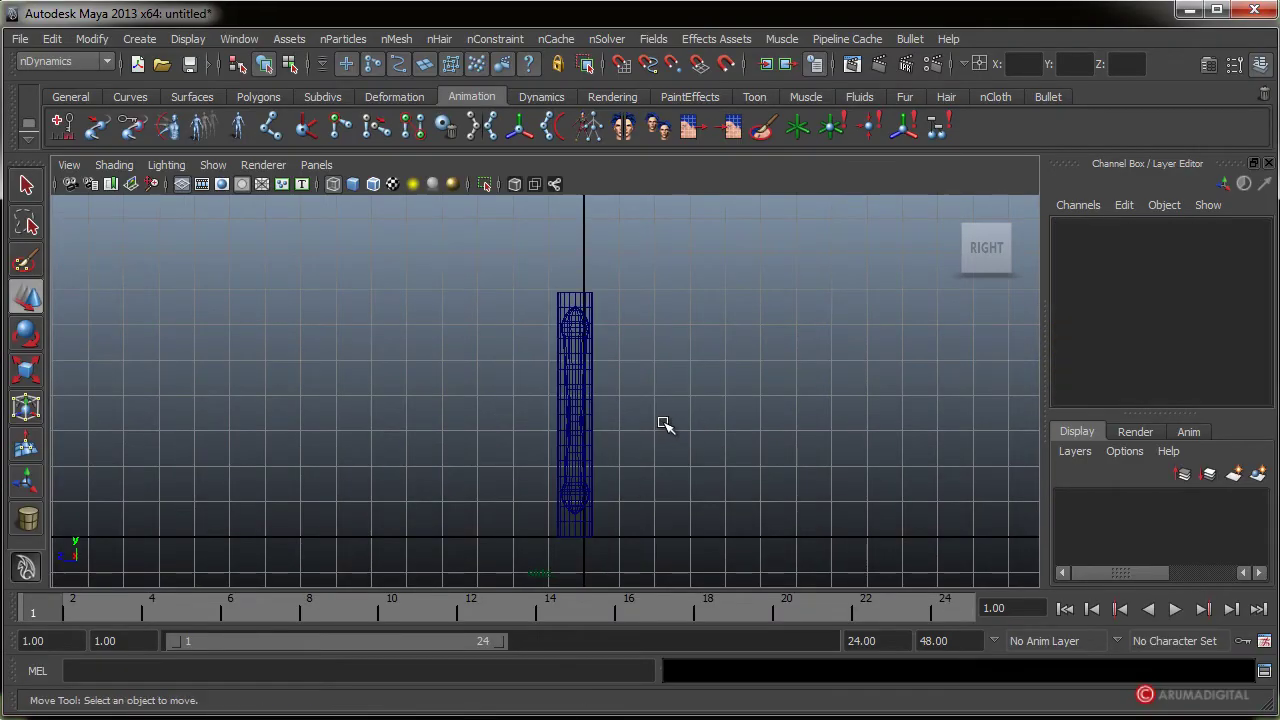
alt+right_drag(422, 490, 729, 437)
click(591, 374)
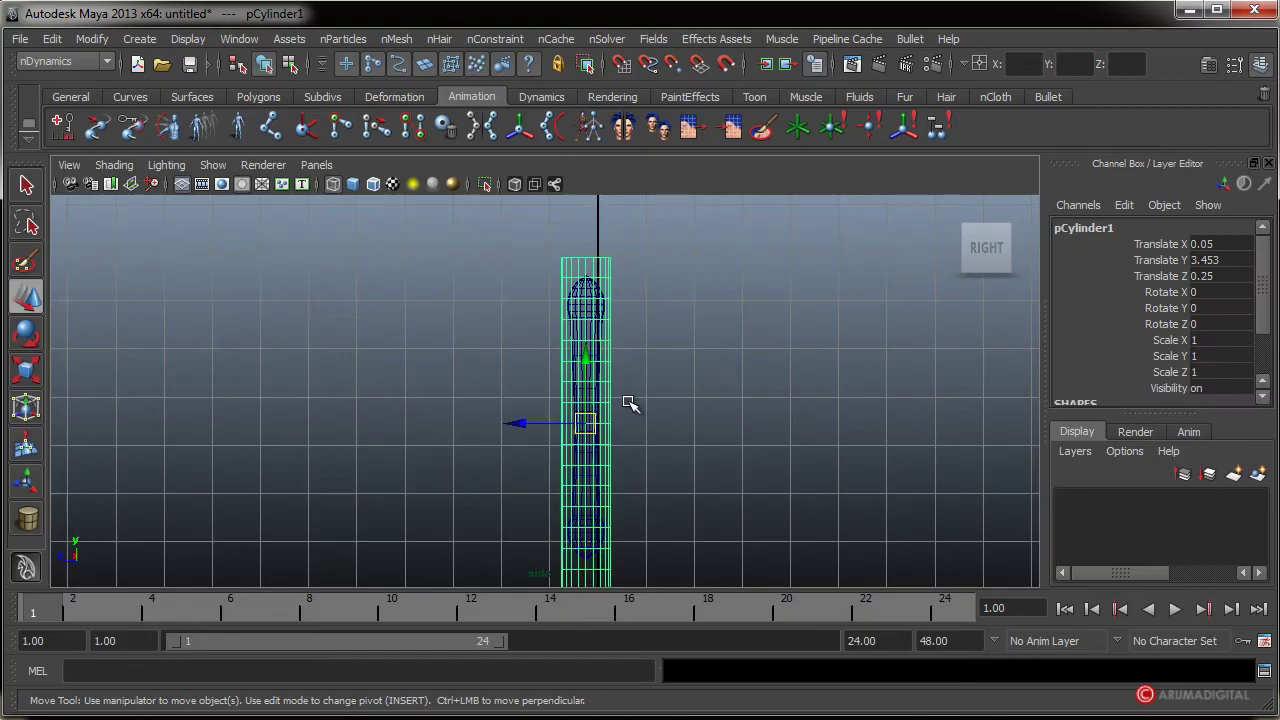
drag(586, 371, 591, 245)
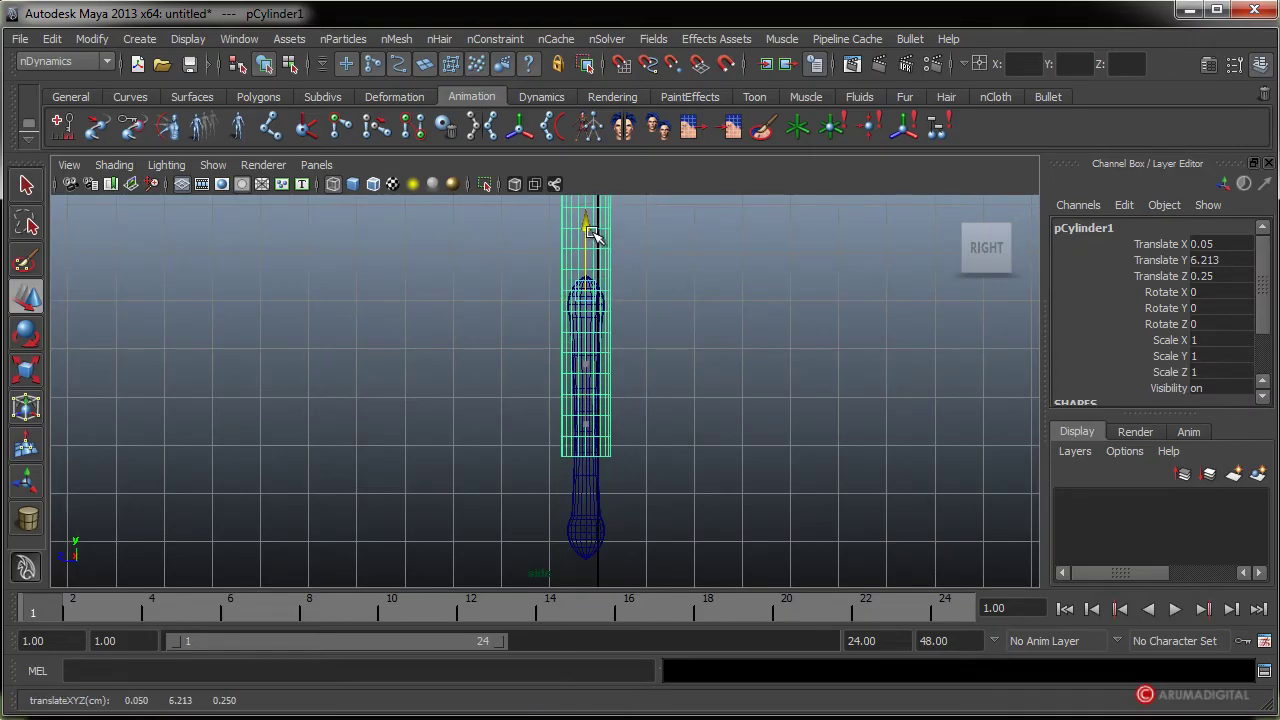
click(714, 414)
alt+middle_drag(571, 443, 600, 420)
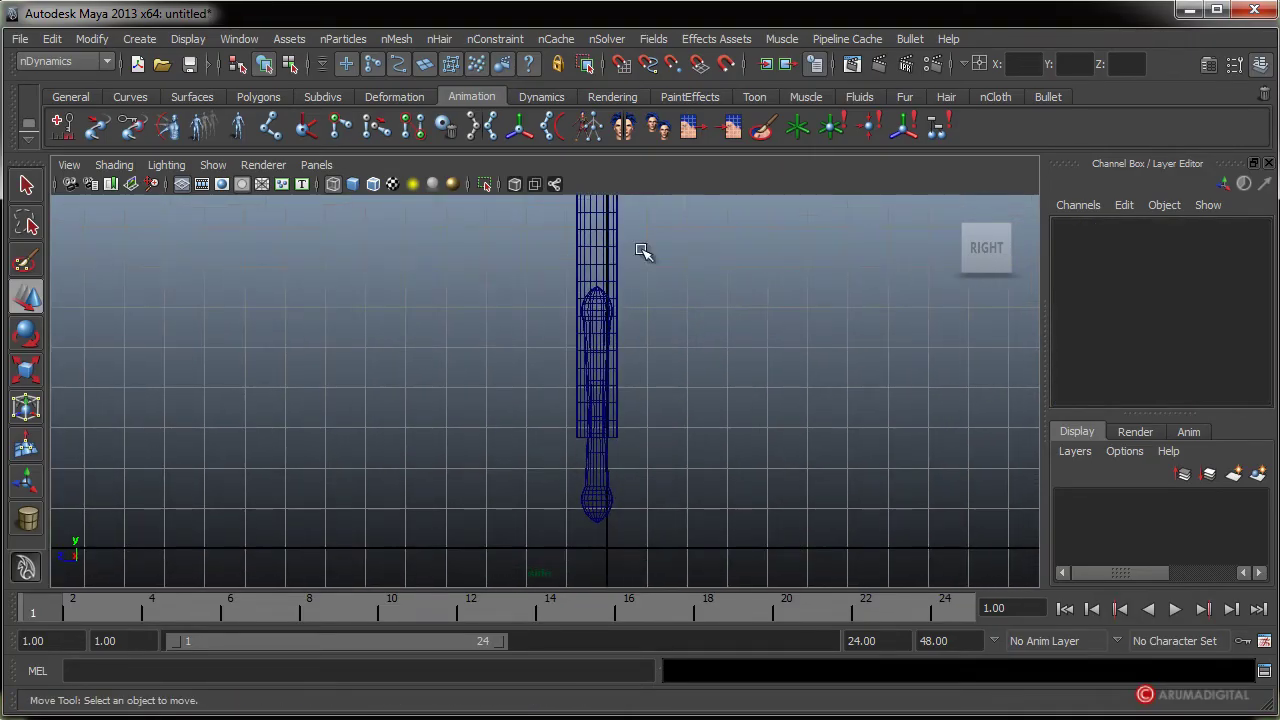
alt+right_drag(757, 322, 612, 410)
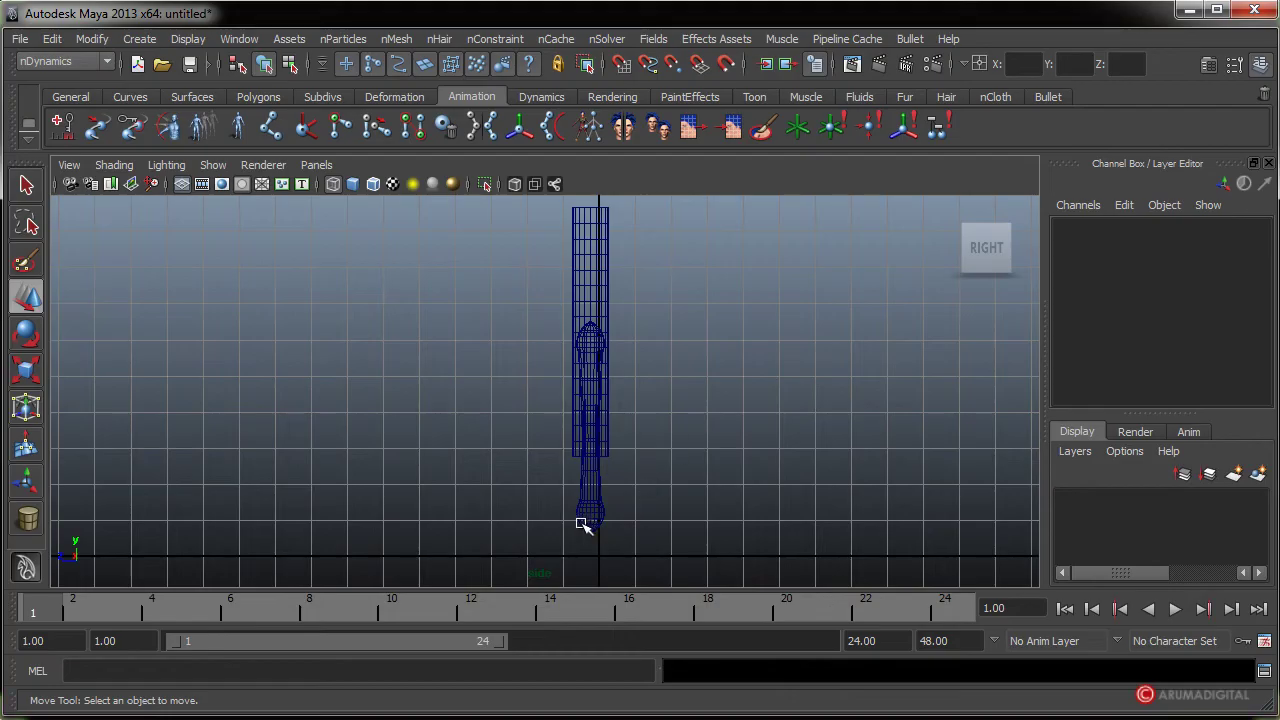
click(603, 288)
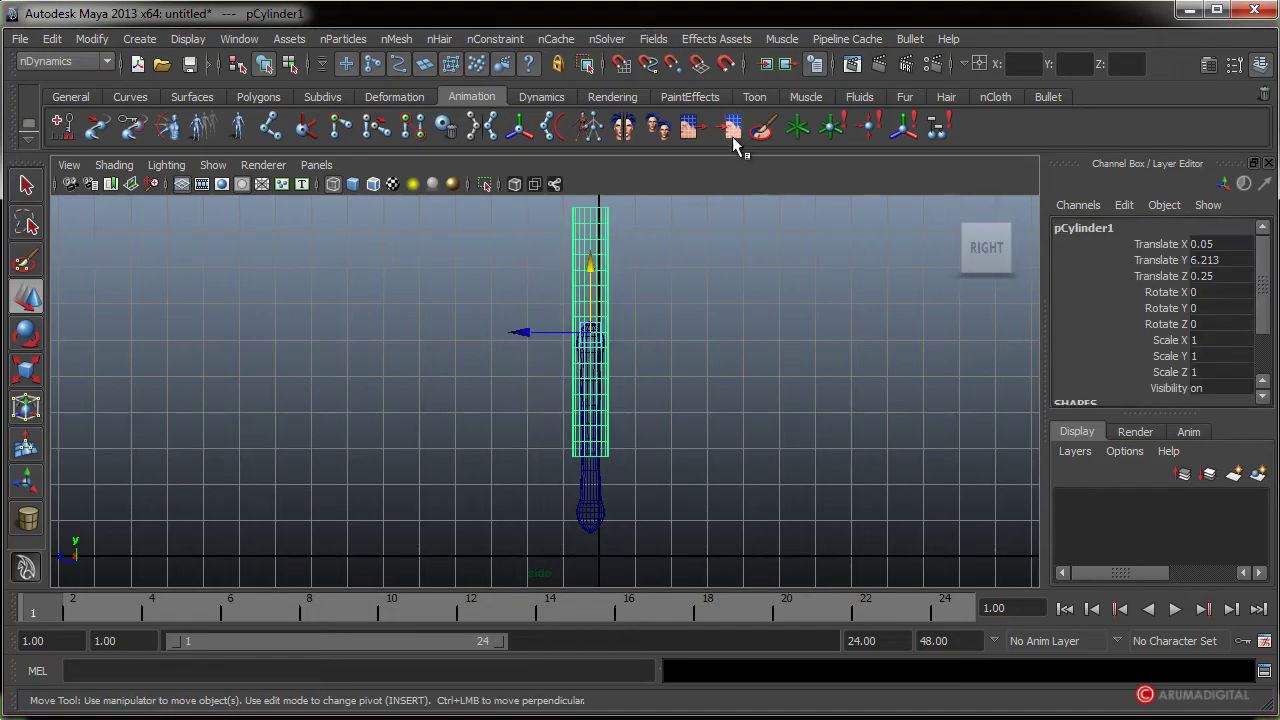
click(594, 488)
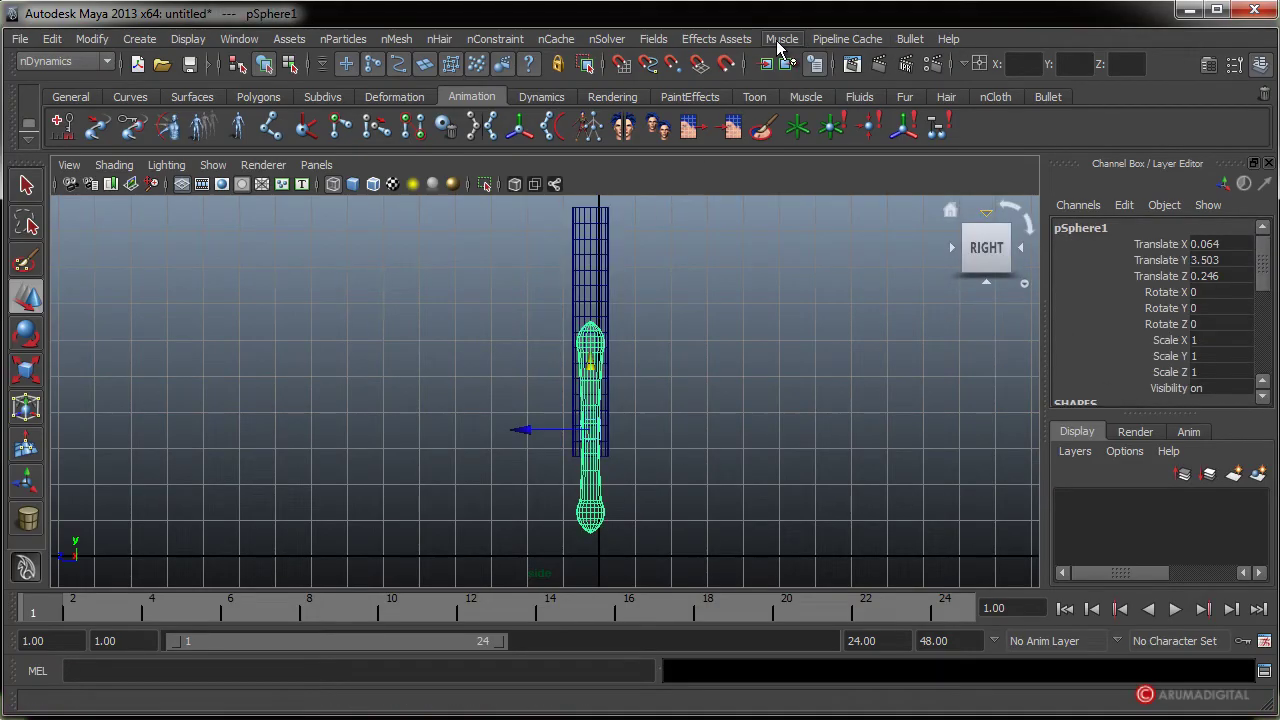
- Apply a Muscle System skin deformer to pCylinder1, then select pSphere1 plus the cylinder
click(605, 263)
click(782, 38)
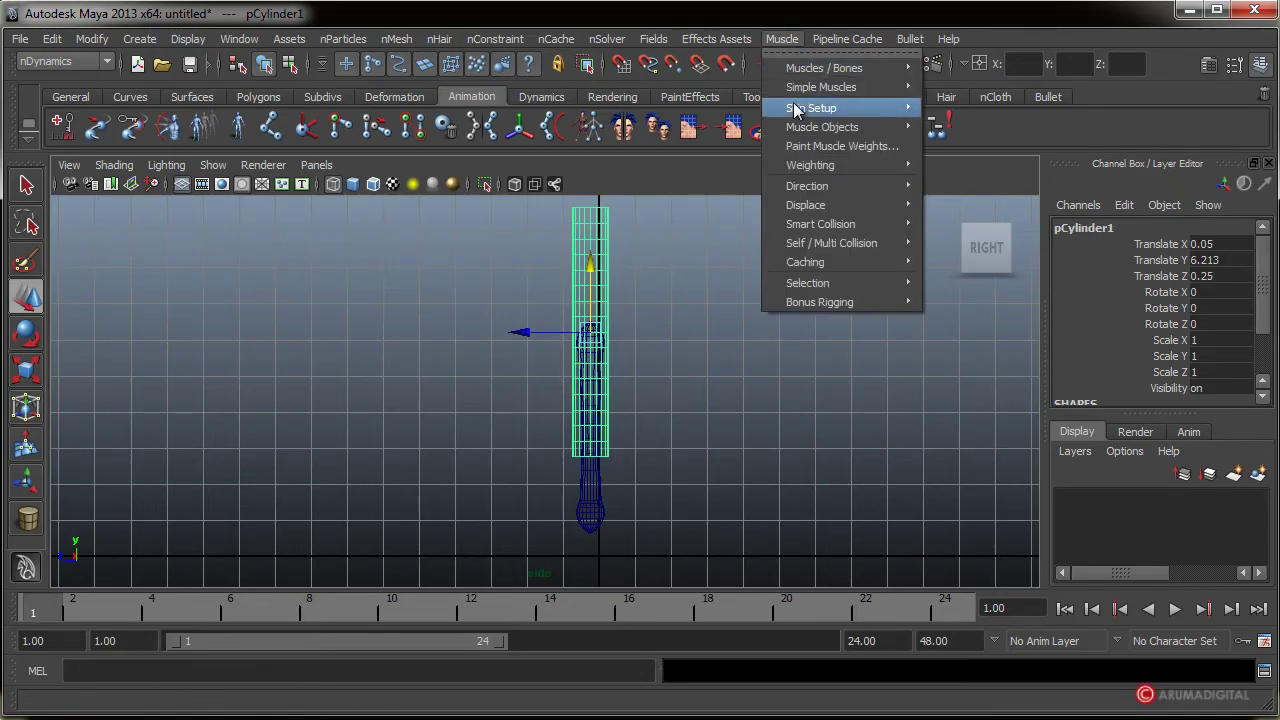
mouse_move(812, 131)
mouse_move(812, 108)
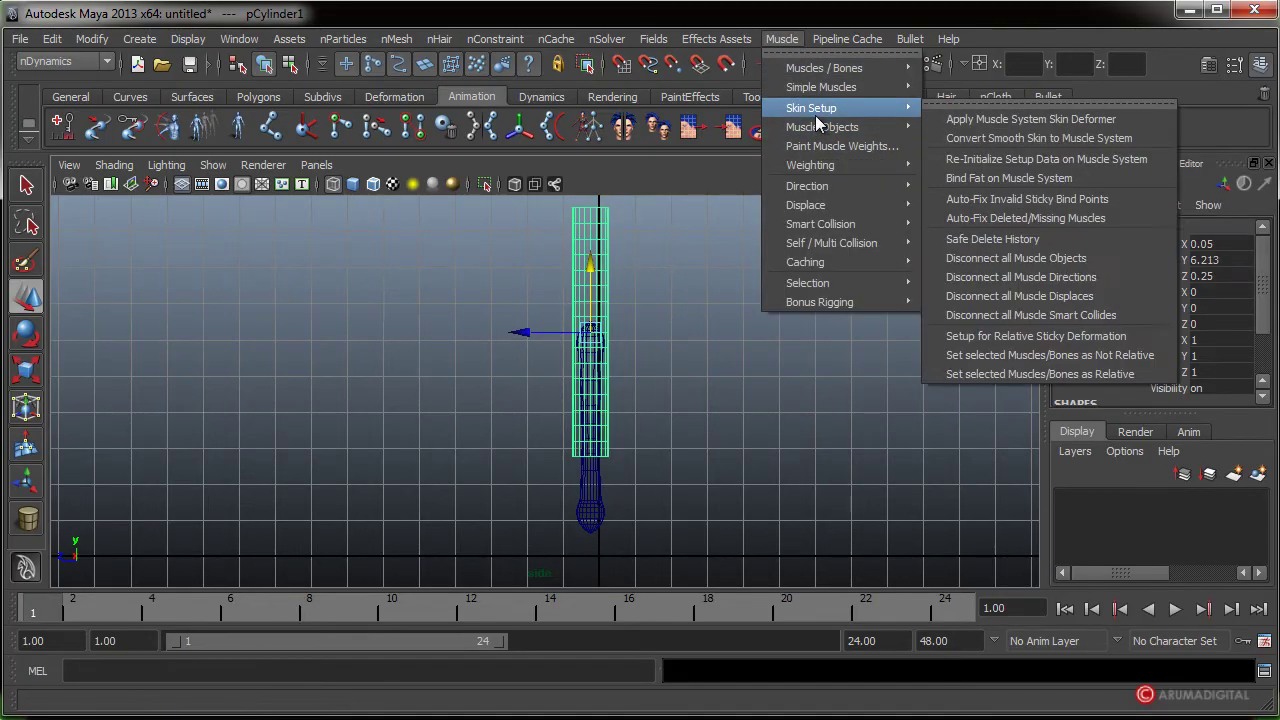
click(987, 118)
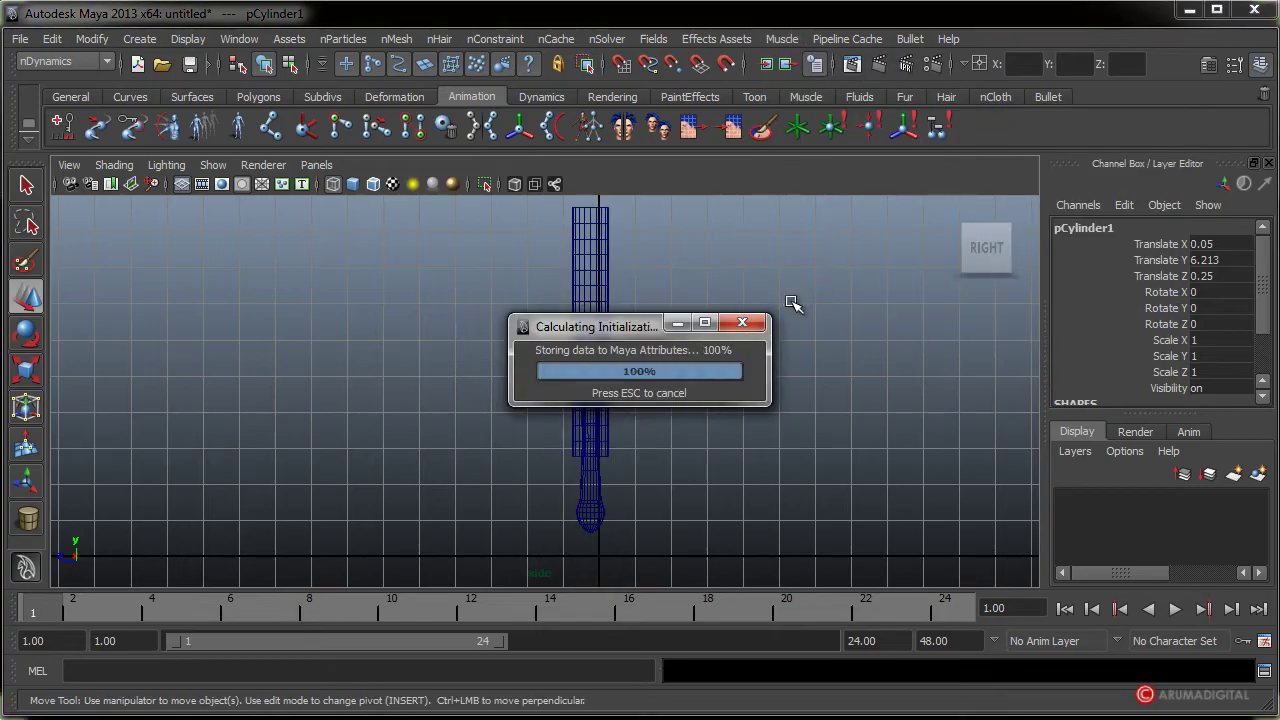
click(594, 509)
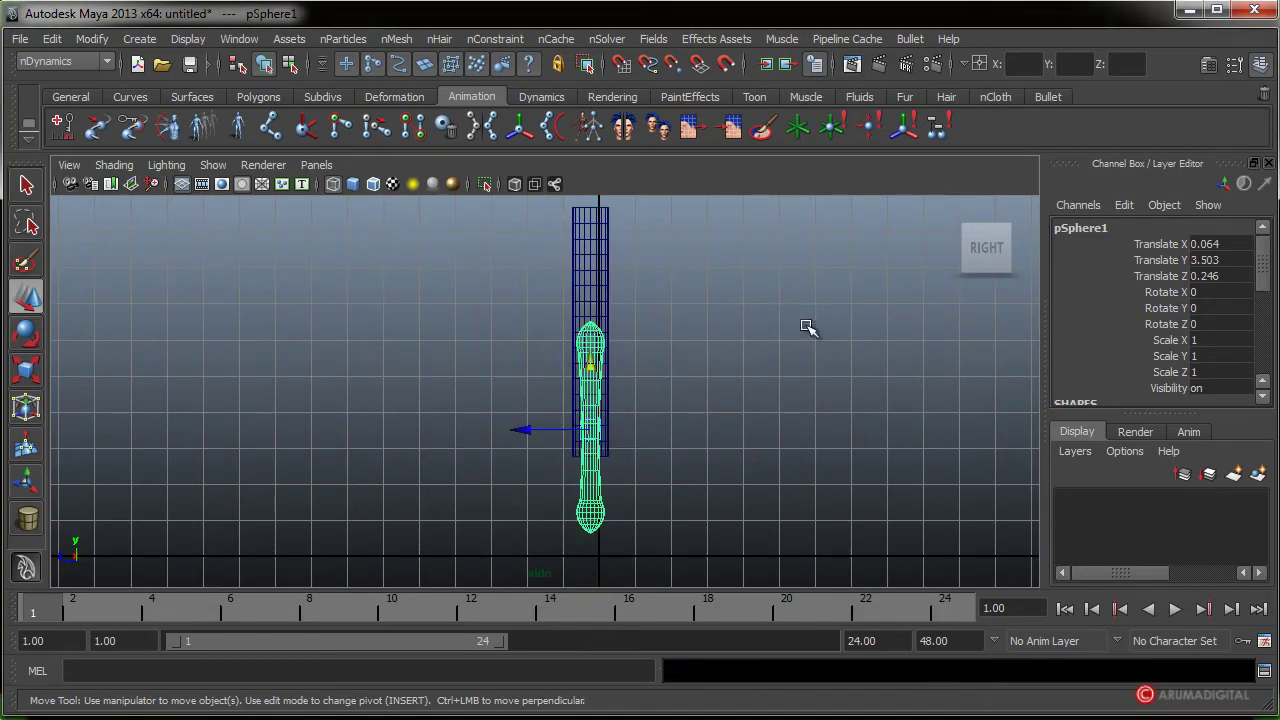
shift+click(610, 262)
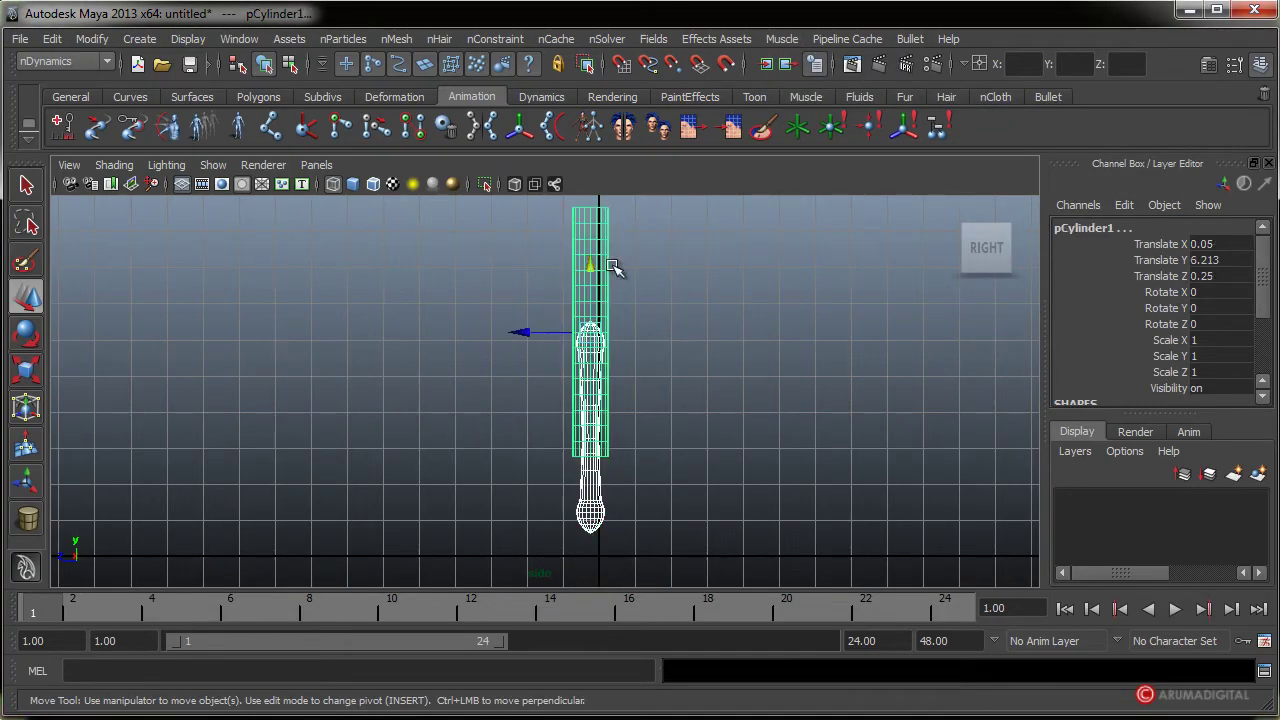
- Connect the rod muscle to cMuscleSystem1 and apply default Sticky weights to the cylinder
click(781, 38)
mouse_move(830, 109)
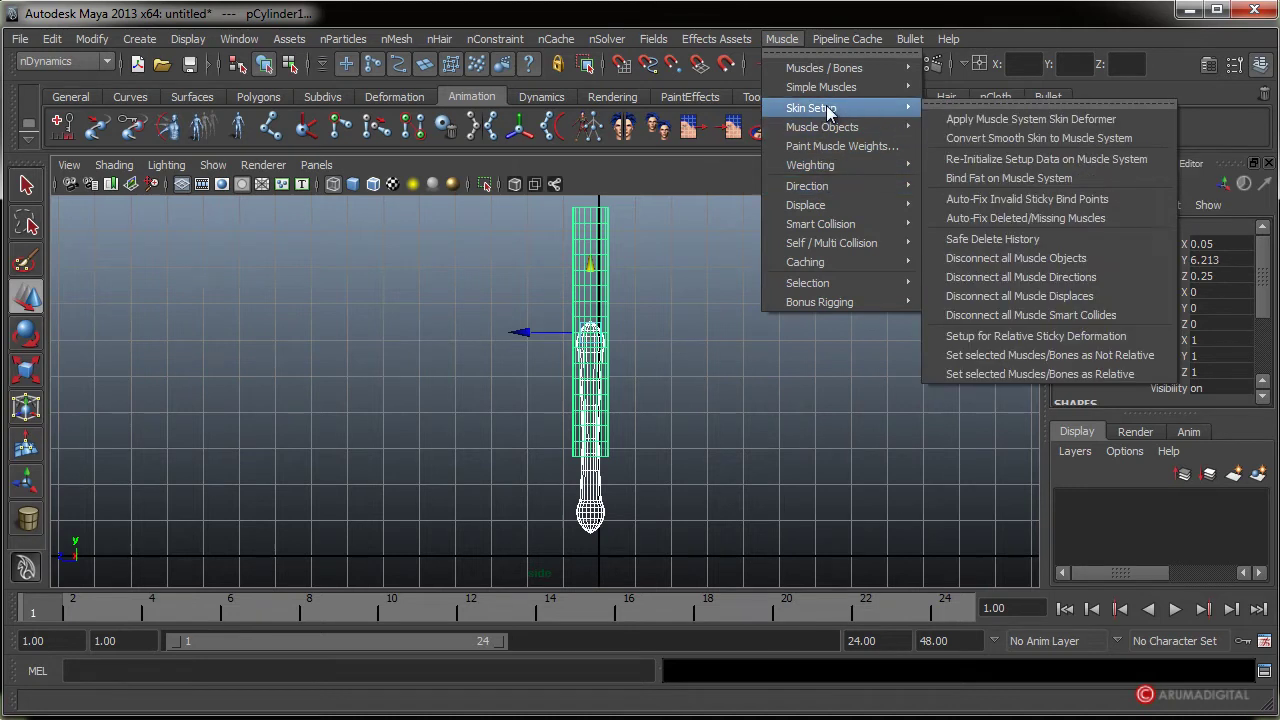
click(994, 137)
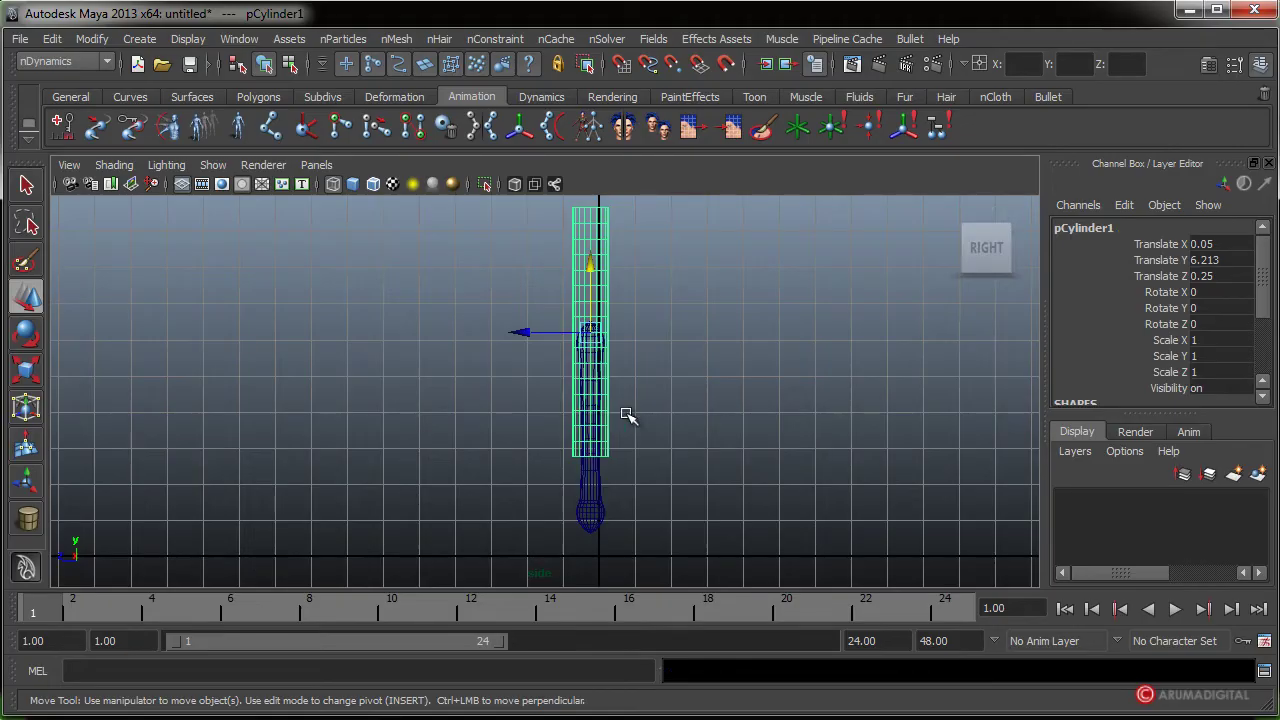
click(785, 40)
mouse_move(810, 164)
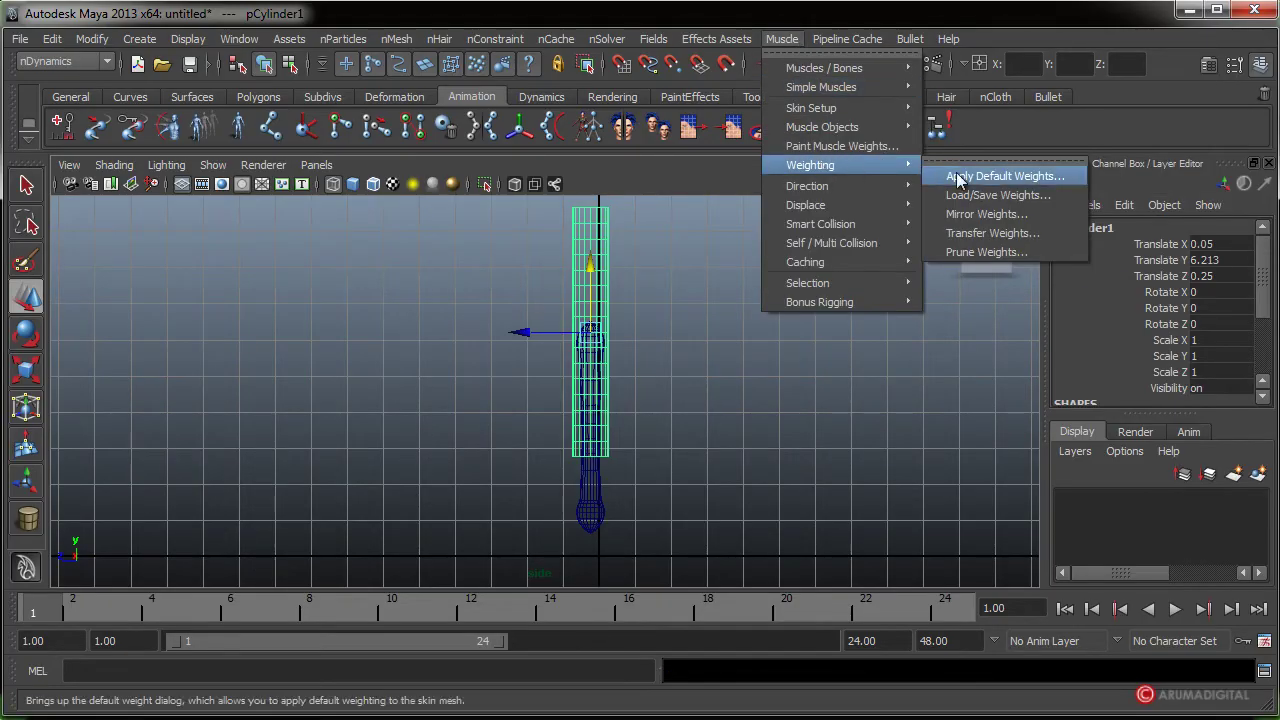
click(955, 179)
click(805, 457)
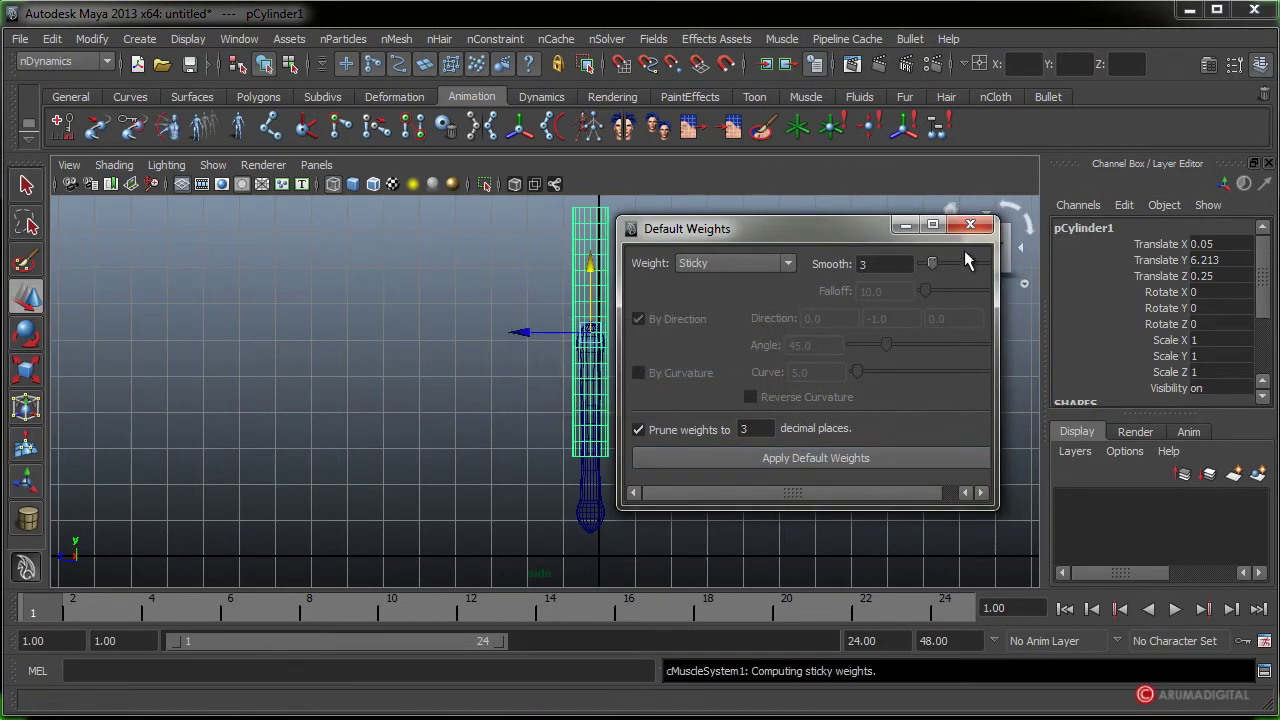
- Nudge pSphere1 to Translate Z -0.559 and reselect the cylinder in the perspective view
click(596, 499)
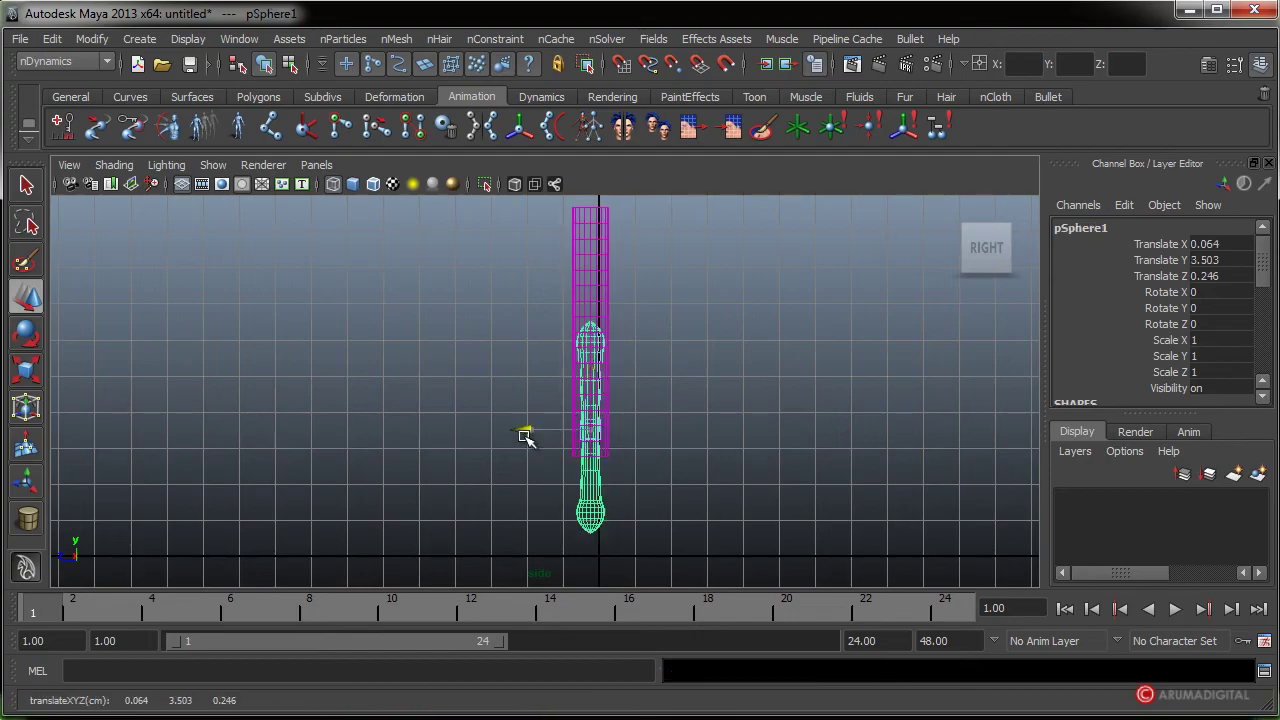
drag(526, 434, 557, 458)
key(space)
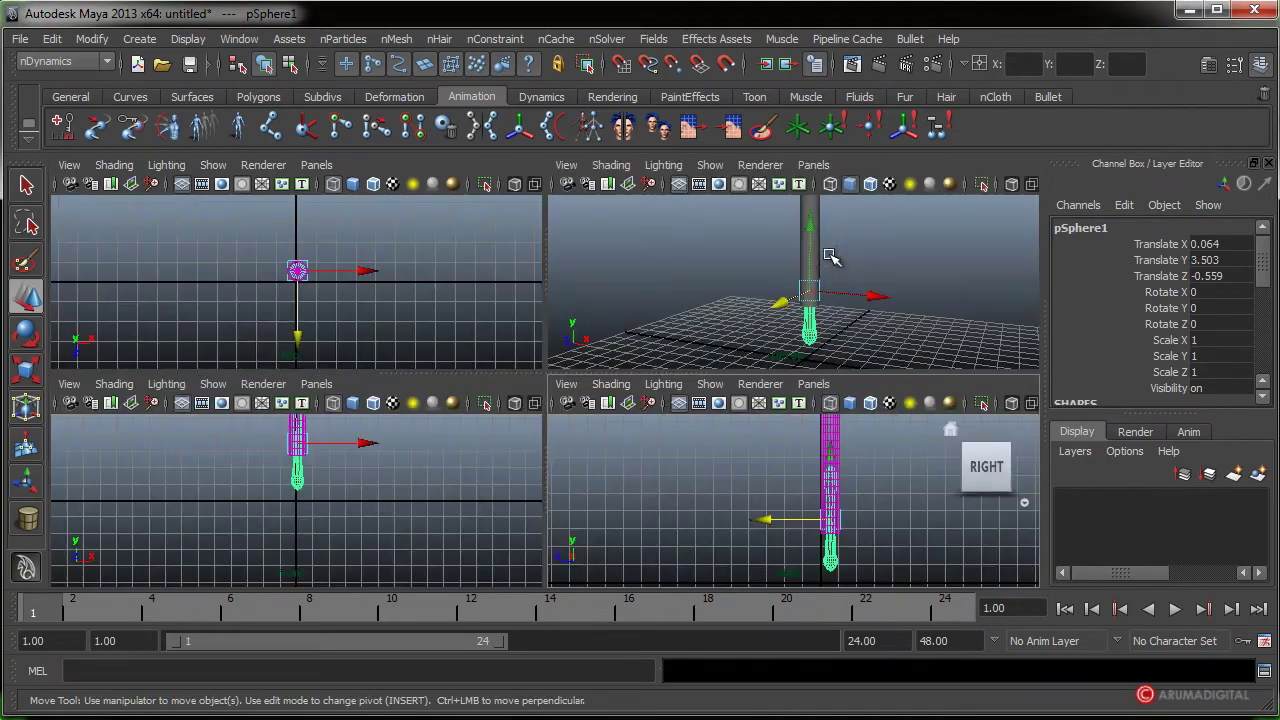
key(space)
alt+drag(676, 332, 706, 380)
click(610, 320)
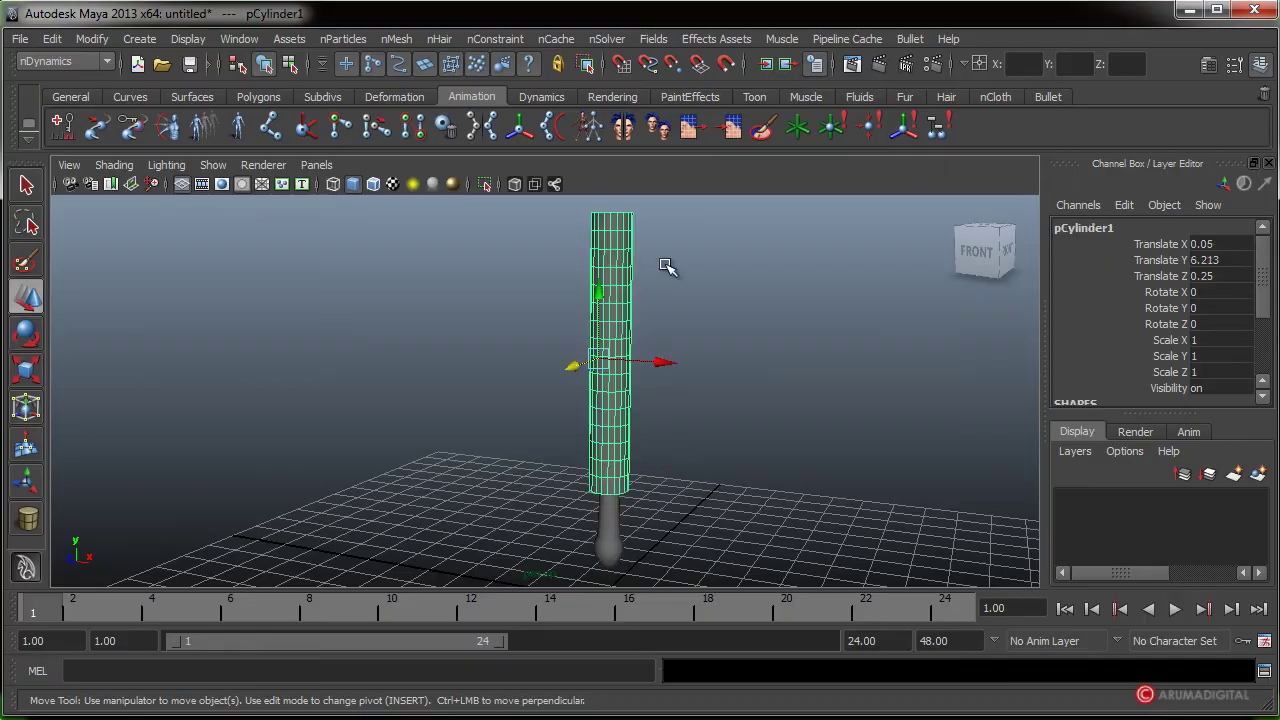
click(782, 40)
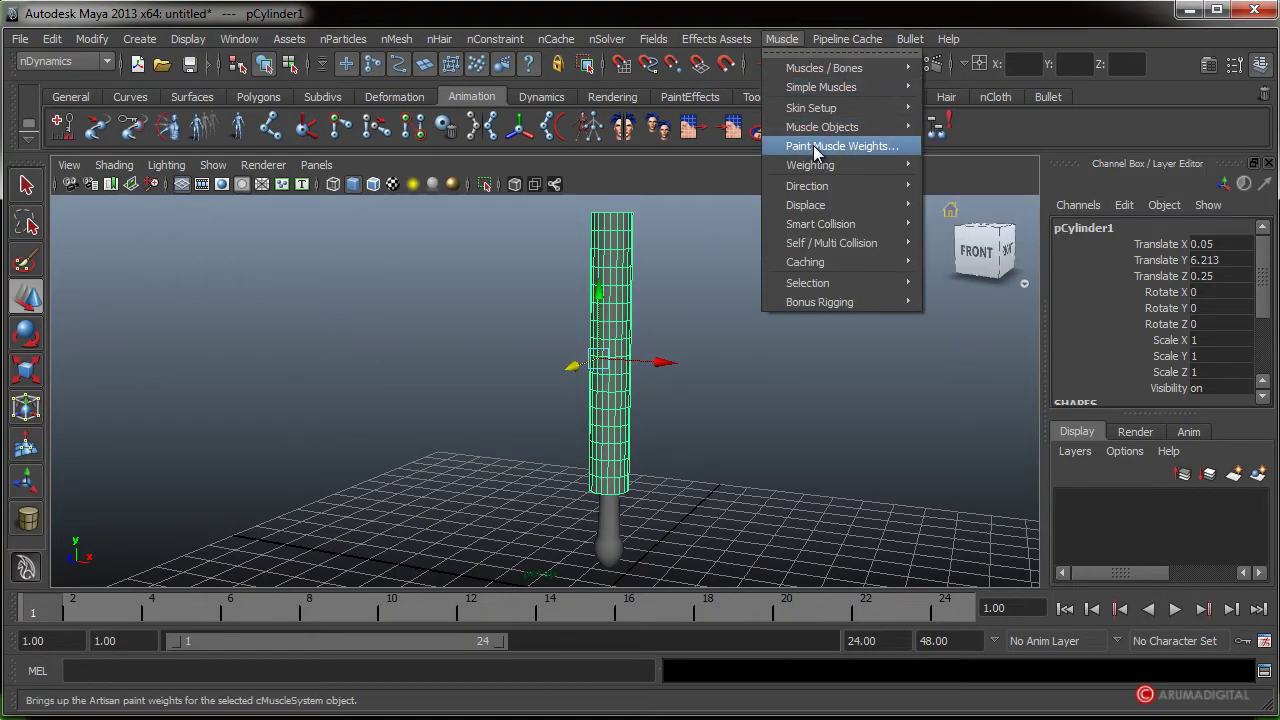
- Paint Sticky weight 0 in Replace mode over the cylinder's top, then close the painting window
click(830, 149)
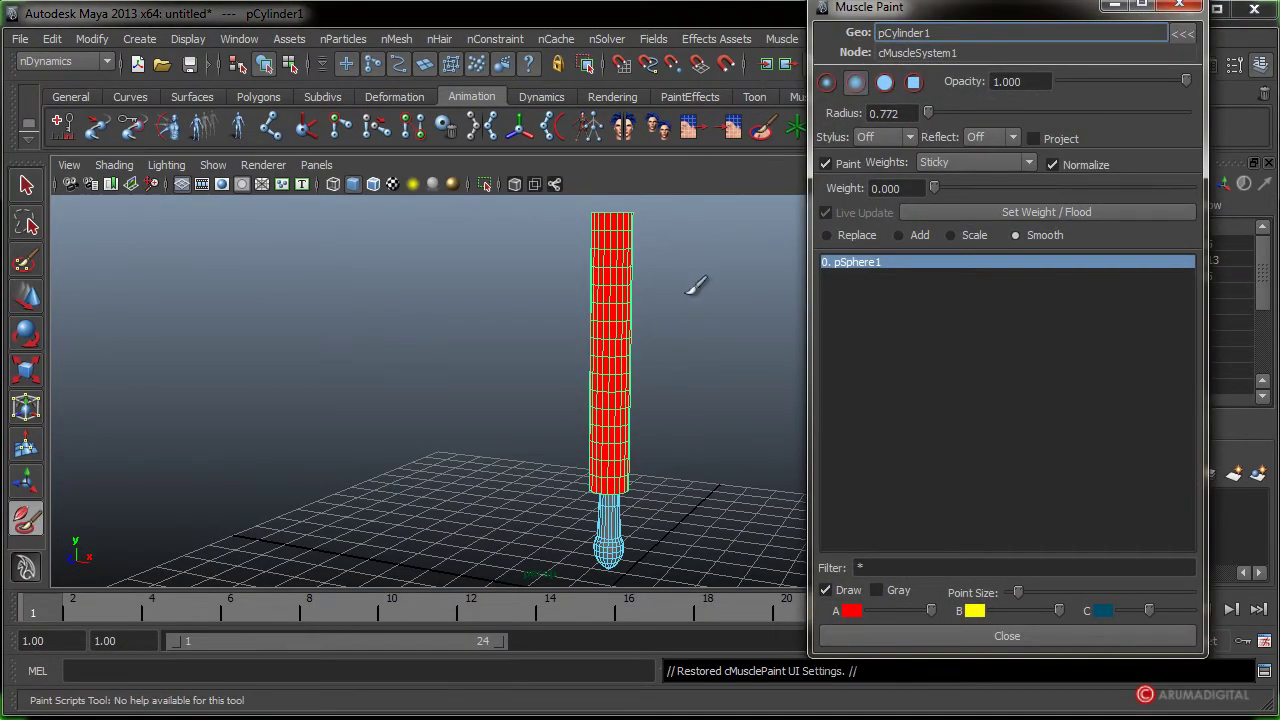
alt+drag(695, 285, 682, 333)
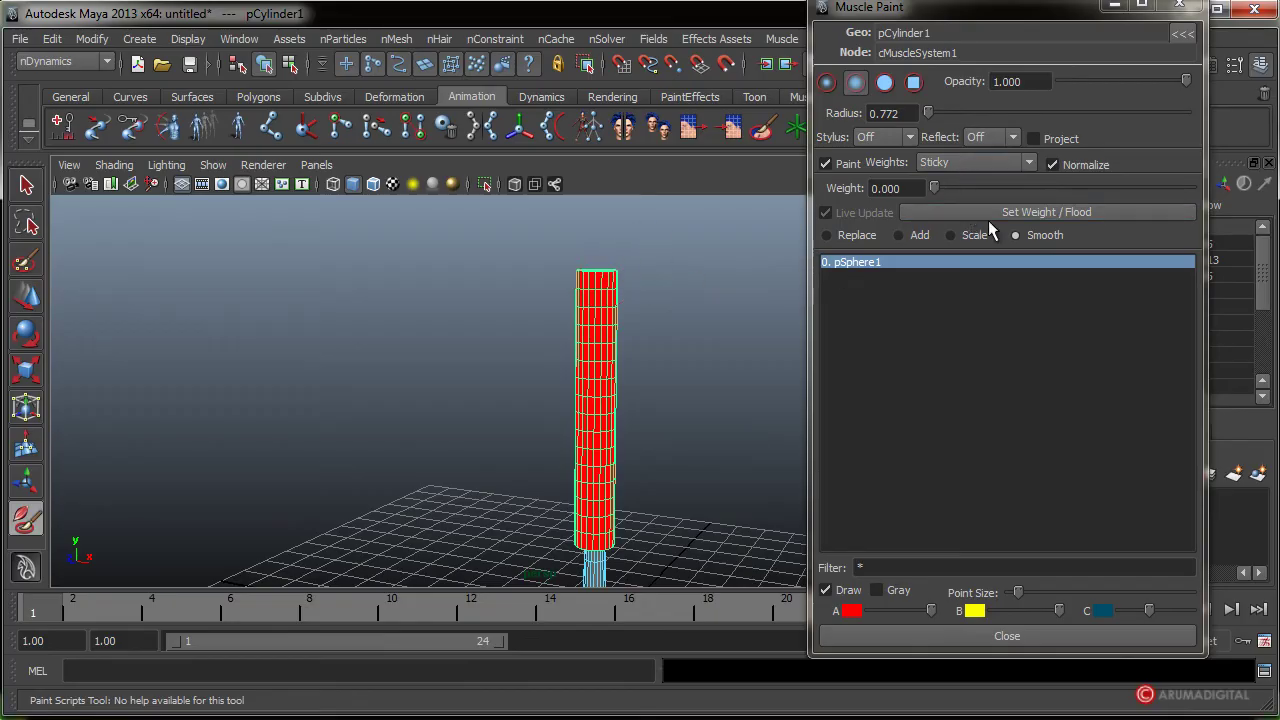
alt+drag(577, 391, 634, 334)
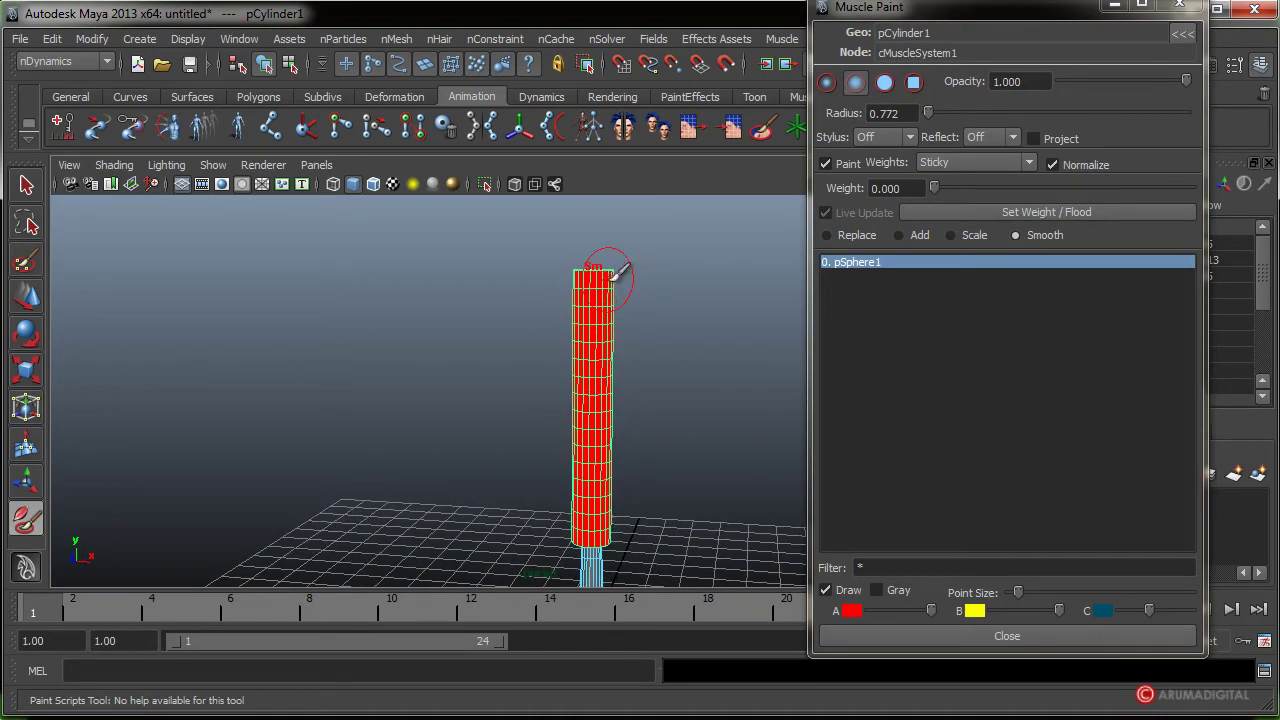
click(852, 235)
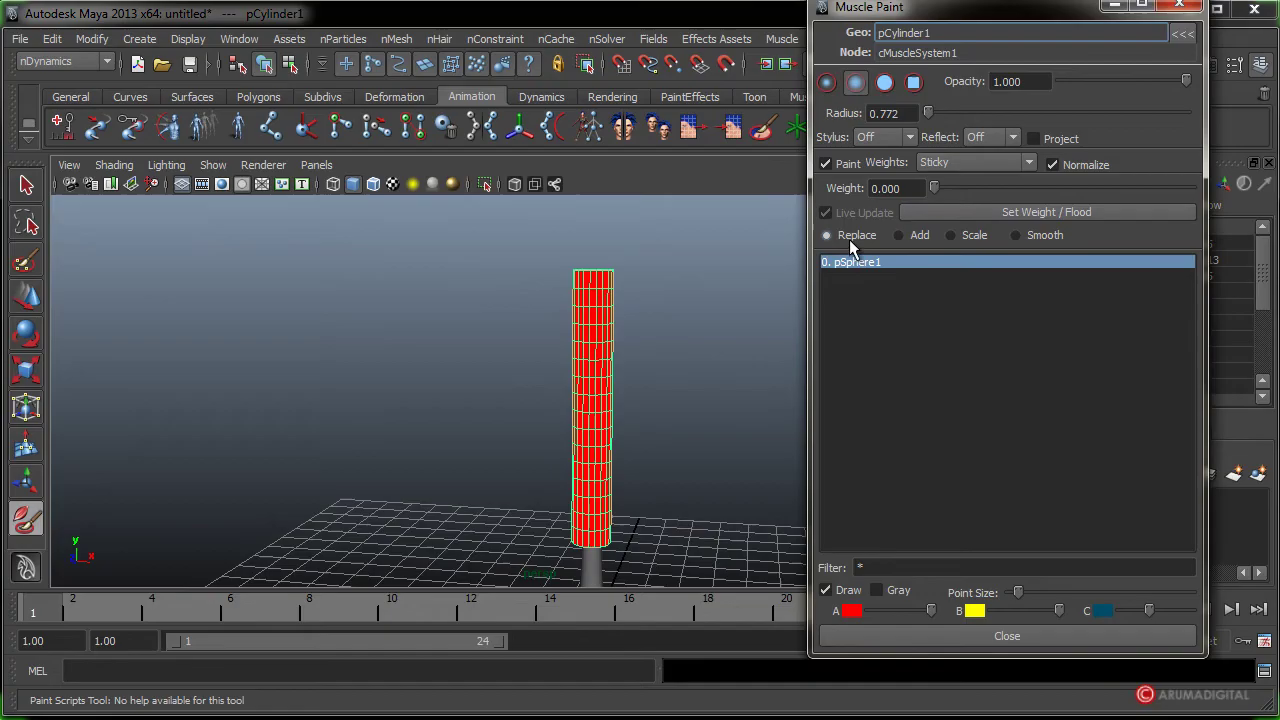
mouse_move(600, 285)
mouse_down()
mouse_move(623, 251)
mouse_move(610, 244)
mouse_move(598, 260)
mouse_move(570, 259)
mouse_move(637, 297)
mouse_up()
mouse_move(537, 357)
alt+mouse_down()
mouse_move(550, 290)
mouse_move(545, 305)
mouse_move(745, 360)
mouse_move(505, 330)
alt+mouse_up()
alt+drag(634, 363, 597, 380)
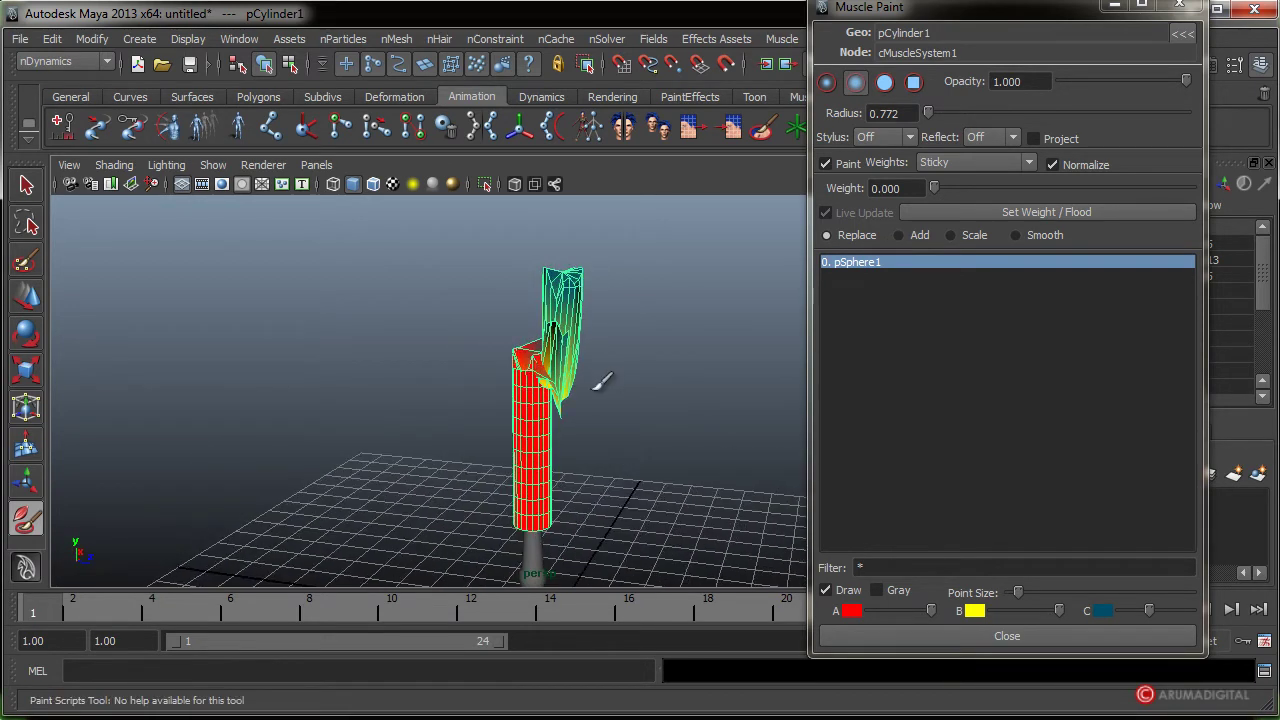
mouse_move(577, 264)
mouse_down()
mouse_move(590, 270)
mouse_move(571, 276)
mouse_up()
mouse_move(560, 455)
alt+mouse_down()
mouse_move(666, 434)
mouse_move(480, 409)
alt+mouse_up()
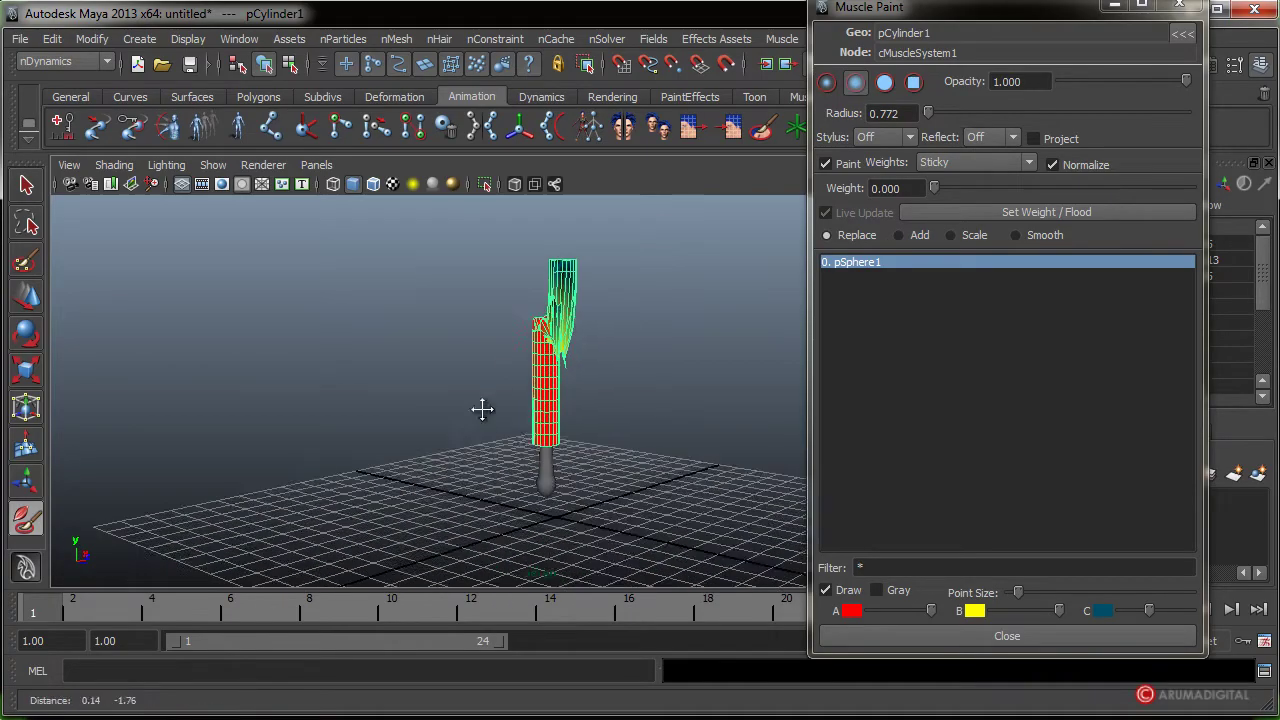
click(1180, 7)
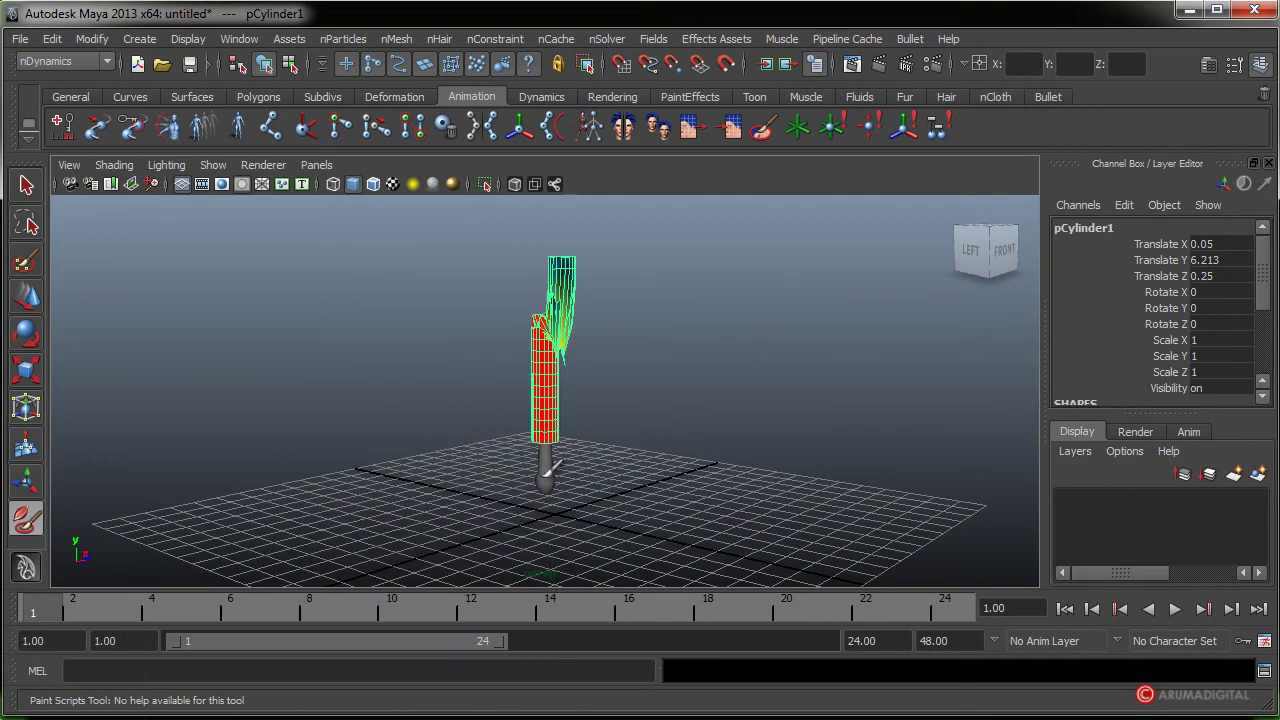
- Move pSphere1 to Translate X 4.915 so the cylinder bends like an elbow
key(w)
click(546, 478)
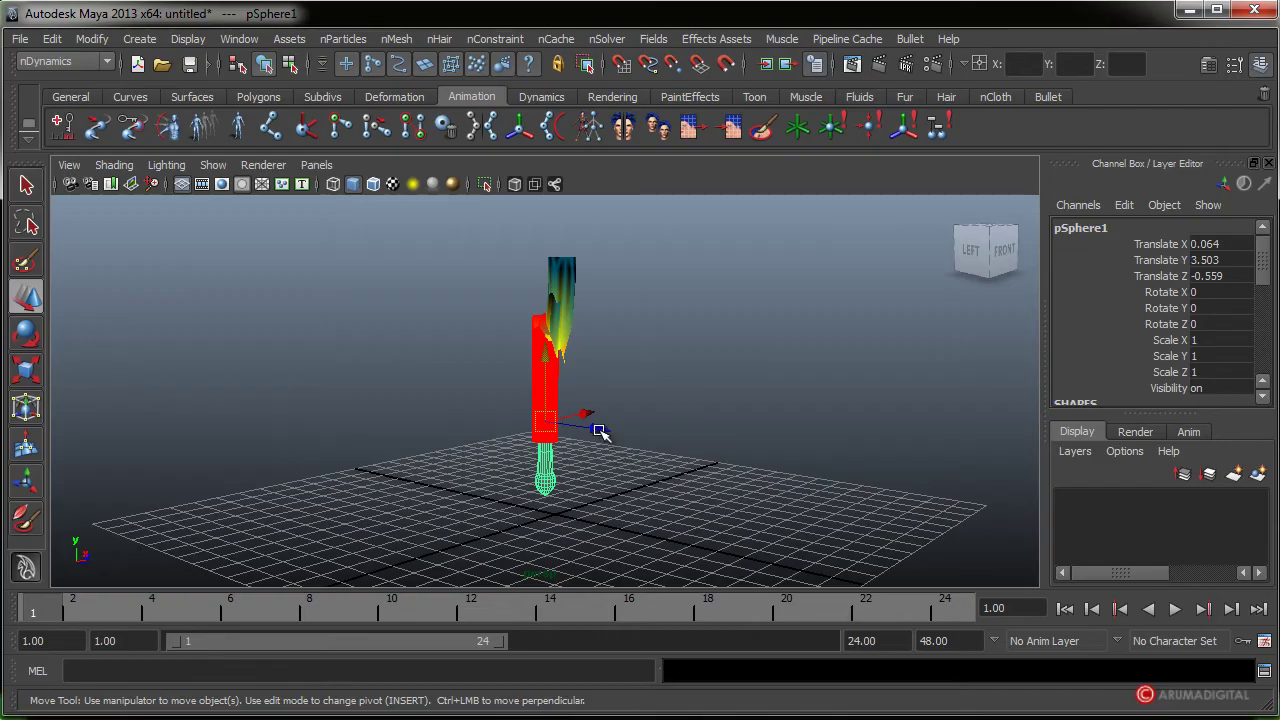
drag(624, 461, 893, 467)
key(ctrl+z)
middle_drag(737, 463, 603, 460)
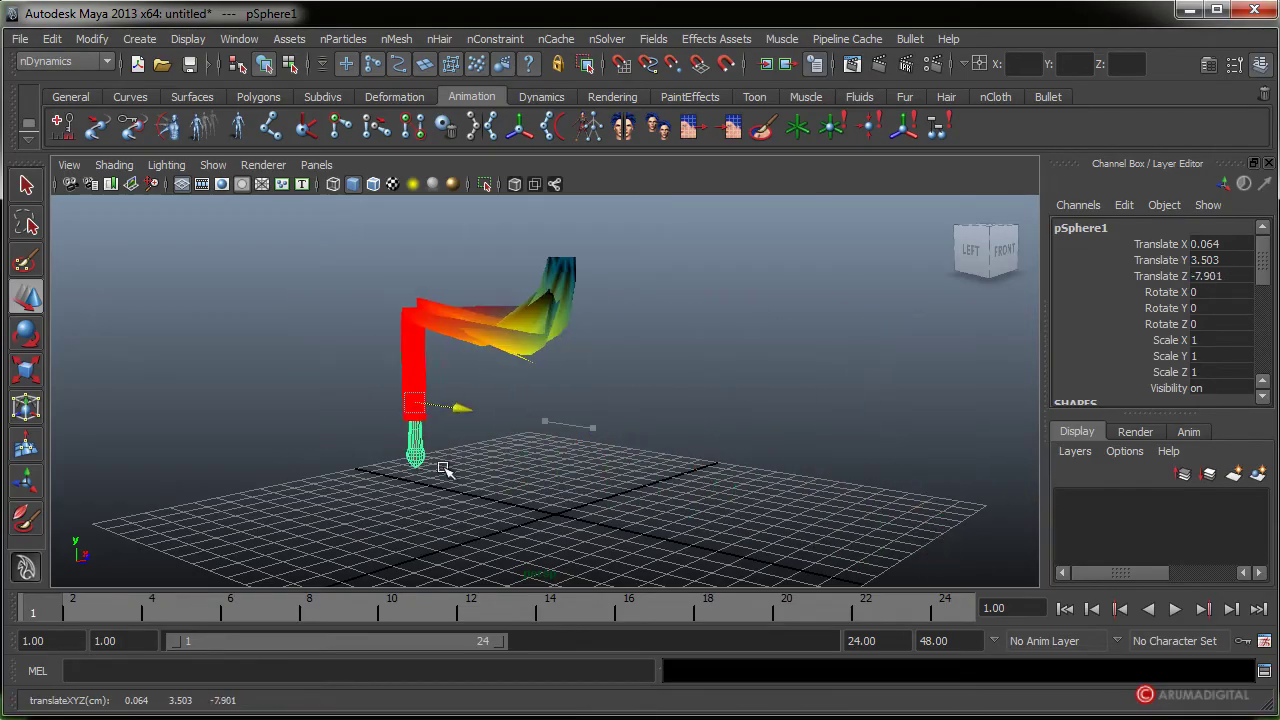
alt+drag(603, 460, 500, 429)
drag(436, 396, 749, 434)
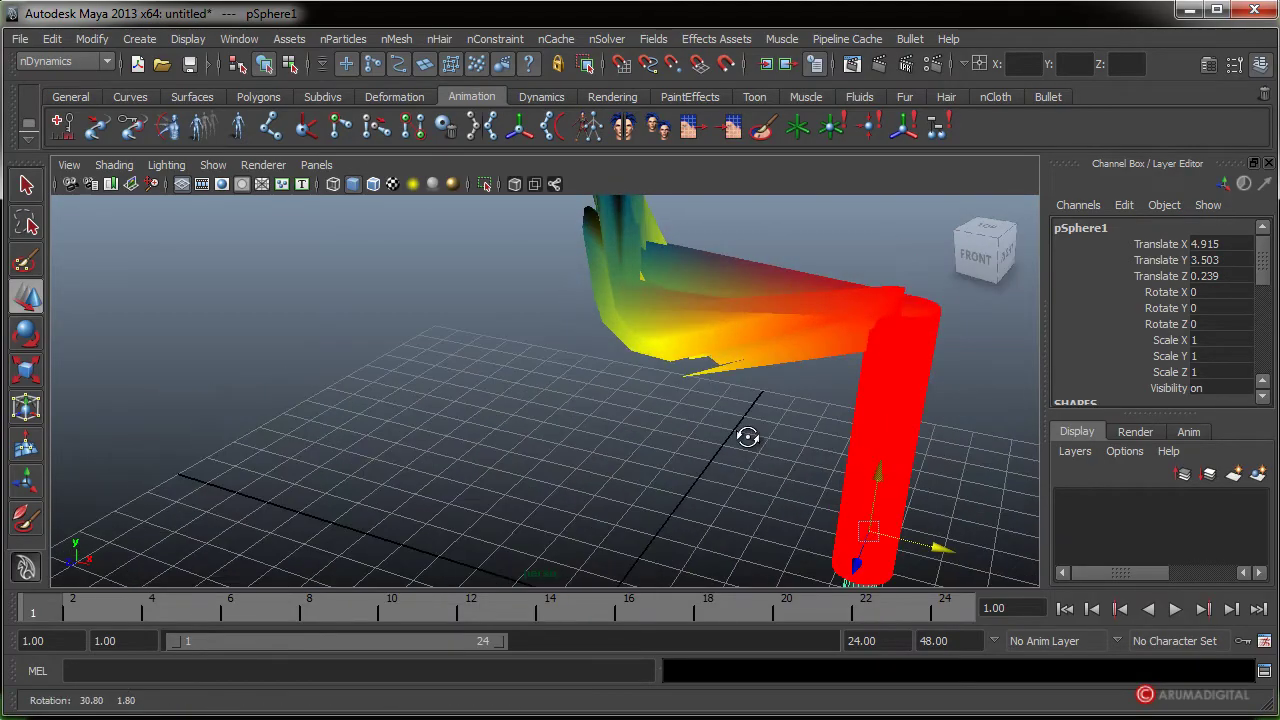
alt+right_drag(749, 434, 762, 388)
- Select the bent cylinder and orbit to a front view of it
click(760, 500)
alt+right_drag(760, 500, 443, 486)
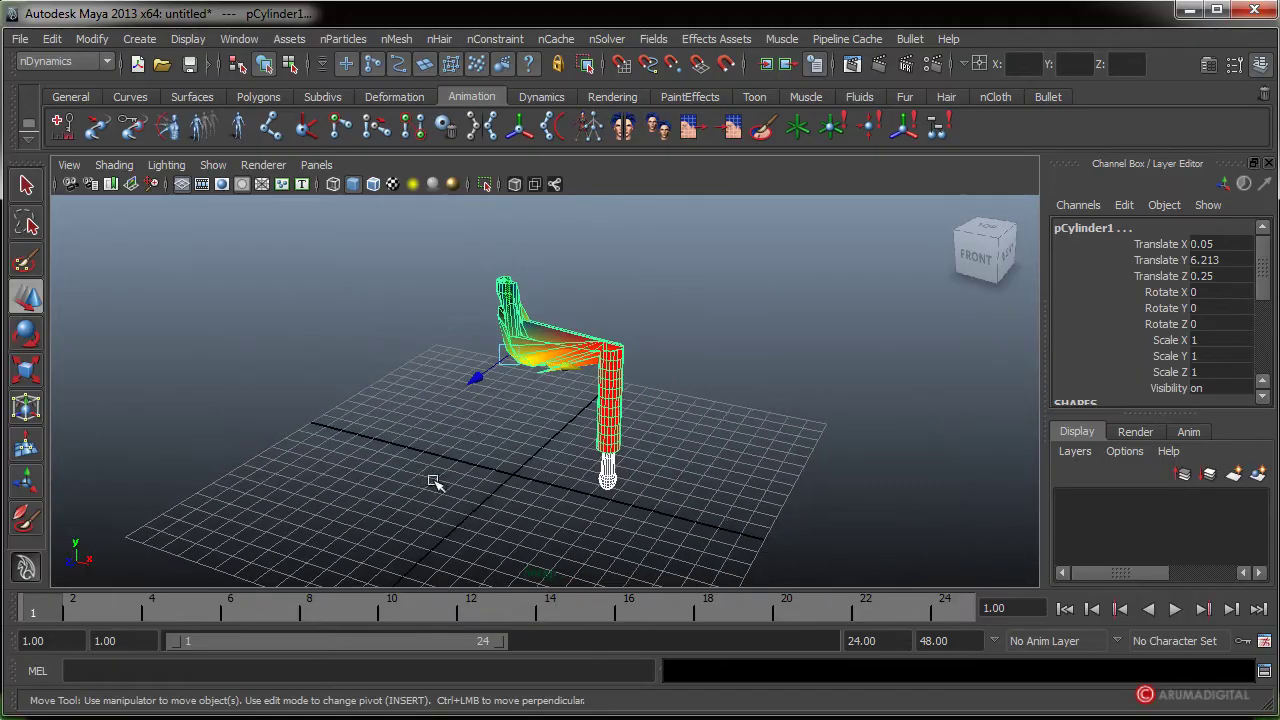
alt+drag(443, 486, 618, 464)
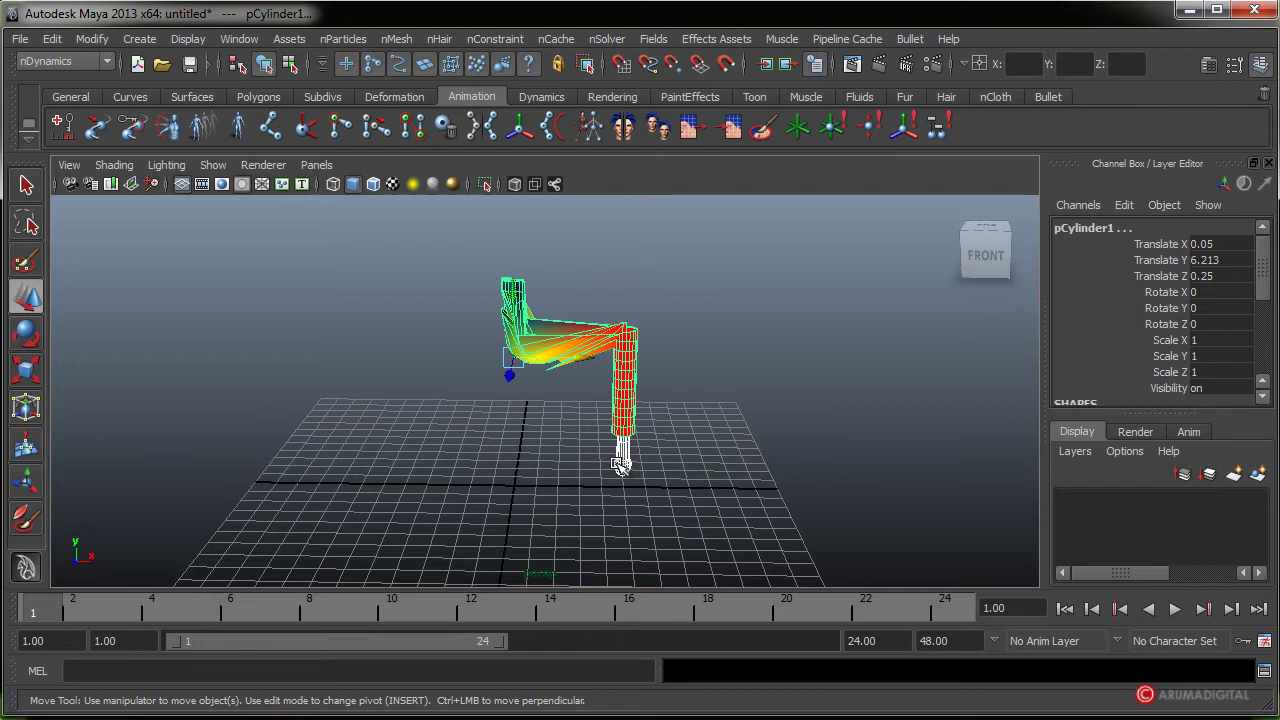
alt+drag(621, 465, 650, 468)
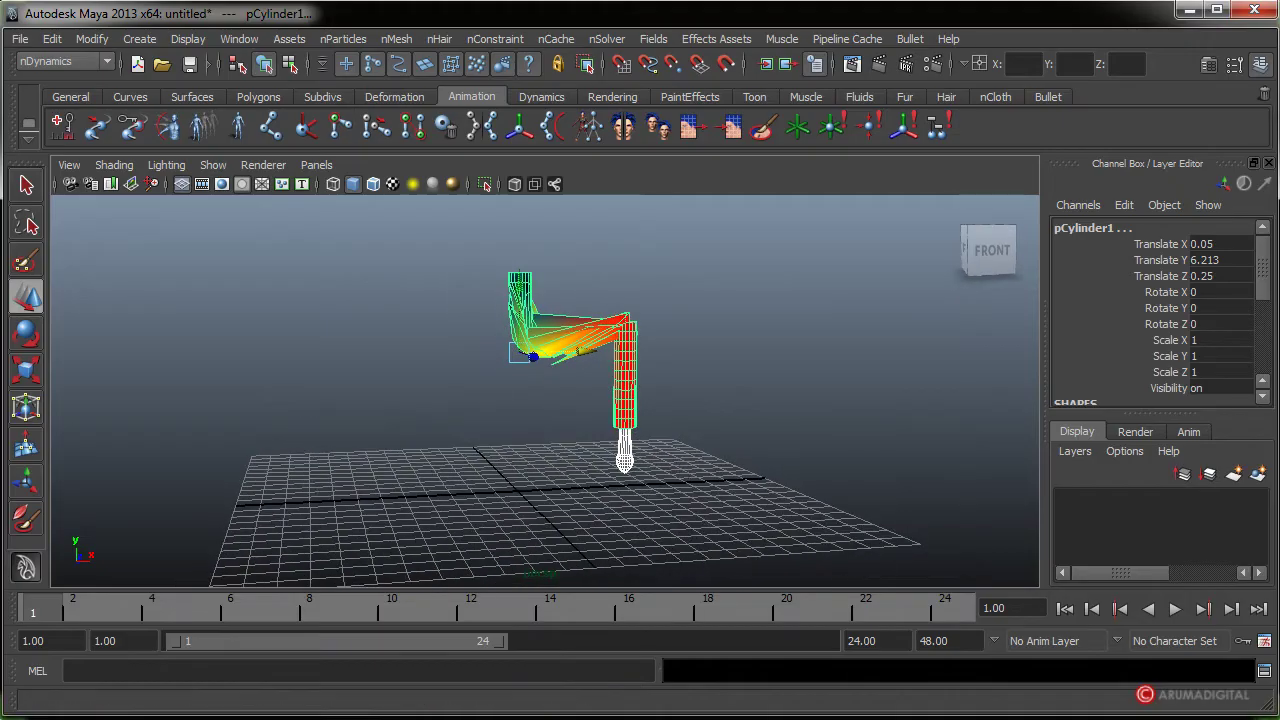
- Review the Channel Box inputs, hide it again, and go to File for a new scene
click(1261, 64)
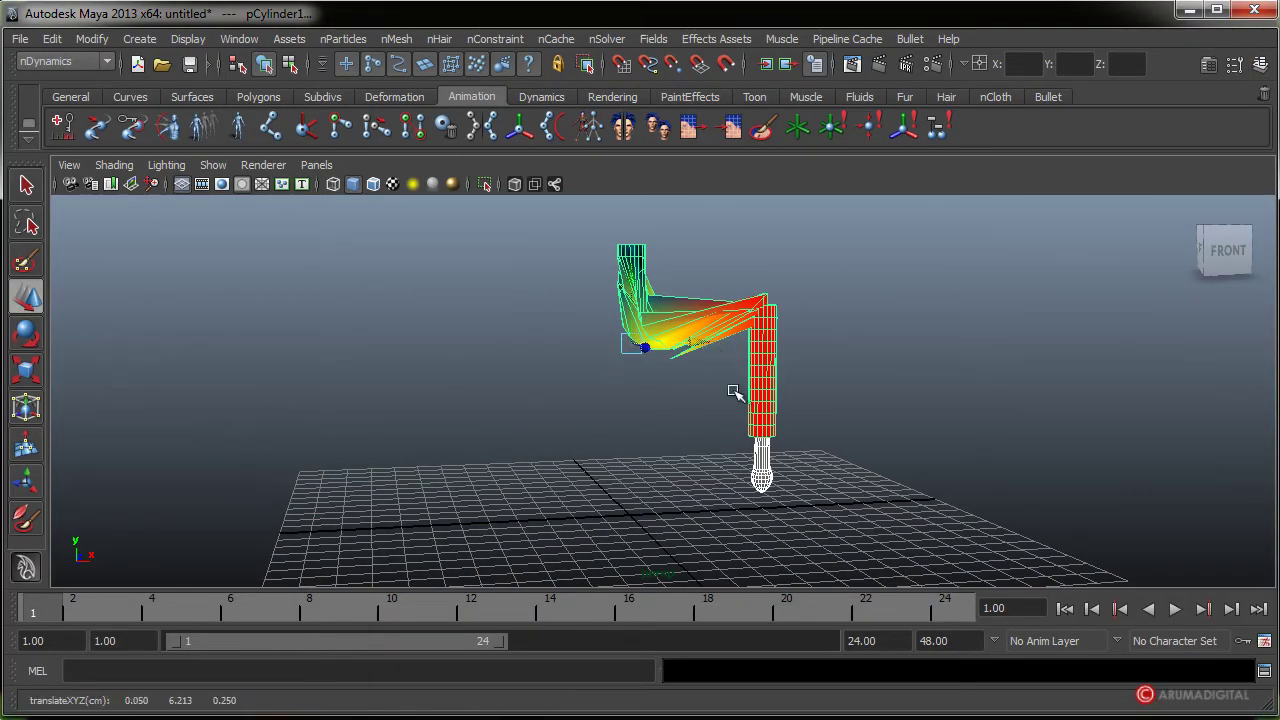
click(1261, 64)
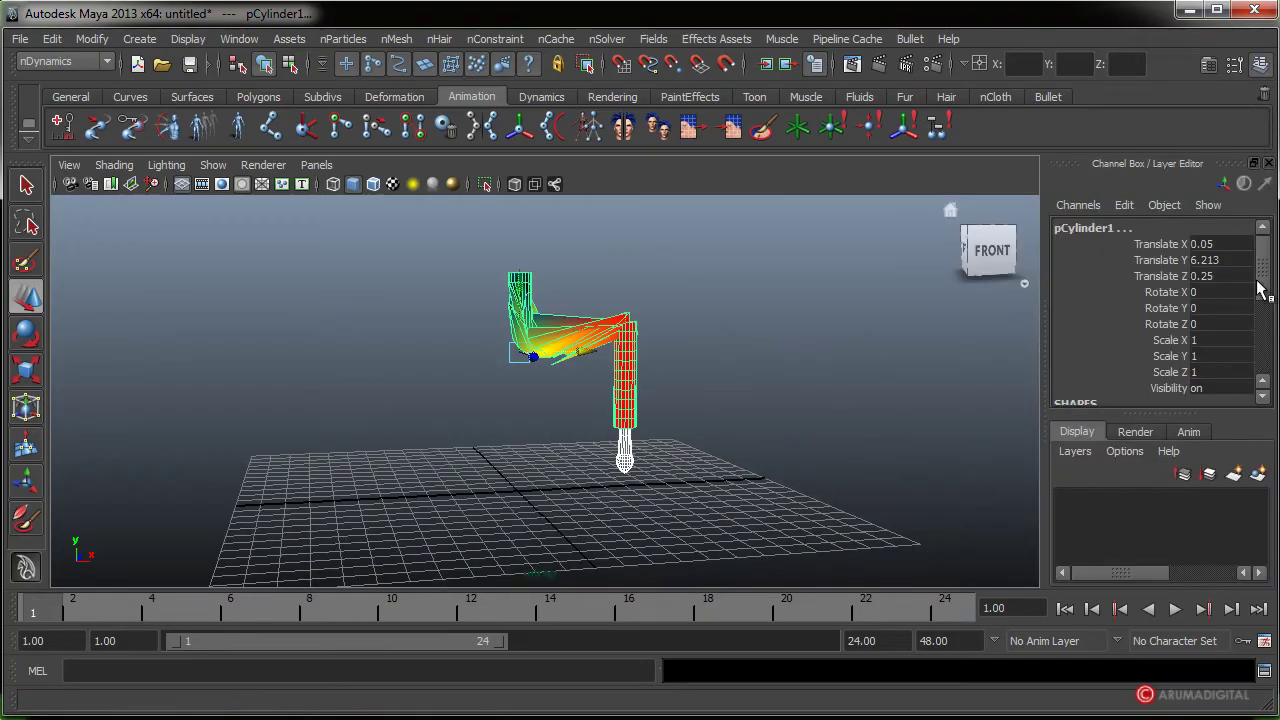
drag(1261, 284, 1265, 370)
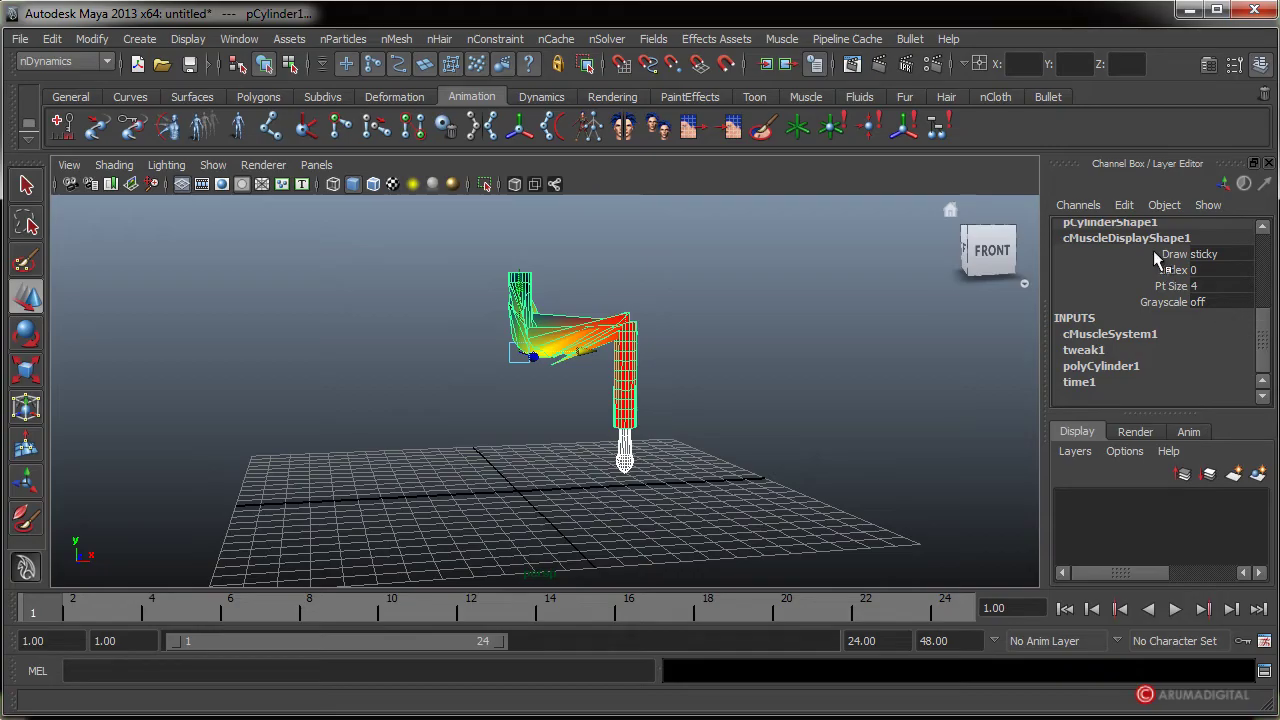
alt+drag(391, 431, 640, 418)
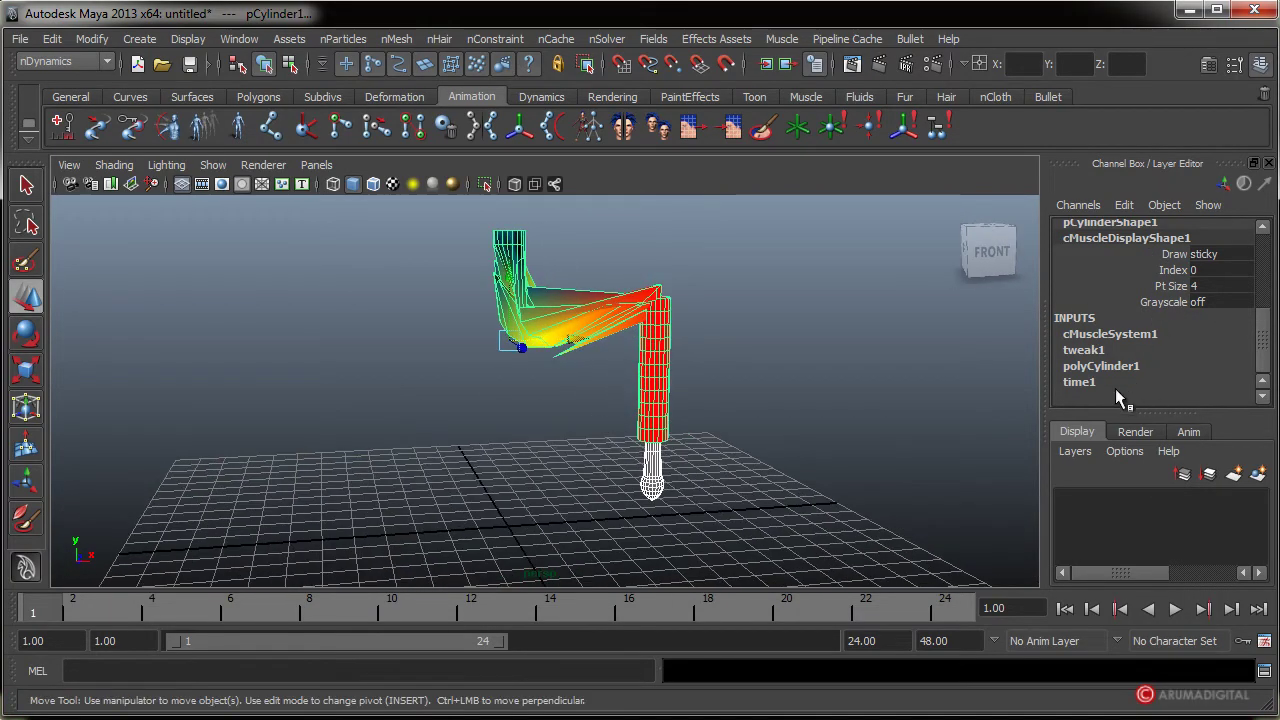
alt+drag(585, 366, 644, 361)
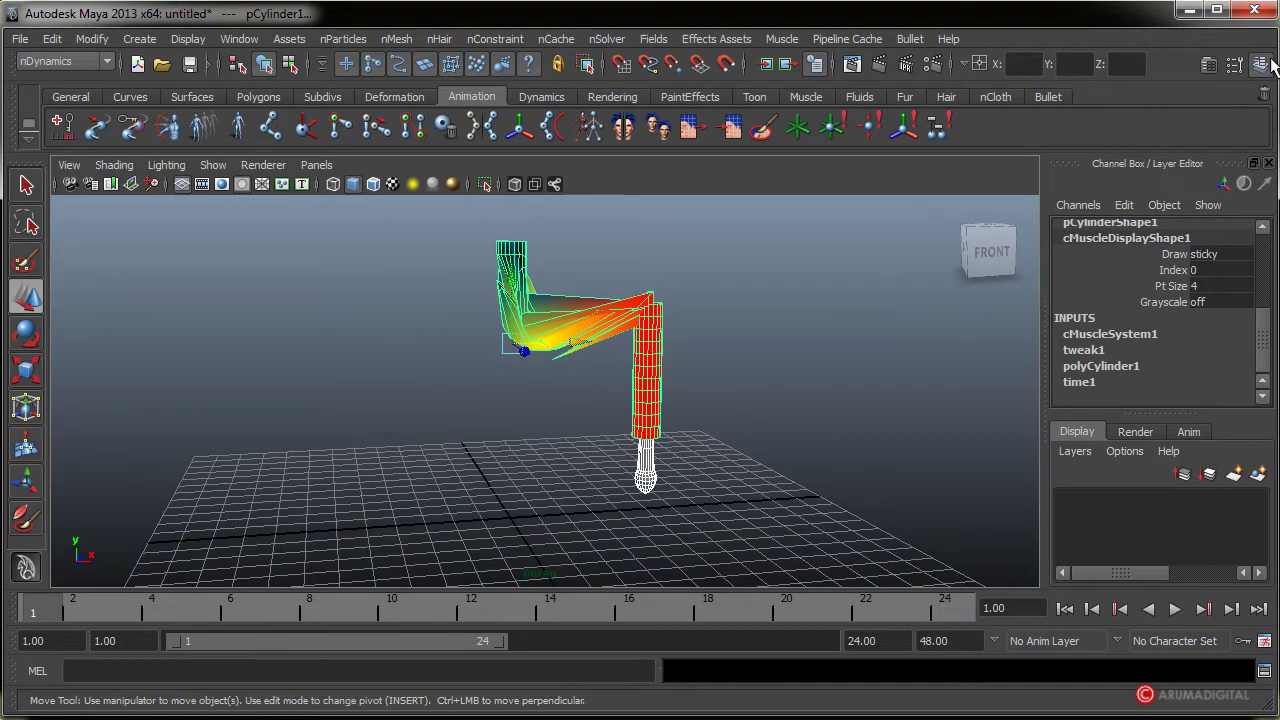
click(1262, 64)
scroll(563, 434, down, 2)
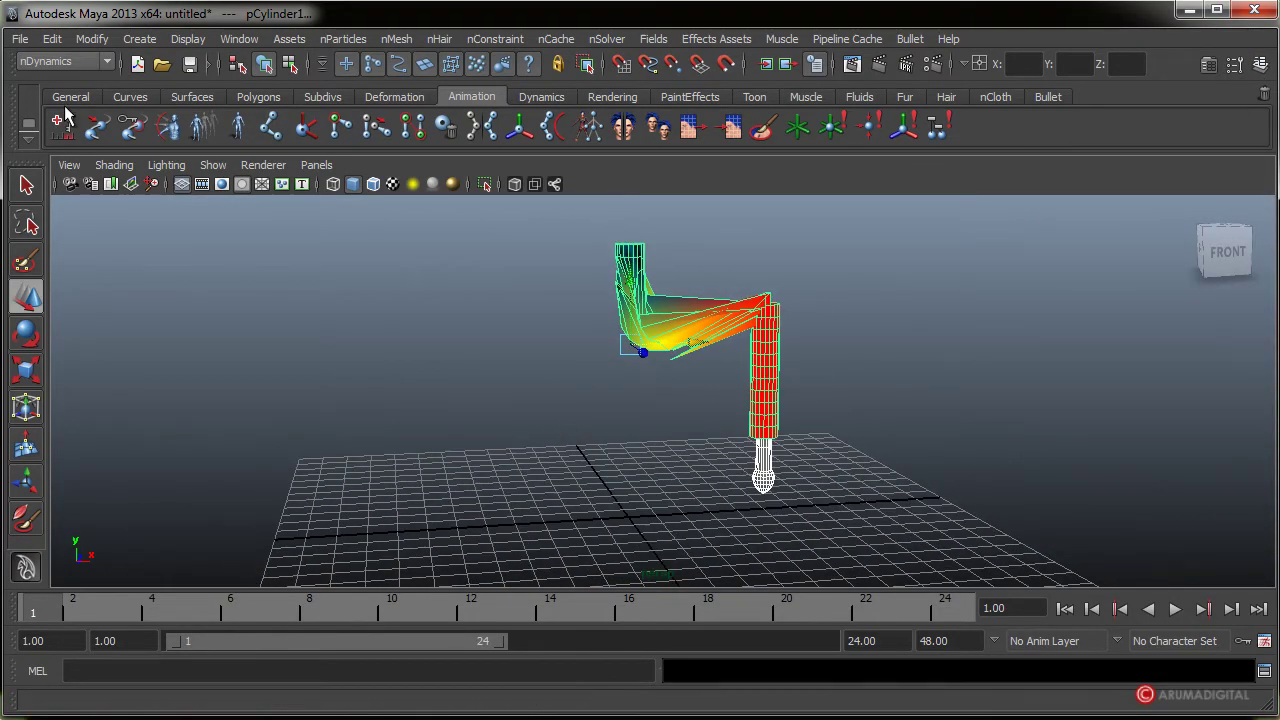
click(20, 38)
- Start a new empty scene, discarding the unsaved muscle setup
click(45, 62)
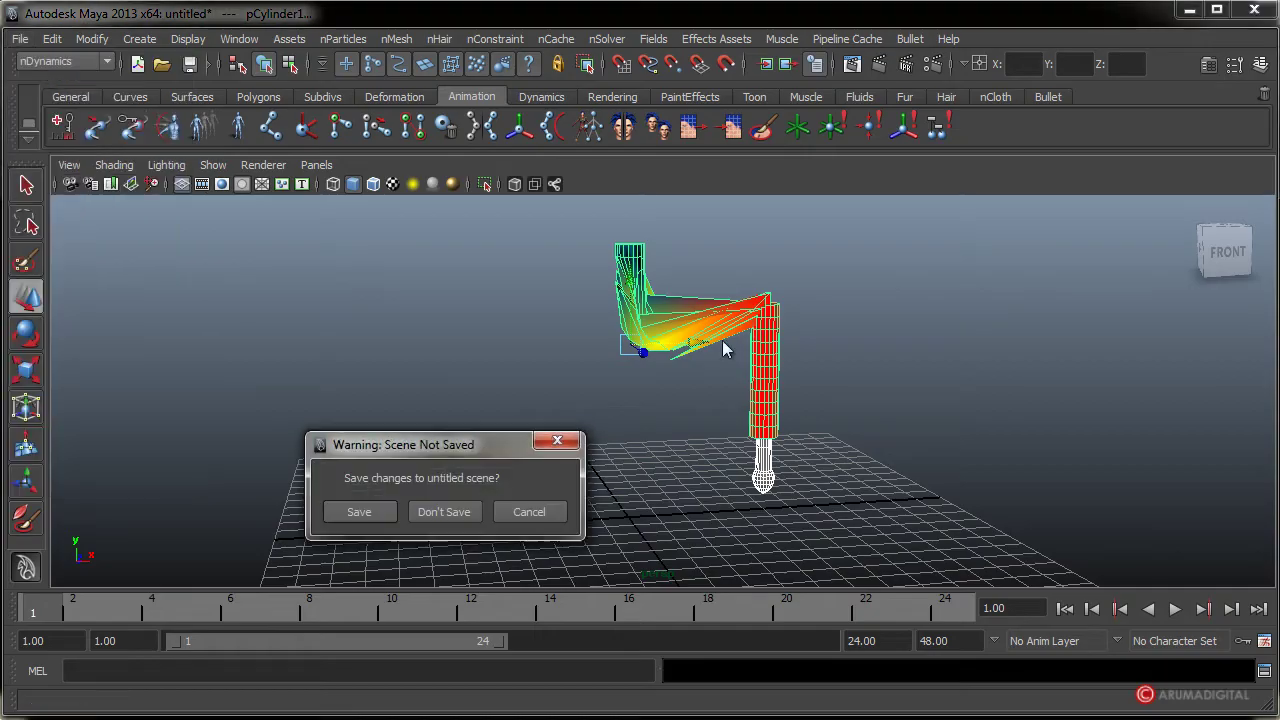
click(470, 512)
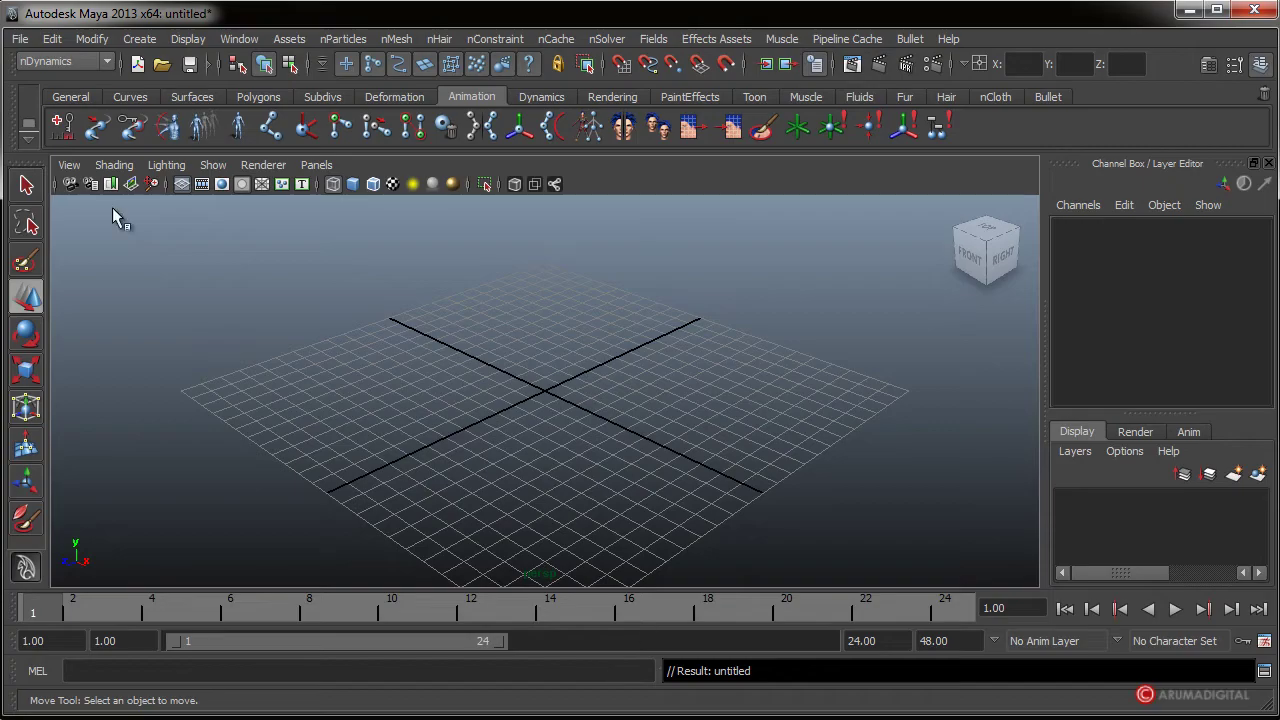
click(152, 40)
- Create a polygon sphere and a NURBS sphere on the grid
mouse_move(157, 72)
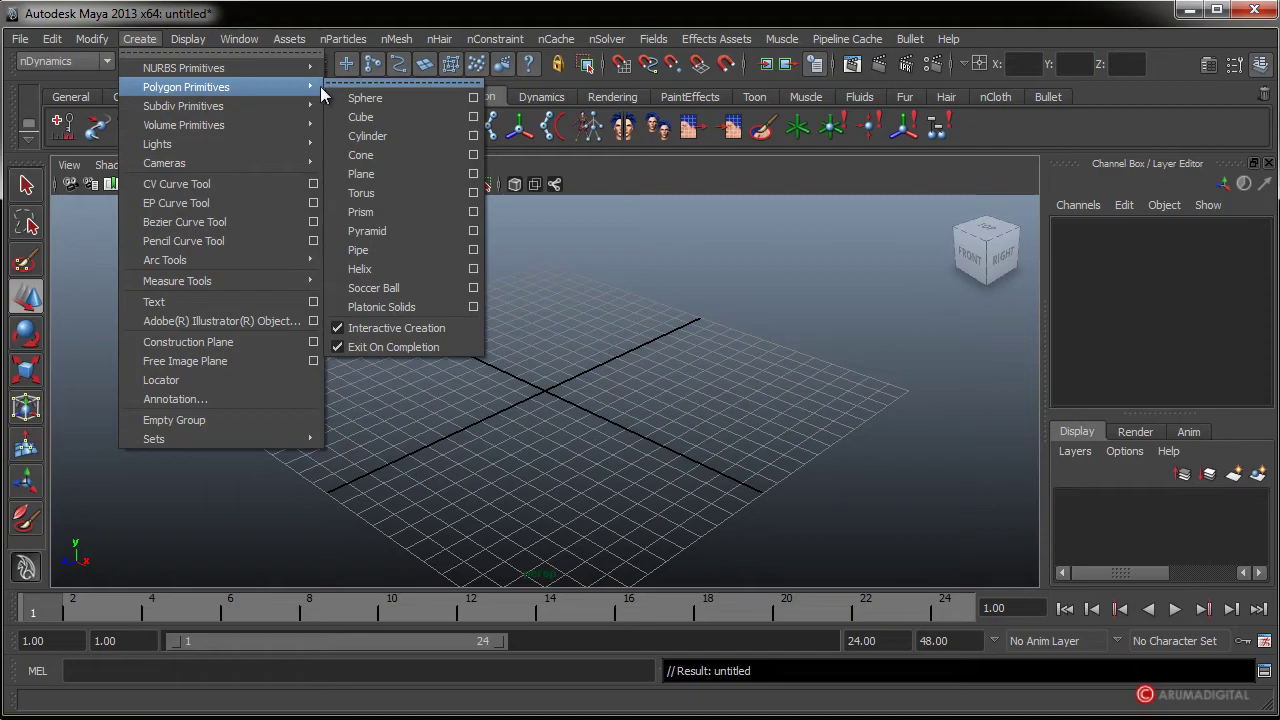
click(393, 97)
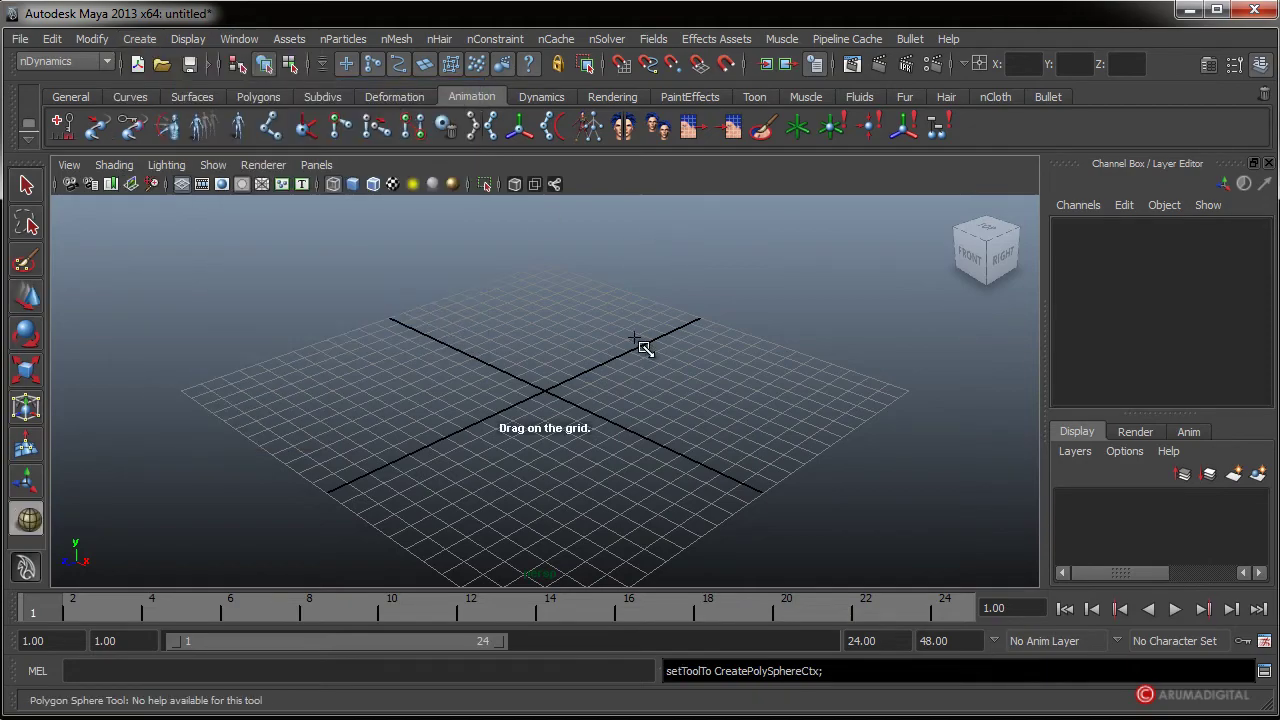
mouse_move(643, 346)
mouse_down()
mouse_move(651, 357)
mouse_move(668, 348)
mouse_up()
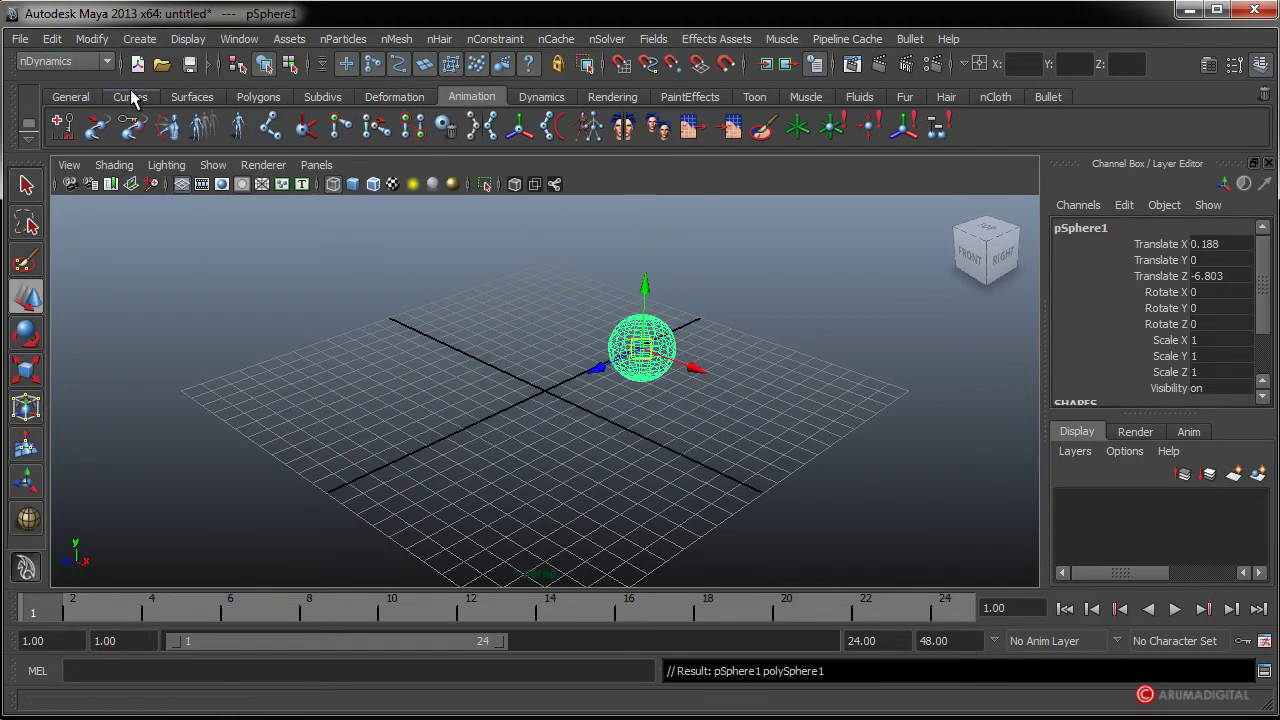
click(143, 41)
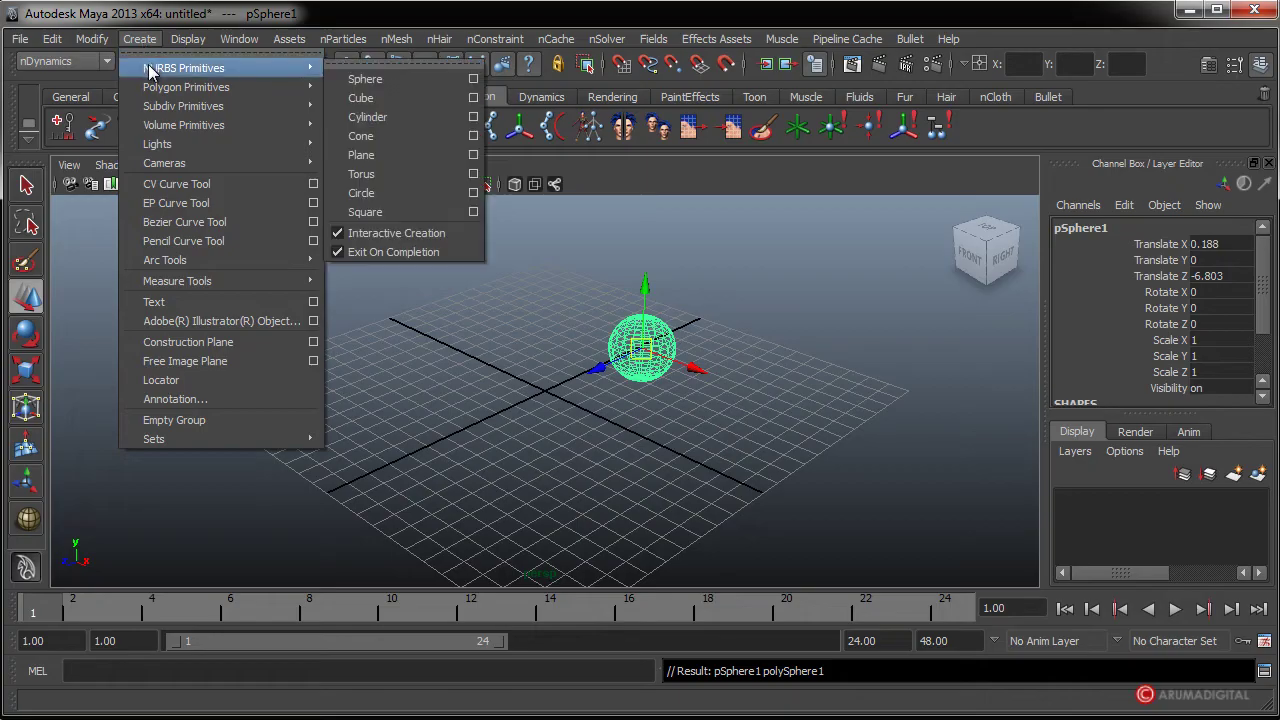
mouse_move(171, 105)
mouse_move(179, 74)
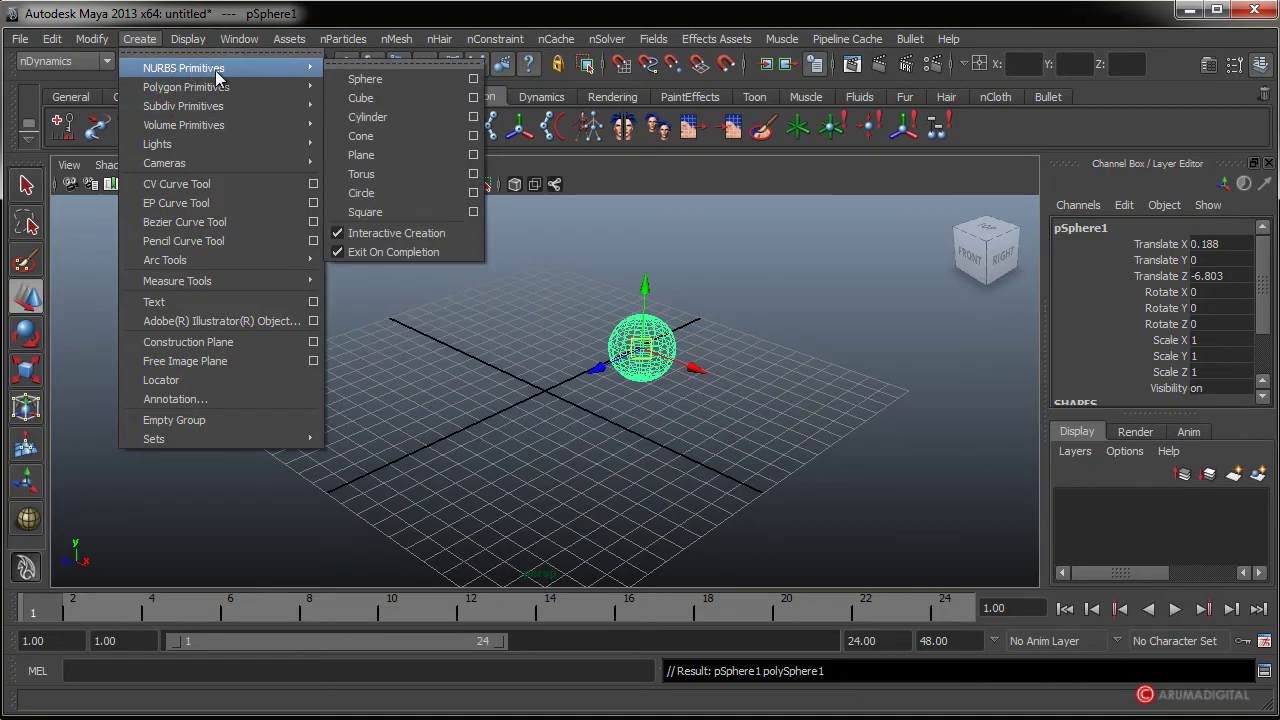
click(365, 79)
drag(433, 445, 568, 432)
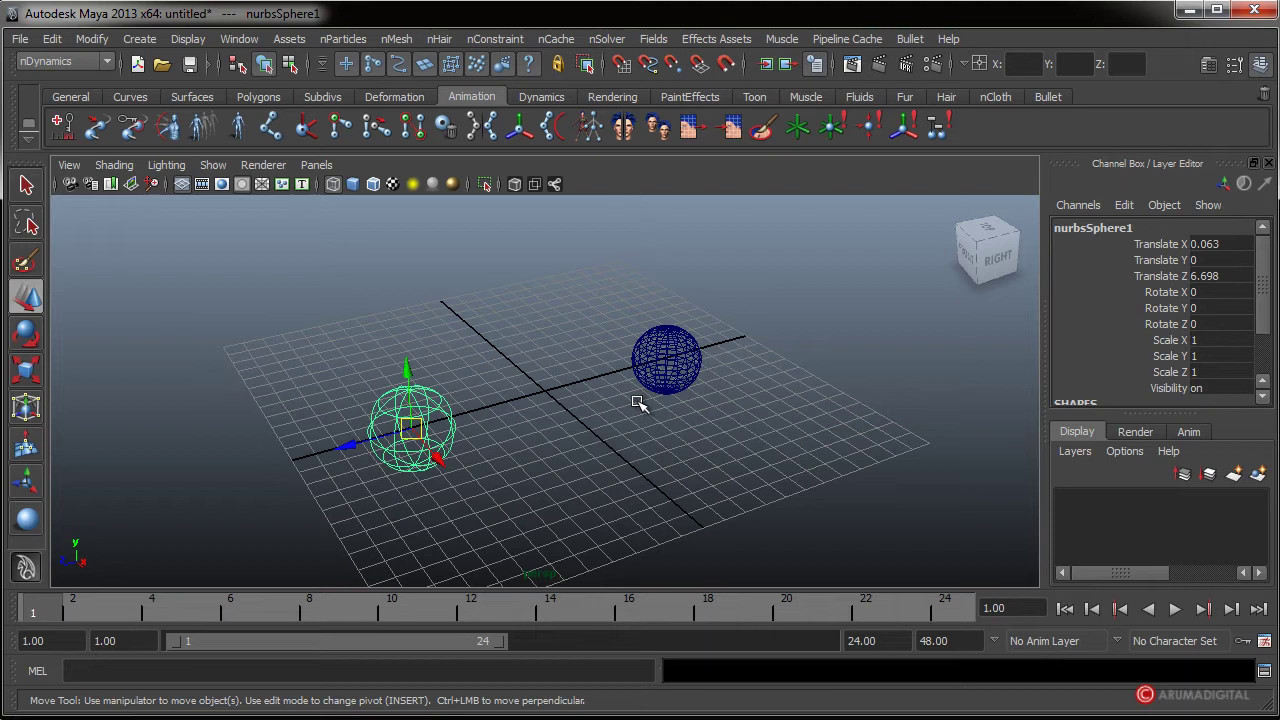
- Switch to smooth shaded display and pick one face on the right polygon sphere
key(5)
mouse_move(617, 457)
alt+mouse_down()
mouse_move(486, 466)
mouse_move(729, 434)
alt+mouse_up()
alt+right_drag(729, 434, 794, 394)
right_click(698, 356)
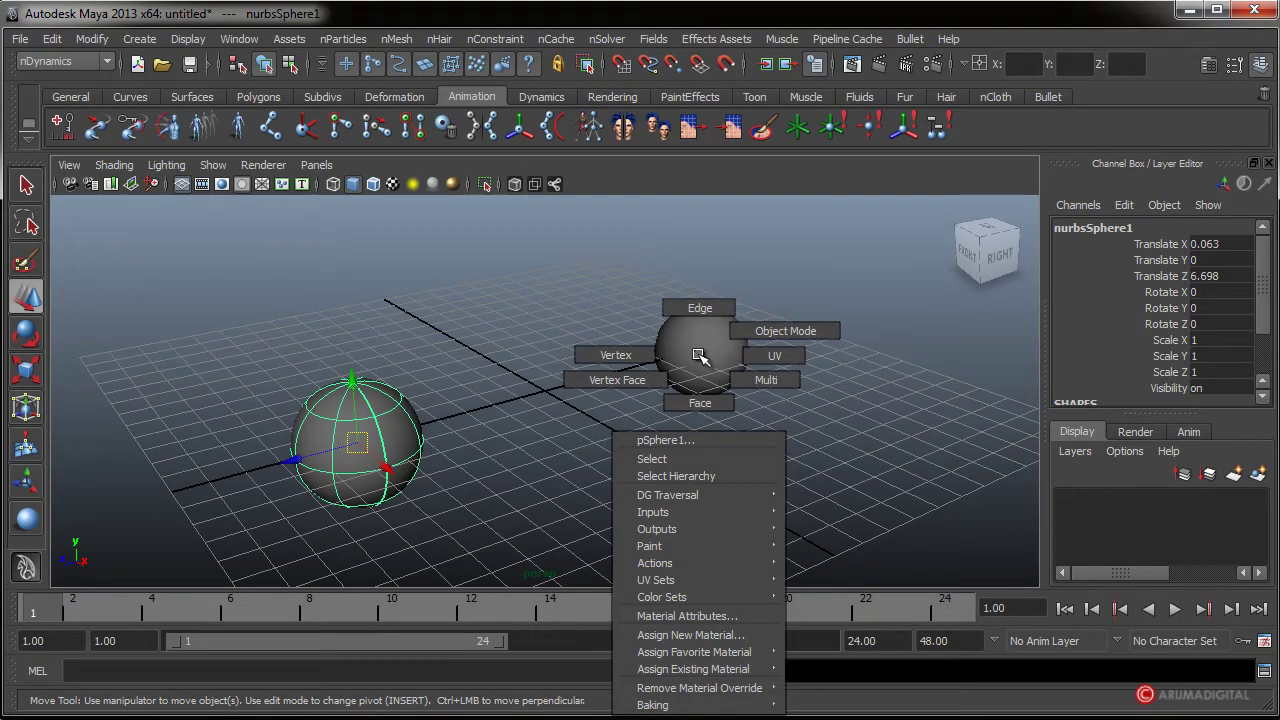
right_drag(698, 356, 712, 400)
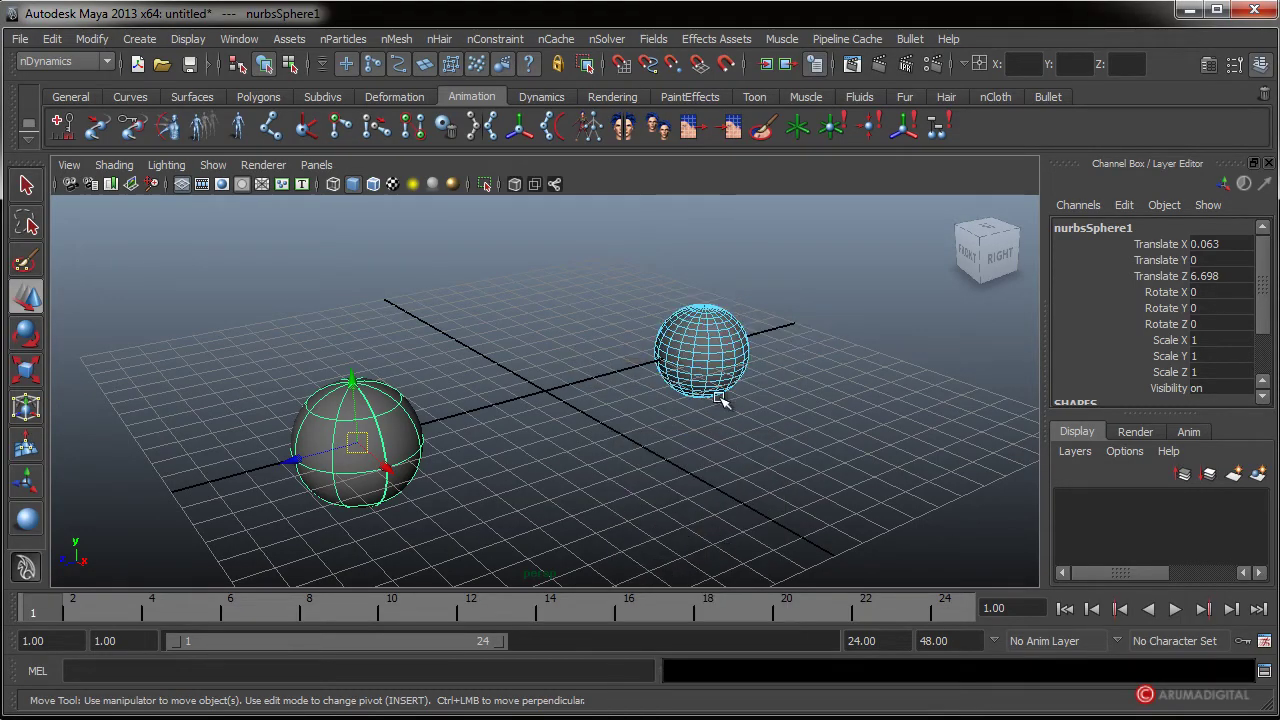
click(678, 347)
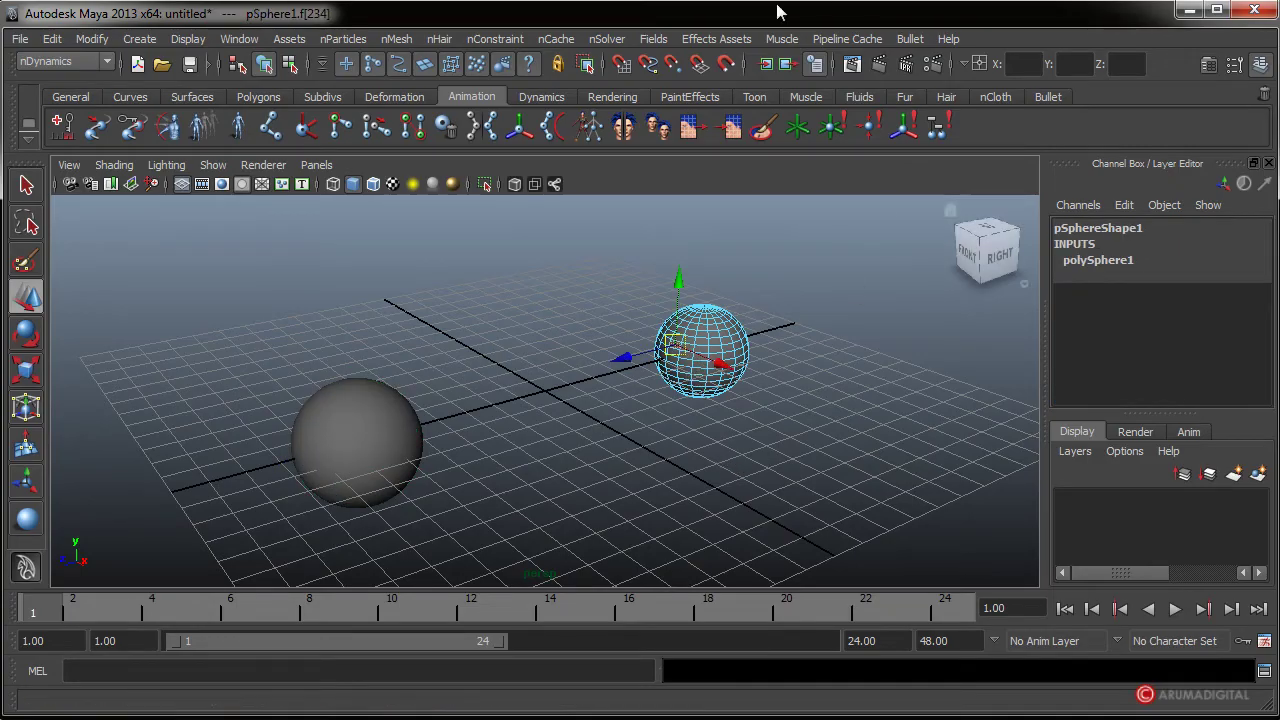
- Add surface-attach locator cMuscleSurfAttach1 on the picked polygon face
click(781, 39)
mouse_move(804, 302)
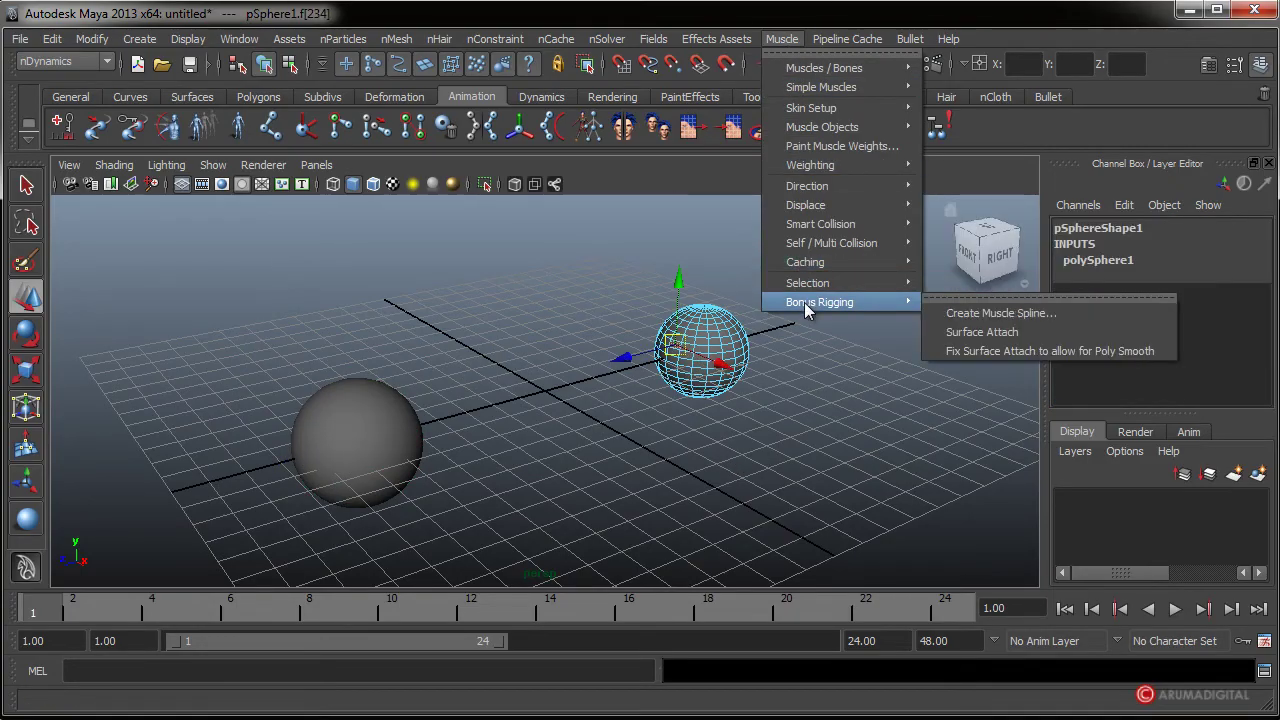
click(986, 334)
- Pick a surface point on the NURBS sphere and attach cMuscleSurfAttach2 there
alt+drag(593, 381, 725, 340)
alt+drag(594, 423, 331, 389)
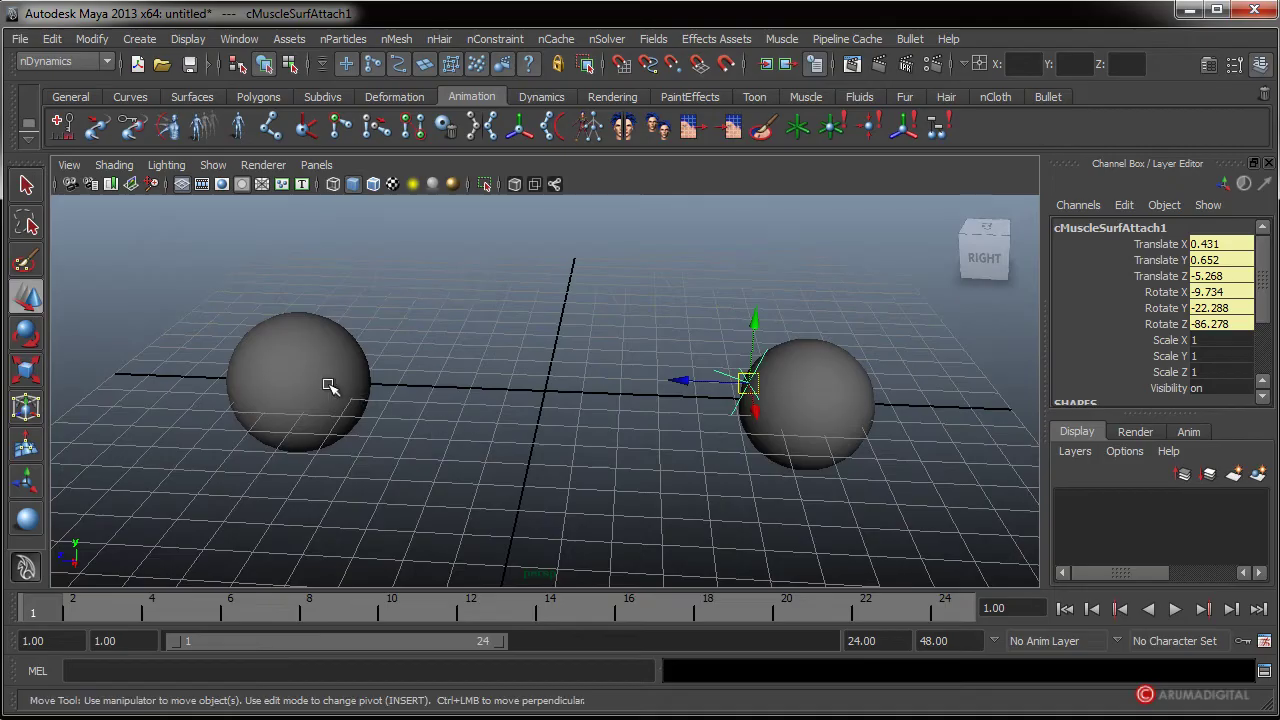
right_click(337, 369)
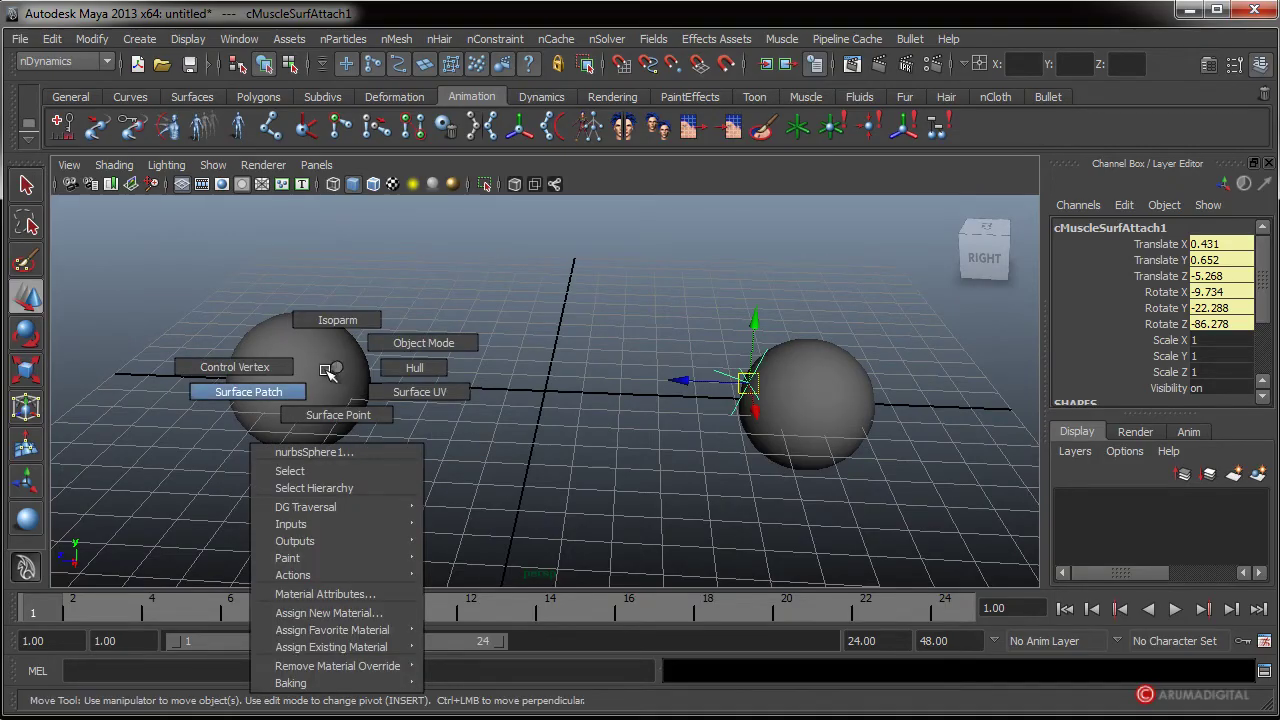
click(340, 396)
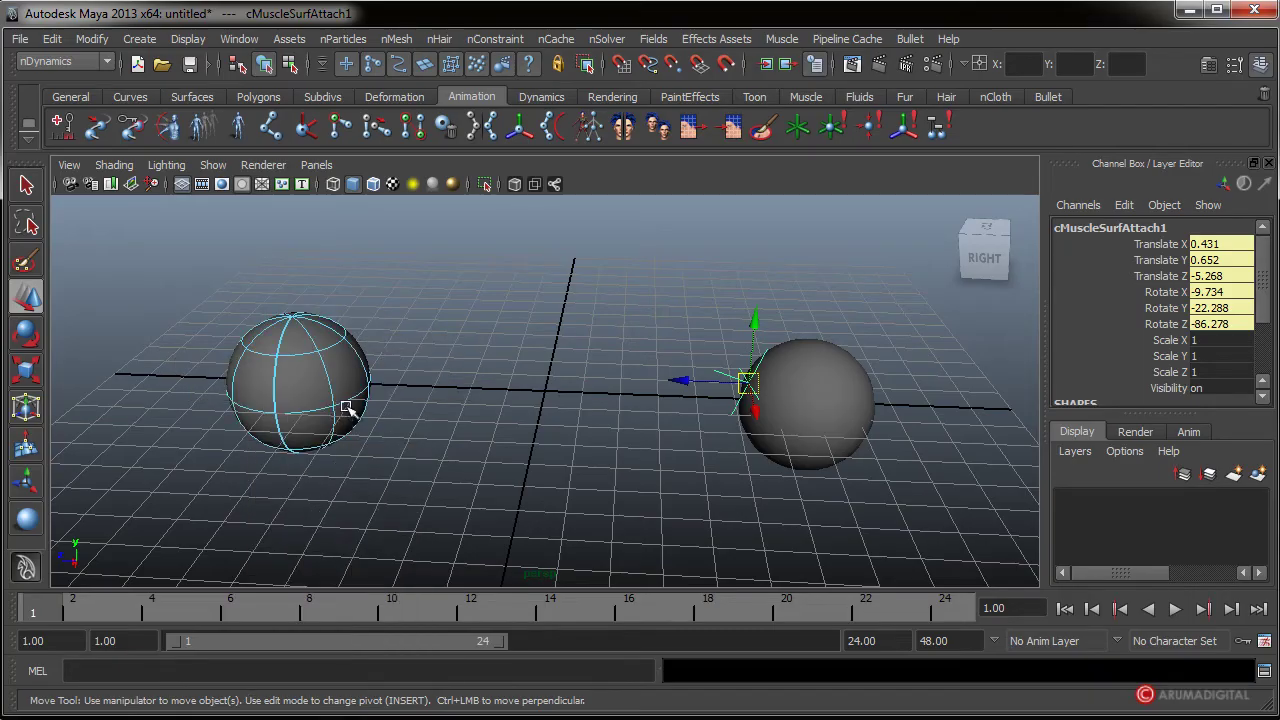
click(345, 358)
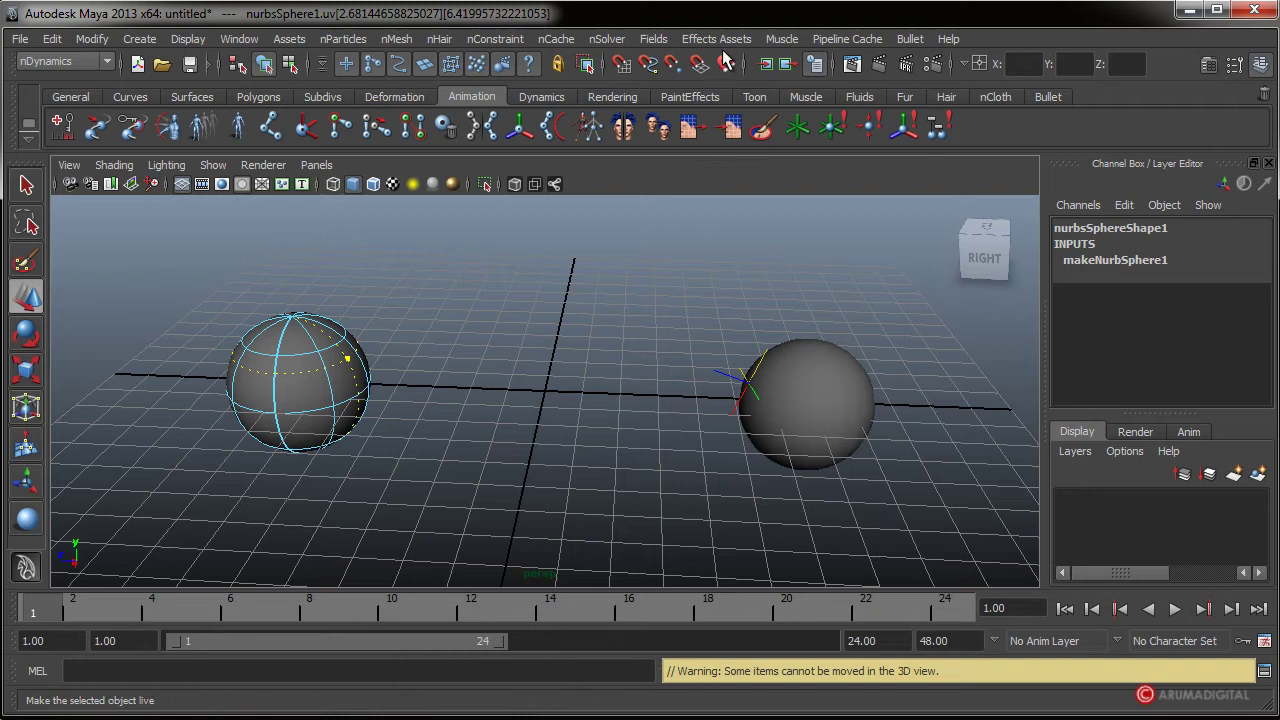
click(781, 40)
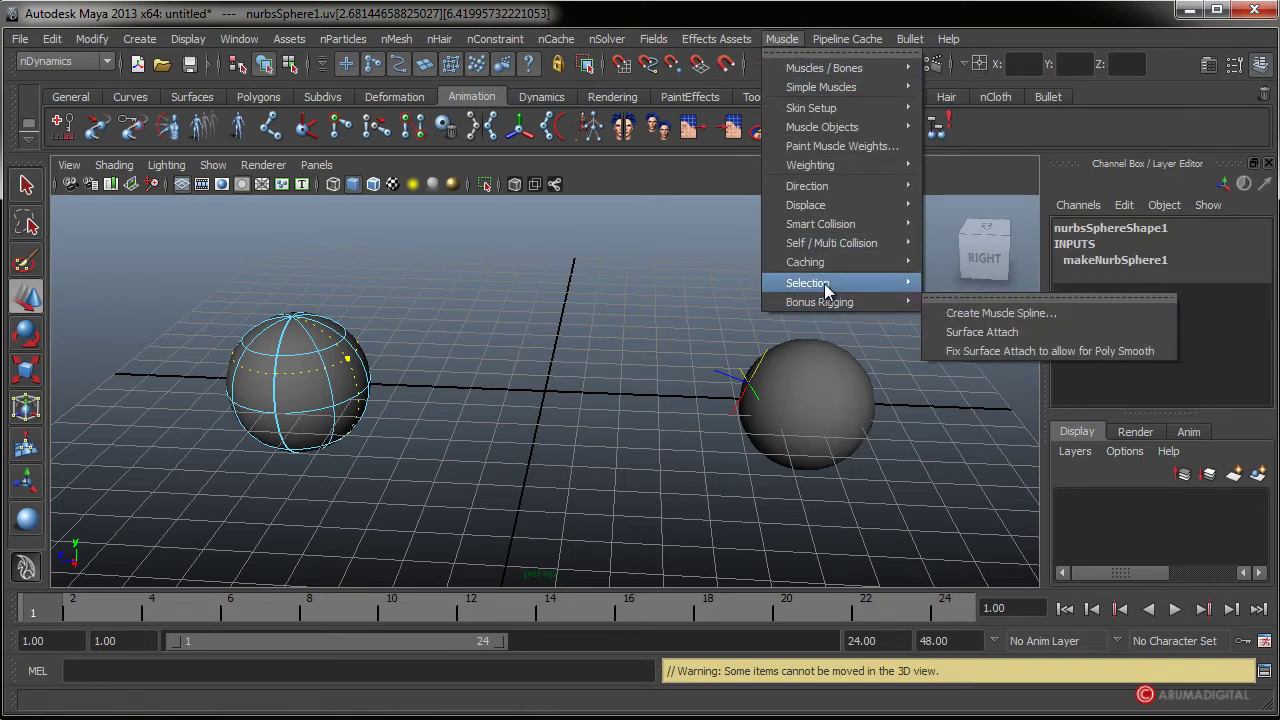
mouse_move(834, 303)
click(1000, 332)
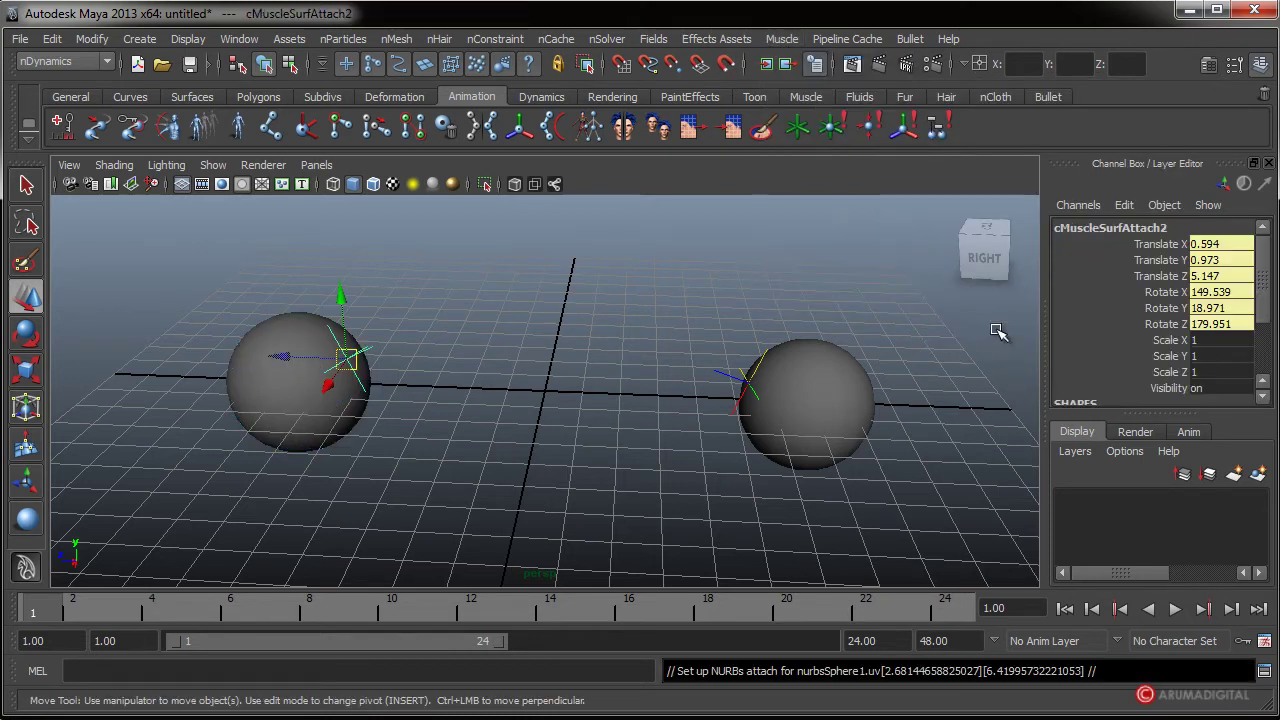
alt+drag(617, 317, 554, 209)
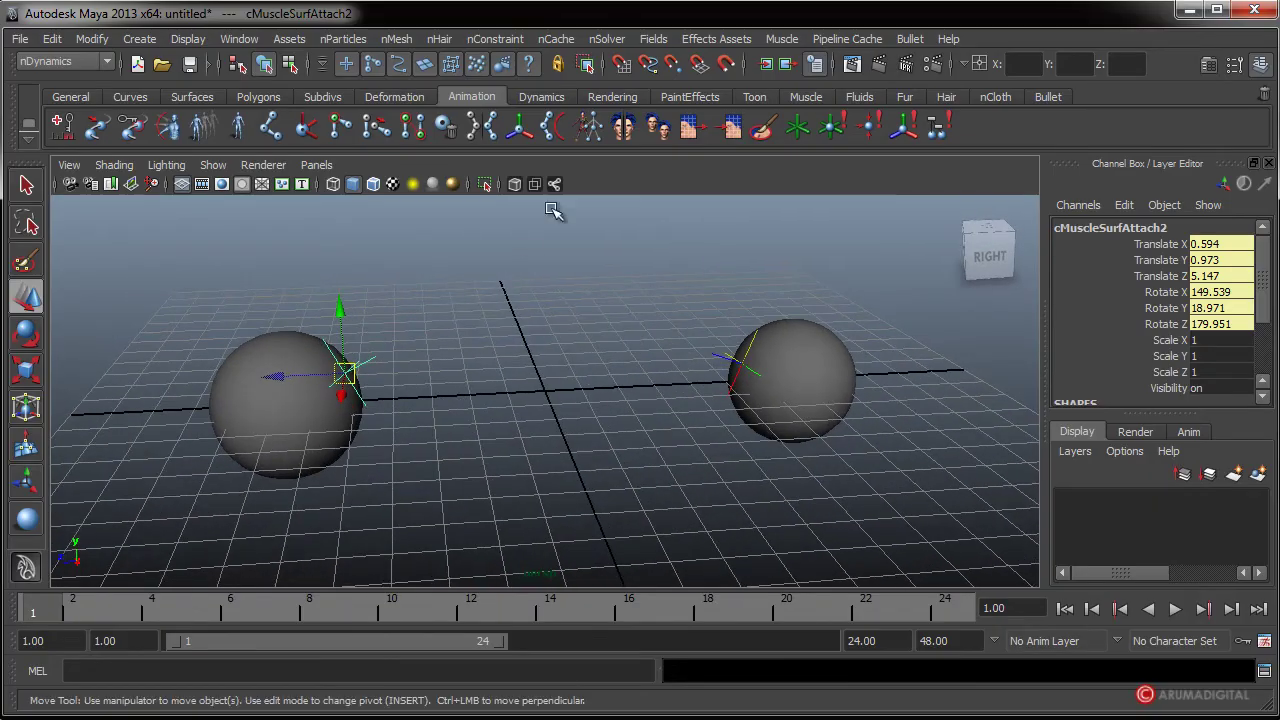
click(386, 283)
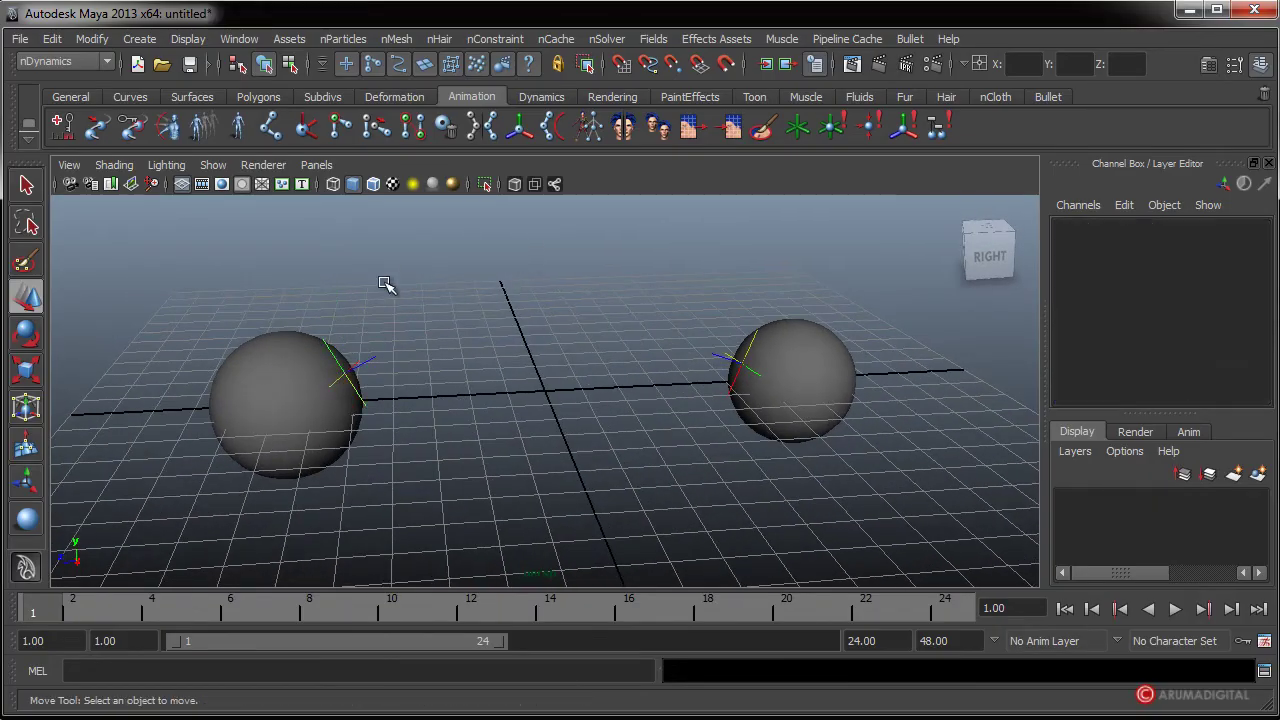
- Open the Muscle Builder and load cMuscleSurfAttach2 as the first attach object
click(779, 39)
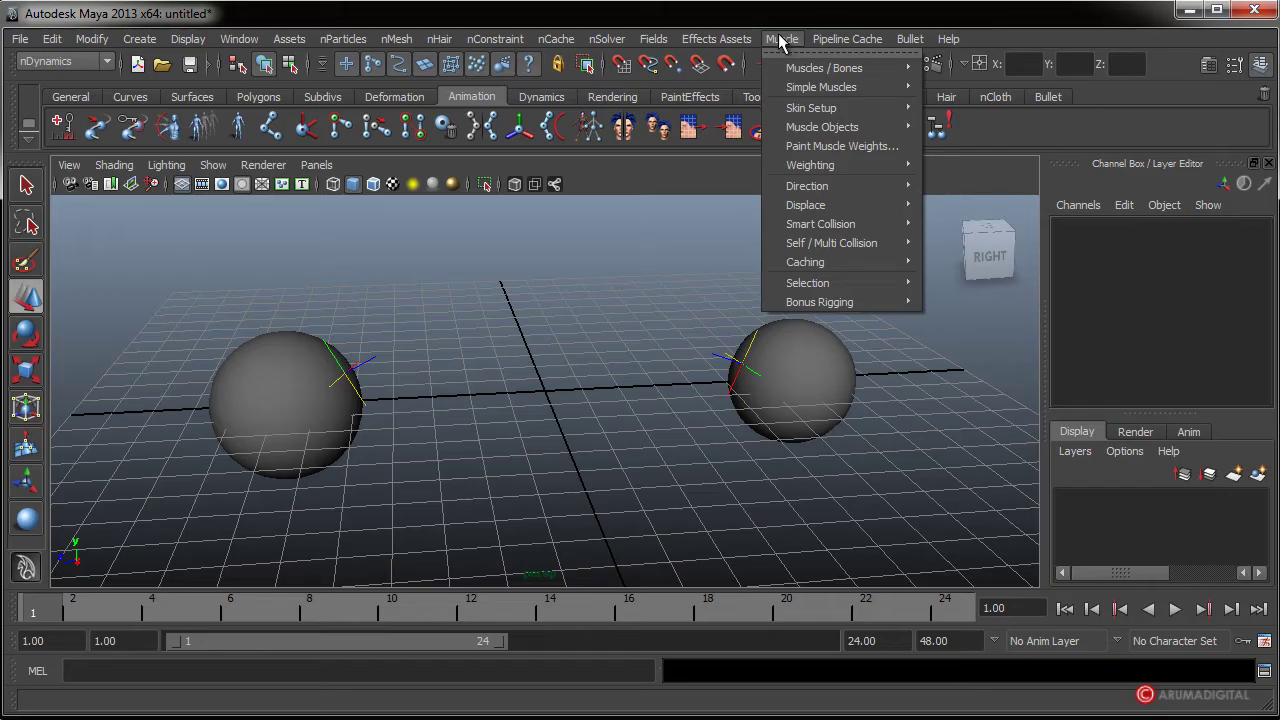
mouse_move(814, 91)
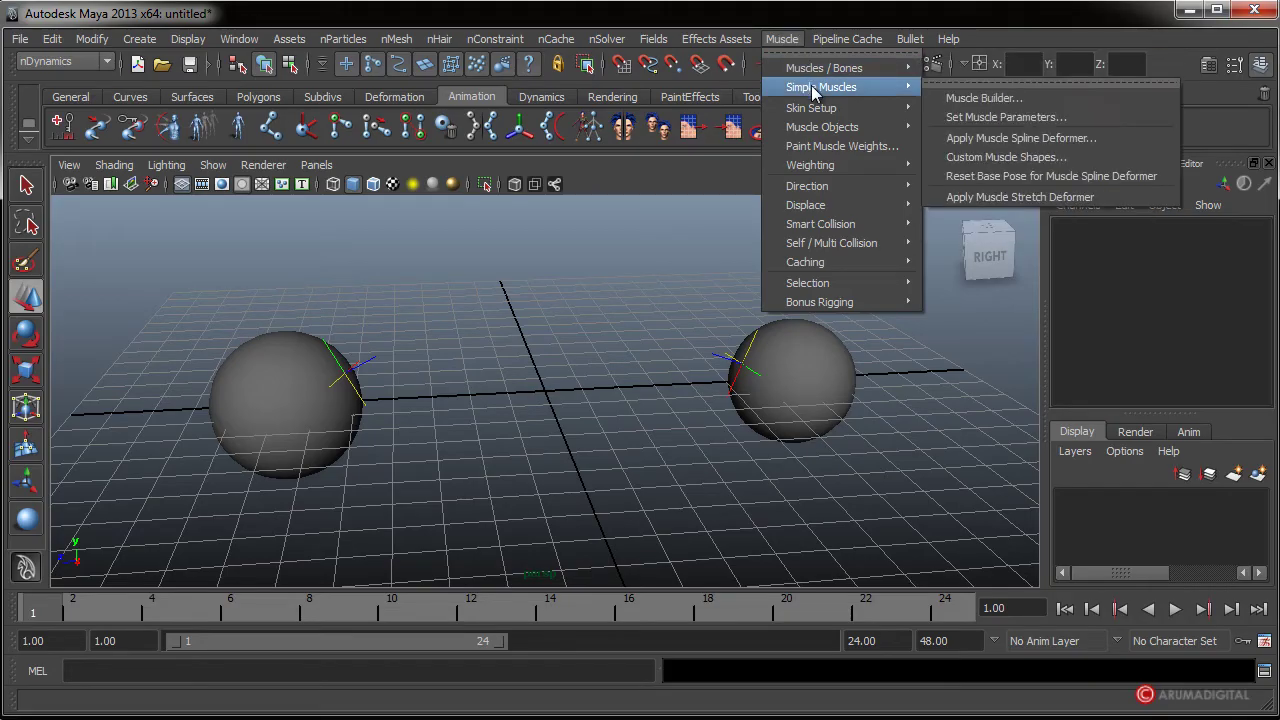
click(989, 99)
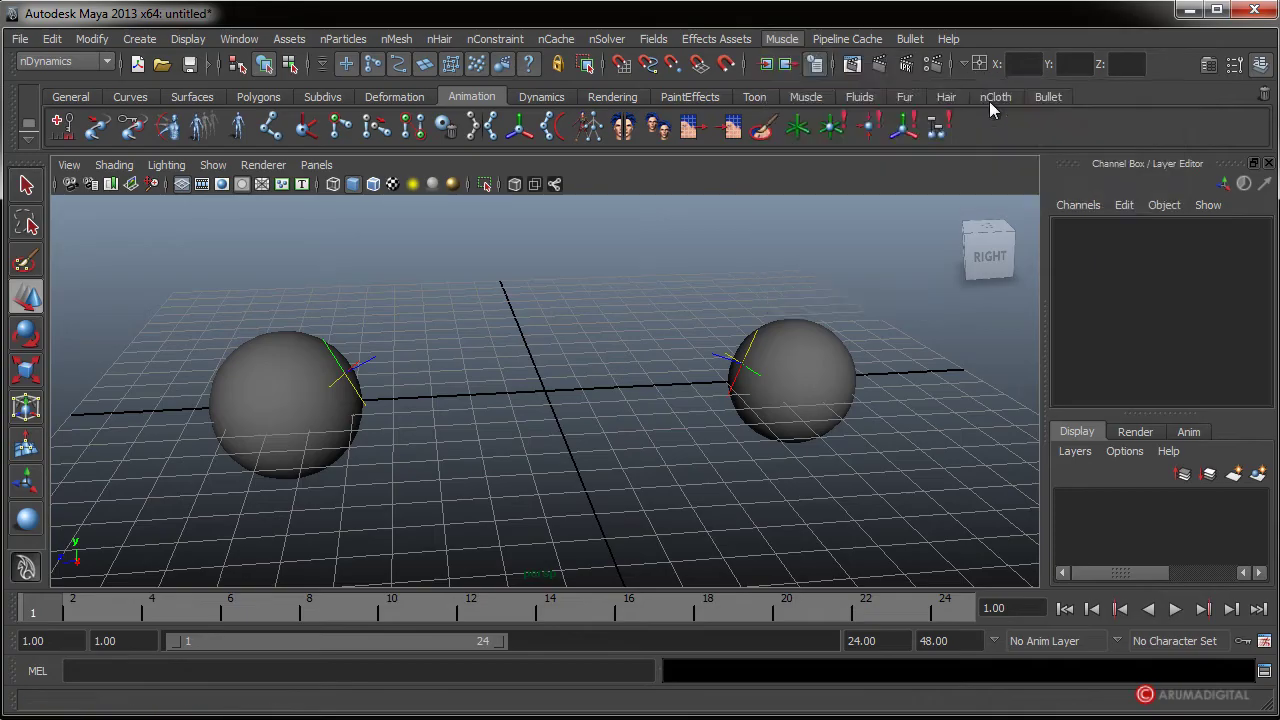
drag(855, 32, 988, 30)
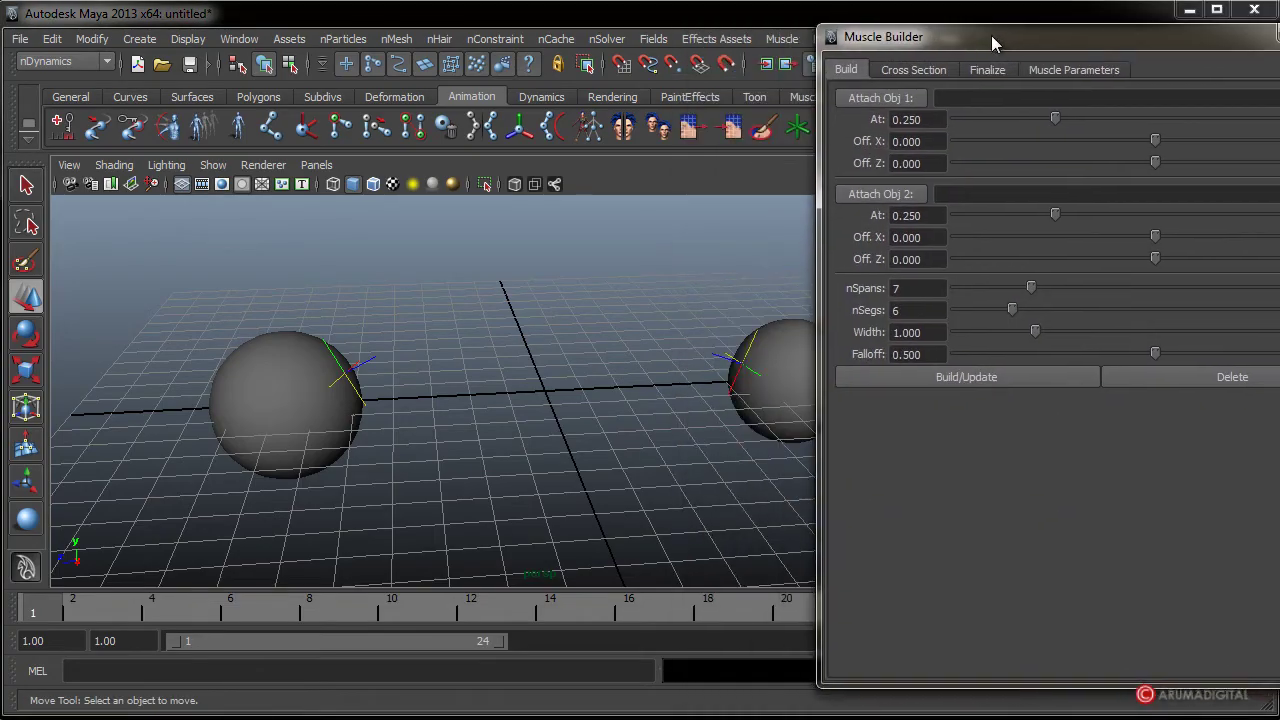
click(366, 357)
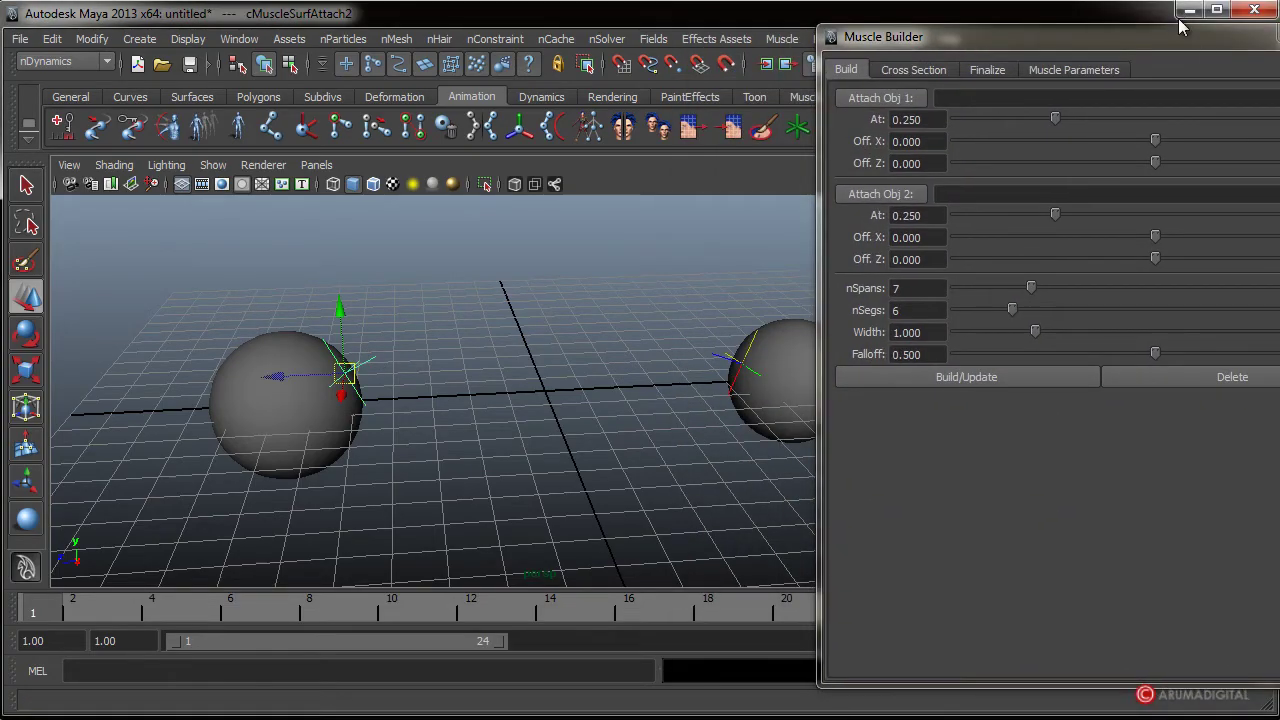
drag(1180, 26, 1140, 14)
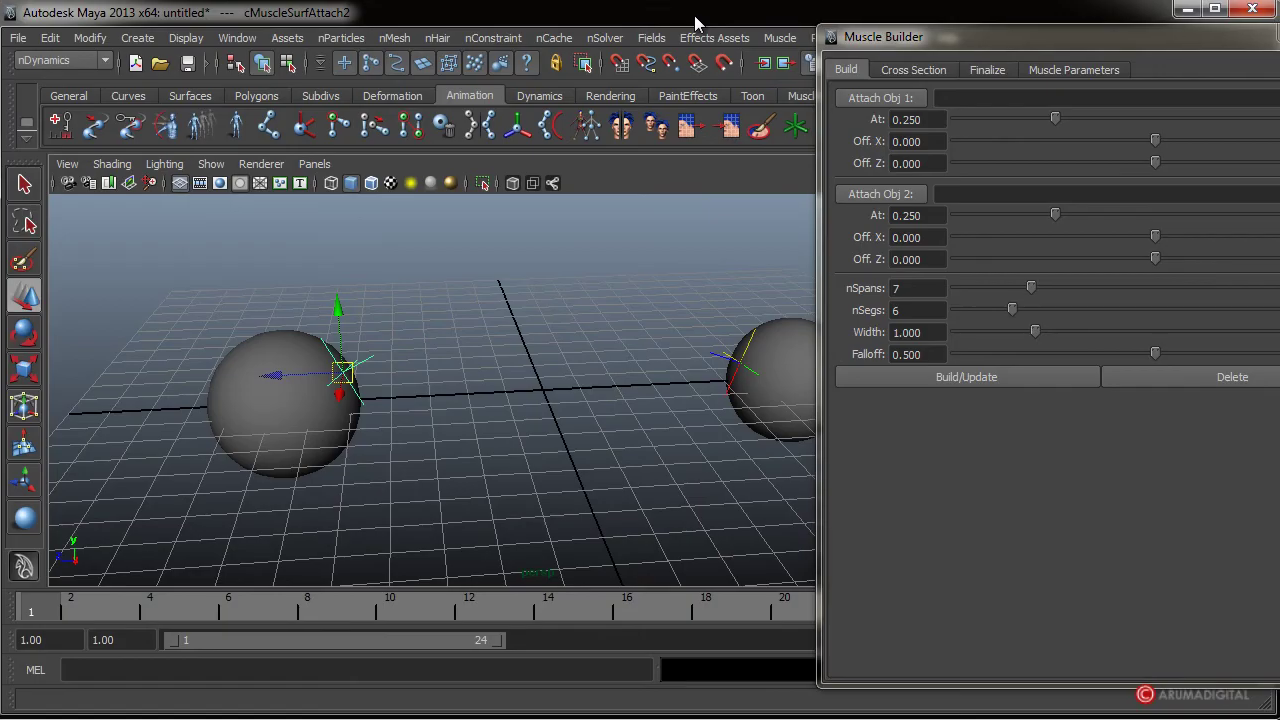
drag(985, 38, 921, 47)
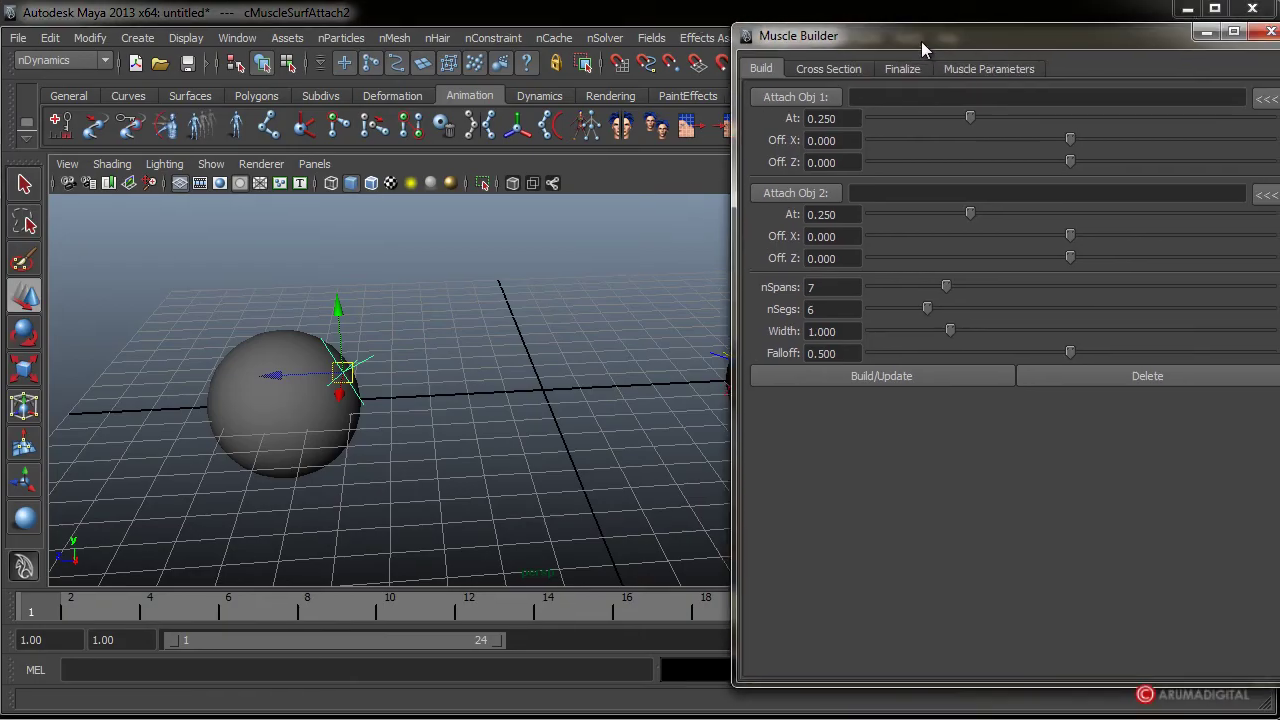
click(1263, 102)
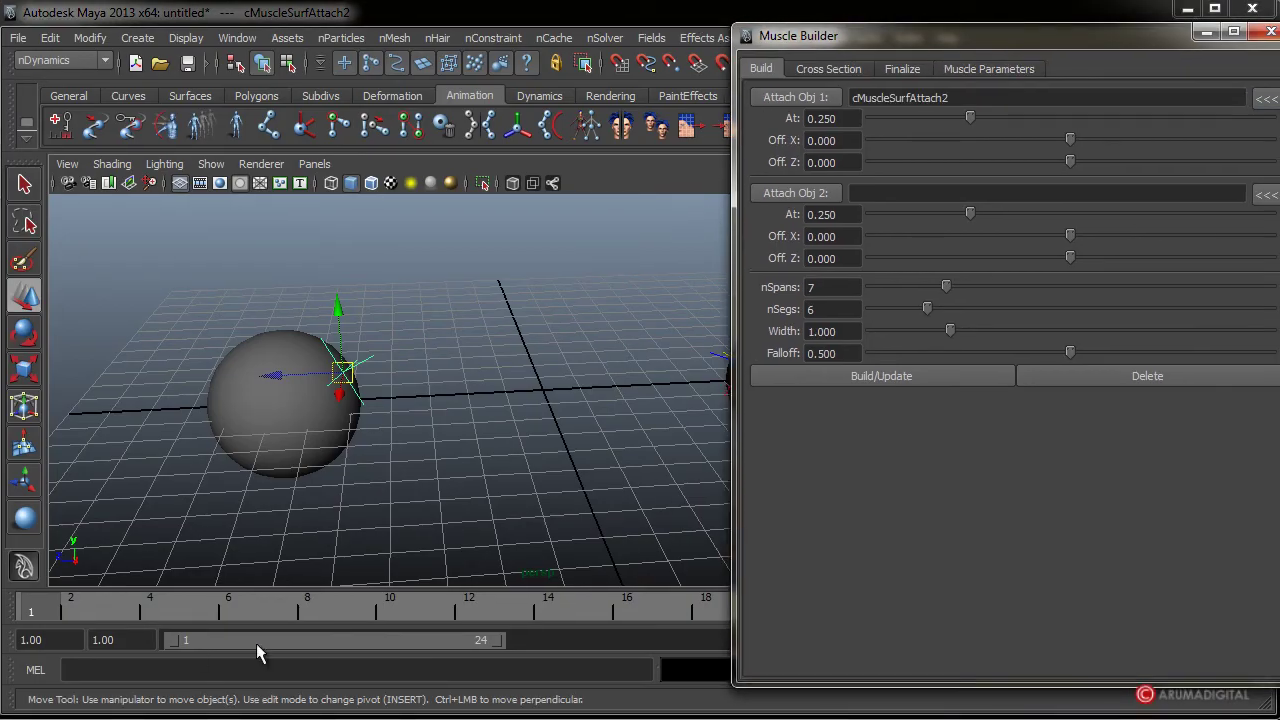
- Load cMuscleSurfAttach1 as the second attach object and build the muscle
alt+middle_drag(609, 423, 523, 417)
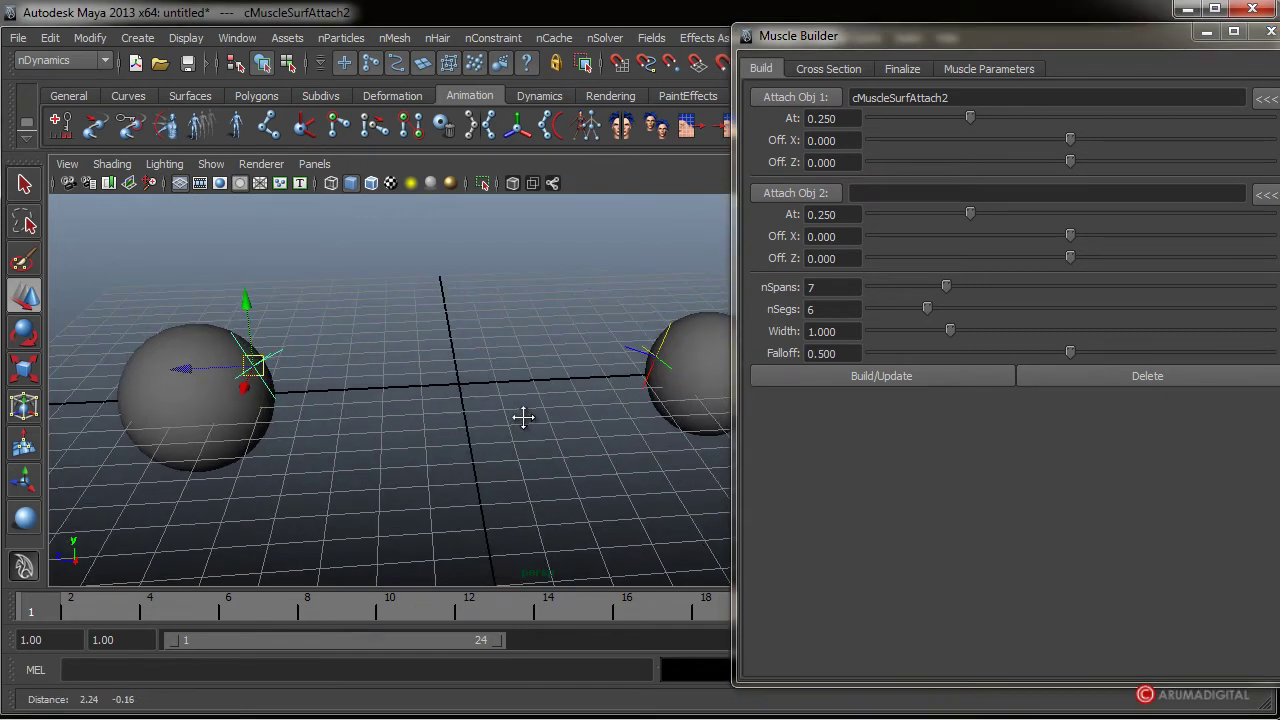
click(646, 388)
click(1266, 194)
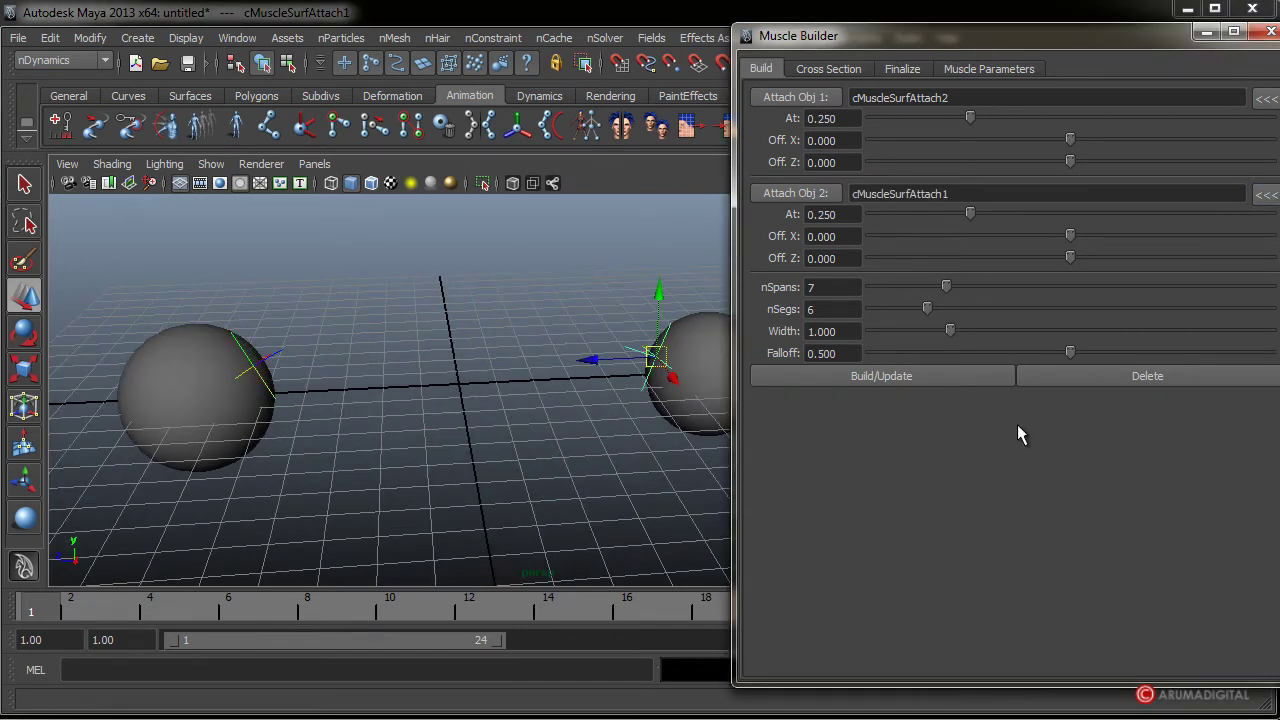
click(907, 390)
alt+drag(342, 516, 434, 486)
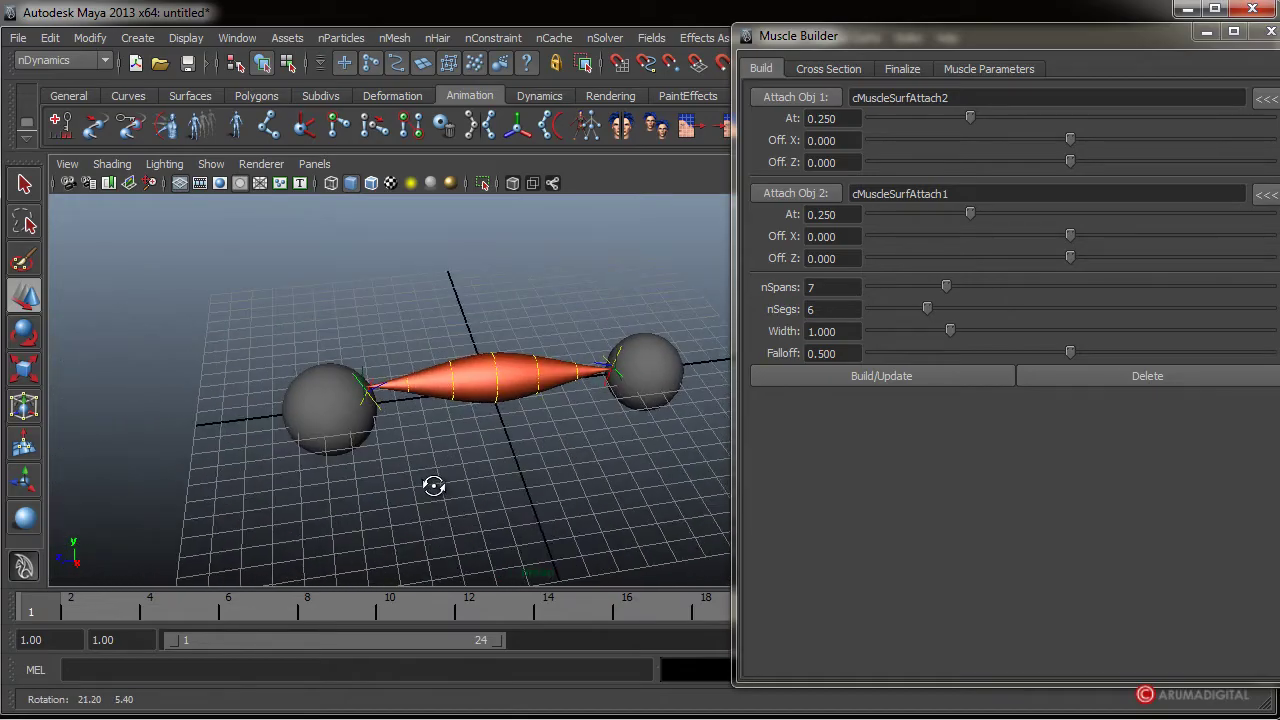
- Move the right and left spheres around to check that the muscle follows
click(666, 365)
middle_drag(698, 373, 618, 368)
alt+drag(618, 368, 446, 413)
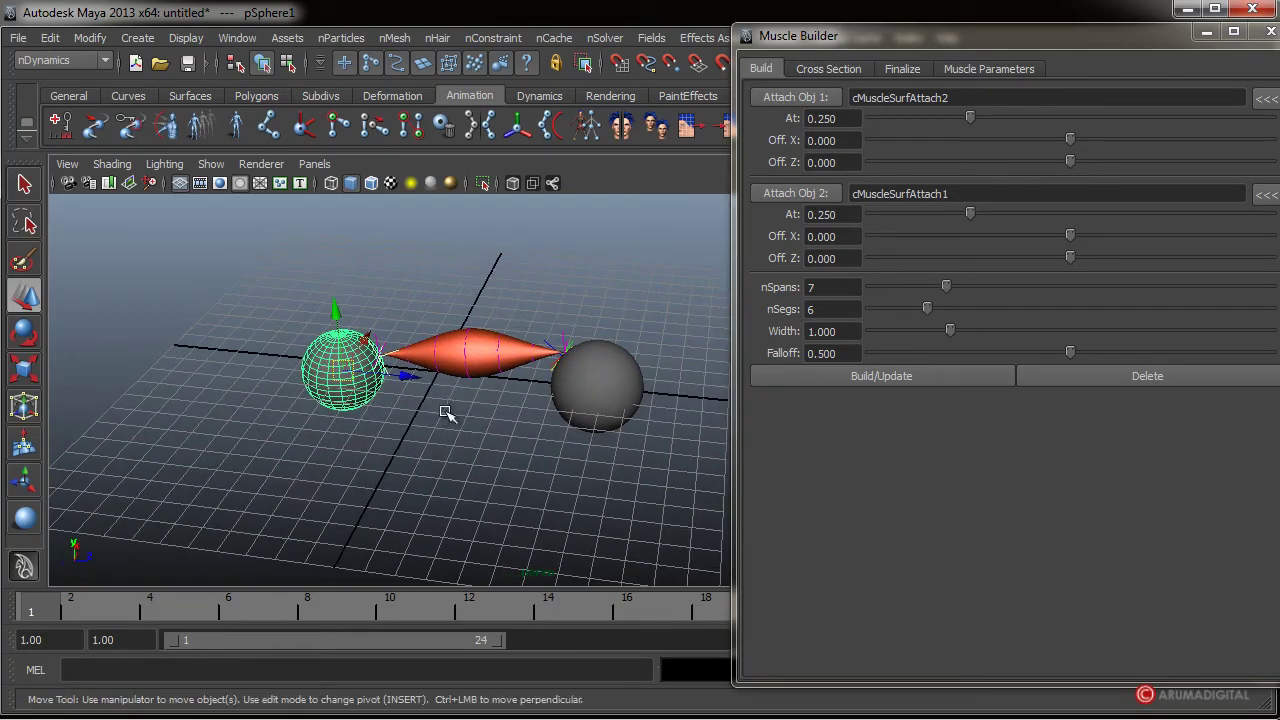
drag(334, 314, 436, 337)
drag(412, 396, 362, 268)
- Select the muscle and close the Muscle Builder window
click(478, 332)
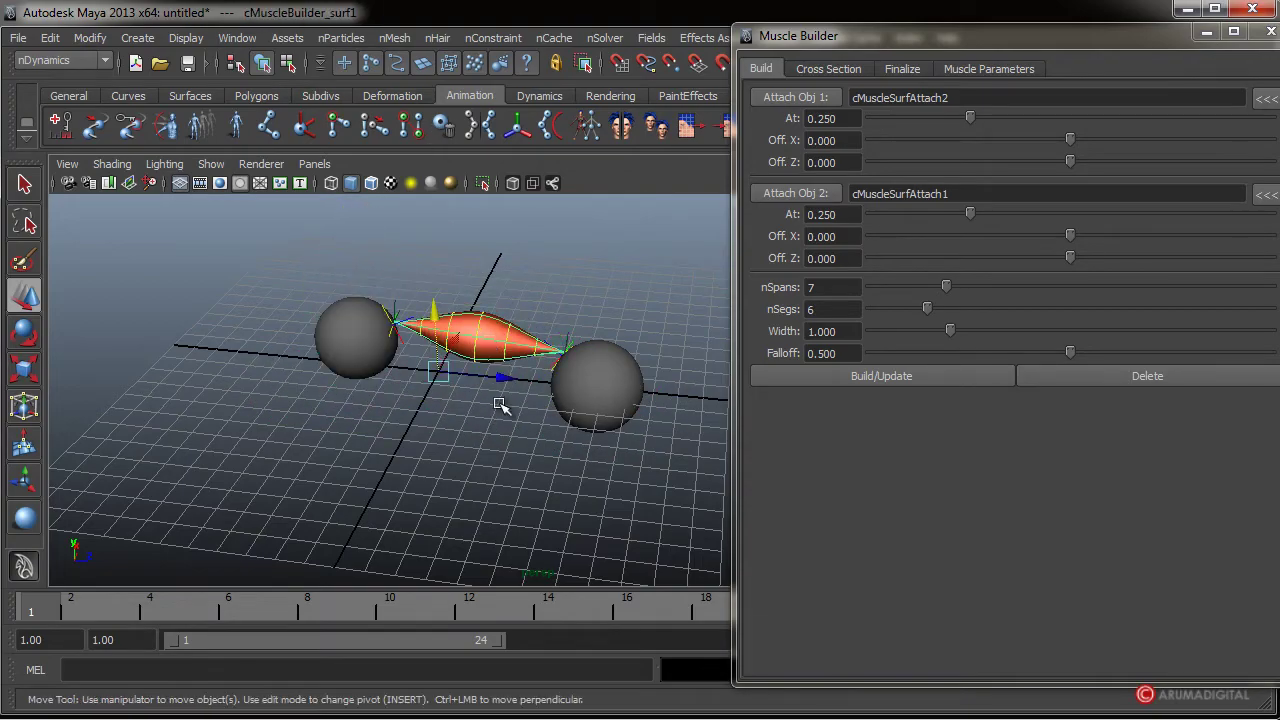
alt+drag(432, 457, 484, 354)
alt+drag(472, 426, 560, 420)
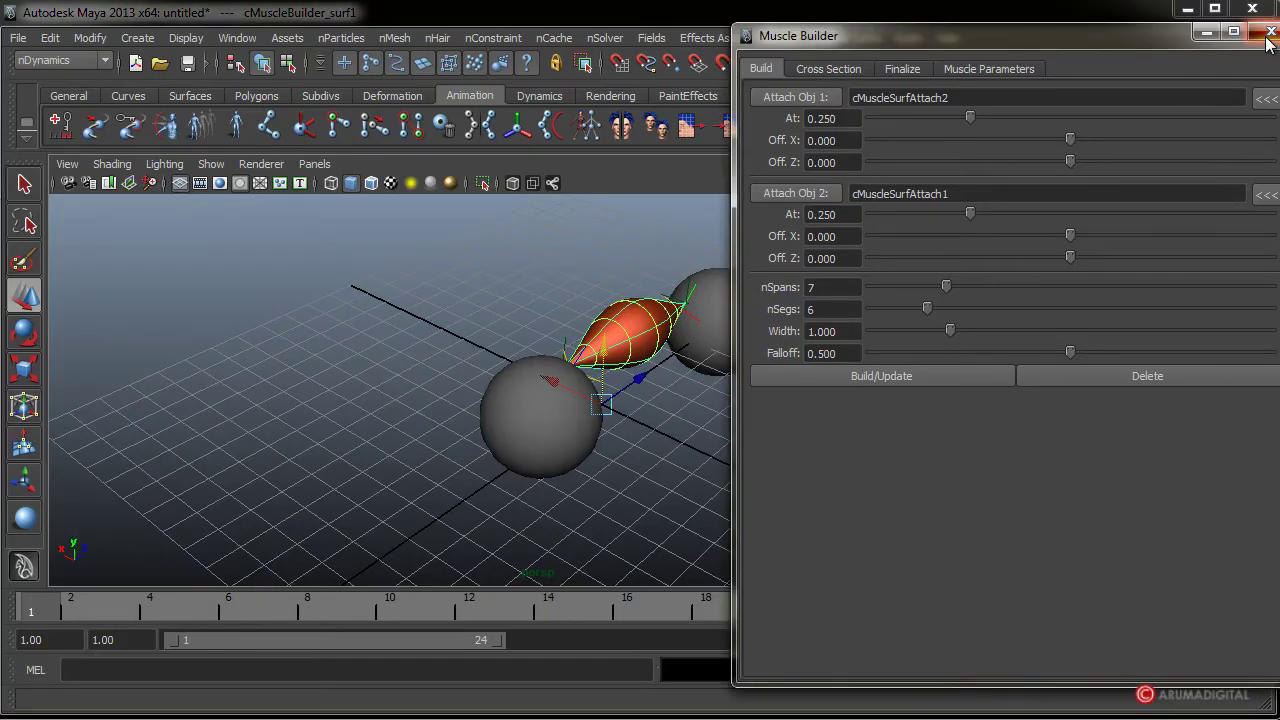
click(1270, 31)
click(18, 37)
- Start a new scene without saving and hide the Channel Box
click(28, 67)
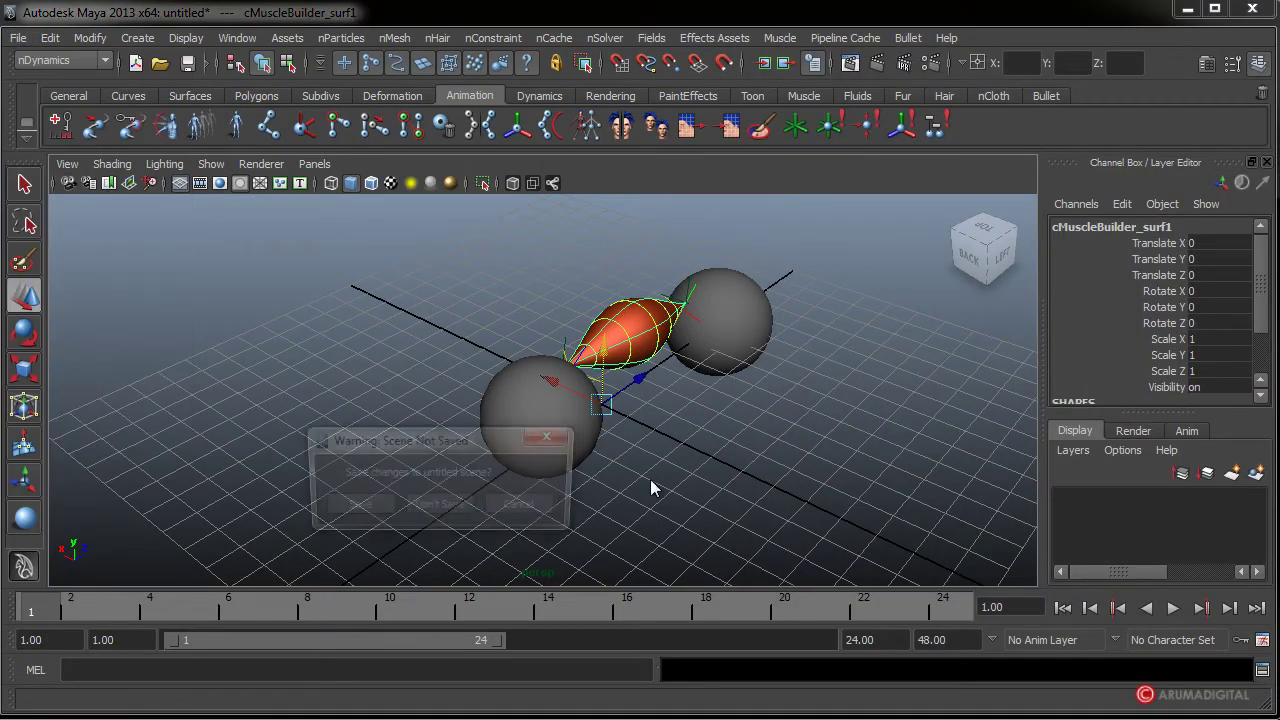
click(437, 503)
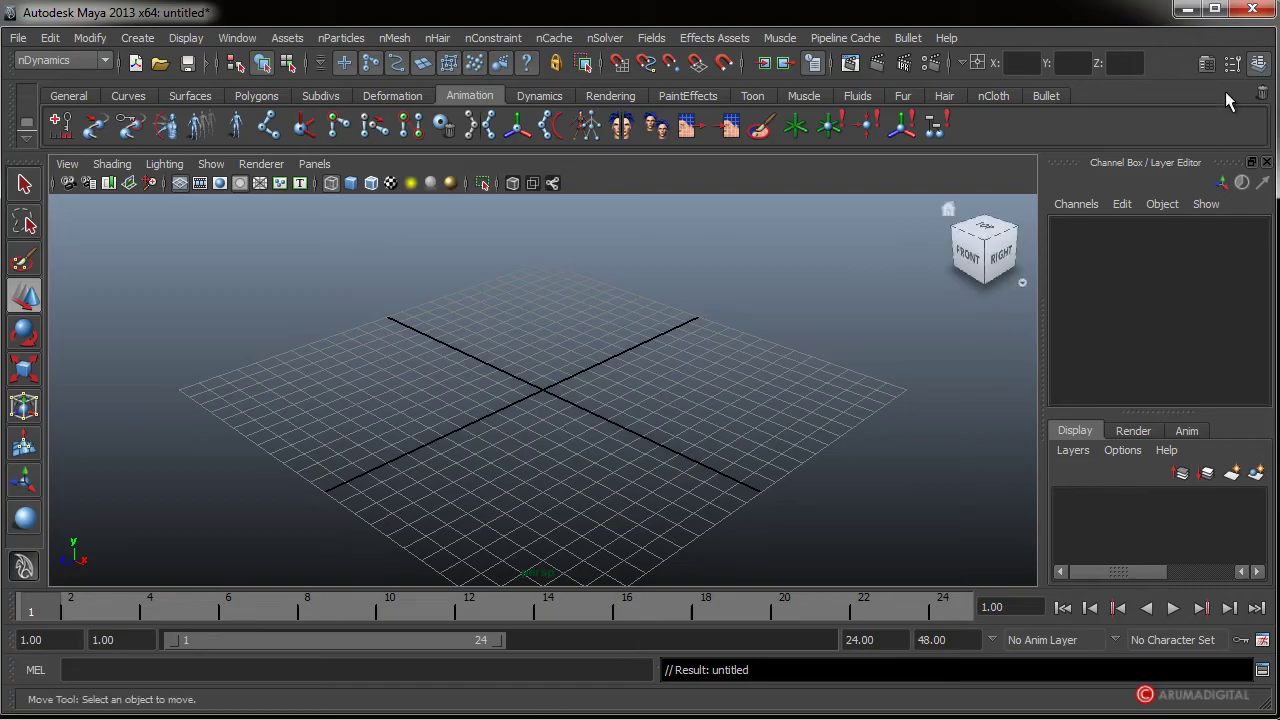
click(1259, 63)
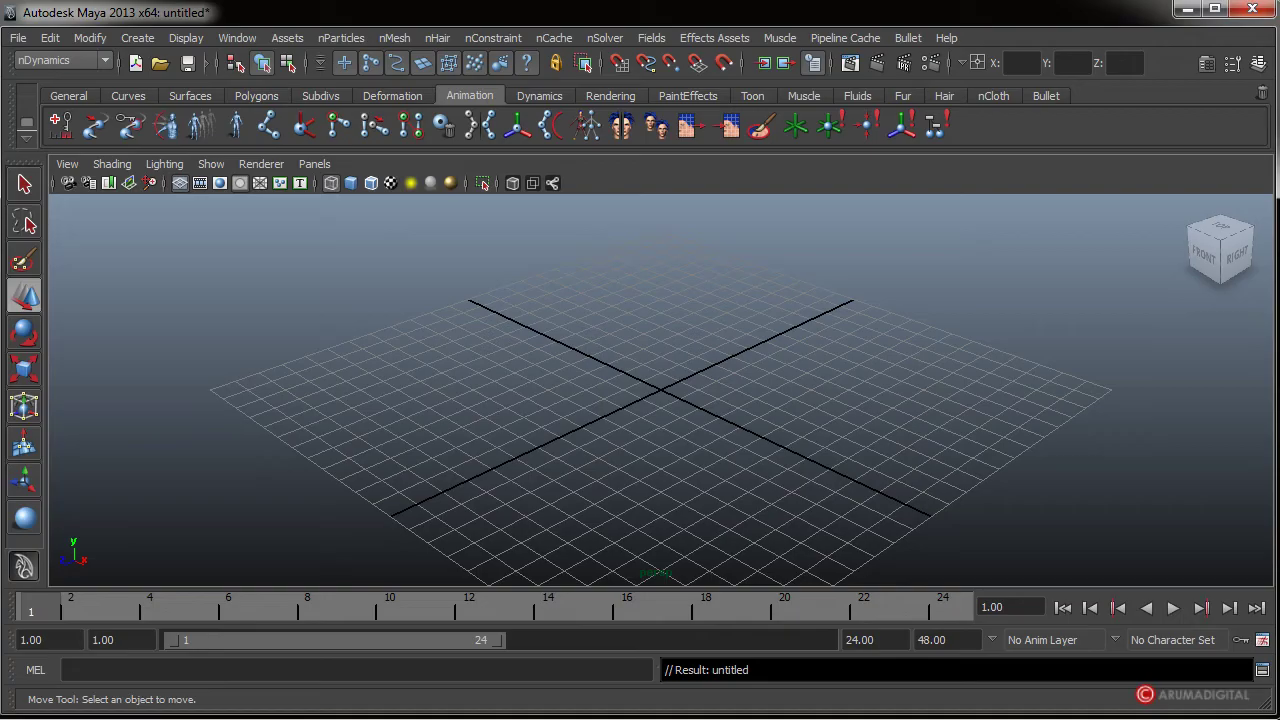
- Reactivate the last tool with Y and maximize the side view from the four-view layout
key(y)
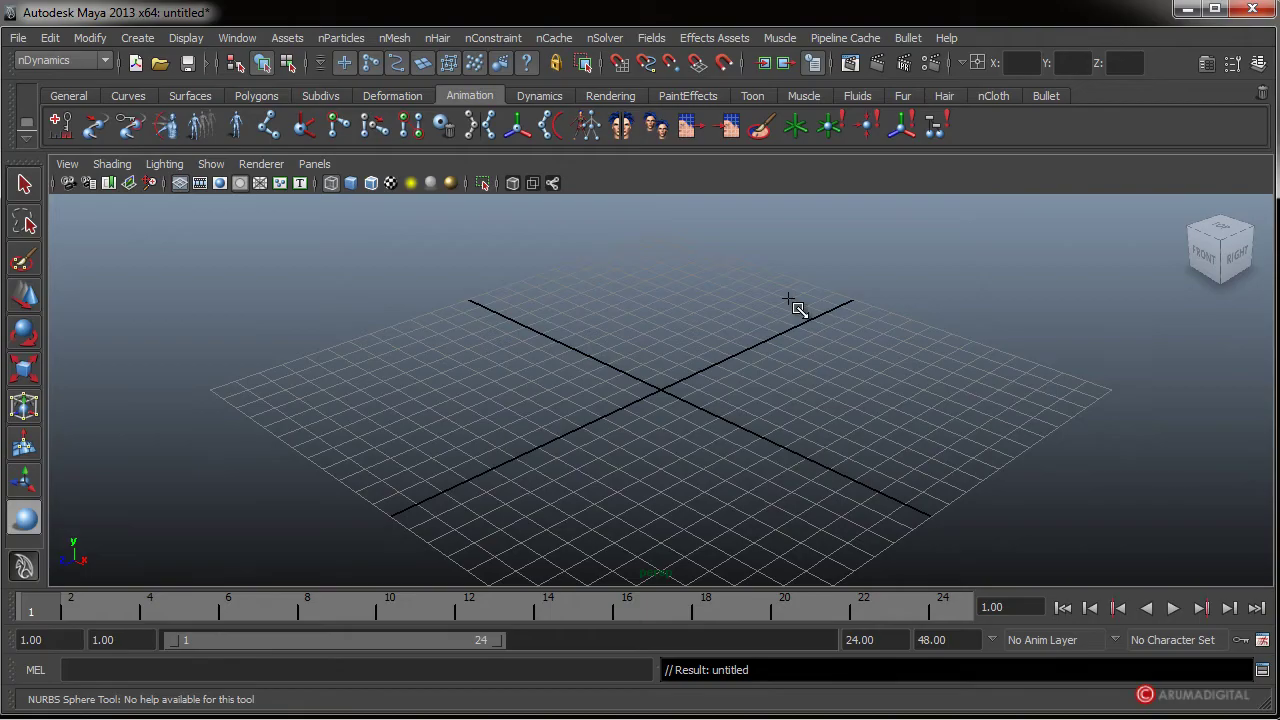
key(space)
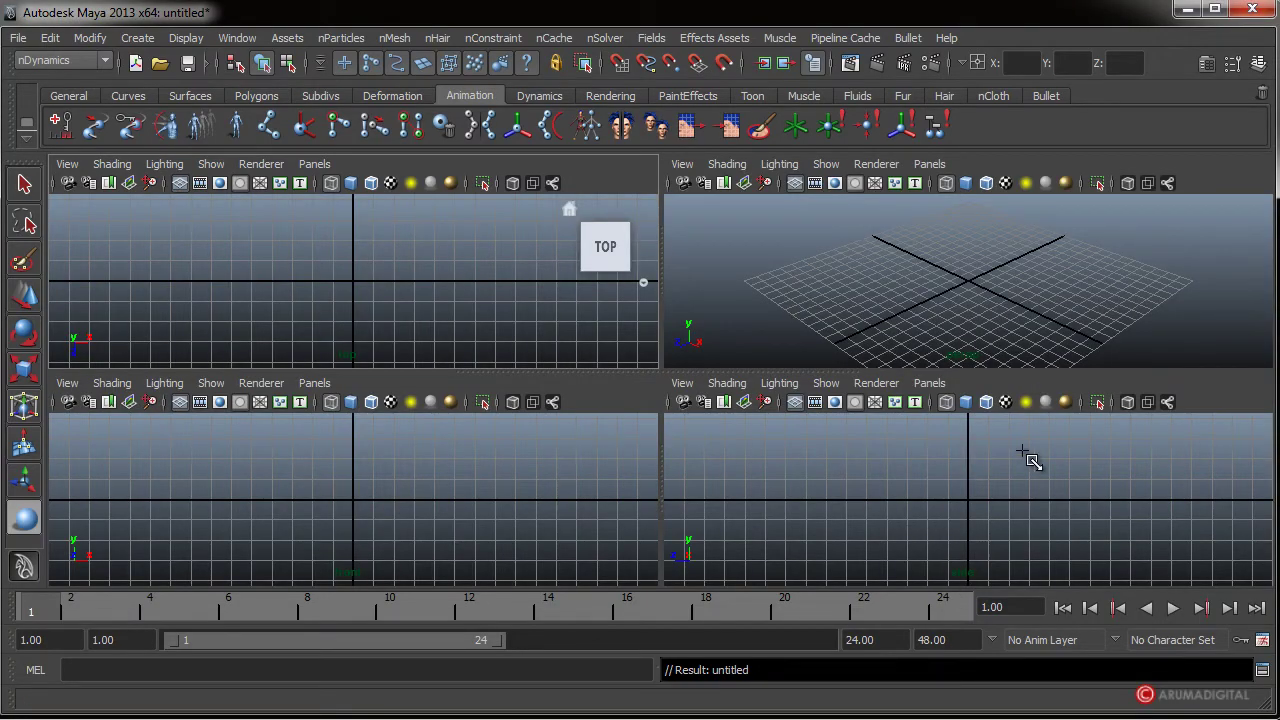
key(space)
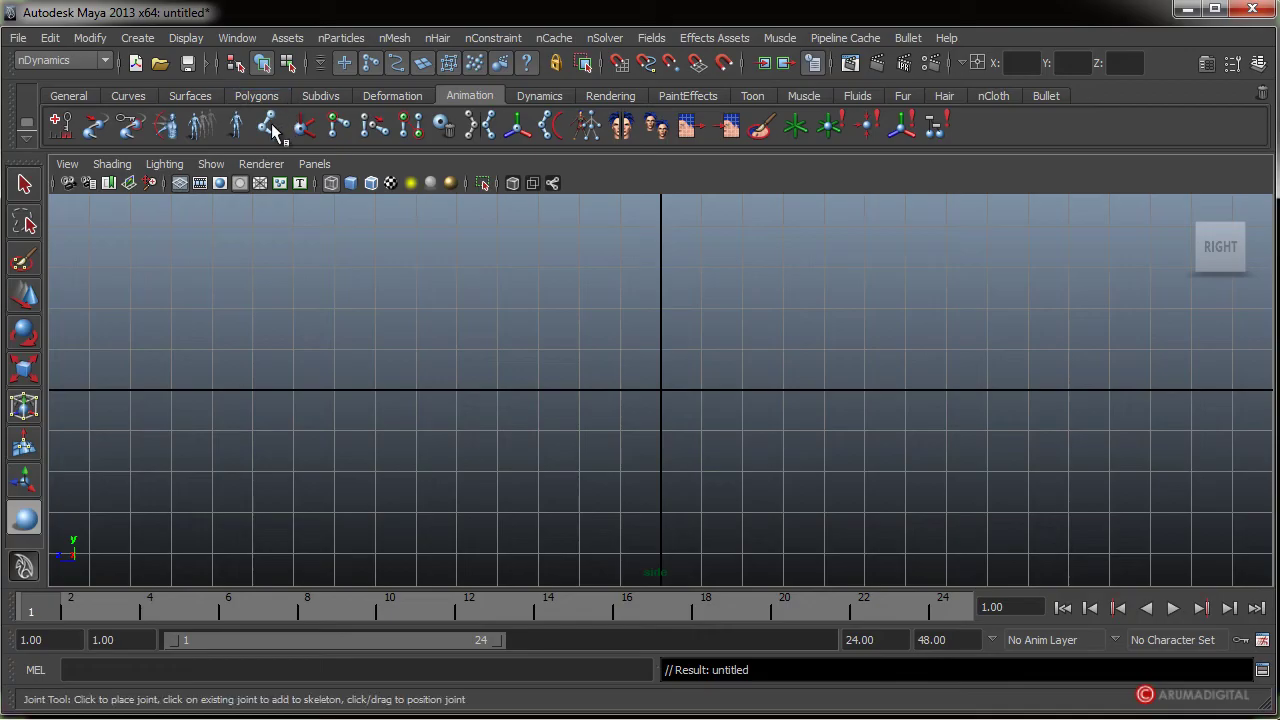
- Draw a three-joint chain from right to left in the side view and select its joints
click(270, 128)
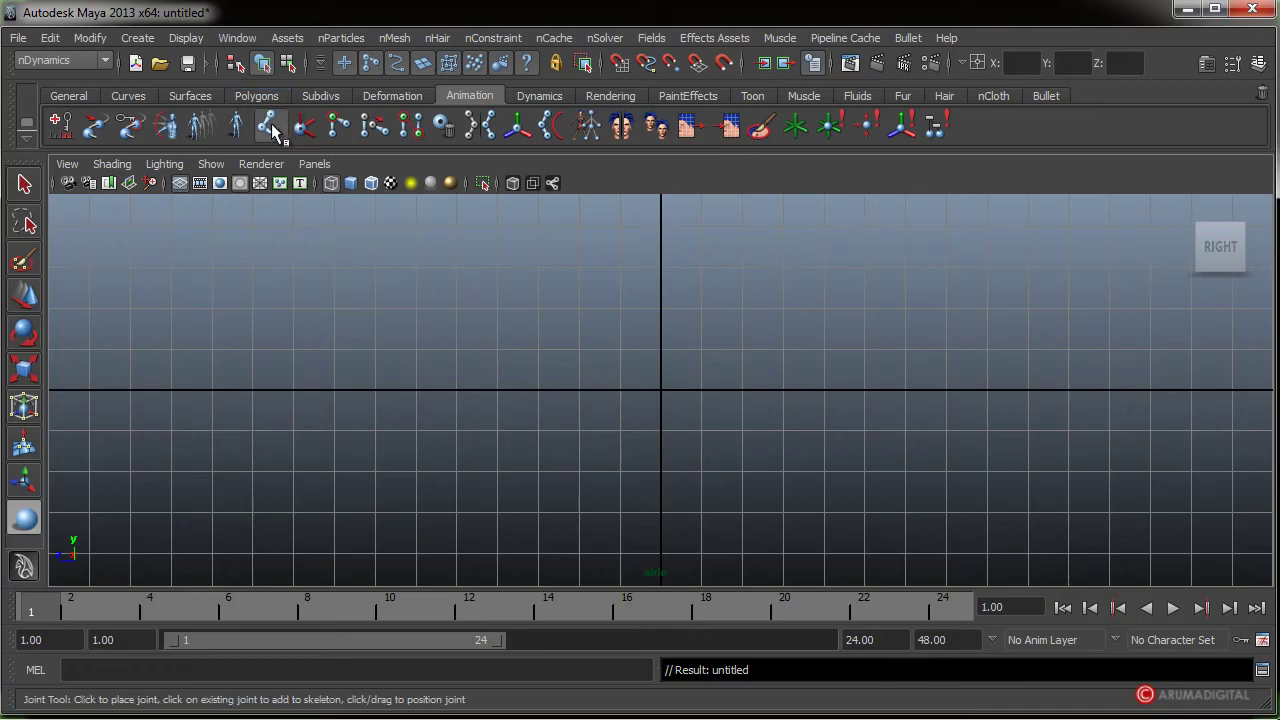
click(104, 62)
click(474, 97)
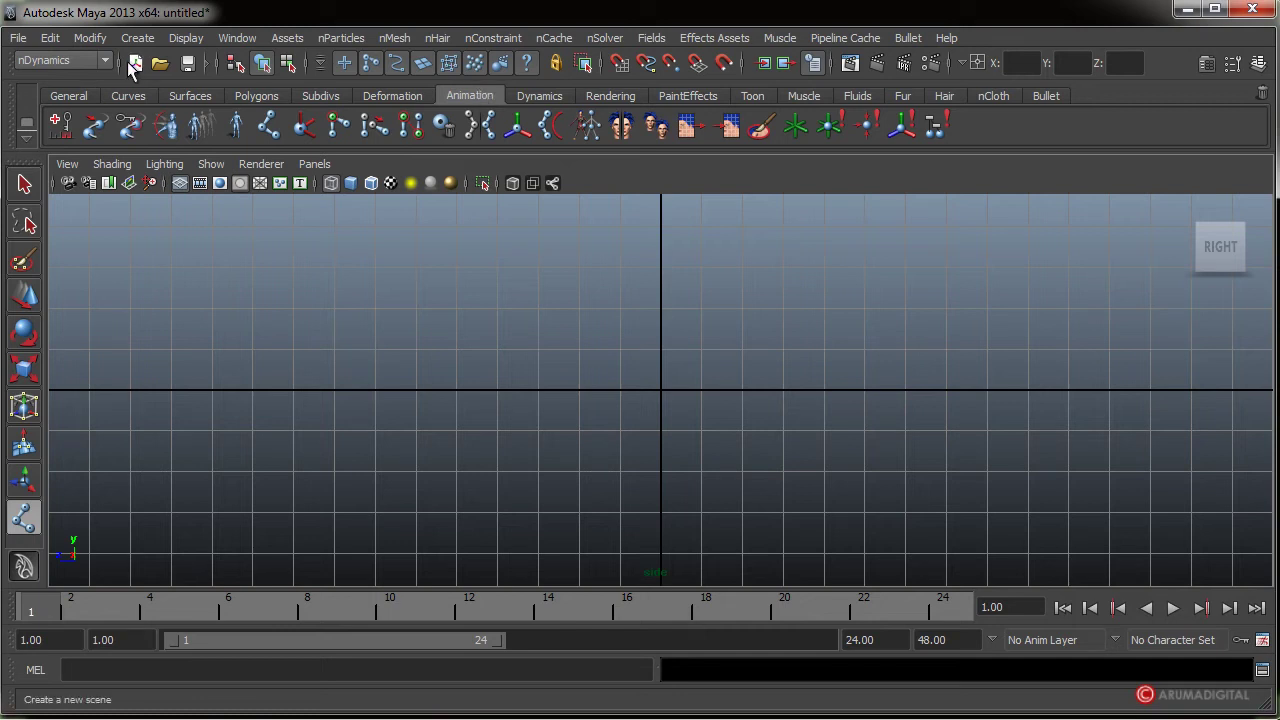
click(1071, 390)
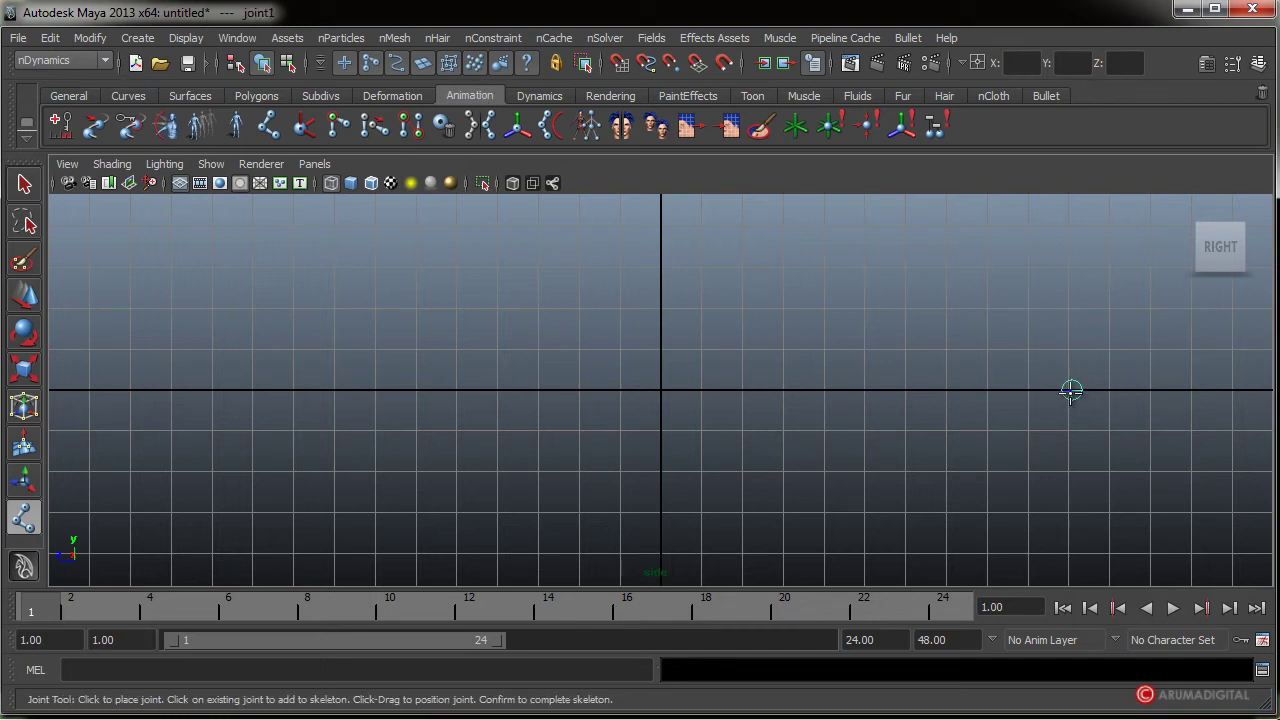
click(660, 431)
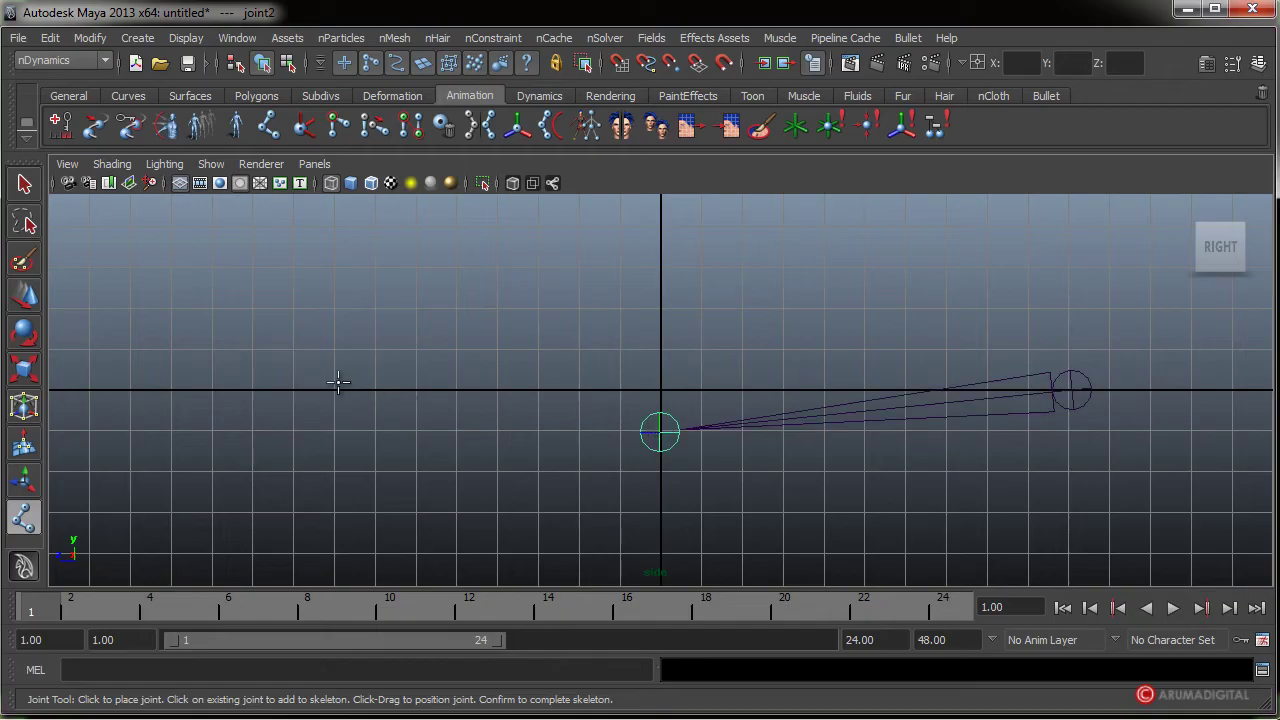
click(261, 387)
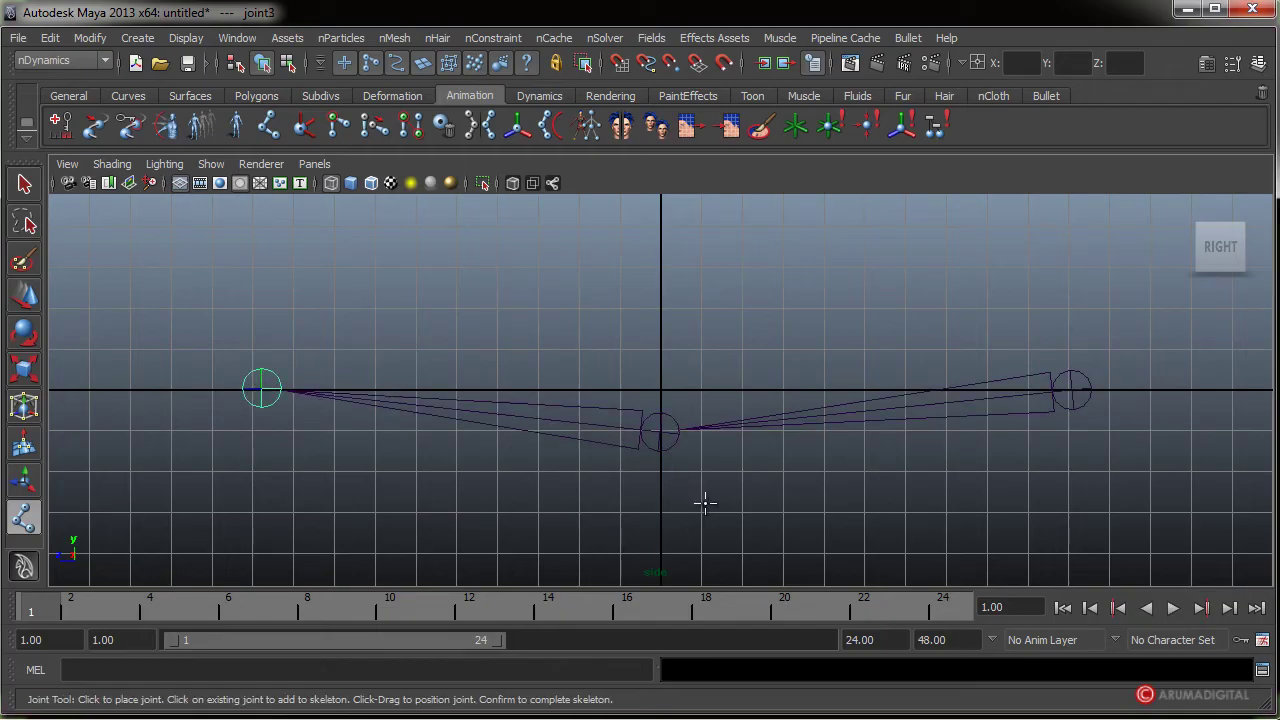
click(25, 186)
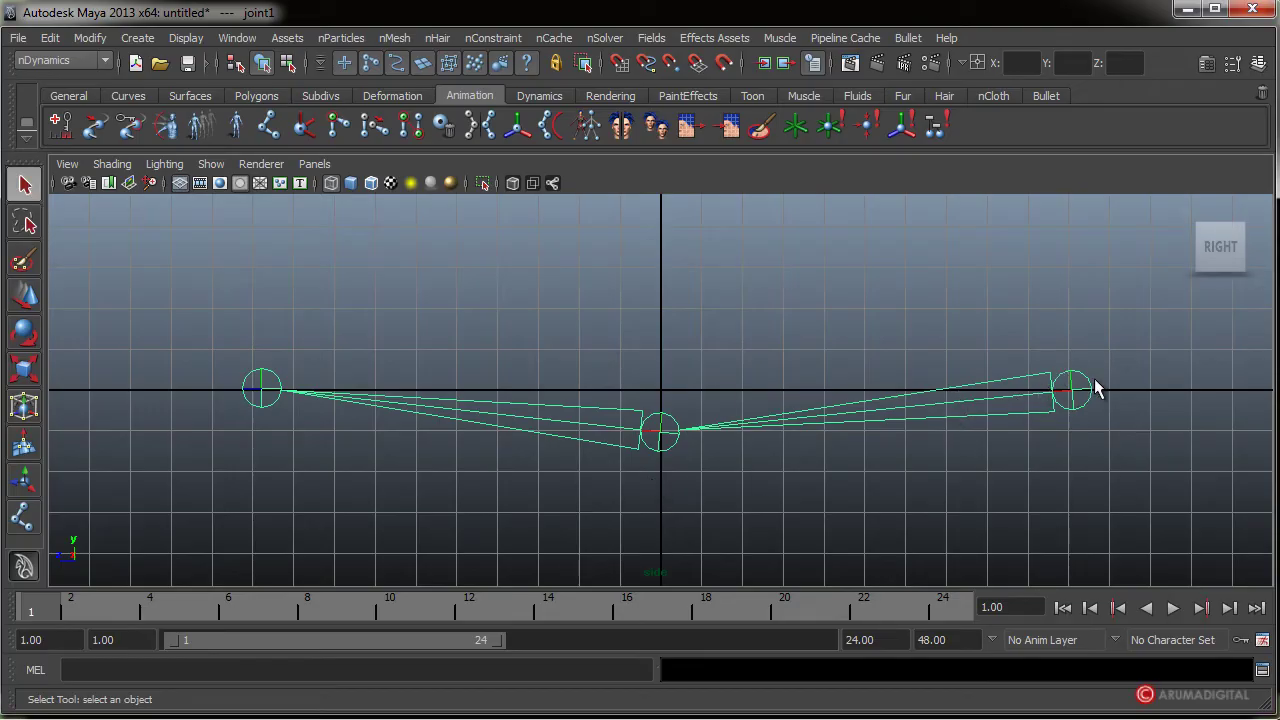
click(563, 428)
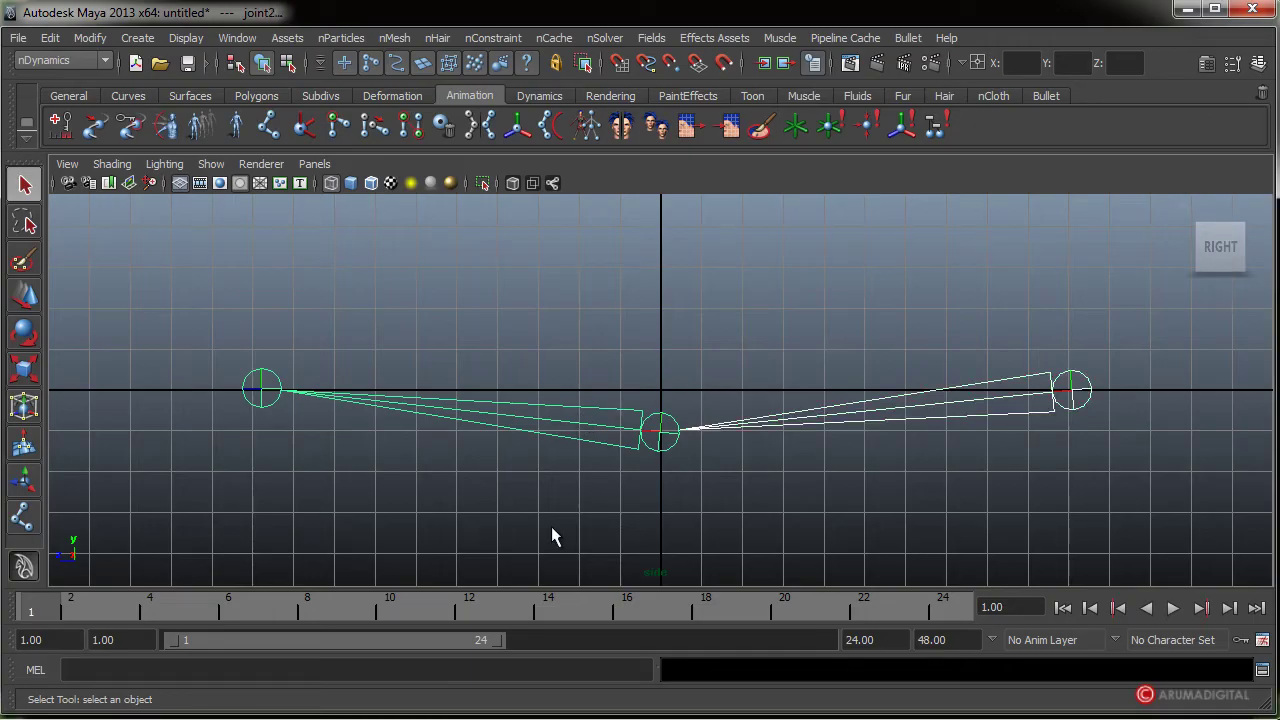
click(258, 378)
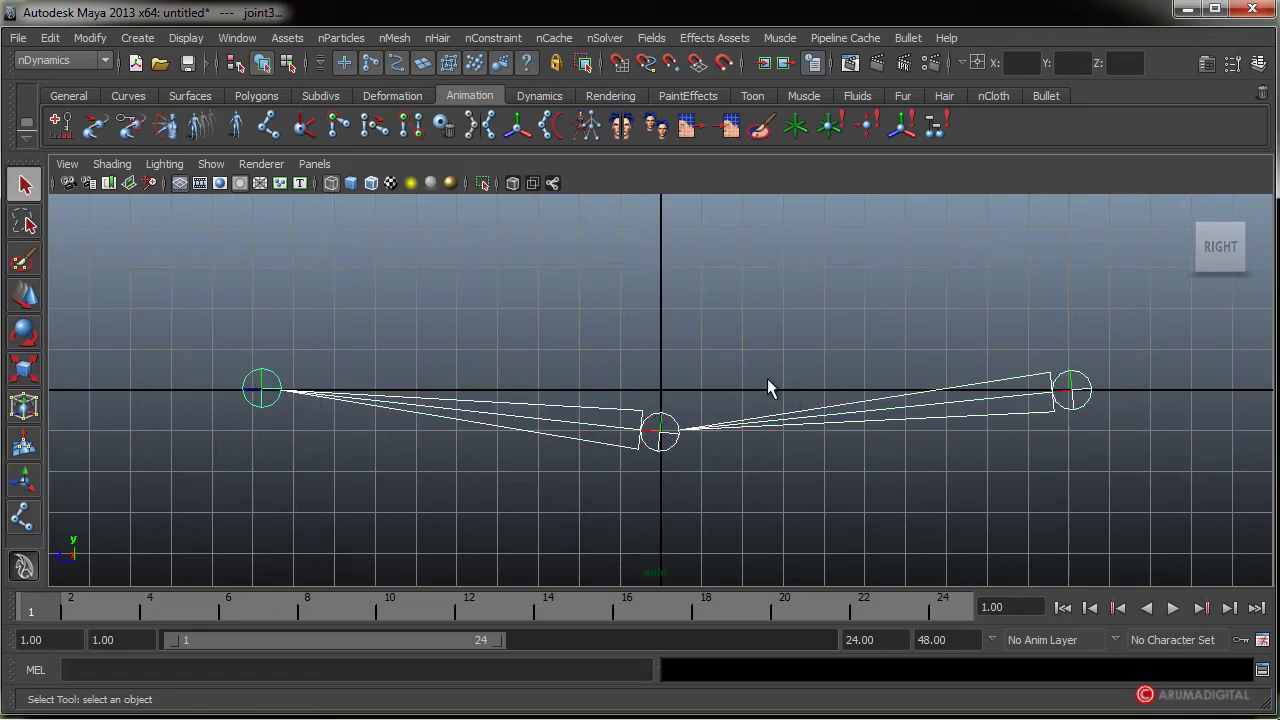
click(780, 38)
- Convert the joints into muscle capsules along the X axis, viewed in perspective
mouse_move(800, 67)
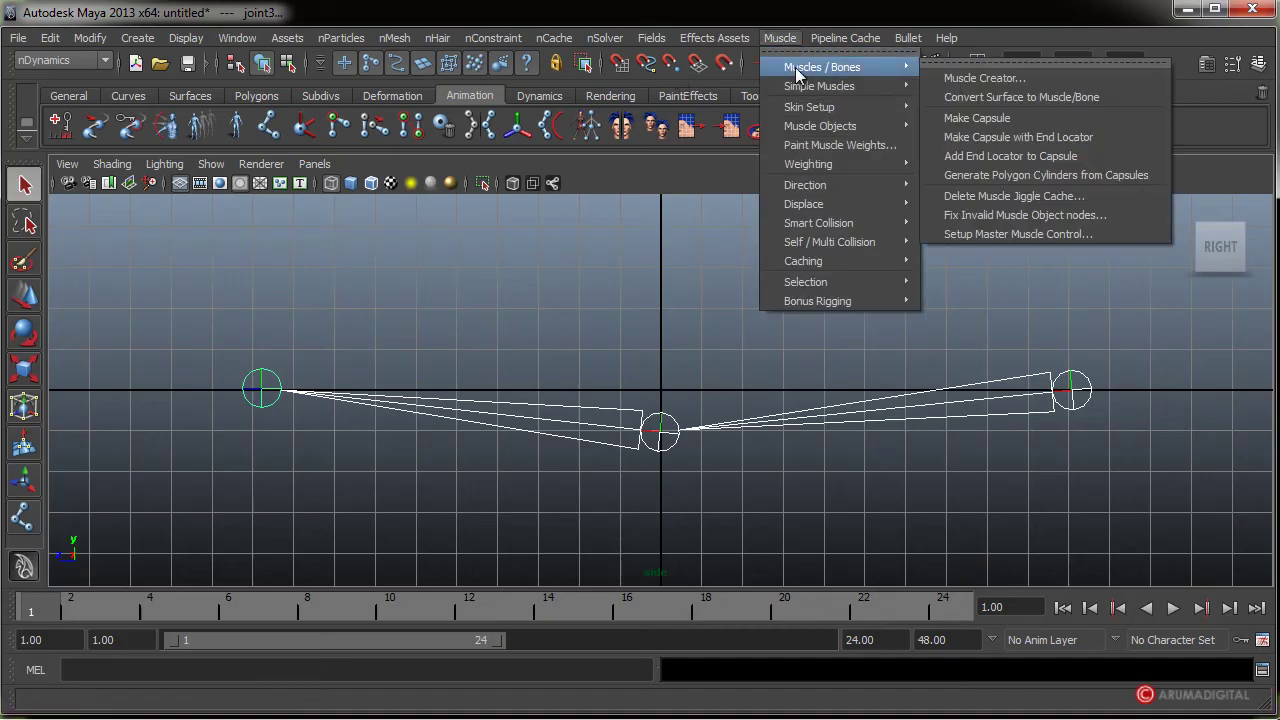
click(998, 97)
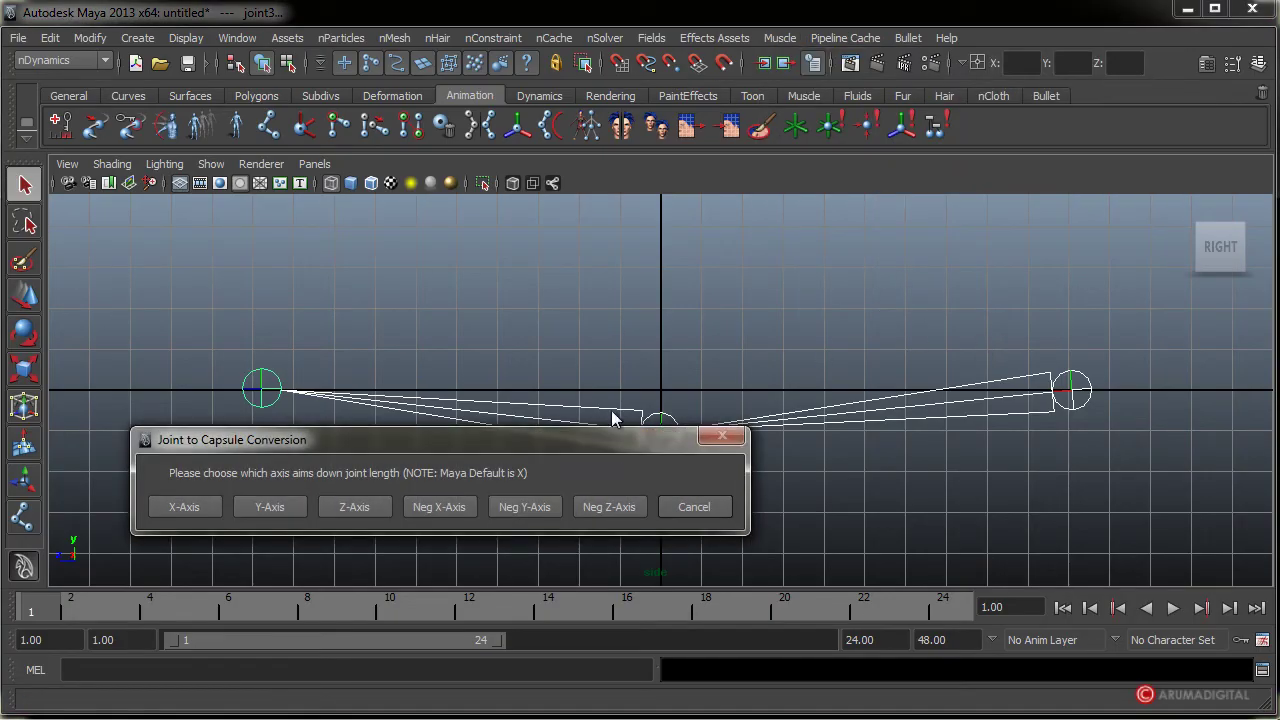
click(180, 508)
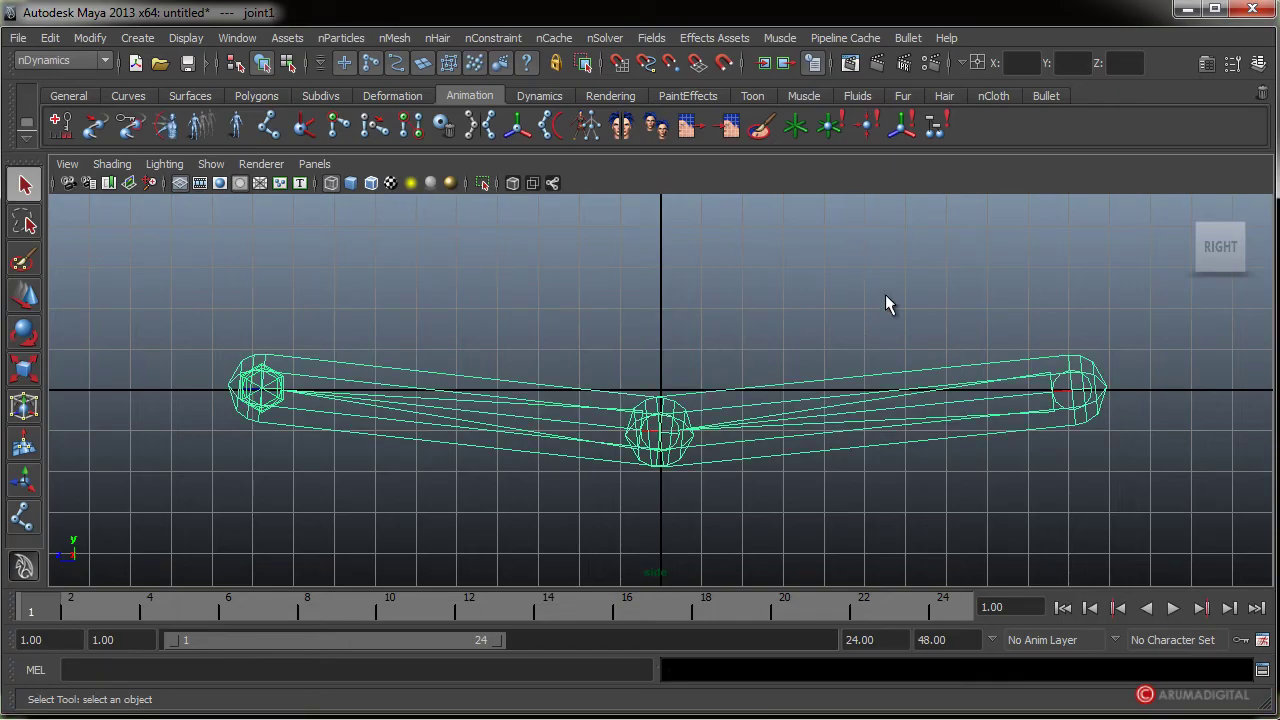
key(space)
key(space)
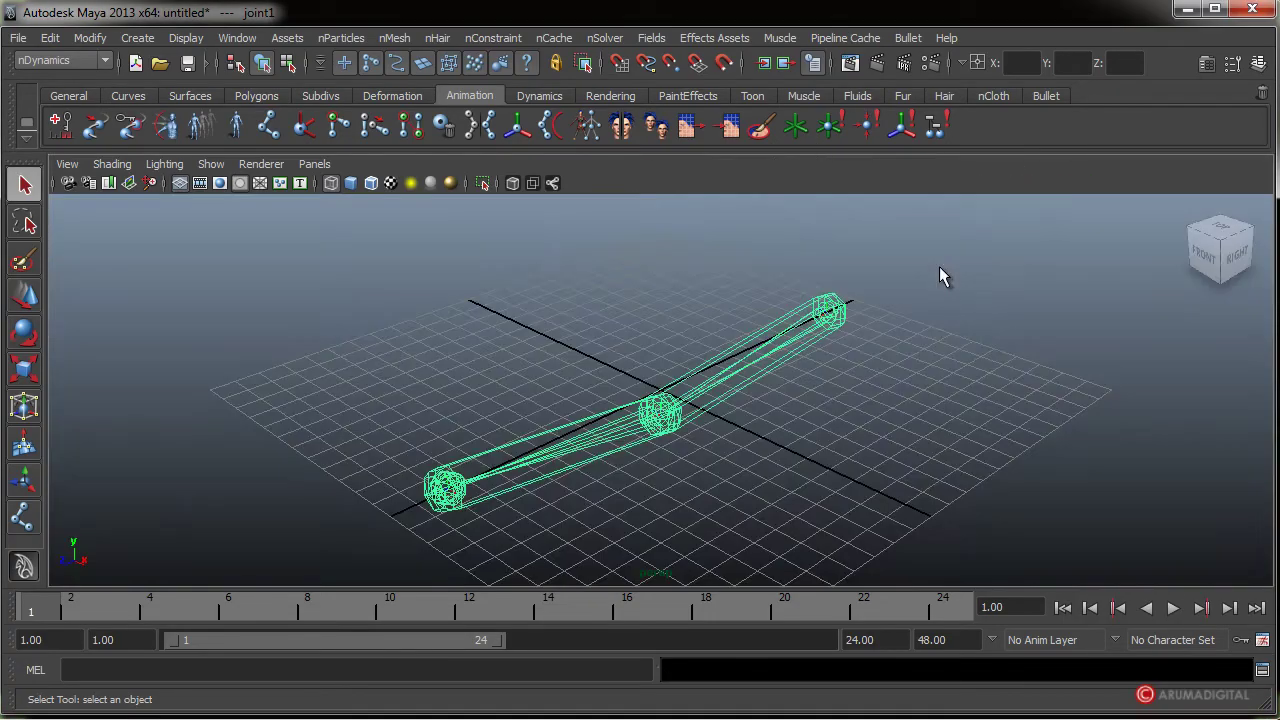
alt+drag(940, 277, 752, 372)
alt+drag(623, 370, 834, 360)
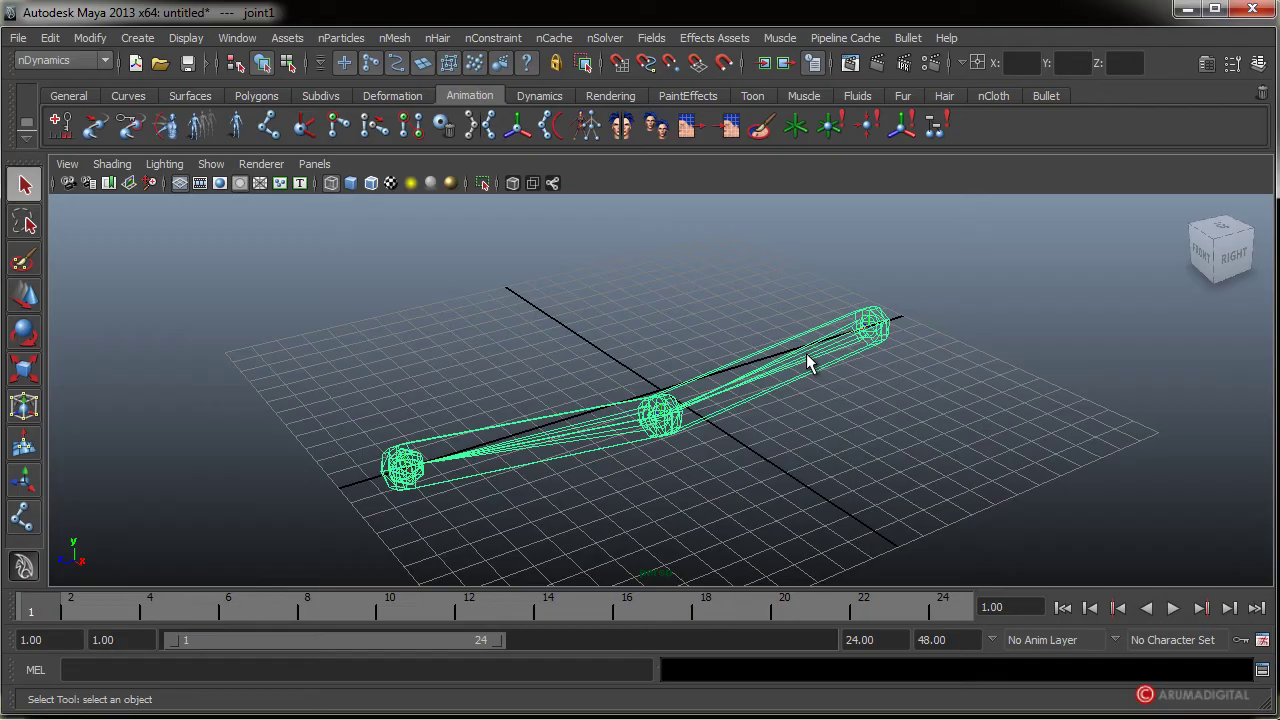
click(780, 39)
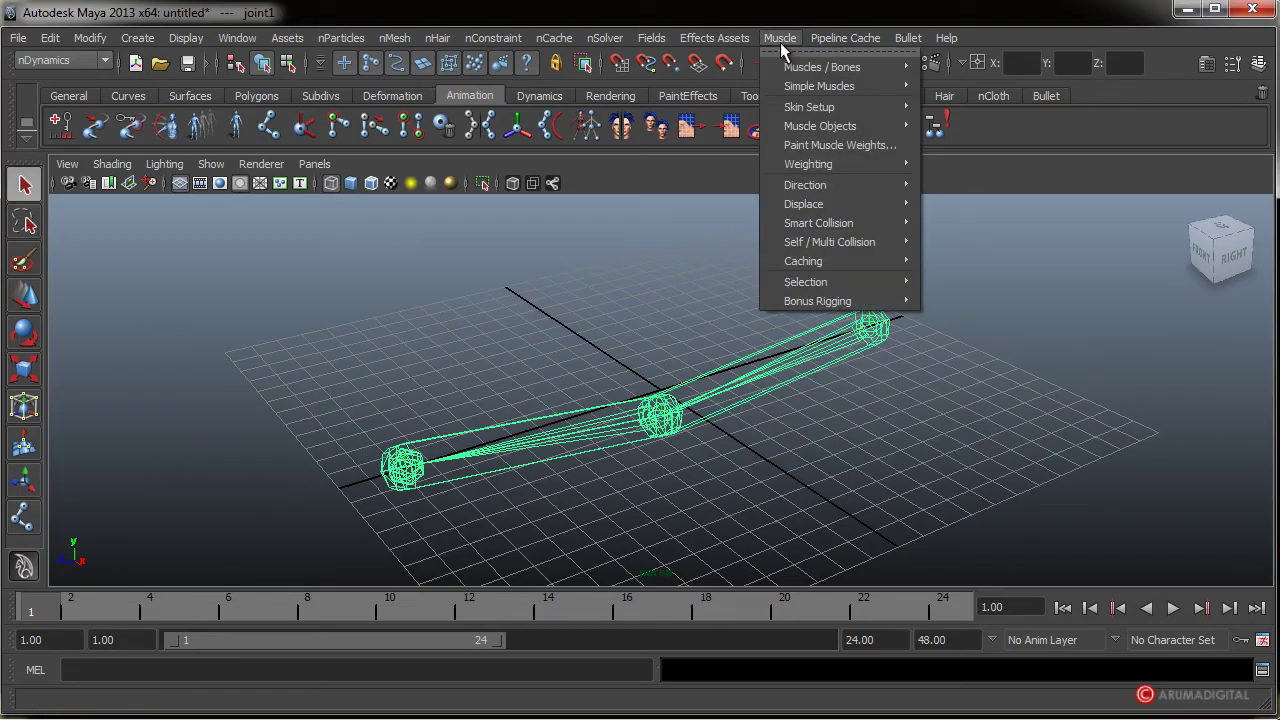
- Open the Muscle Creator and arrange its window beside the rig
mouse_move(797, 67)
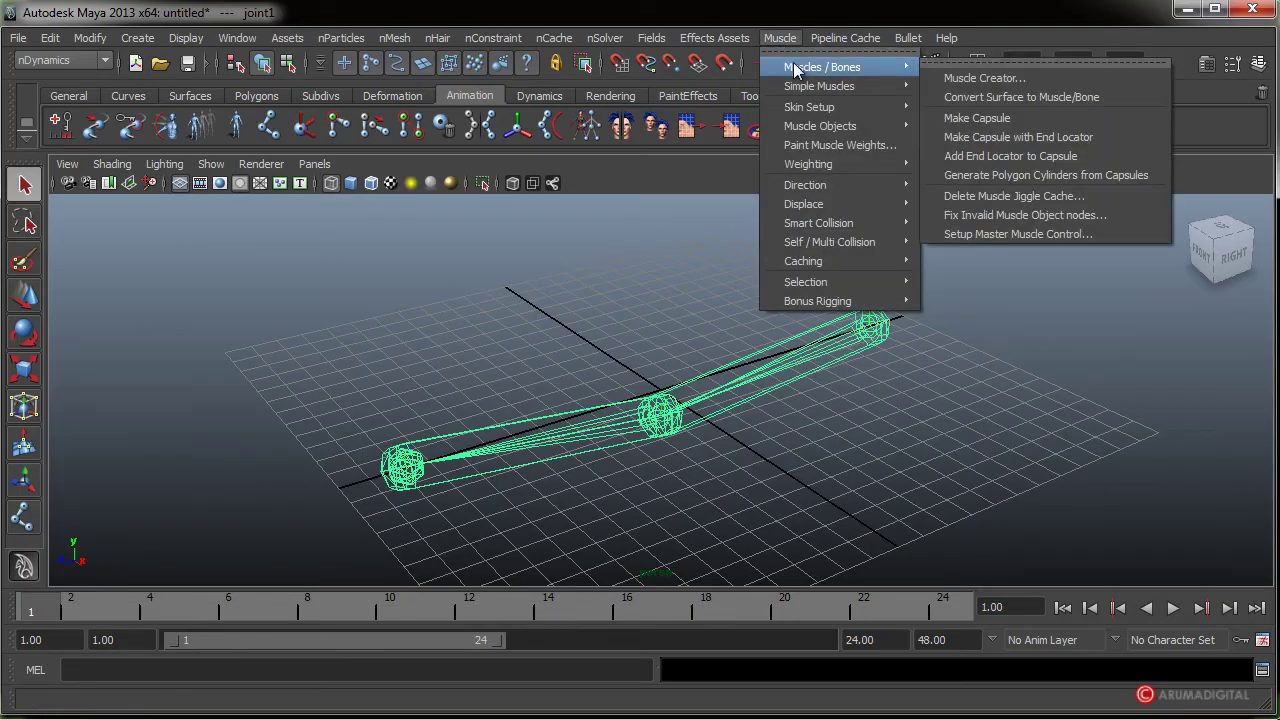
click(981, 79)
drag(784, 151, 704, 36)
drag(1197, 210, 1107, 204)
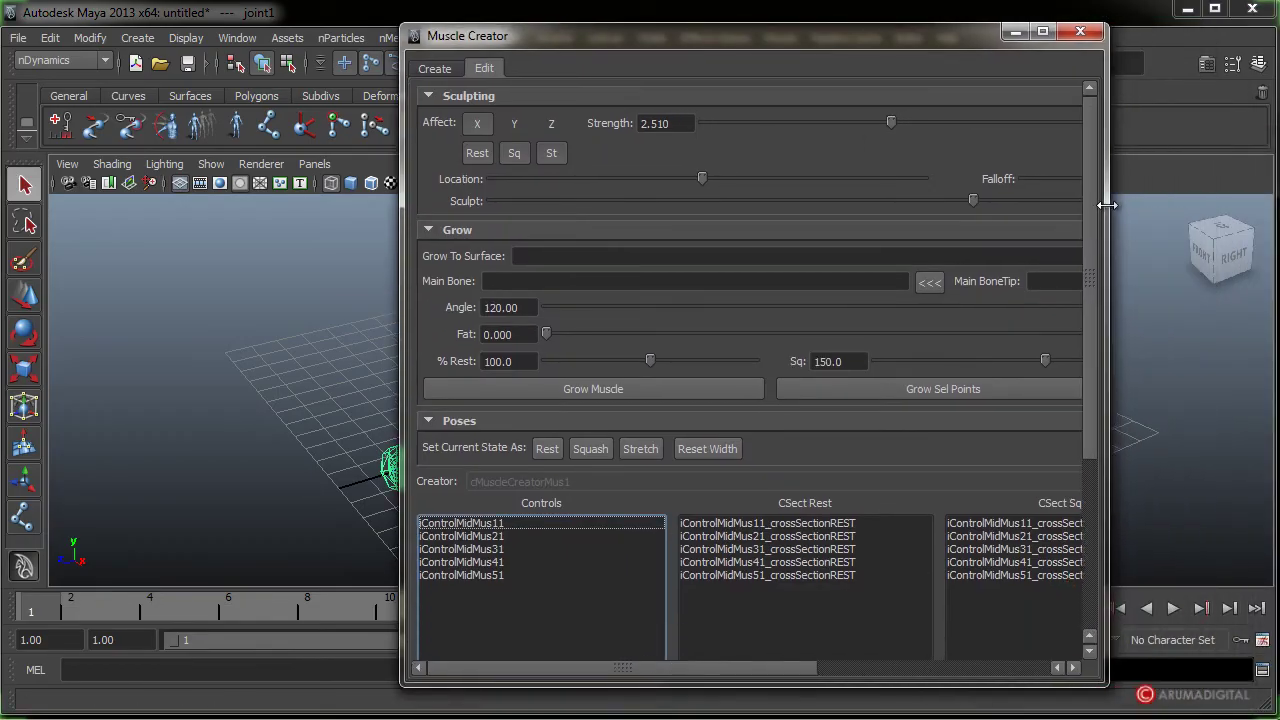
click(435, 68)
drag(643, 30, 966, 34)
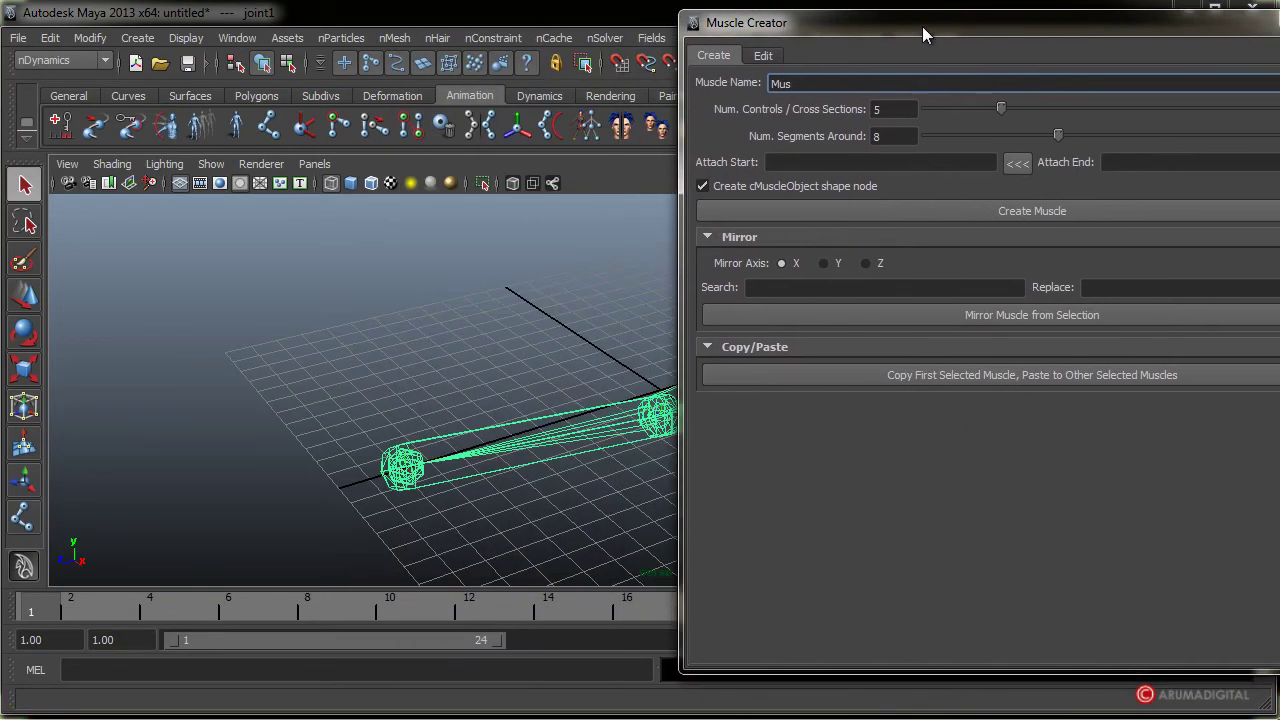
alt+middle_drag(566, 351, 299, 327)
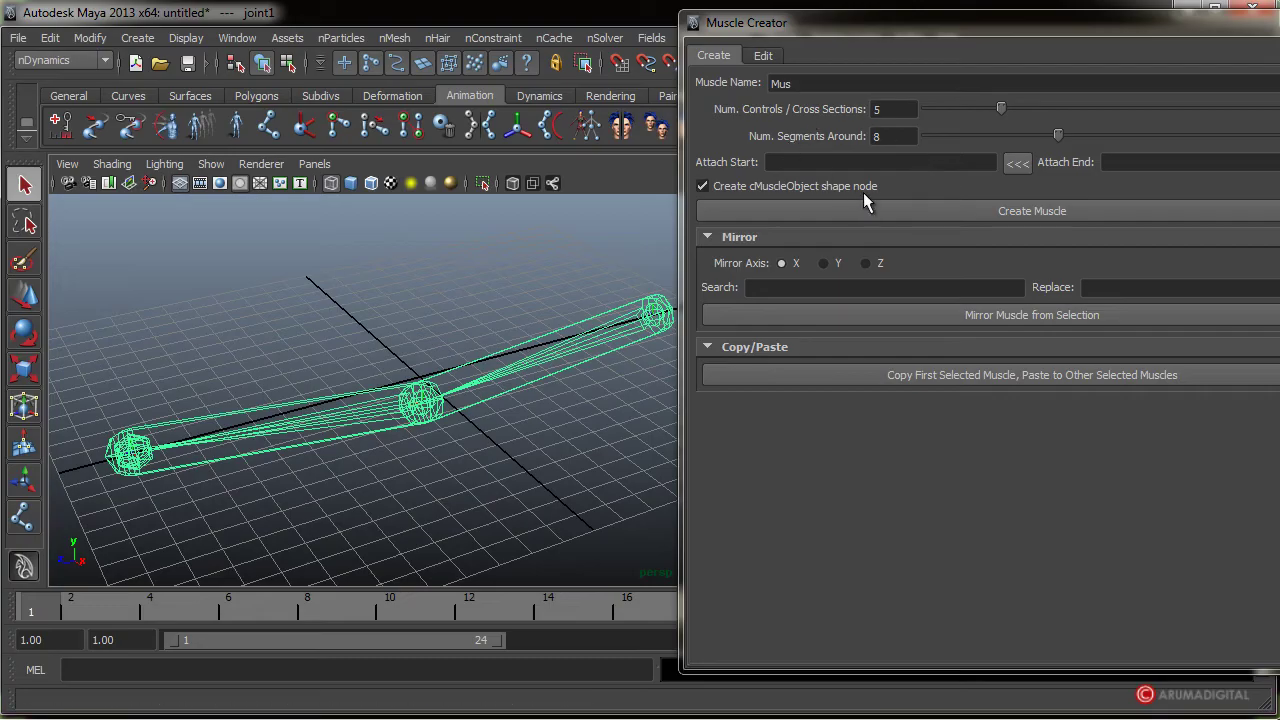
- Set joint1 as Attach Start and joint2 as Attach End, then create the Mus muscle
click(1016, 163)
drag(1016, 22, 881, 23)
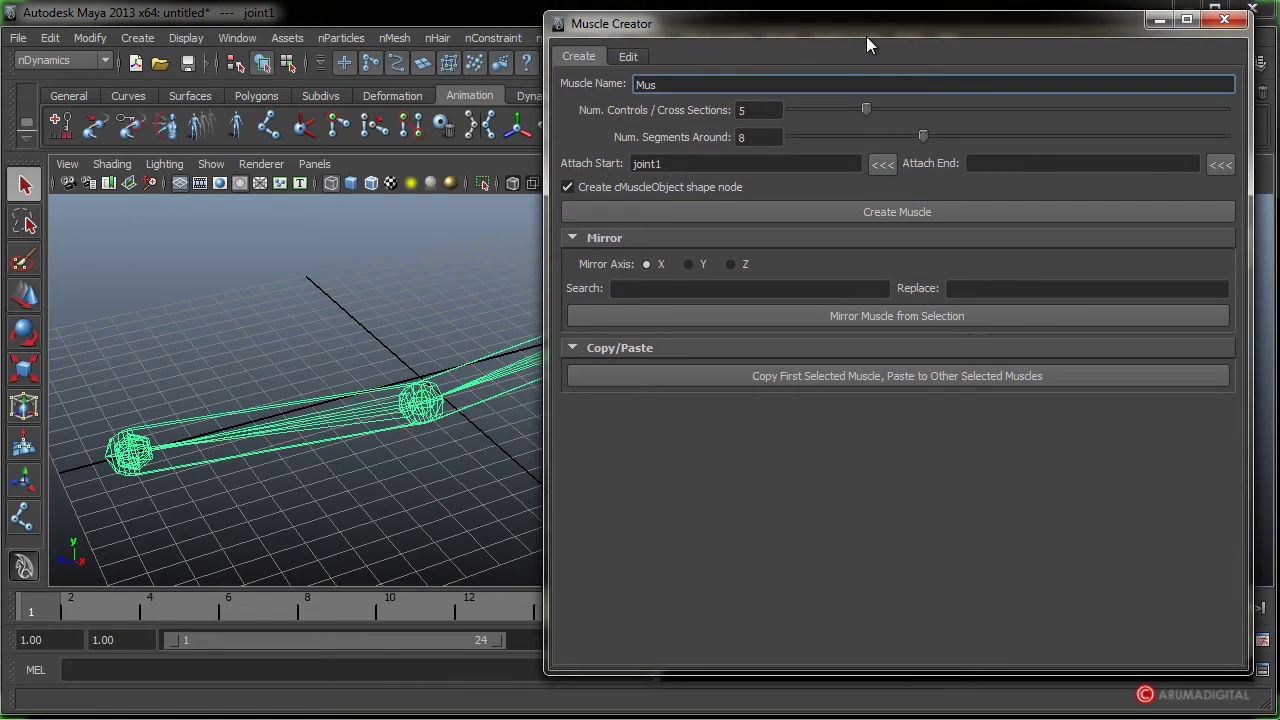
click(272, 412)
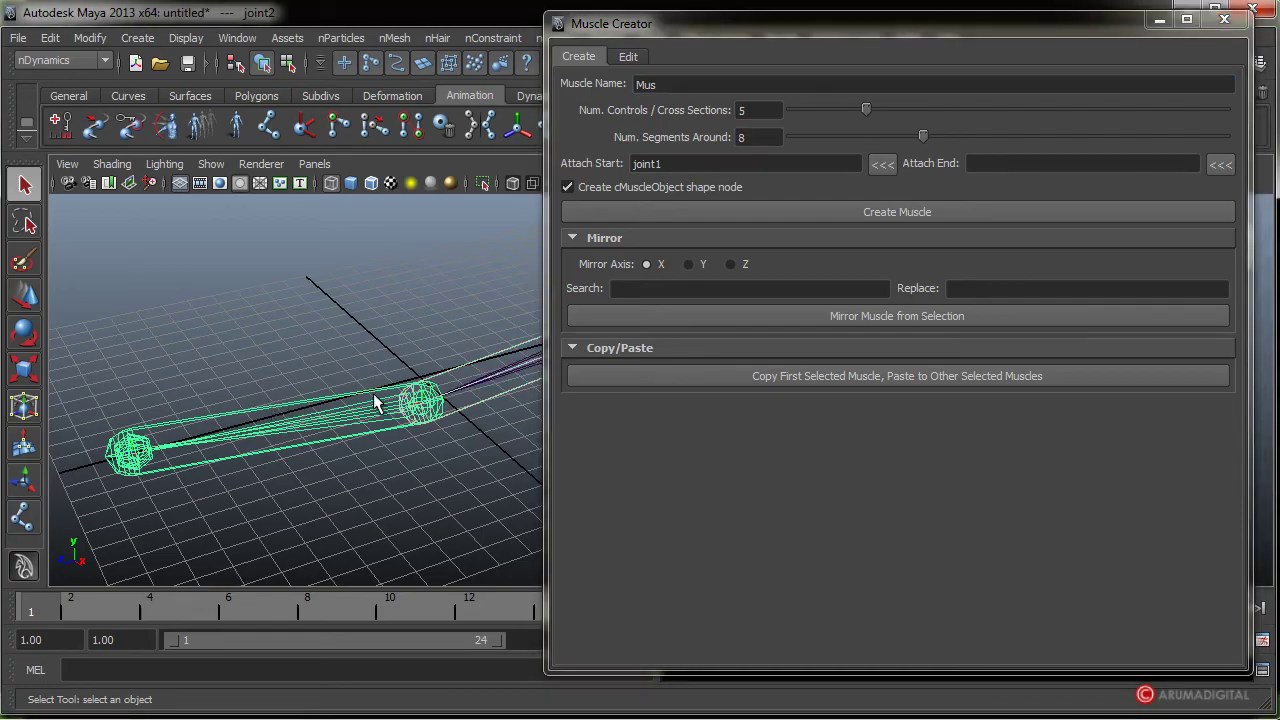
click(1221, 166)
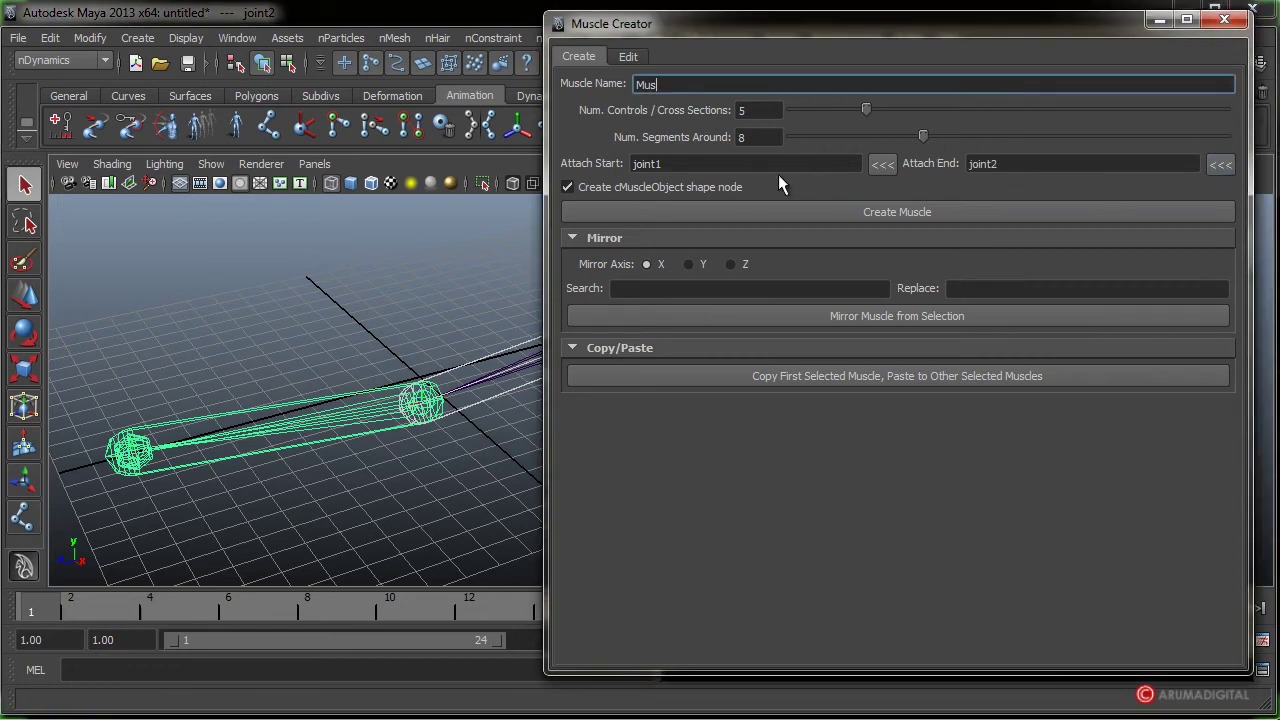
click(886, 217)
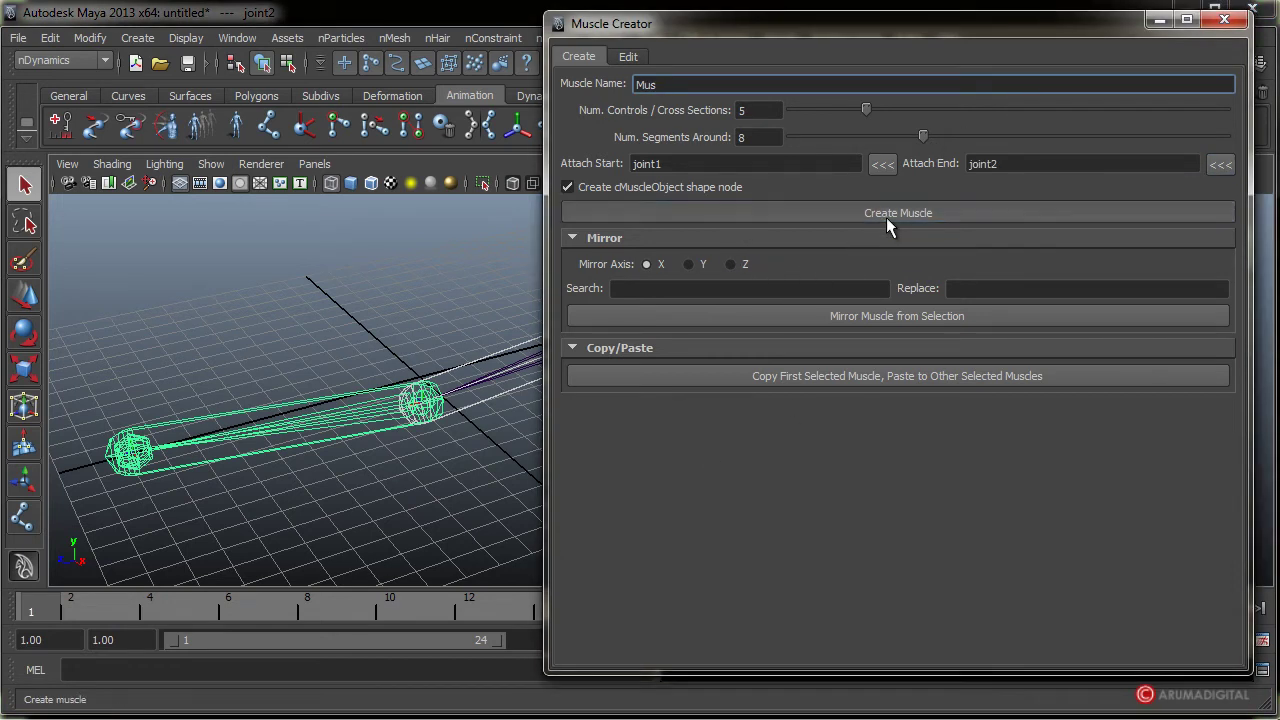
click(1228, 19)
alt+drag(608, 340, 757, 423)
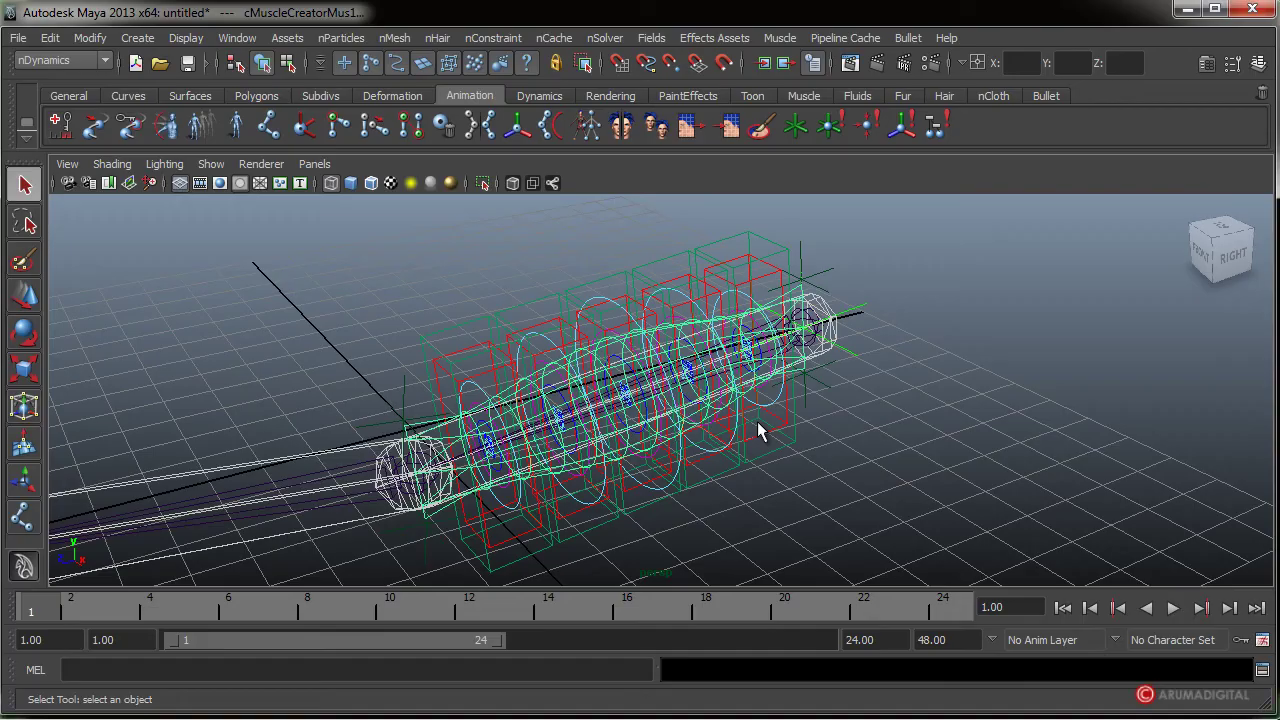
- Turn on smooth shading and orbit around the Mus muscle, selecting its end locators
key(5)
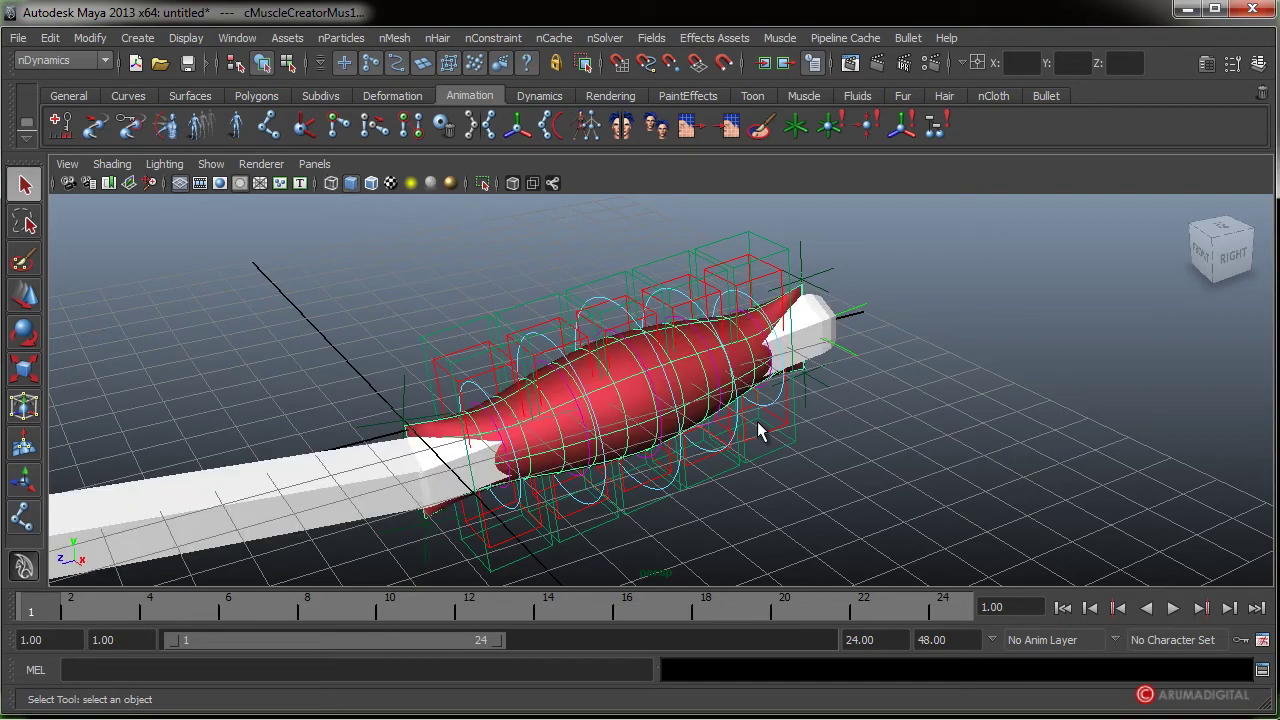
mouse_move(757, 421)
alt+mouse_down()
mouse_move(757, 390)
mouse_move(757, 425)
alt+mouse_up()
alt+middle_drag(757, 425, 758, 411)
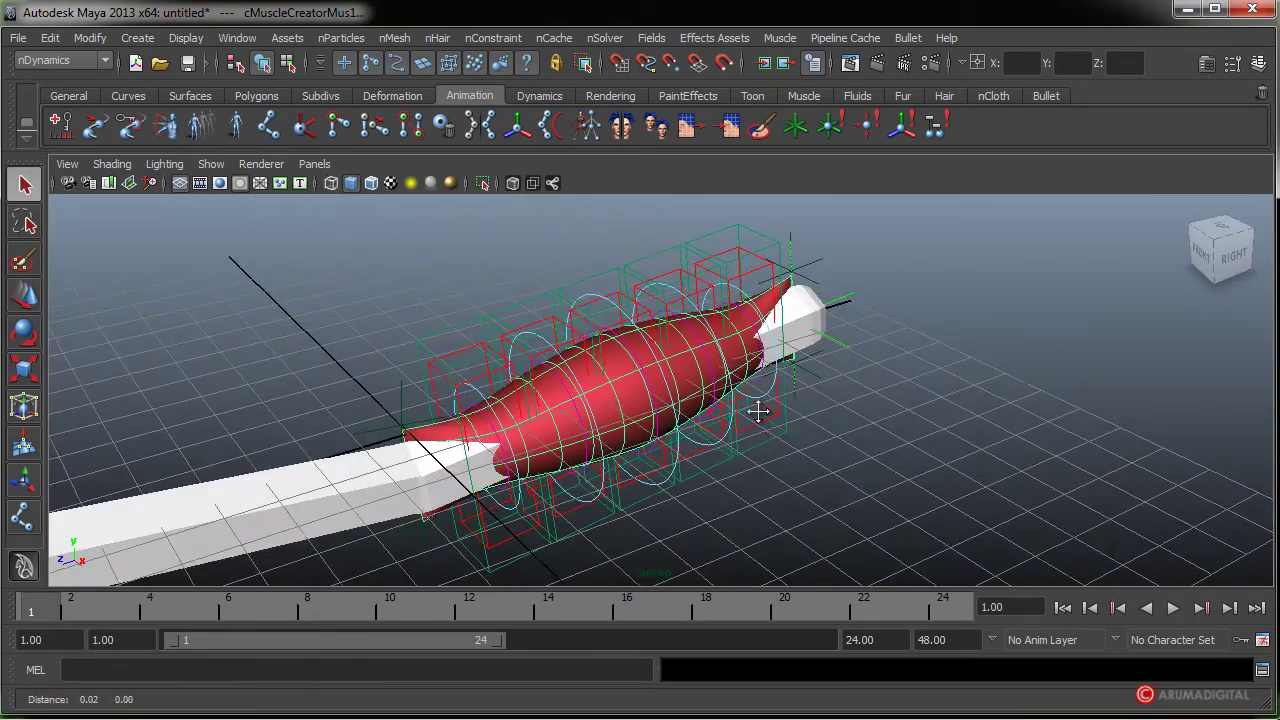
mouse_move(758, 411)
alt+mouse_down()
mouse_move(777, 340)
mouse_move(772, 402)
alt+mouse_up()
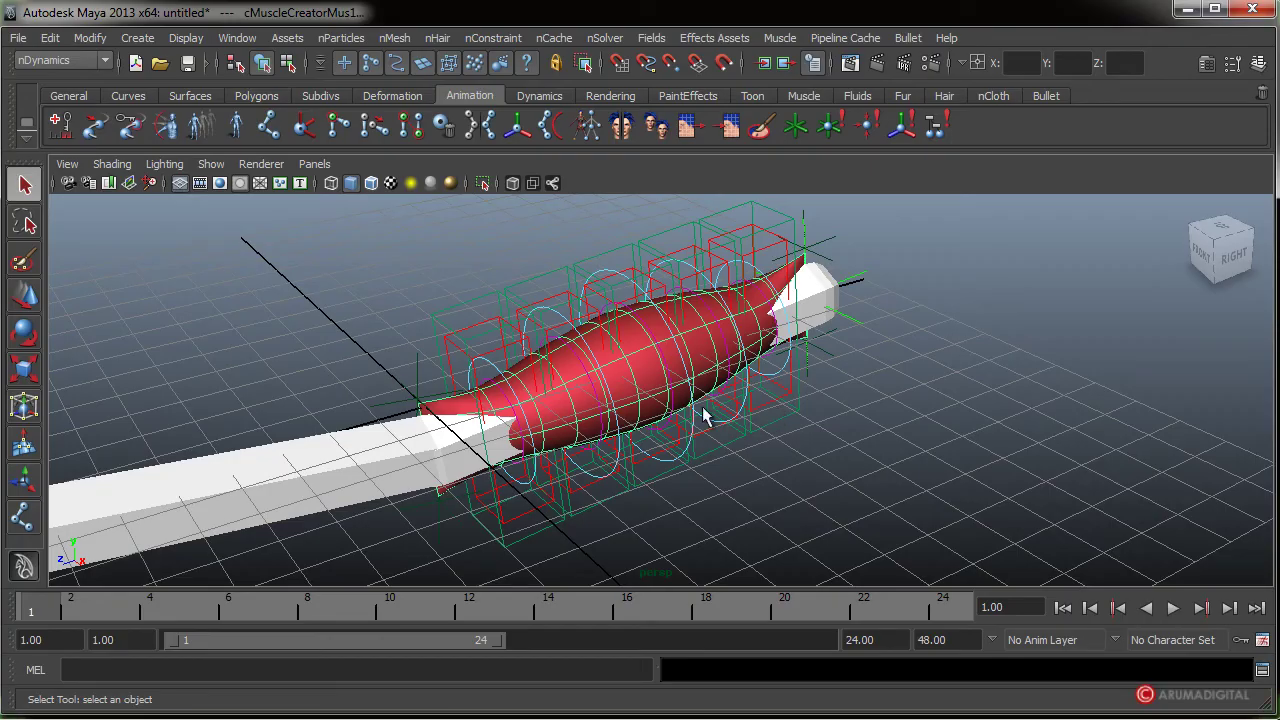
alt+drag(703, 409, 666, 366)
alt+middle_drag(666, 366, 692, 320)
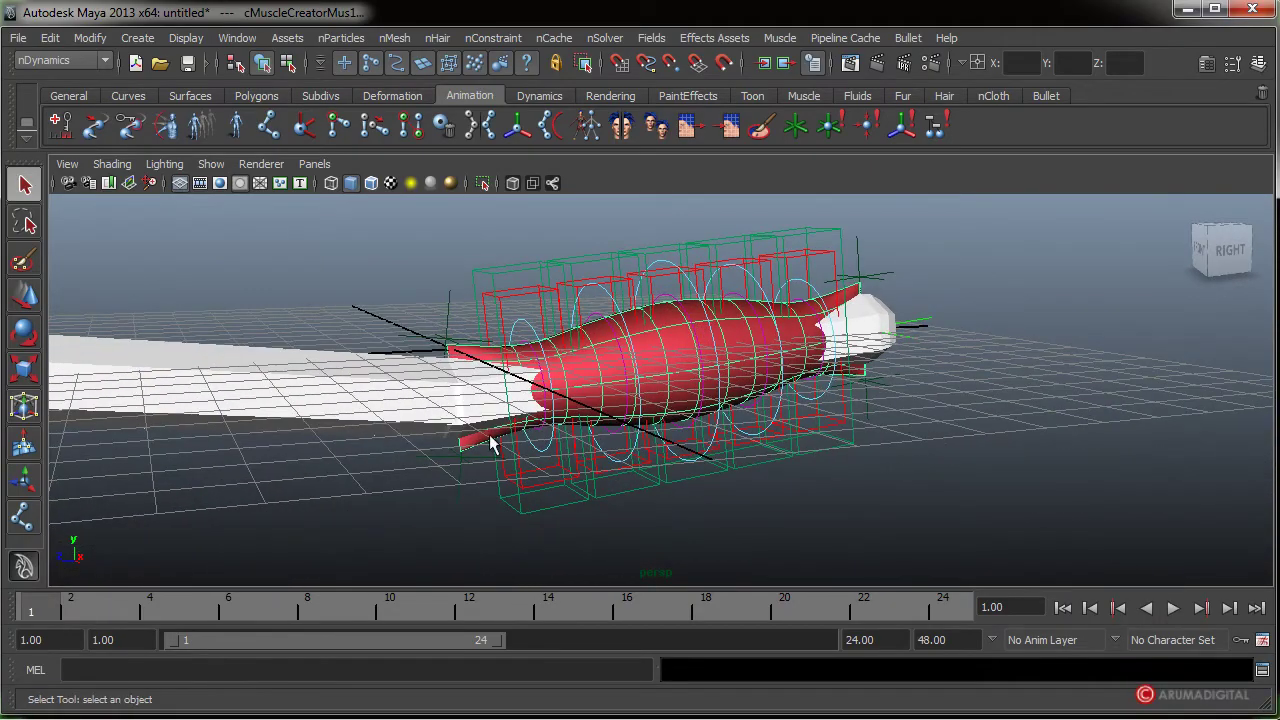
drag(458, 489, 462, 490)
alt+drag(417, 283, 910, 298)
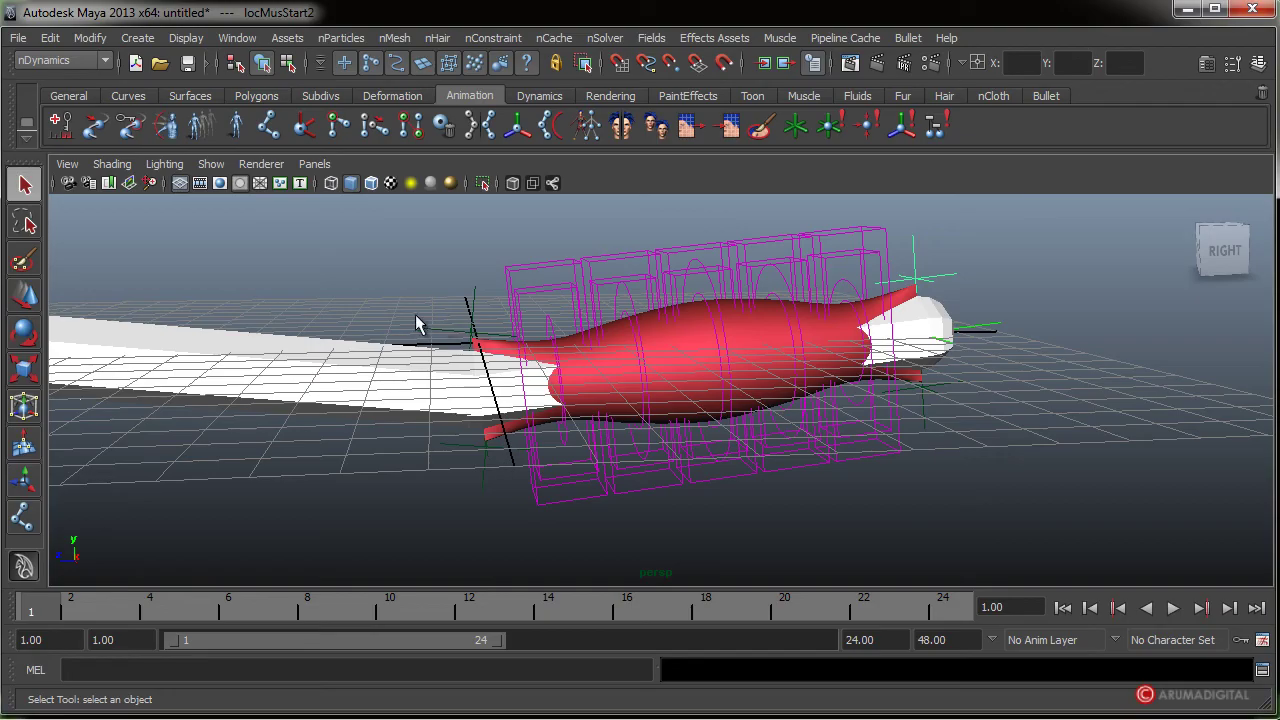
- Move the near-end locator left and raise locMusEnd1 to reshape the muscle
alt+drag(423, 323, 327, 362)
click(291, 367)
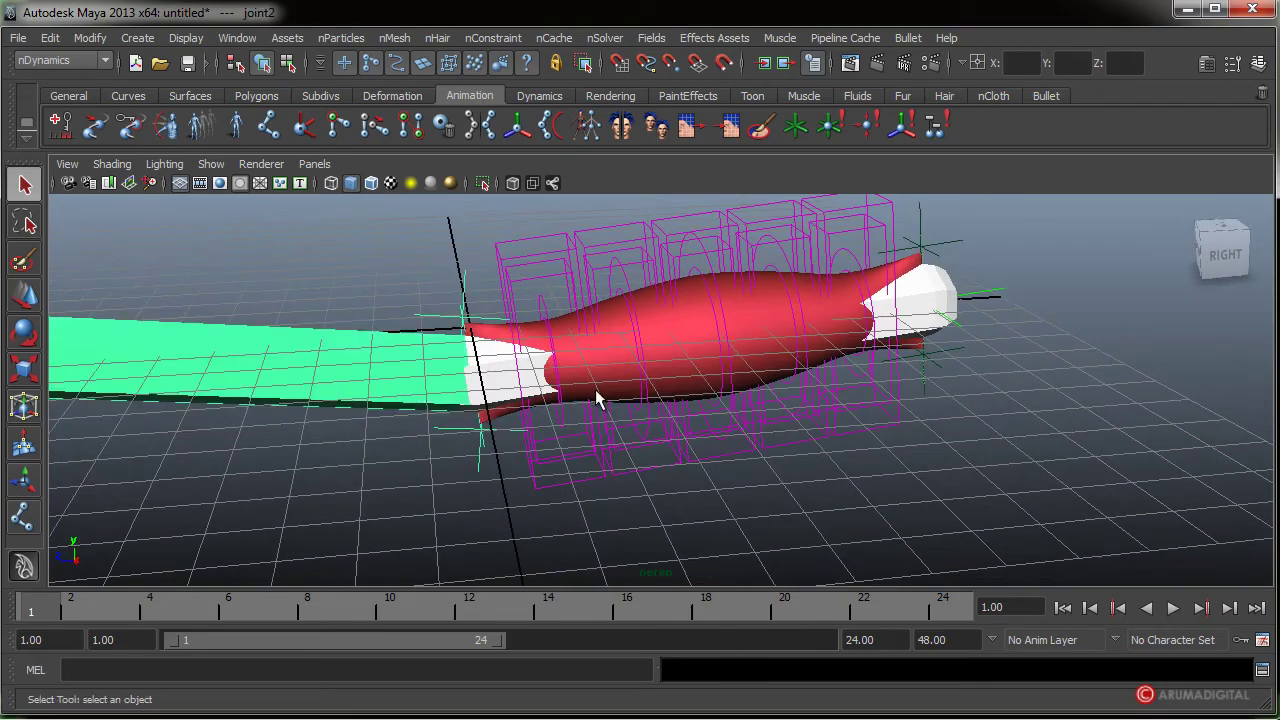
alt+drag(597, 391, 552, 350)
click(490, 296)
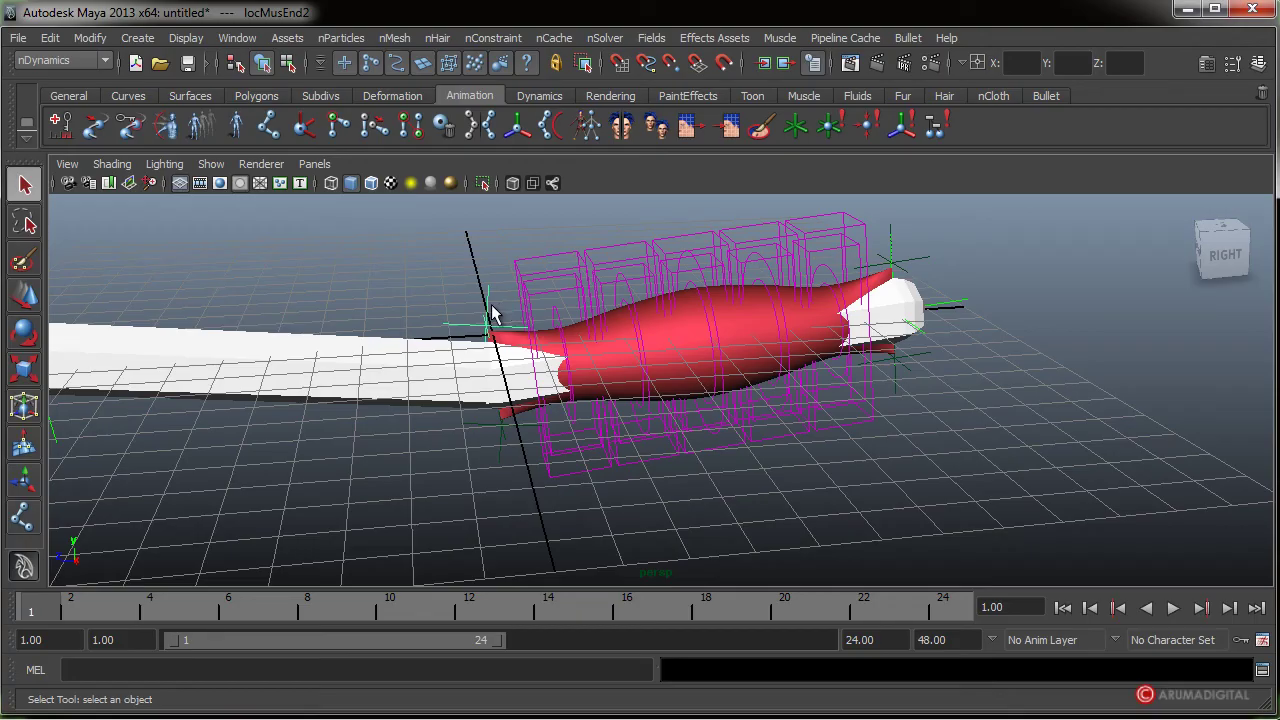
key(w)
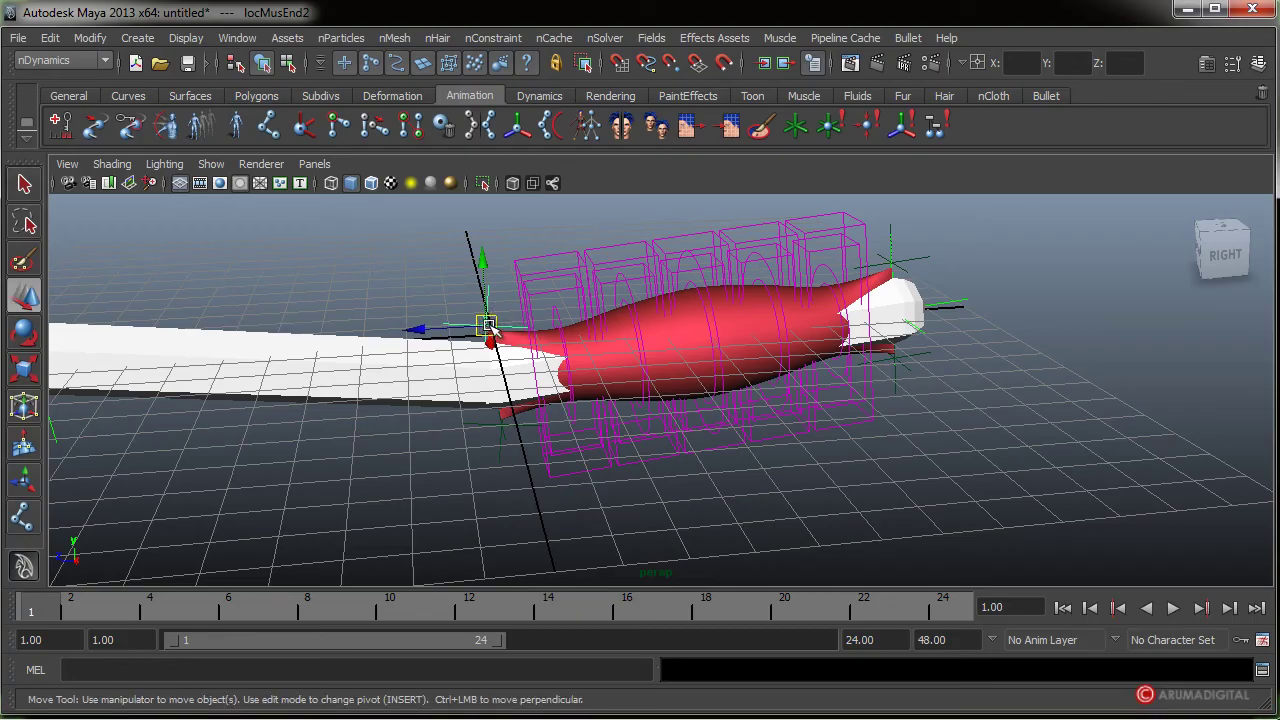
drag(490, 327, 398, 396)
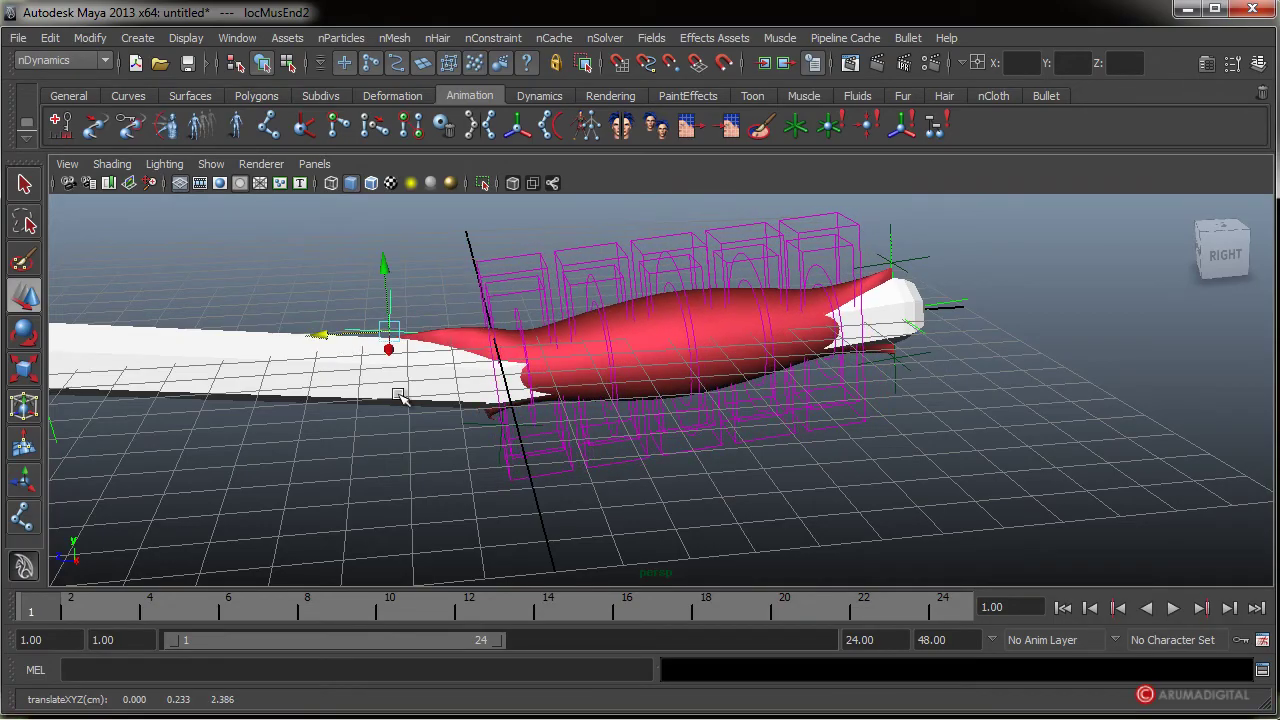
click(460, 428)
alt+right_drag(463, 428, 500, 434)
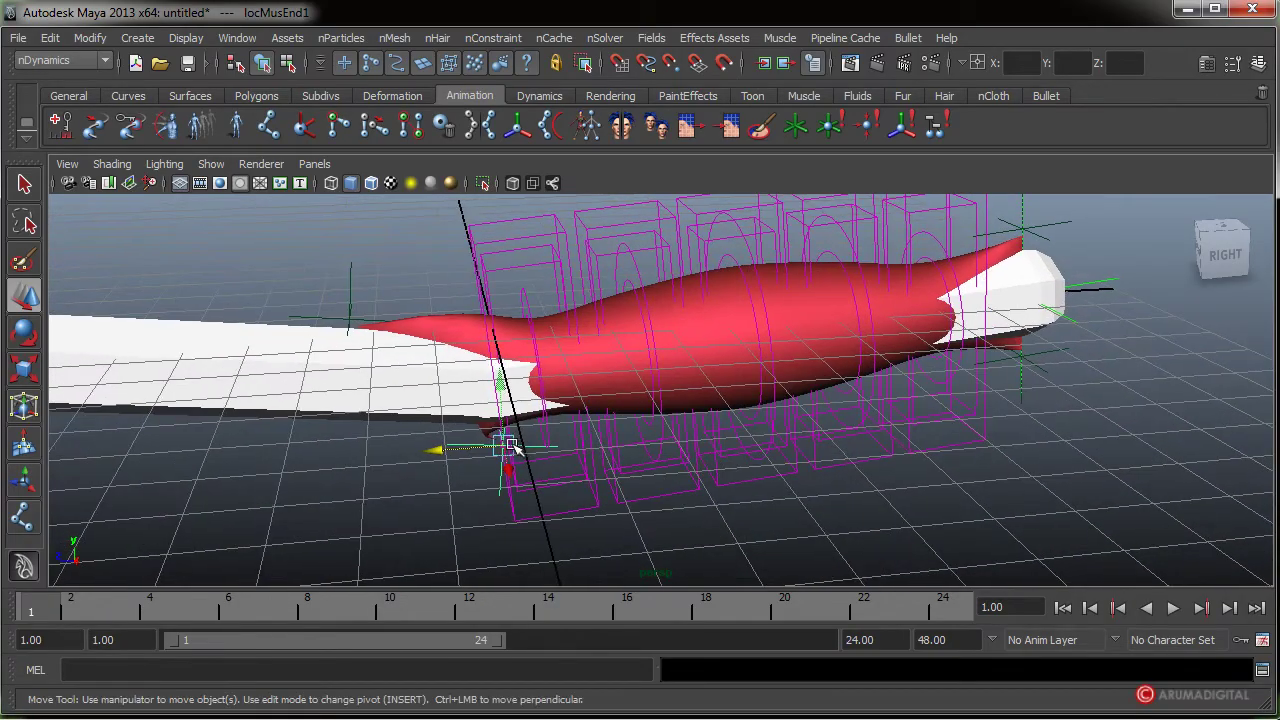
drag(500, 434, 455, 276)
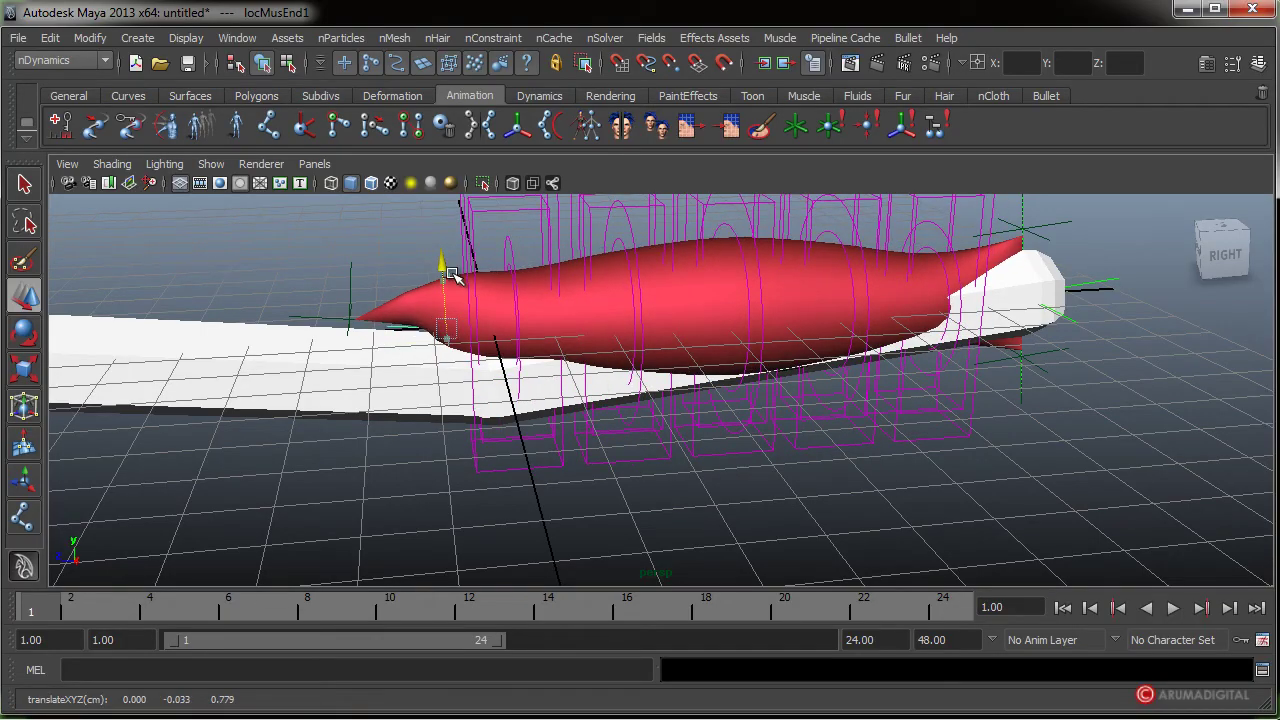
- Reposition locMusStart2 and locMusStart1 so the muscle tail rests on the bone capsule
alt+drag(1111, 357, 953, 454)
click(980, 320)
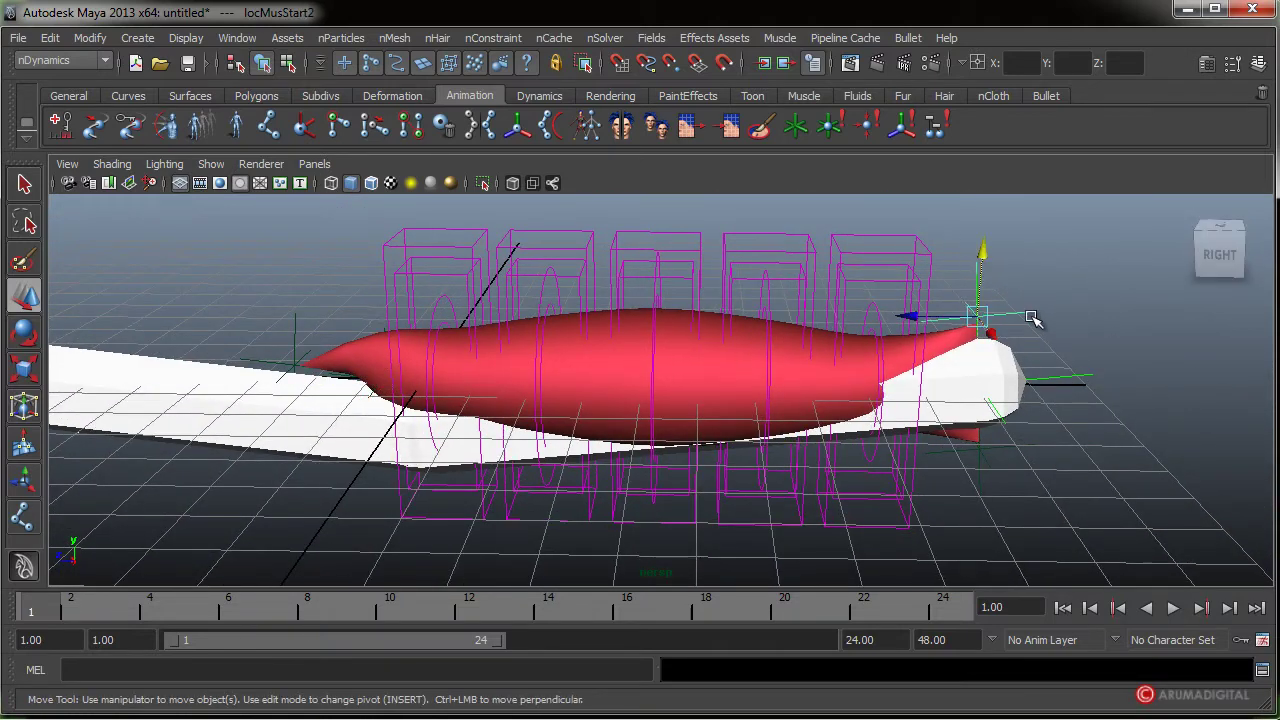
drag(953, 318, 899, 318)
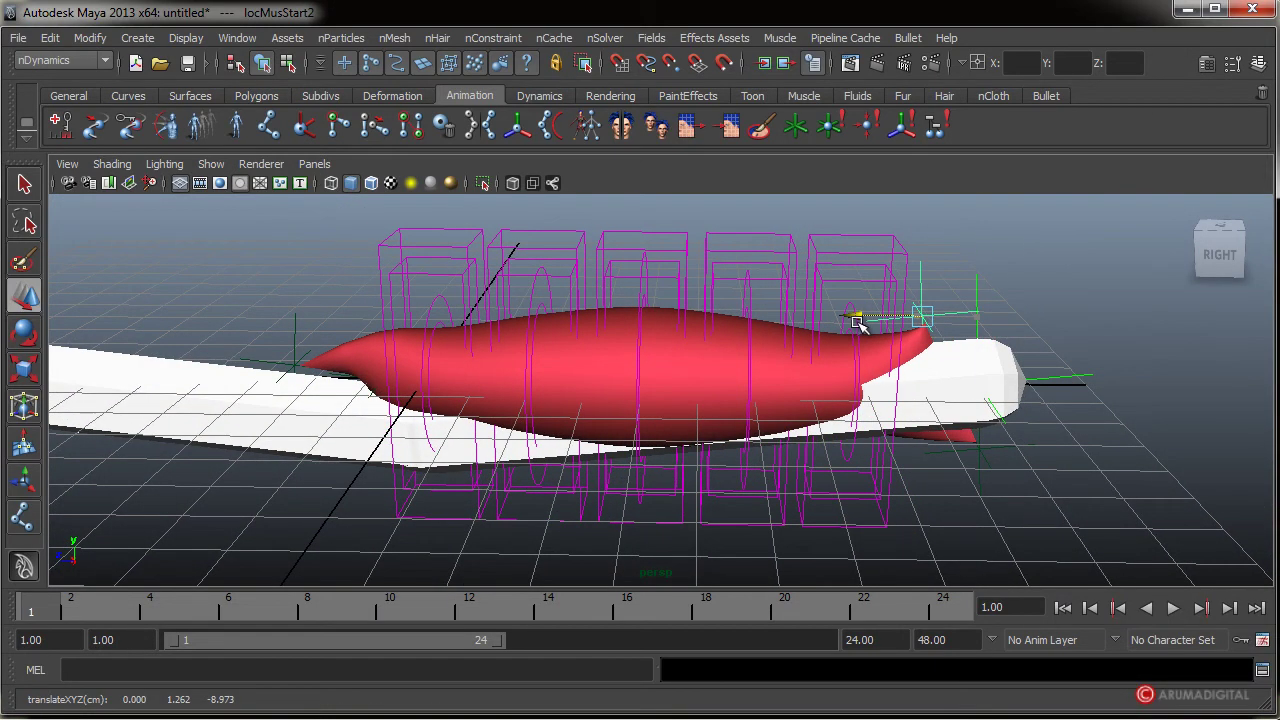
click(983, 448)
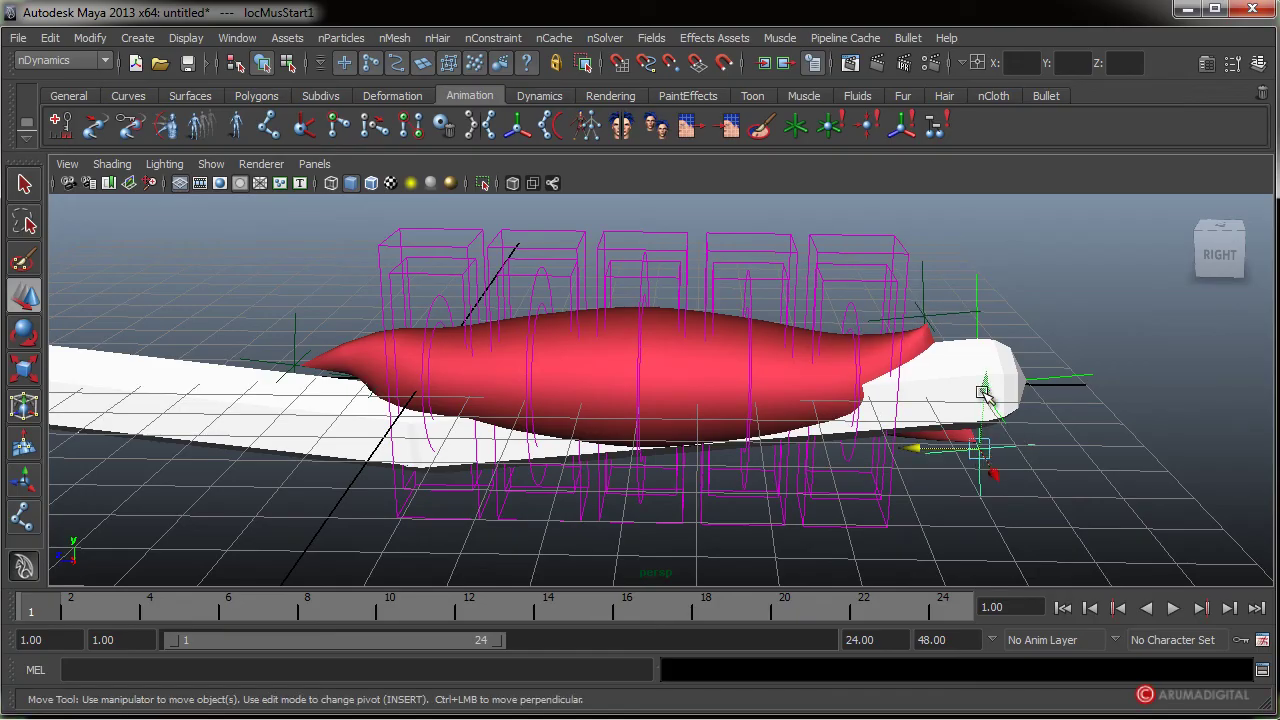
drag(985, 405, 673, 484)
alt+middle_drag(673, 484, 745, 476)
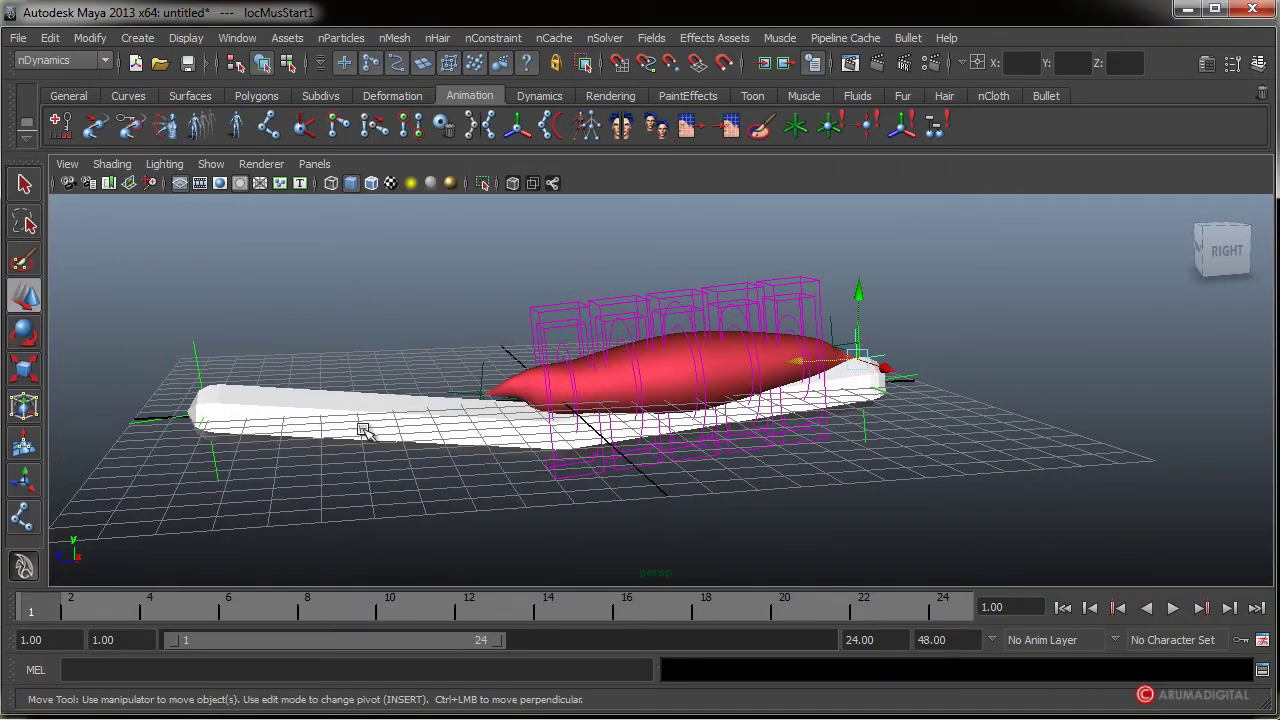
click(391, 443)
click(410, 458)
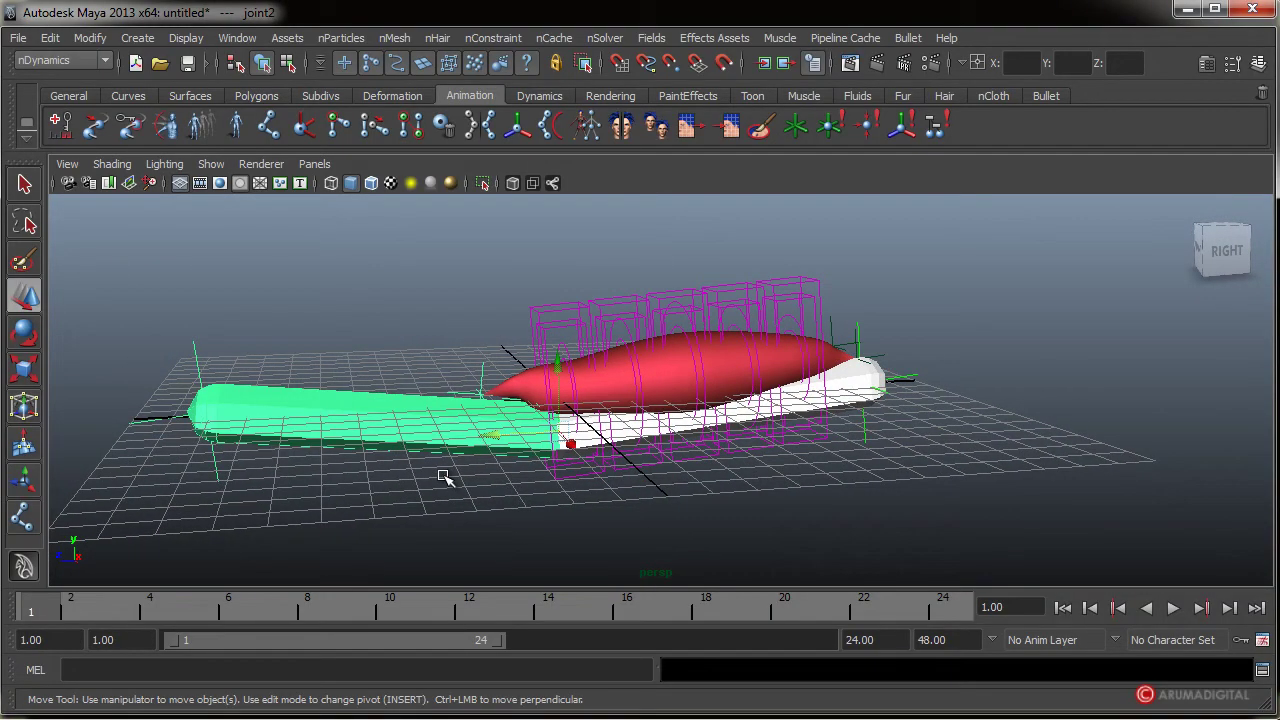
- Rotate joint2 to bend the chain and check that the Mus muscle follows the bone
key(e)
alt+drag(445, 477, 508, 444)
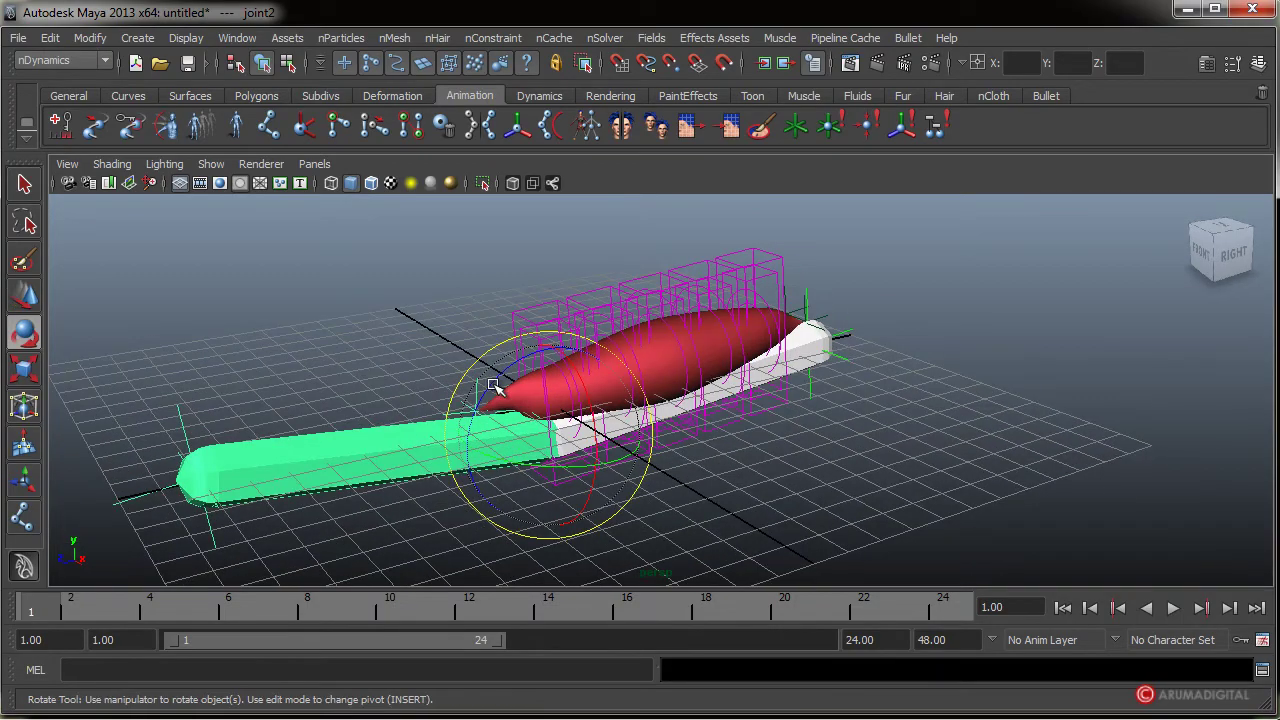
mouse_move(494, 387)
mouse_down()
mouse_move(566, 337)
mouse_move(531, 374)
mouse_move(560, 376)
mouse_move(570, 345)
mouse_move(604, 385)
mouse_move(563, 425)
mouse_move(575, 355)
mouse_move(560, 430)
mouse_move(510, 393)
mouse_up()
alt+right_drag(569, 424, 678, 460)
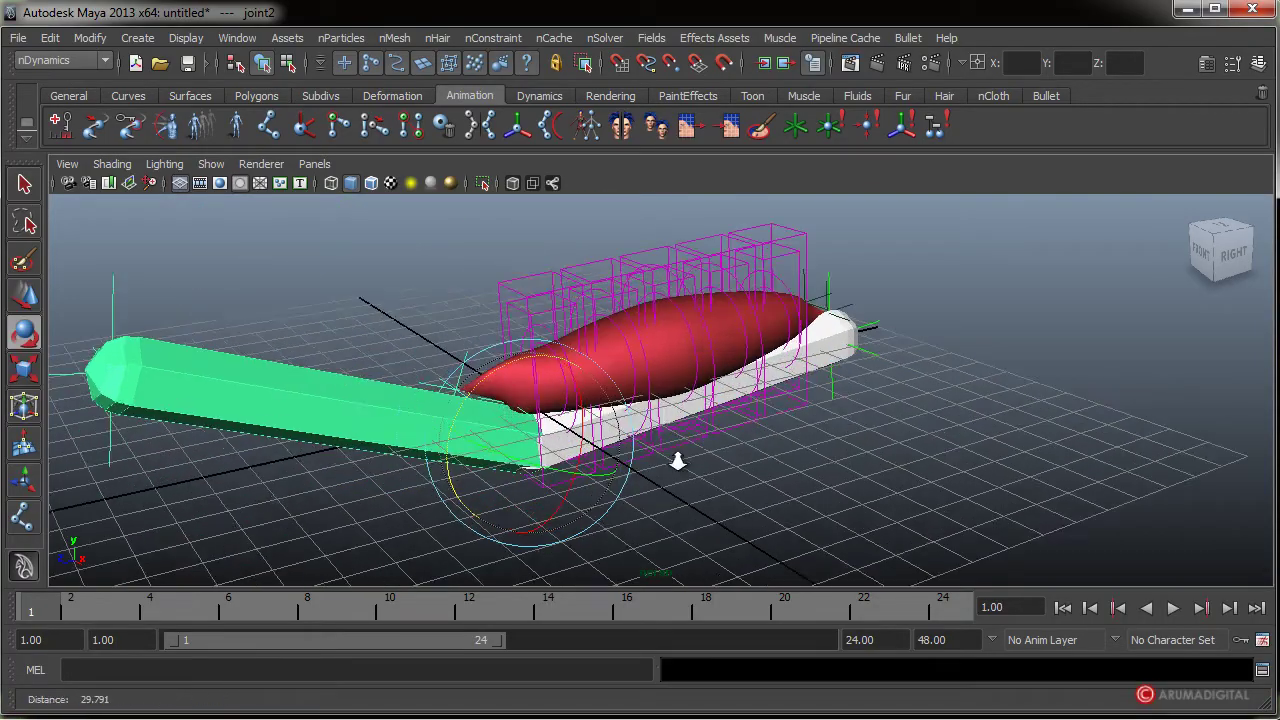
alt+drag(678, 460, 652, 524)
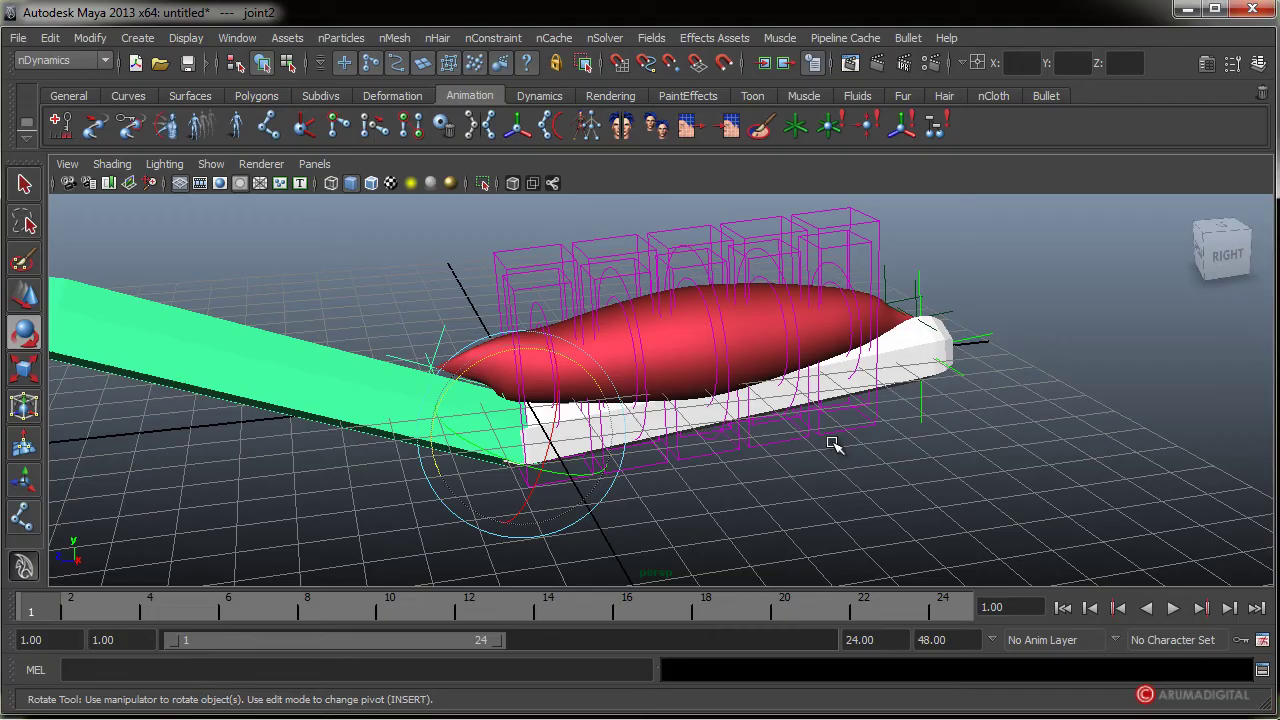
- Select the Mus muscle surface and bring up the Muscle menu's Muscles / Bones commands
alt+drag(545, 432, 700, 440)
scroll(943, 423, up, 5)
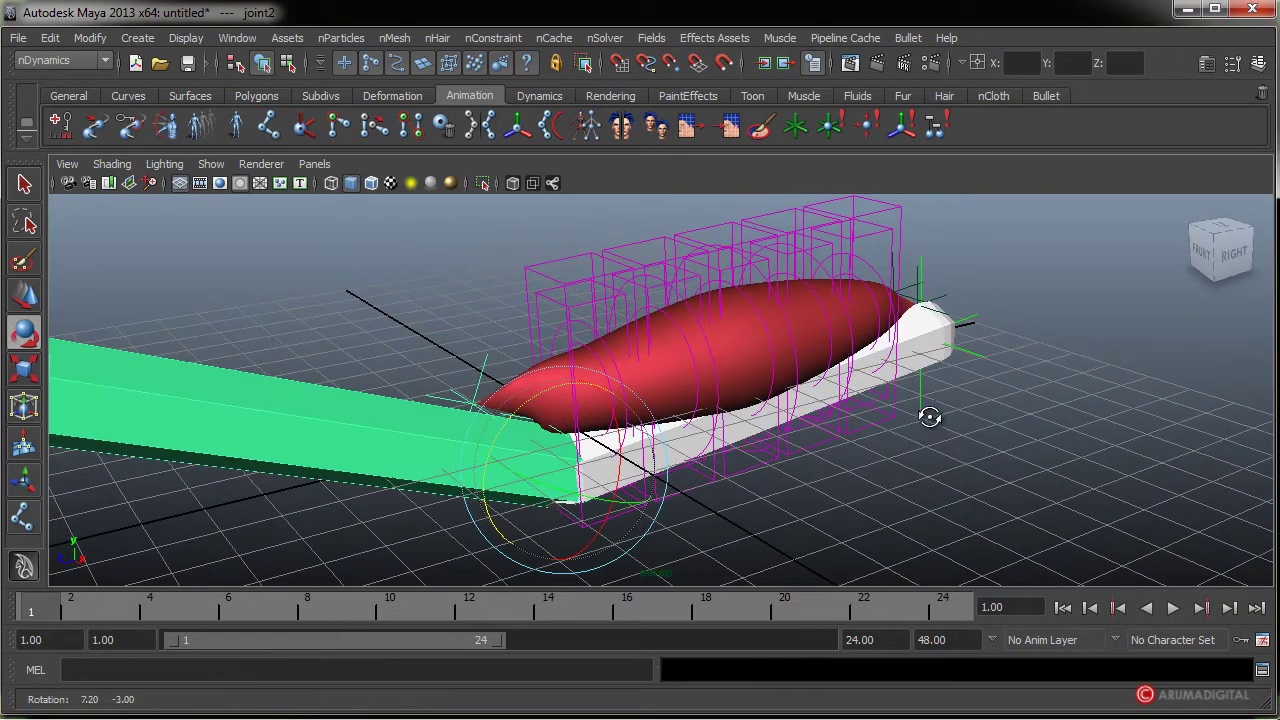
alt+drag(930, 418, 534, 380)
click(520, 378)
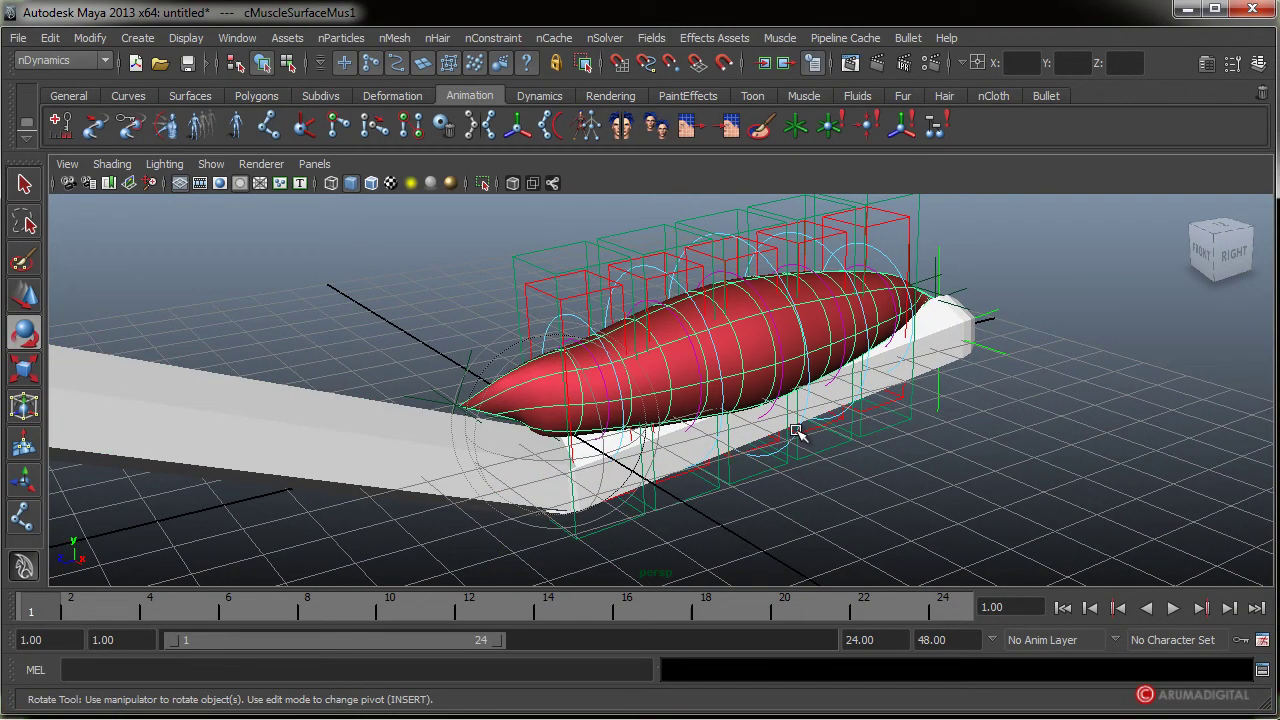
mouse_move(795, 430)
alt+mouse_down()
mouse_move(751, 429)
mouse_move(777, 434)
alt+mouse_up()
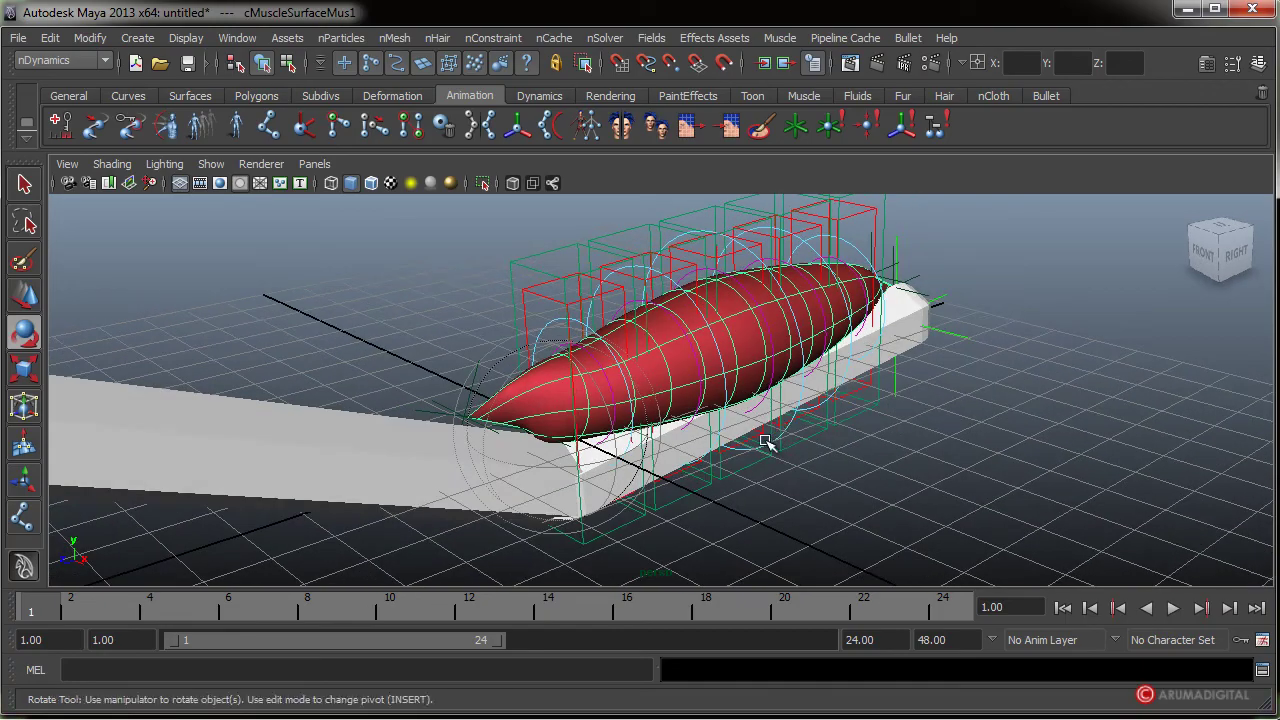
click(780, 38)
- Launch the Muscle Creator, move it beside the viewport, and show its Edit tab
mouse_move(800, 66)
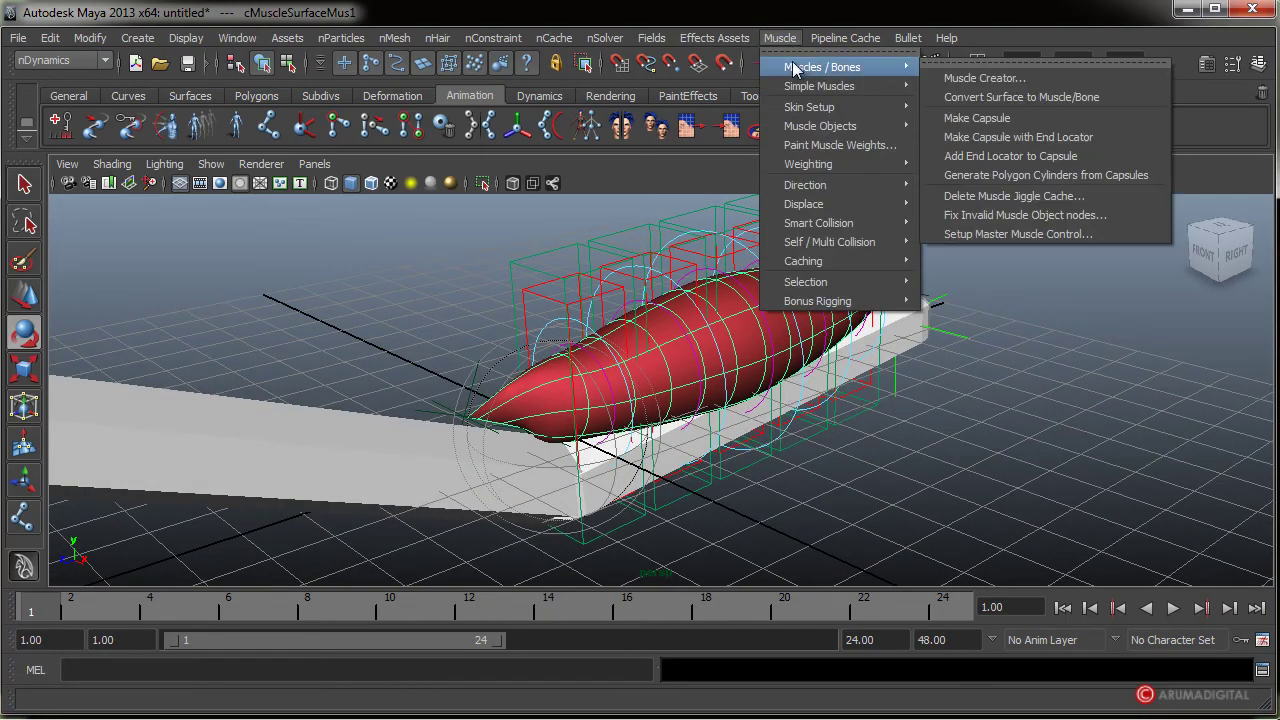
click(988, 77)
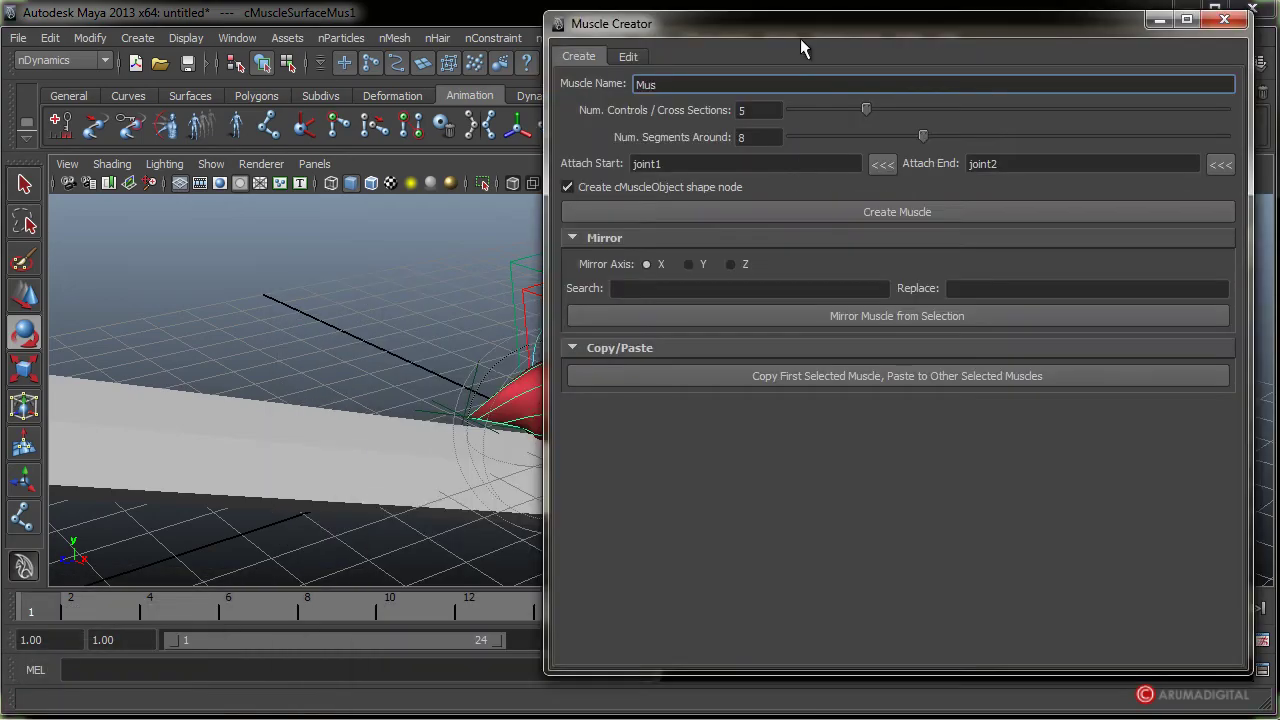
drag(906, 22, 1081, 34)
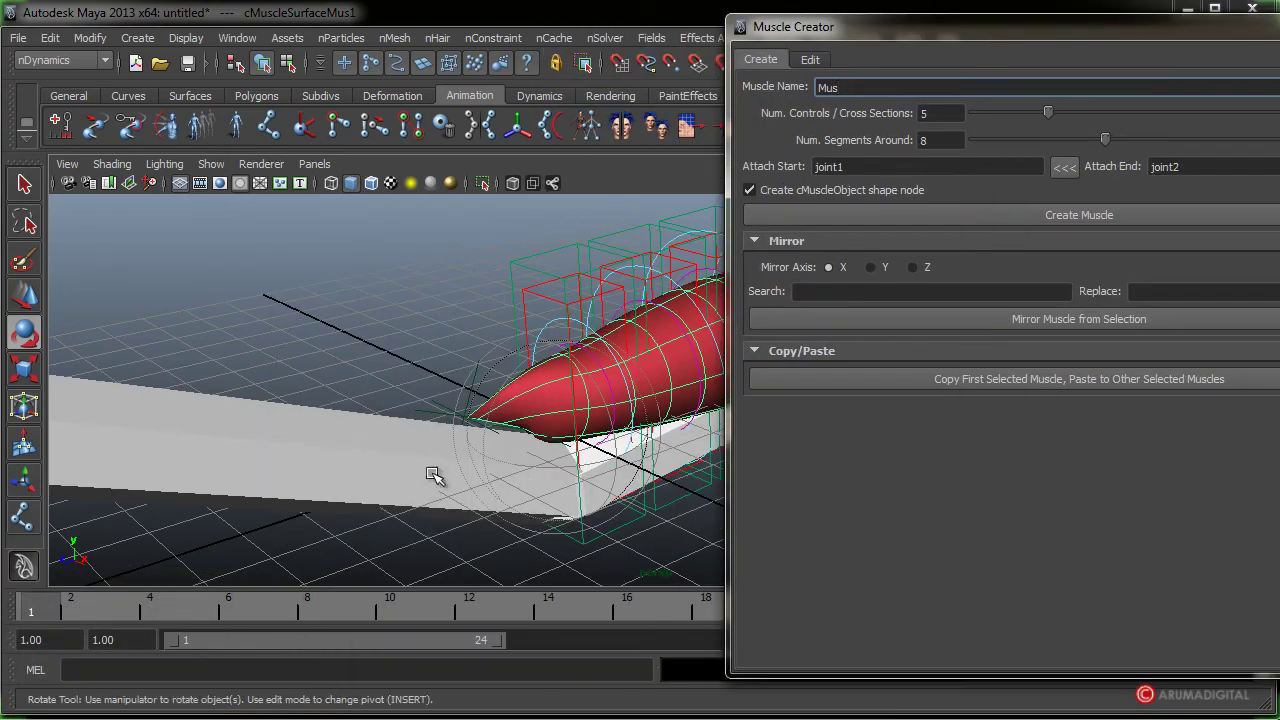
click(818, 59)
scroll(500, 465, down, 4)
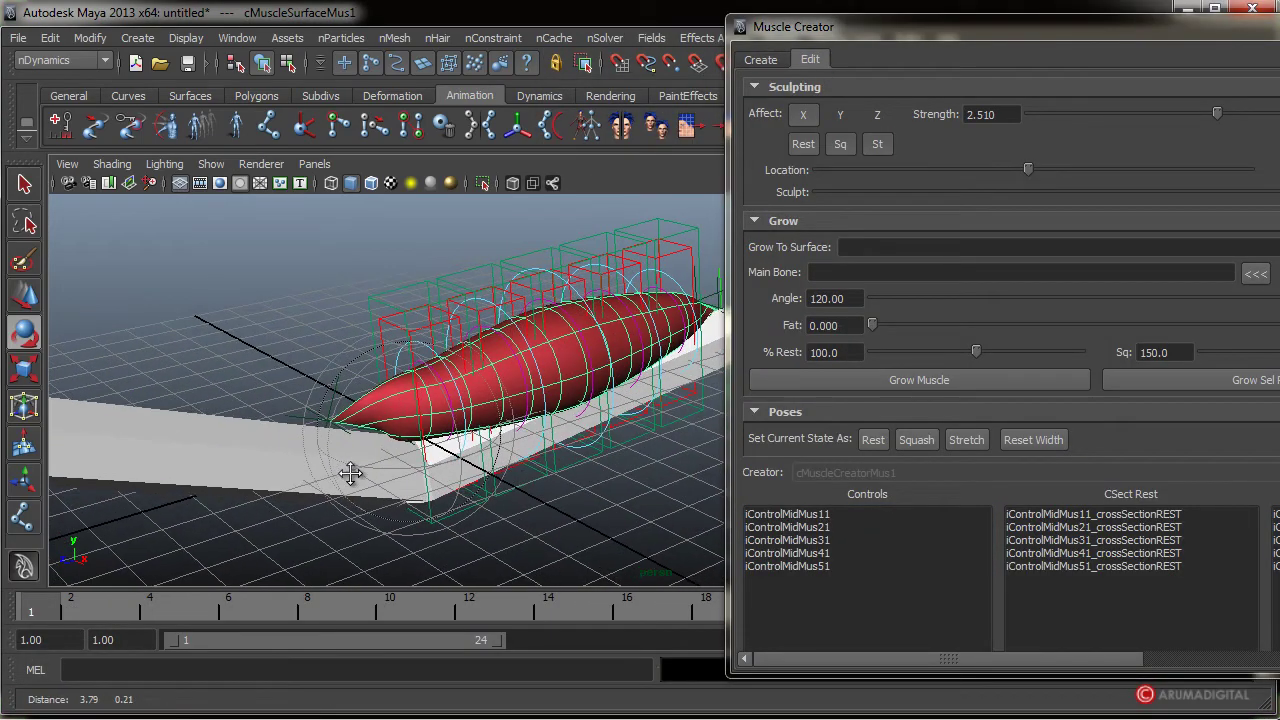
- Raise joint2's bone about 53 degrees, then reselect the muscle for the Muscle Creator
alt+drag(397, 491, 427, 500)
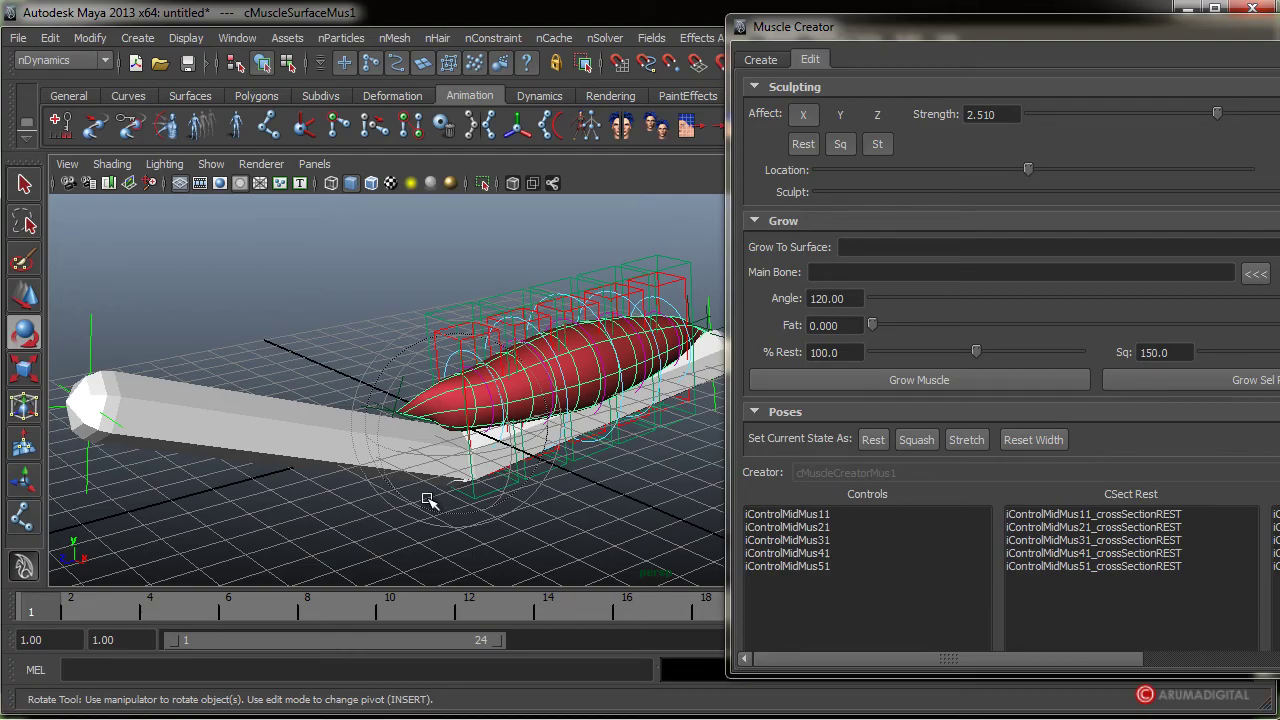
click(207, 425)
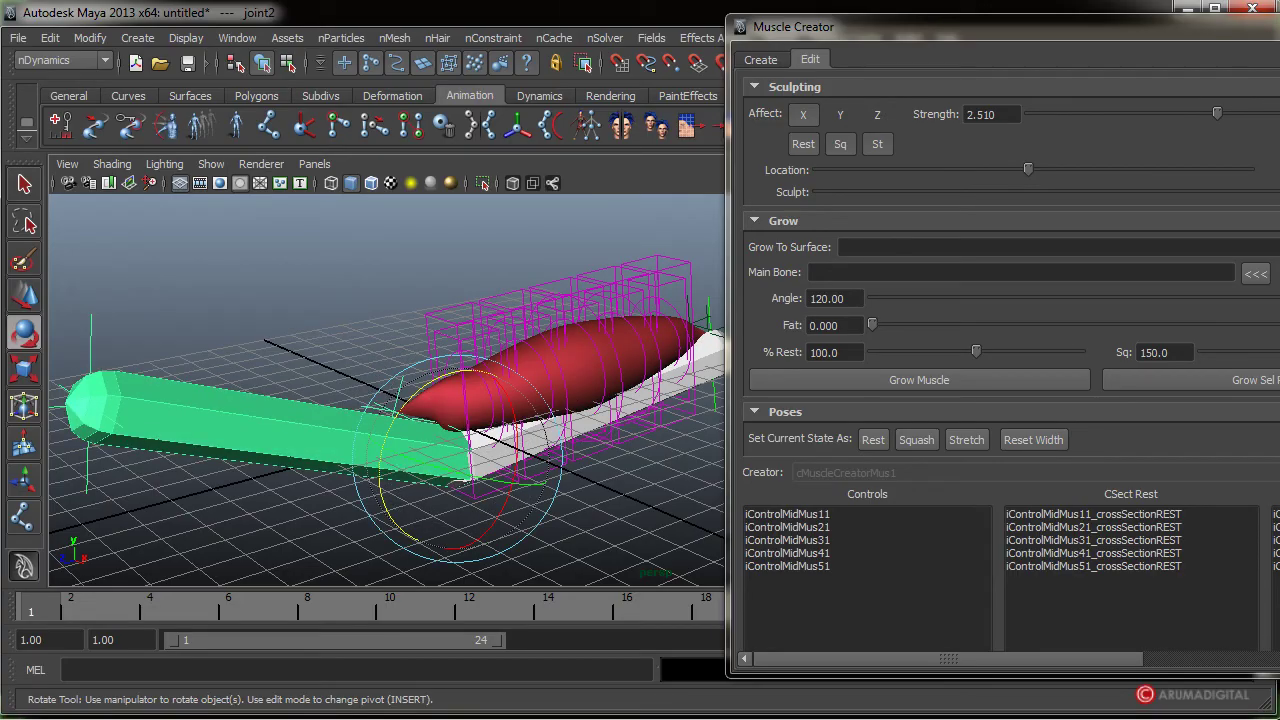
drag(388, 437, 408, 403)
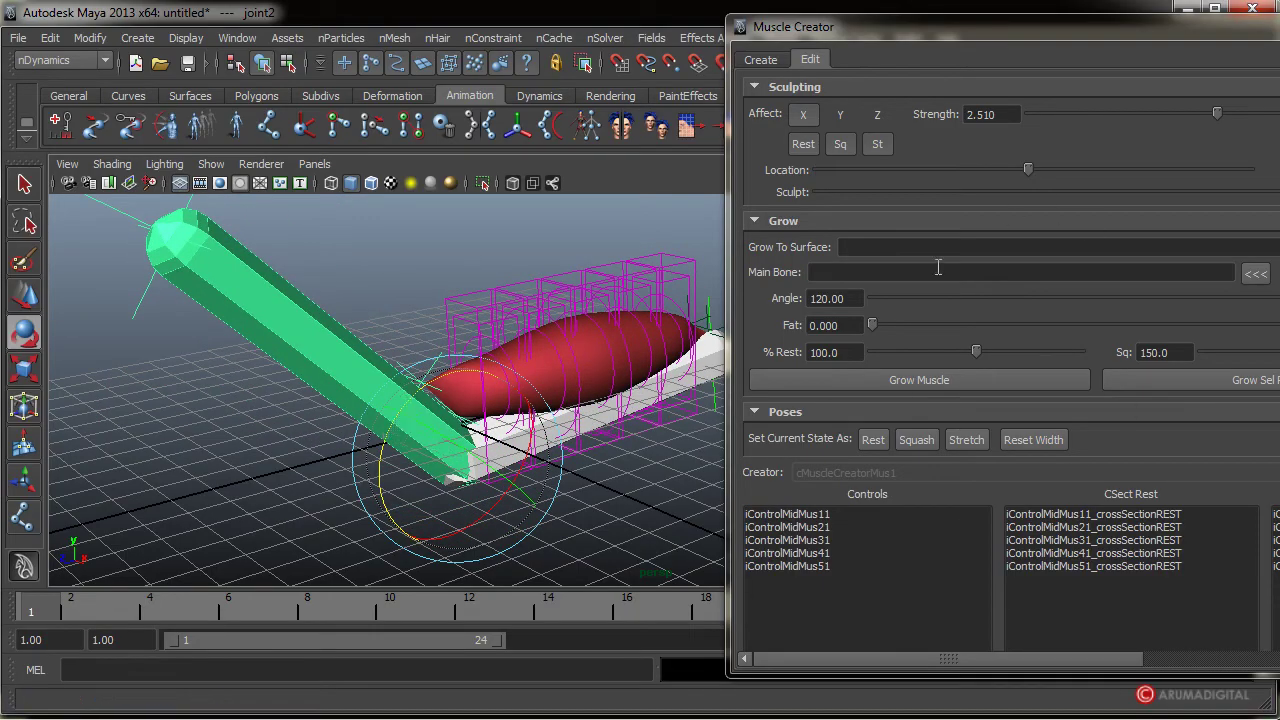
click(553, 355)
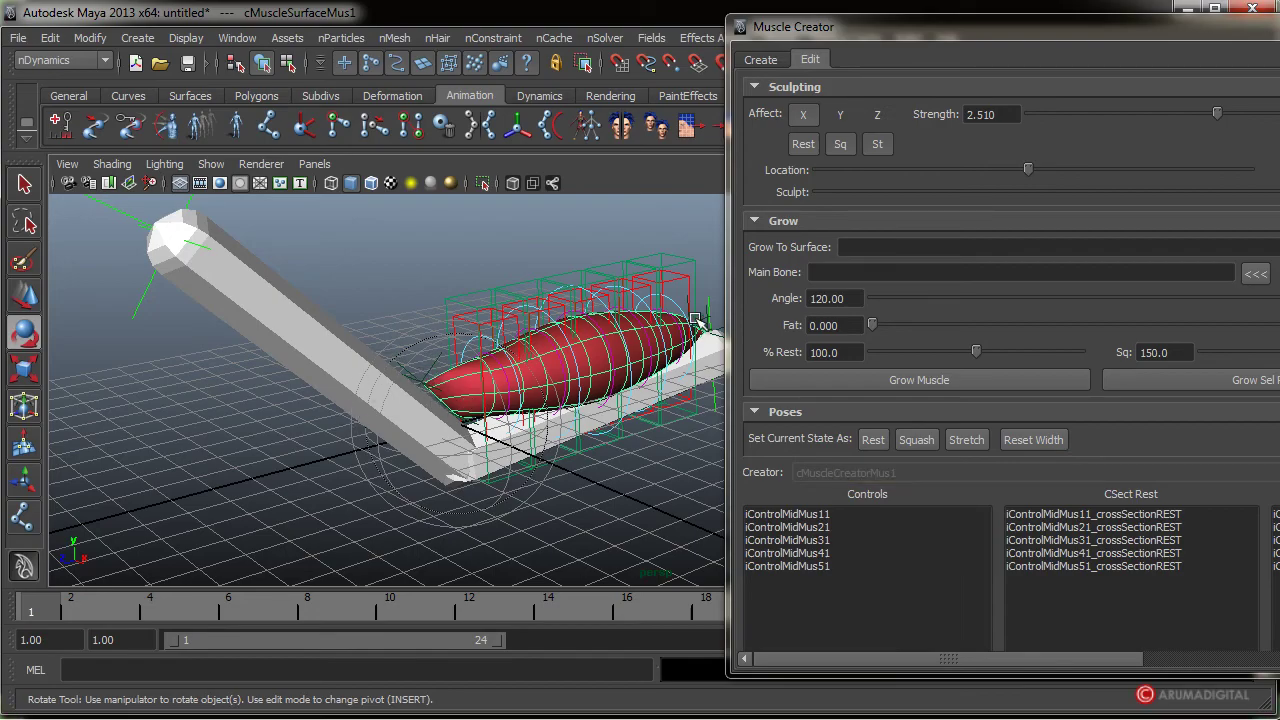
click(1040, 440)
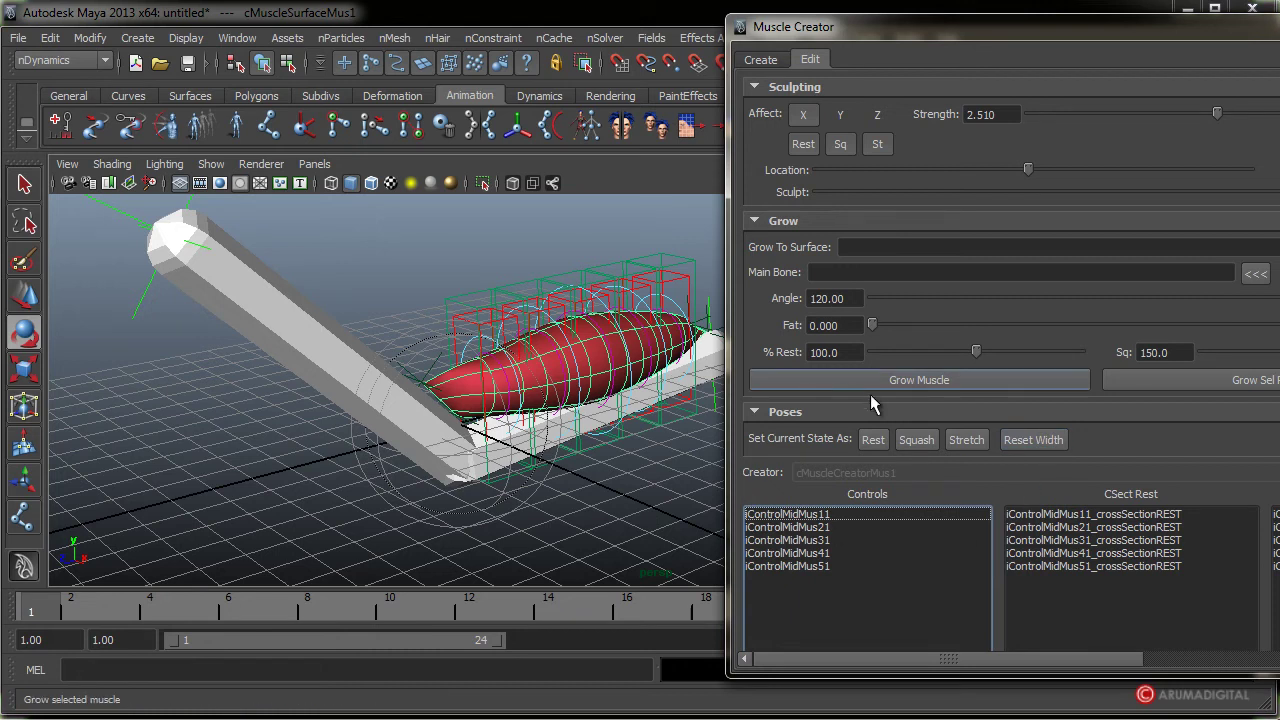
- Store the rest pose, then stretch with joint2 flat and squash with it upright
click(877, 445)
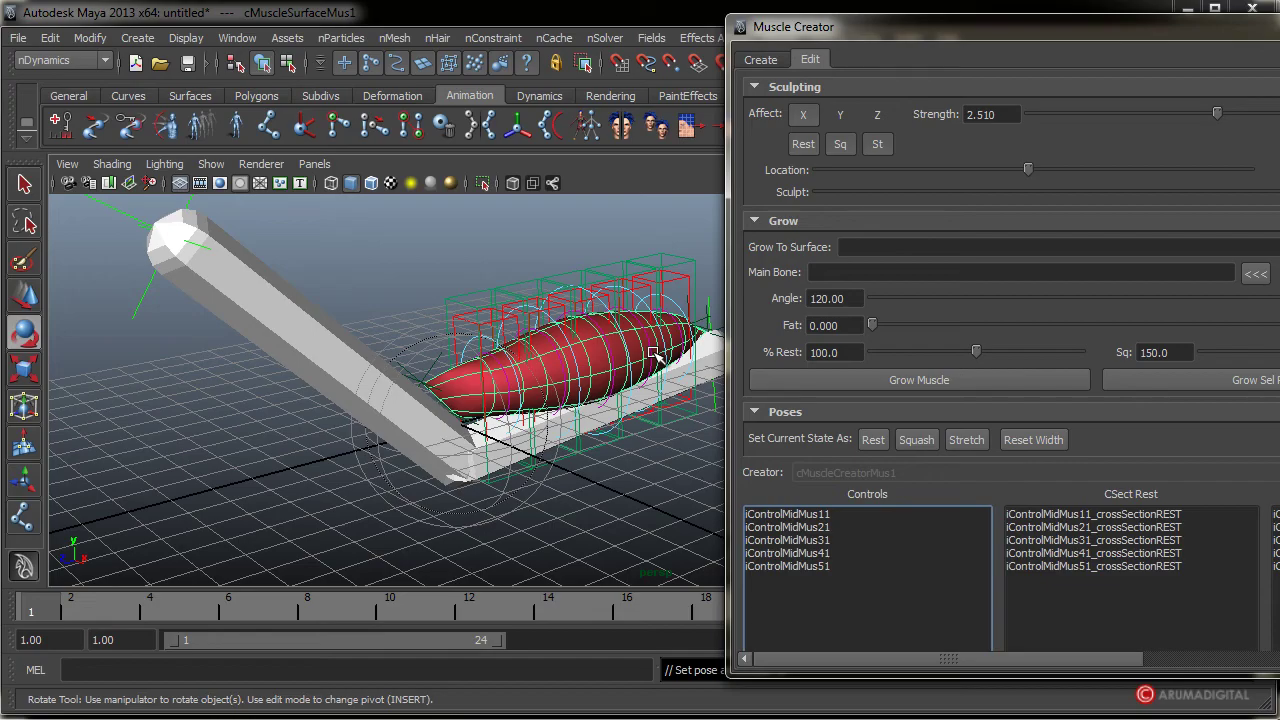
click(314, 366)
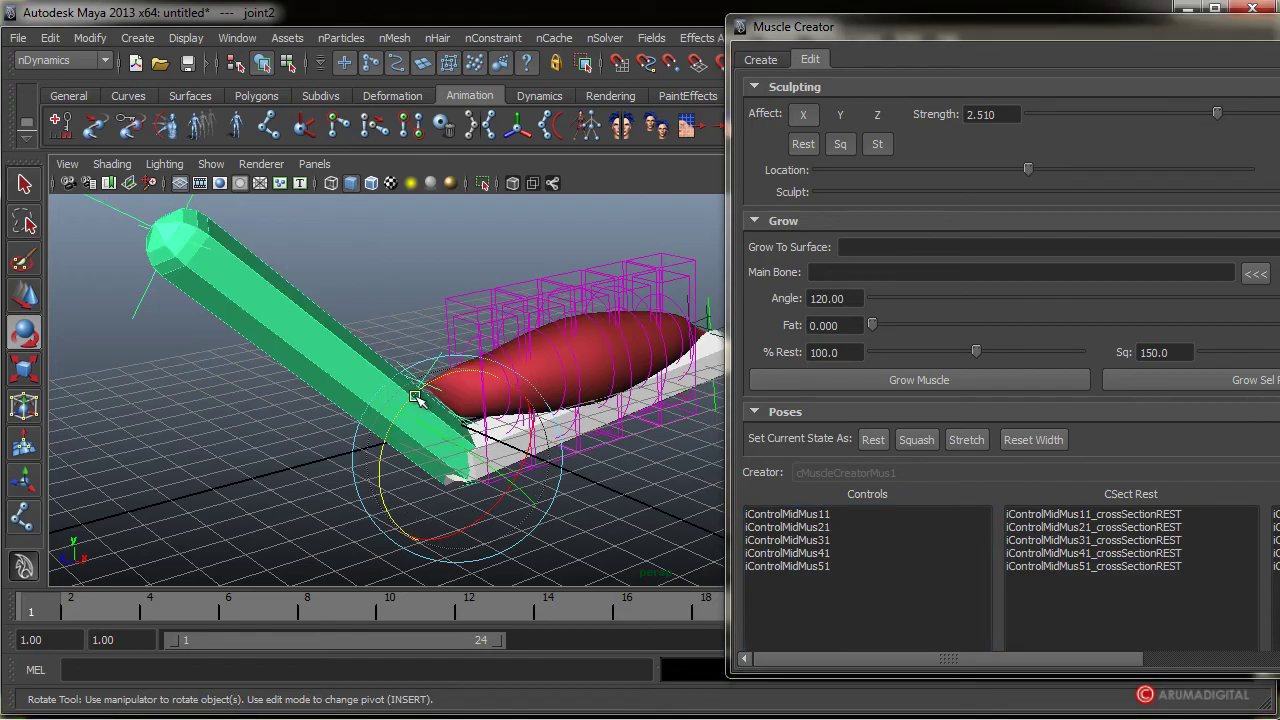
drag(417, 397, 397, 466)
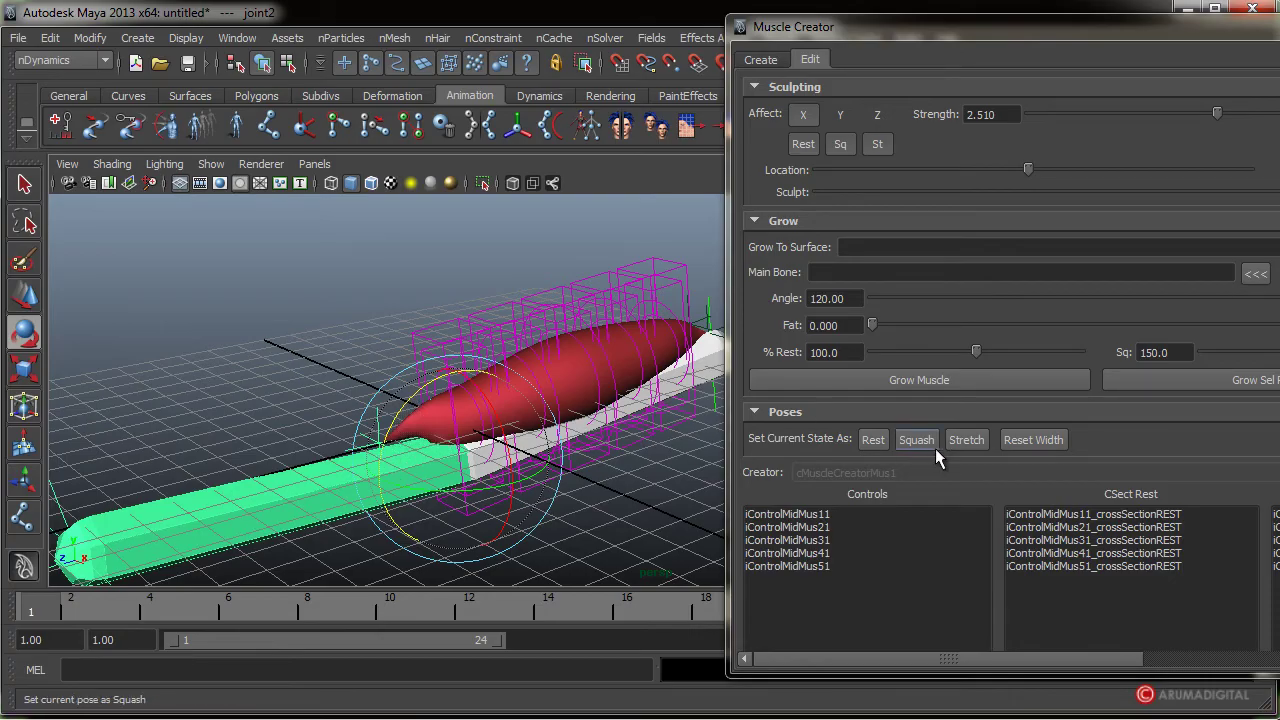
click(963, 442)
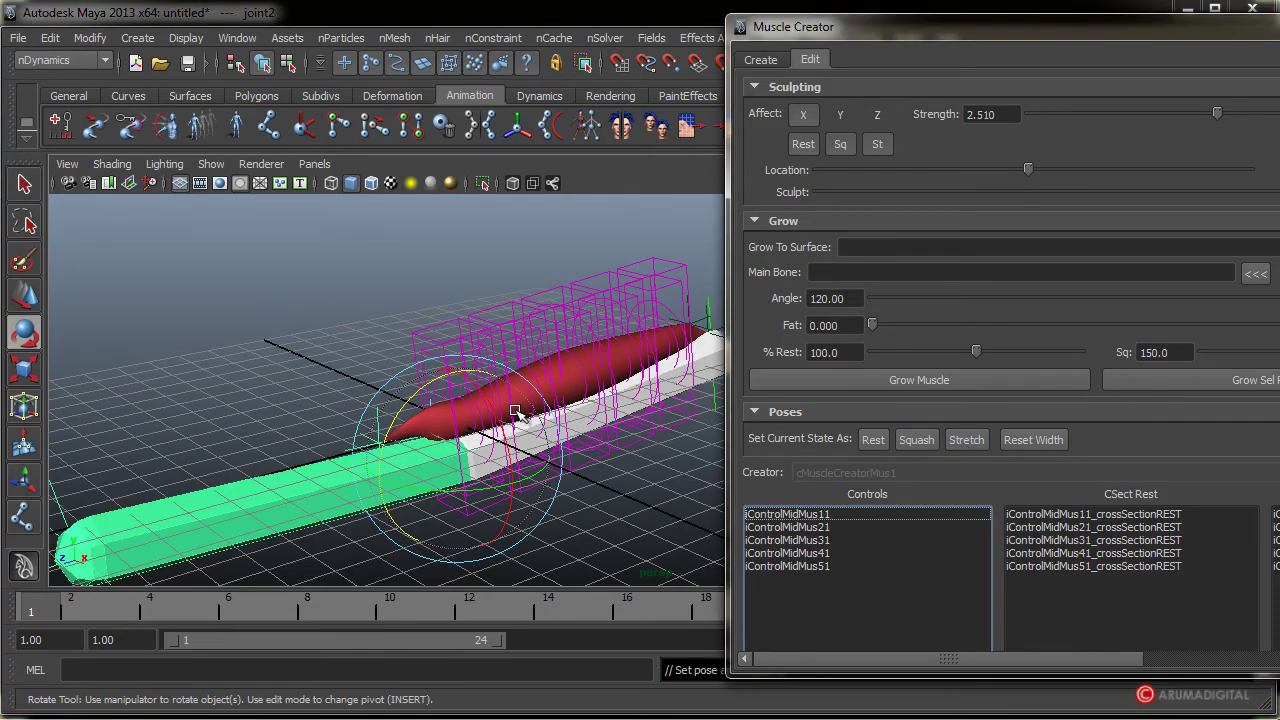
drag(391, 424, 514, 375)
click(925, 448)
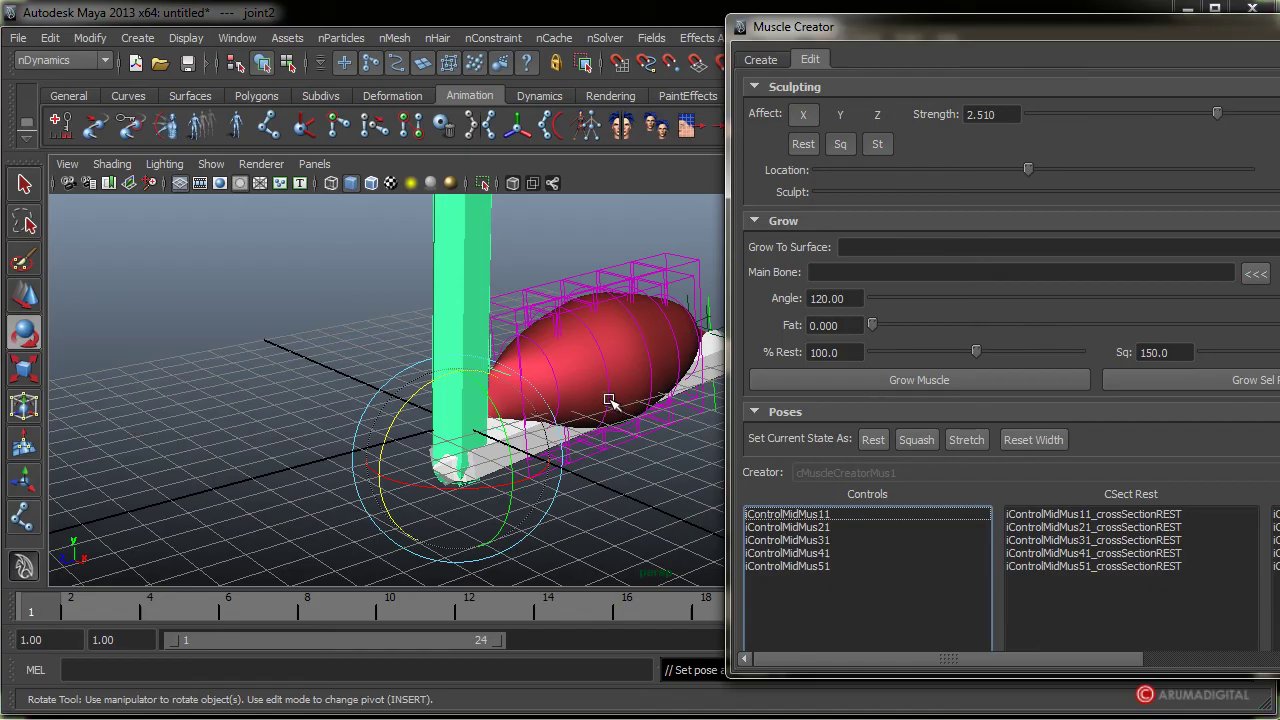
- Swing joint2 through several angles to test the muscle's bulging and stretching
alt+drag(602, 512, 540, 518)
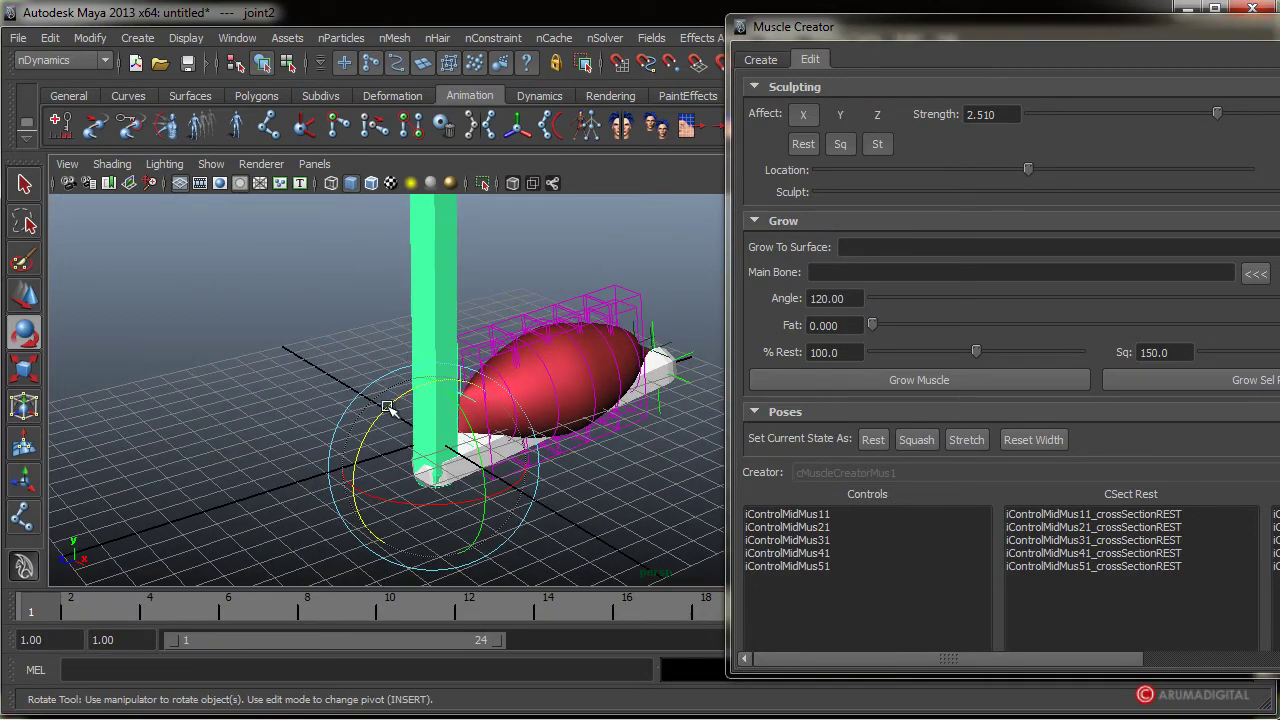
drag(434, 391, 408, 541)
alt+drag(430, 465, 577, 397)
drag(410, 362, 351, 443)
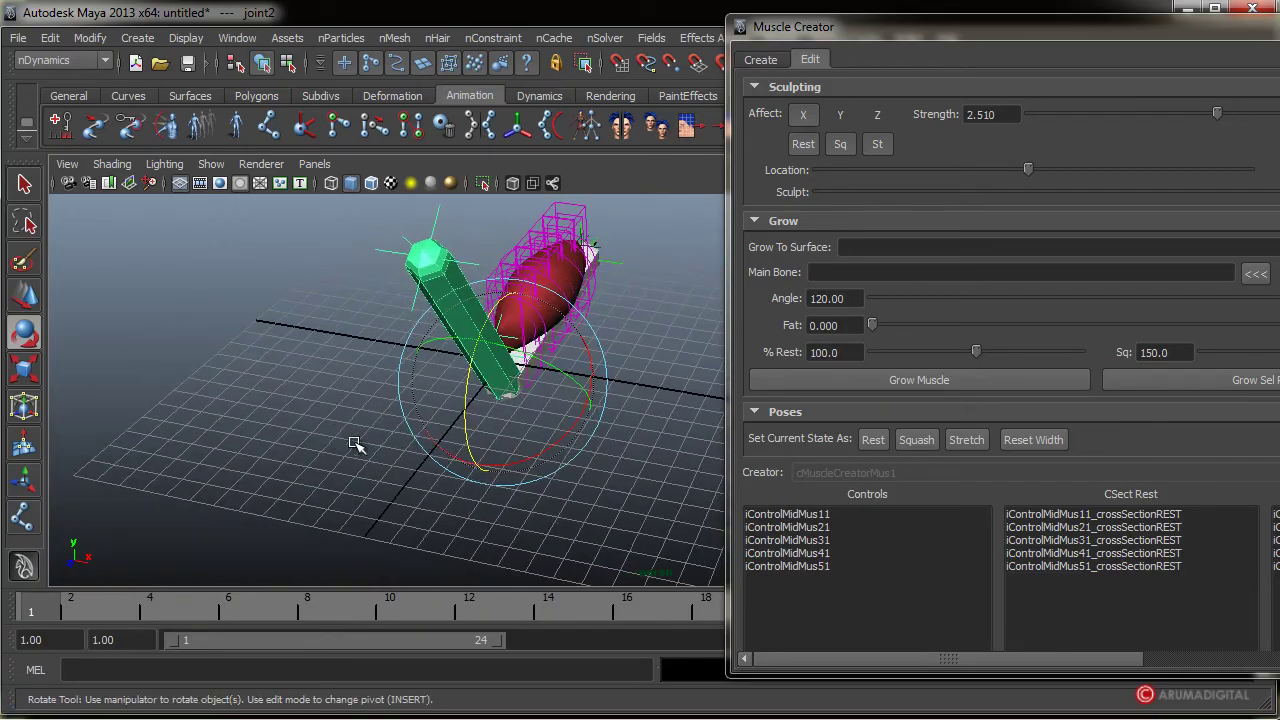
alt+right_drag(351, 443, 512, 498)
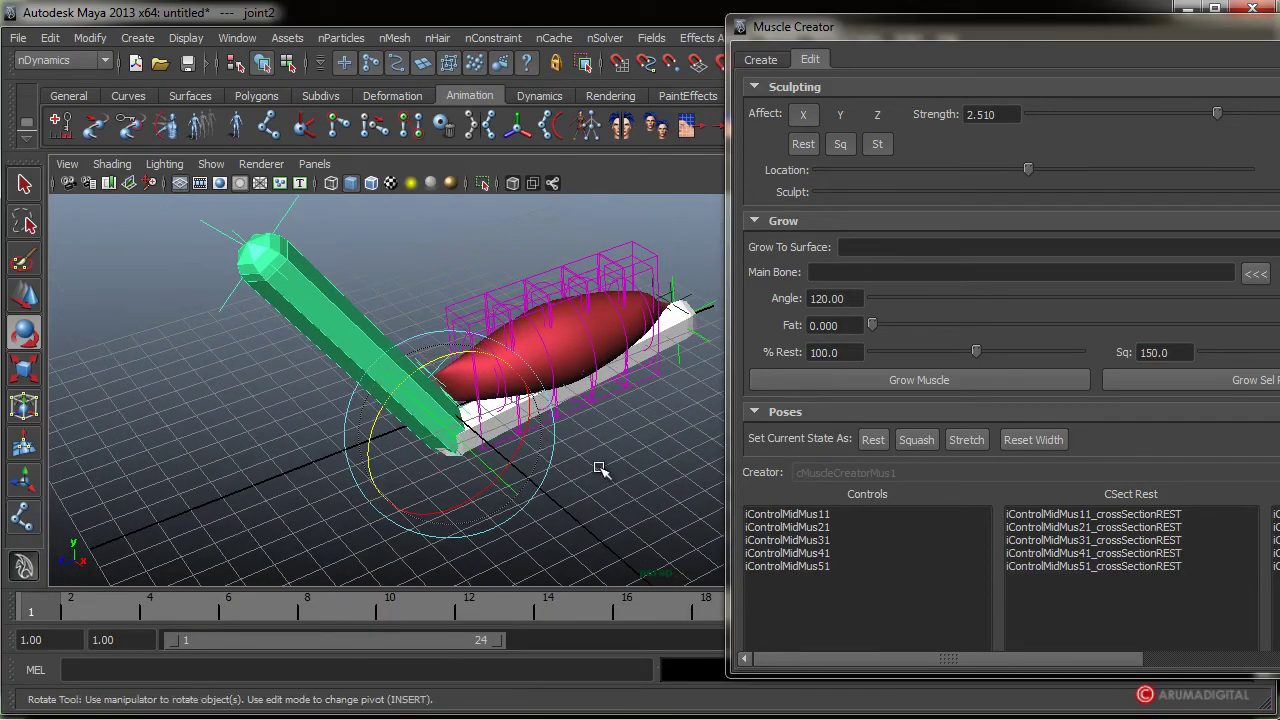